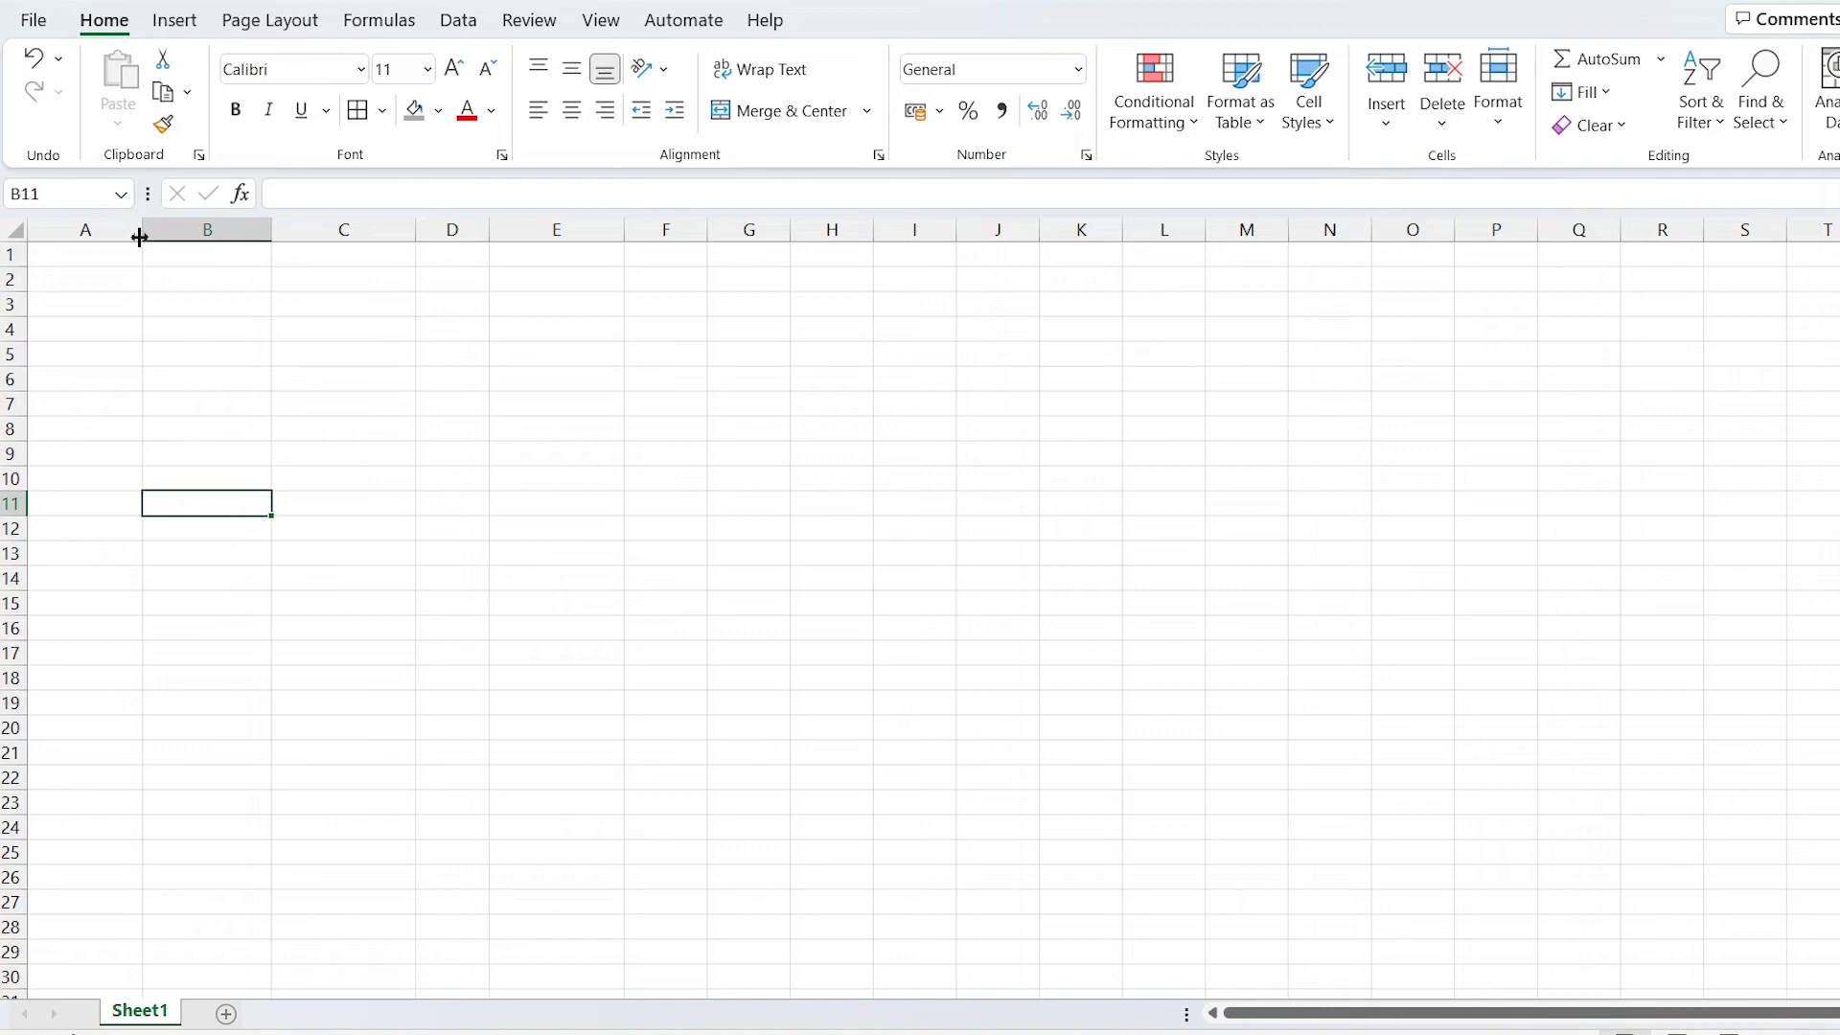
Enter the title 'DAFTAR BELANJA TOKO ABC' in cell A1.
{"action": "left_click", "coordinate": [115, 262]}
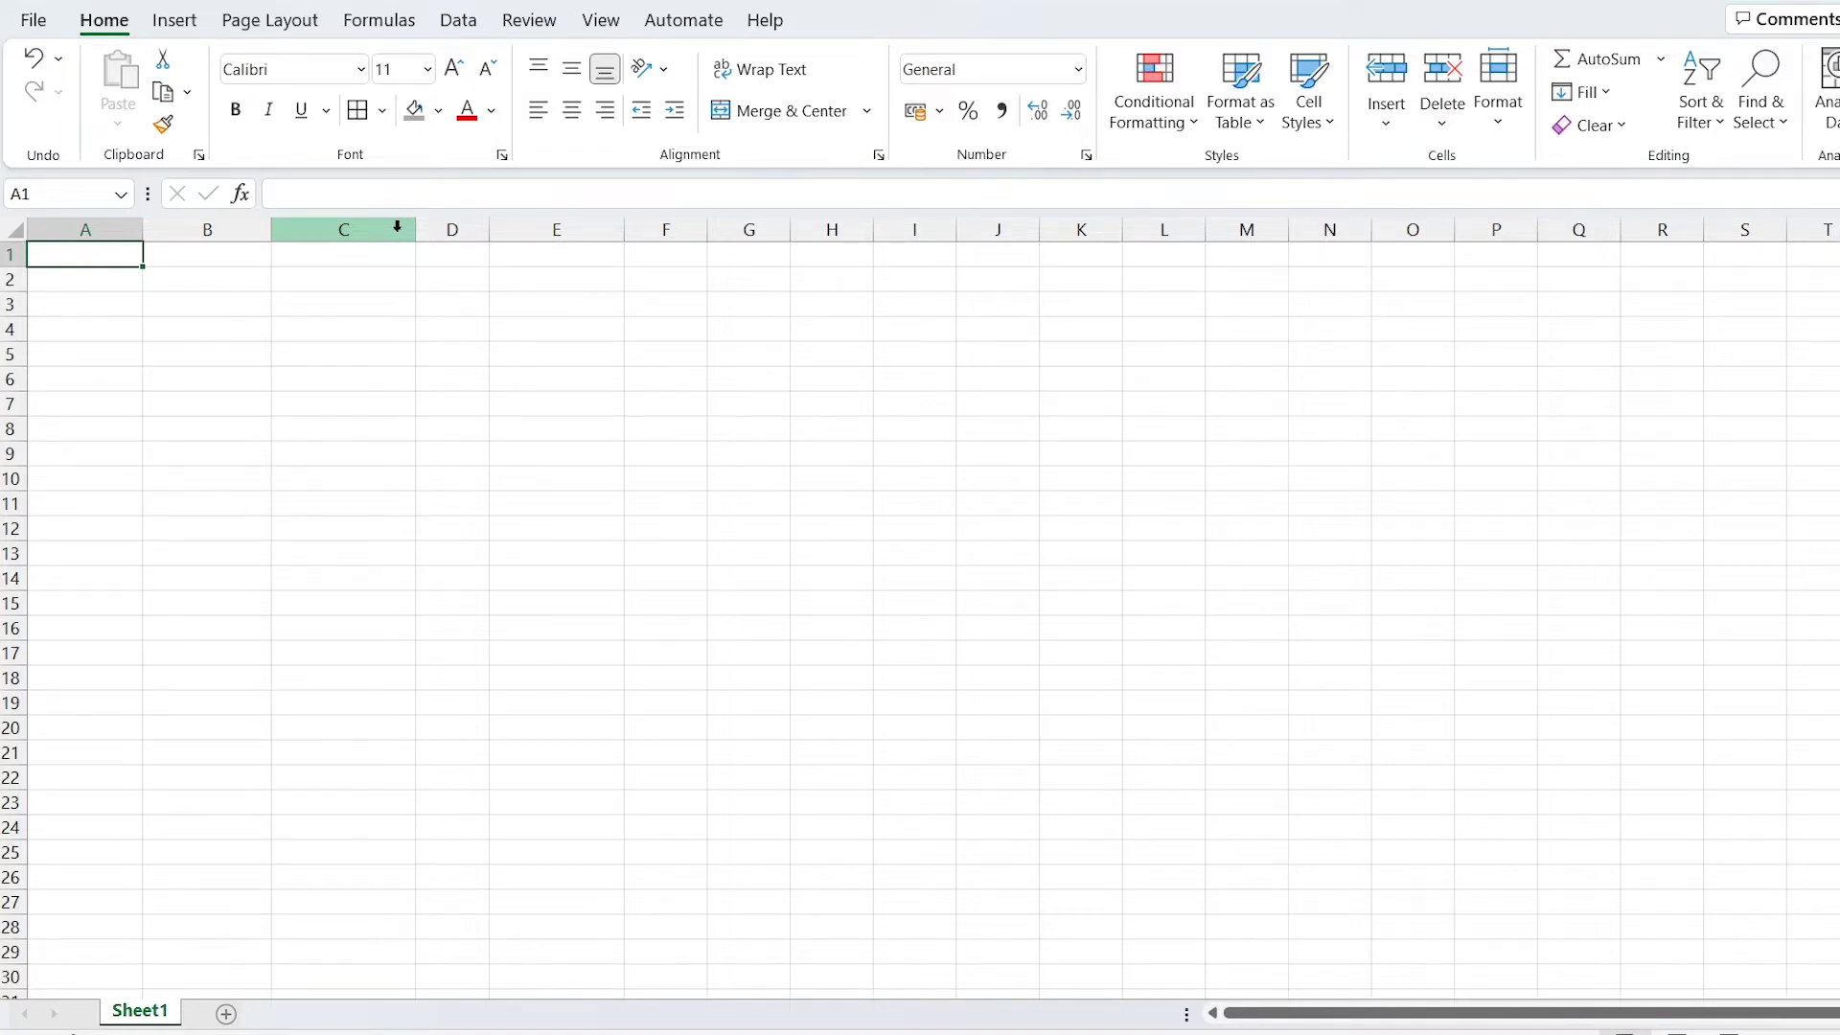
{"action": "type", "text": "DAFTAR BELANJA TOKO ABC"}
{"action": "key", "text": "Tab"}
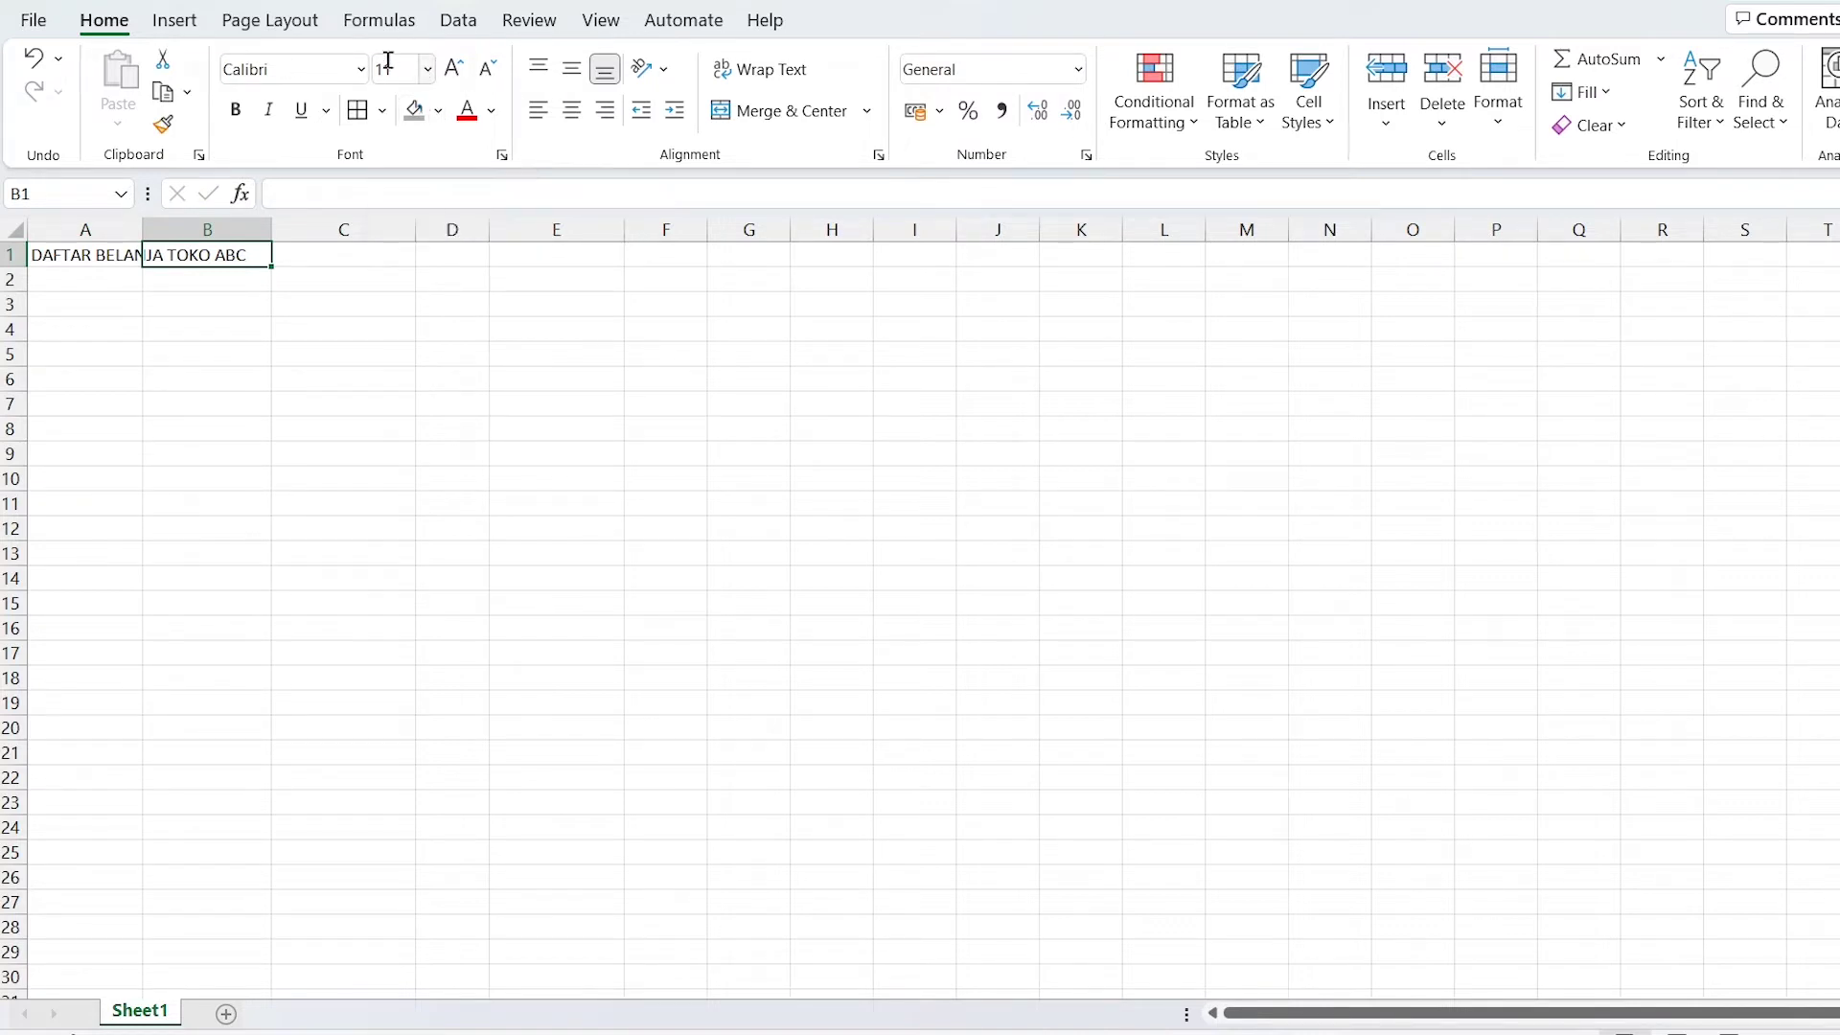
Check the font size list for the A1 title, leaving it at 11-point Calibri.
{"action": "left_click", "coordinate": [259, 326]}
{"action": "left_click", "coordinate": [99, 254]}
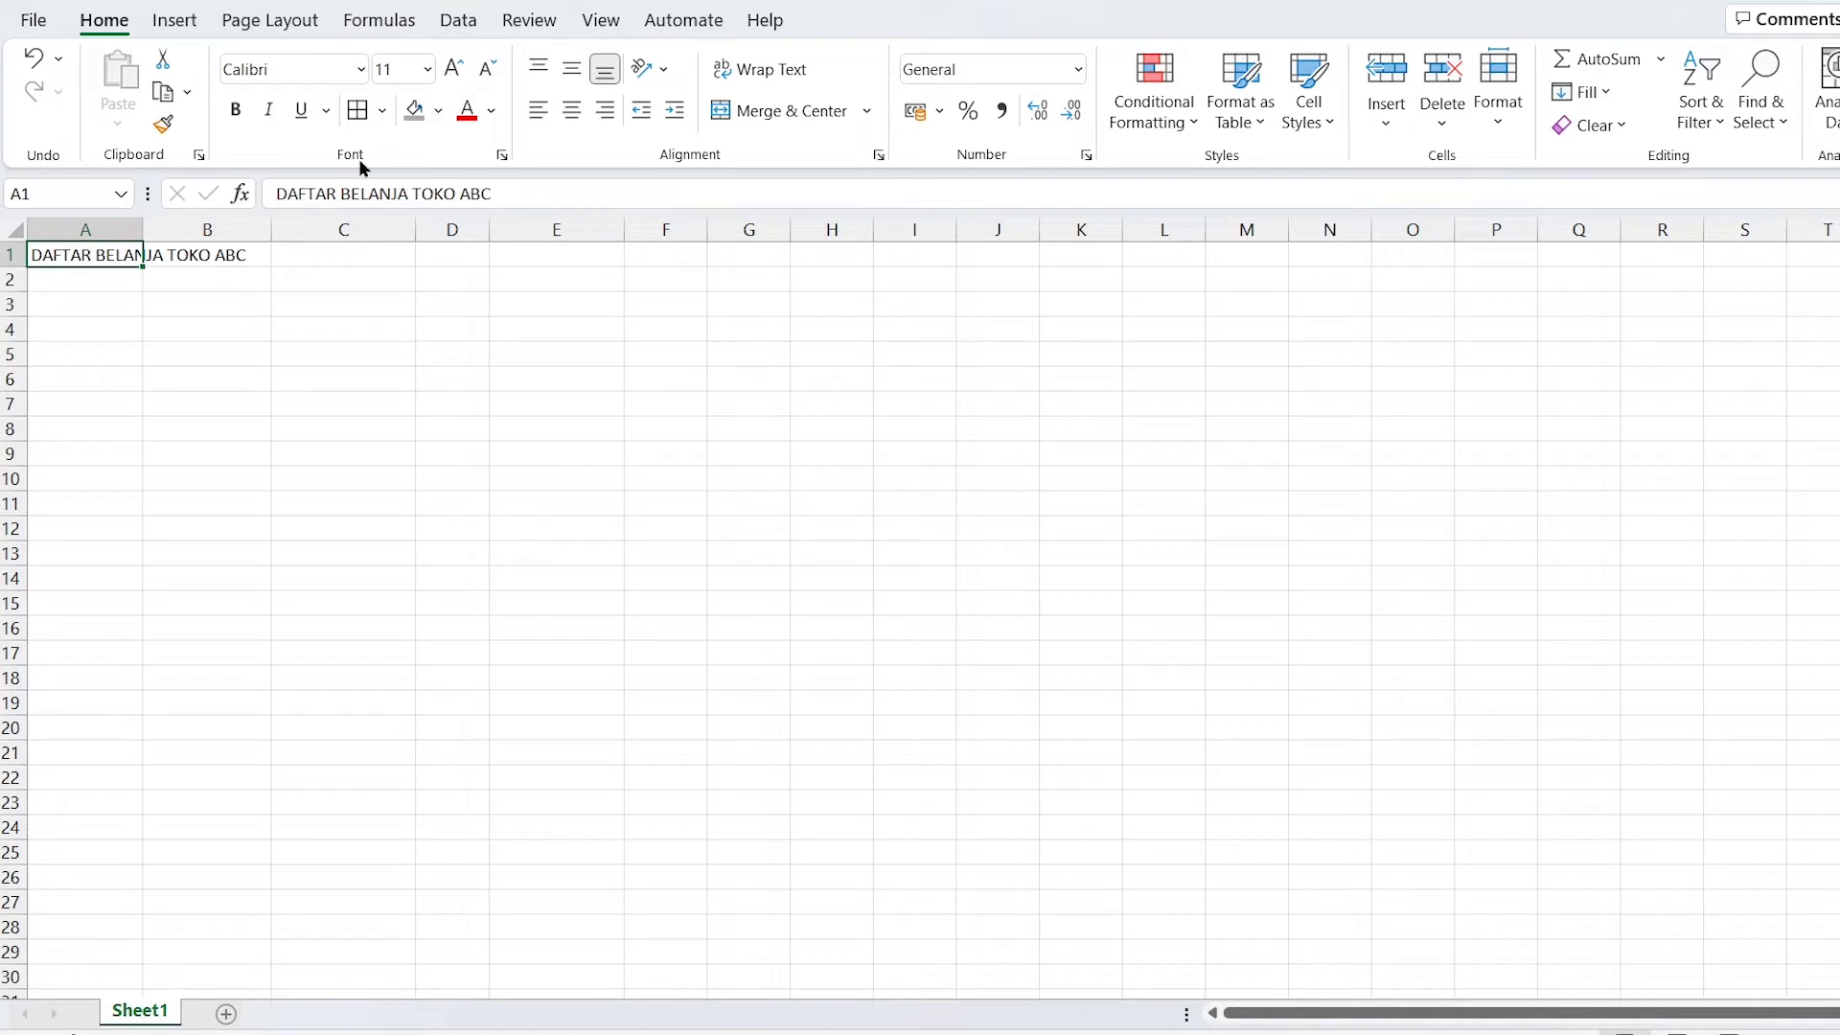
{"action": "left_click", "coordinate": [427, 69]}
{"action": "key", "text": "Escape"}
{"action": "left_click", "coordinate": [427, 69]}
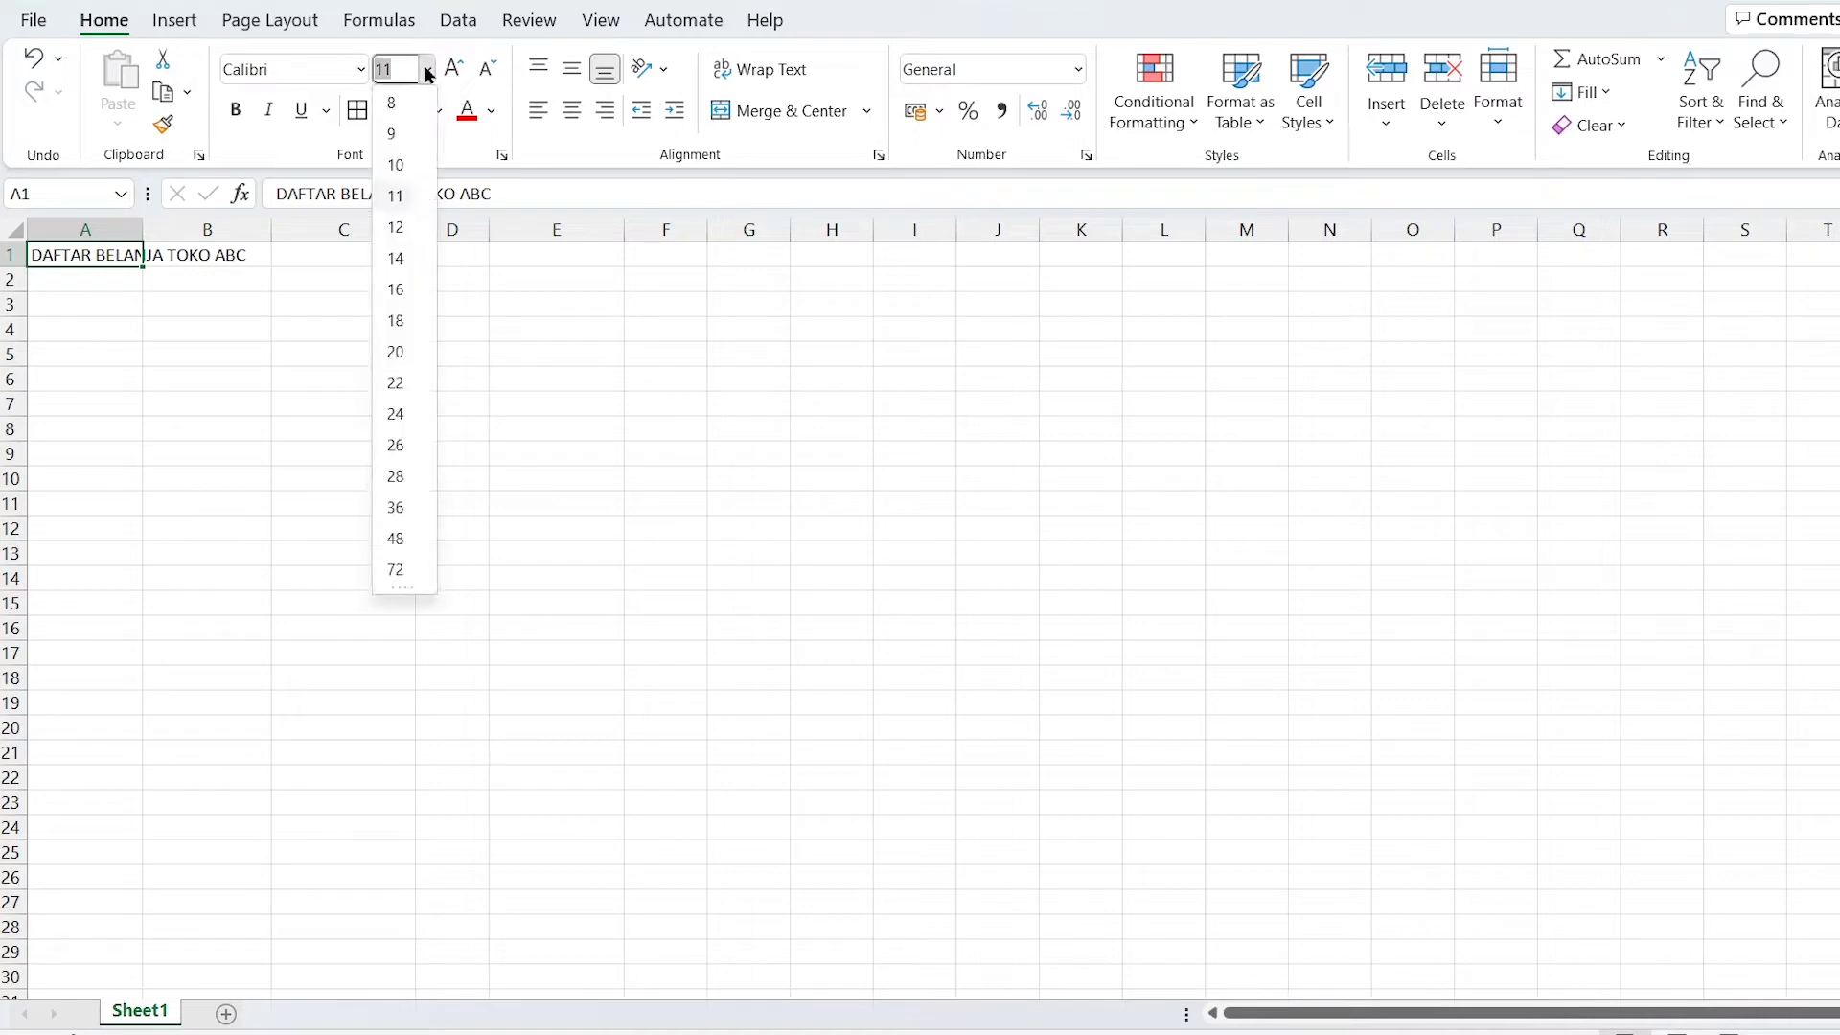
{"action": "key", "text": "Escape"}
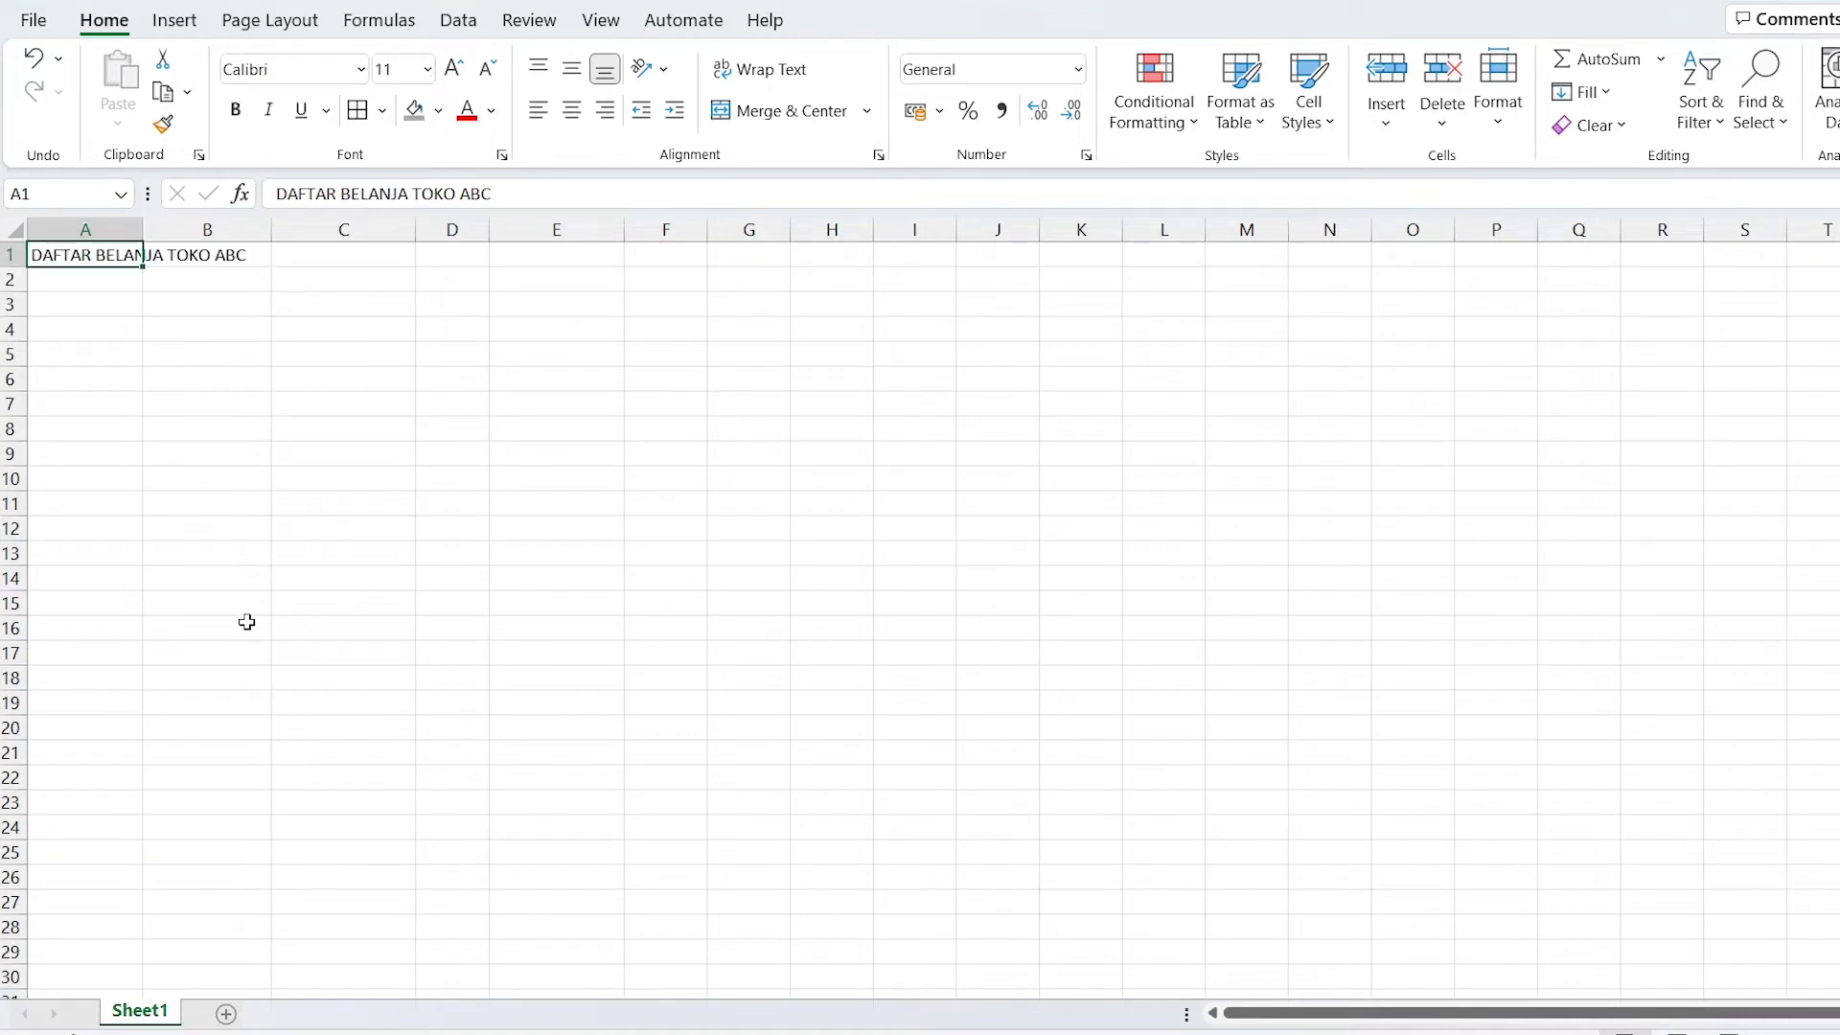
{"action": "left_click", "coordinate": [246, 622]}
{"action": "left_click", "coordinate": [402, 623]}
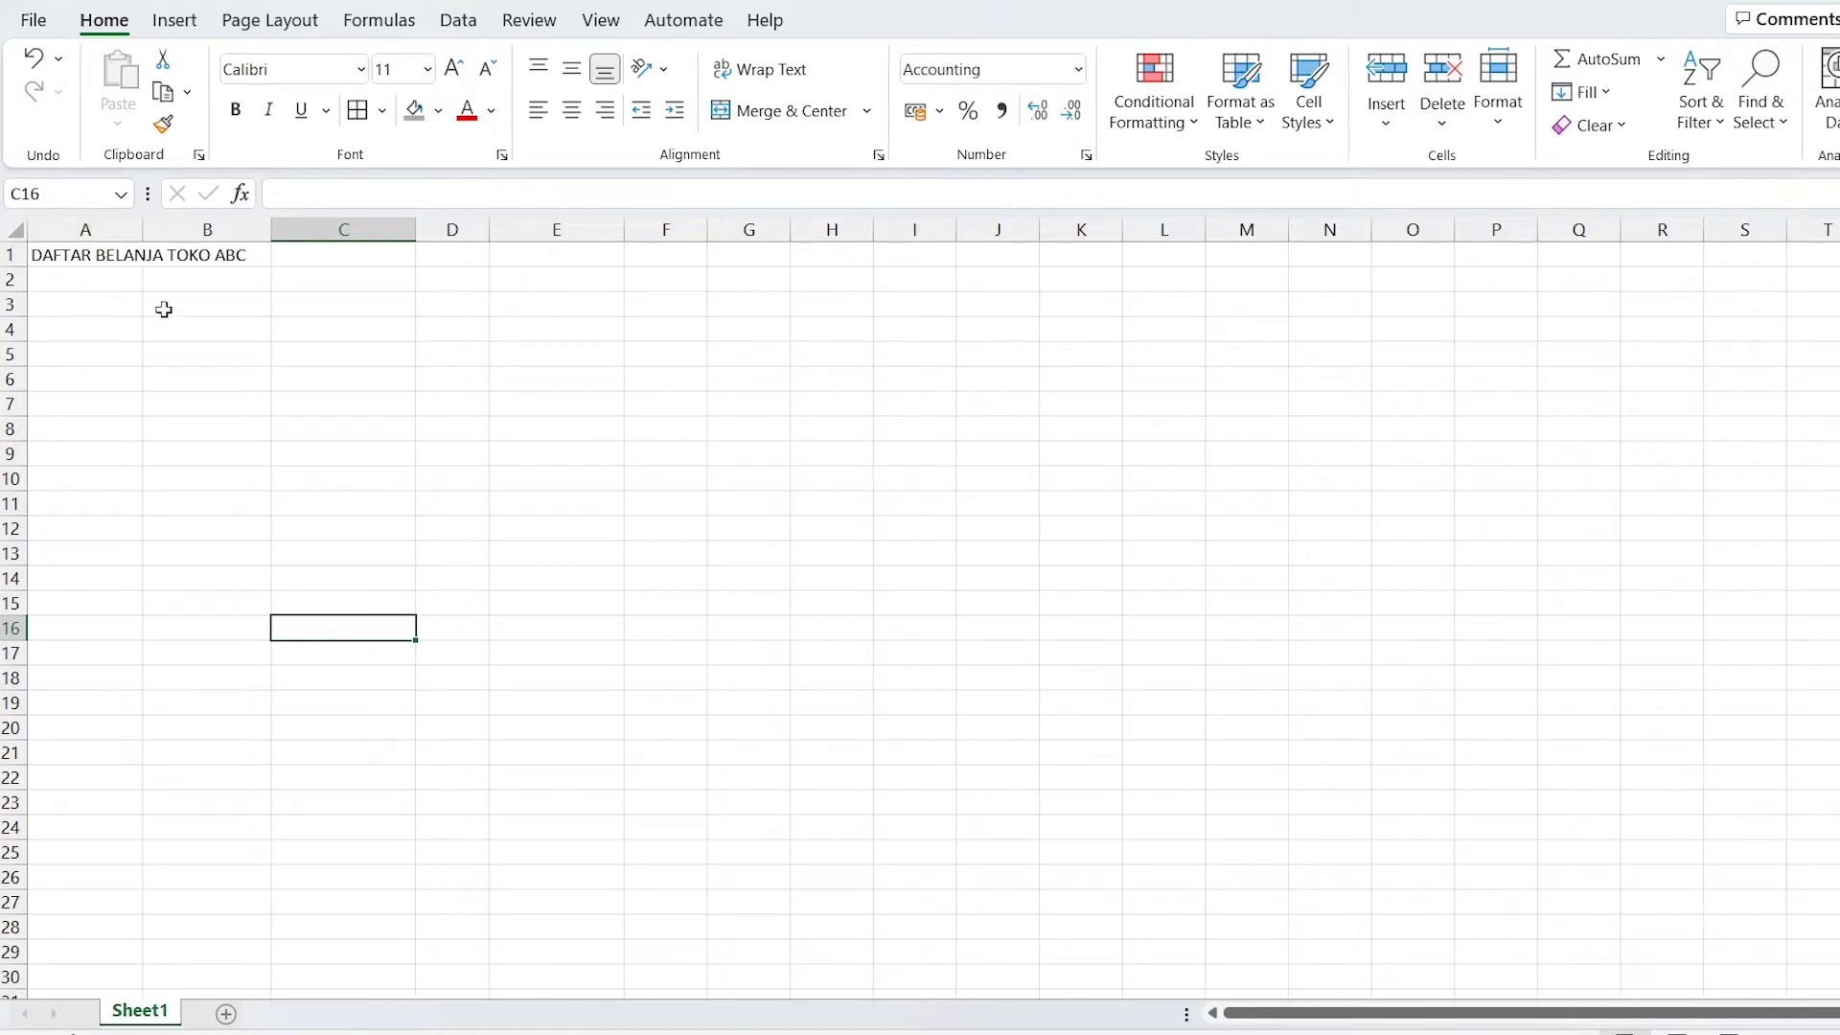
Apply 14-point font size to the entire worksheet, then move down to cell A4.
{"action": "left_click", "coordinate": [19, 231]}
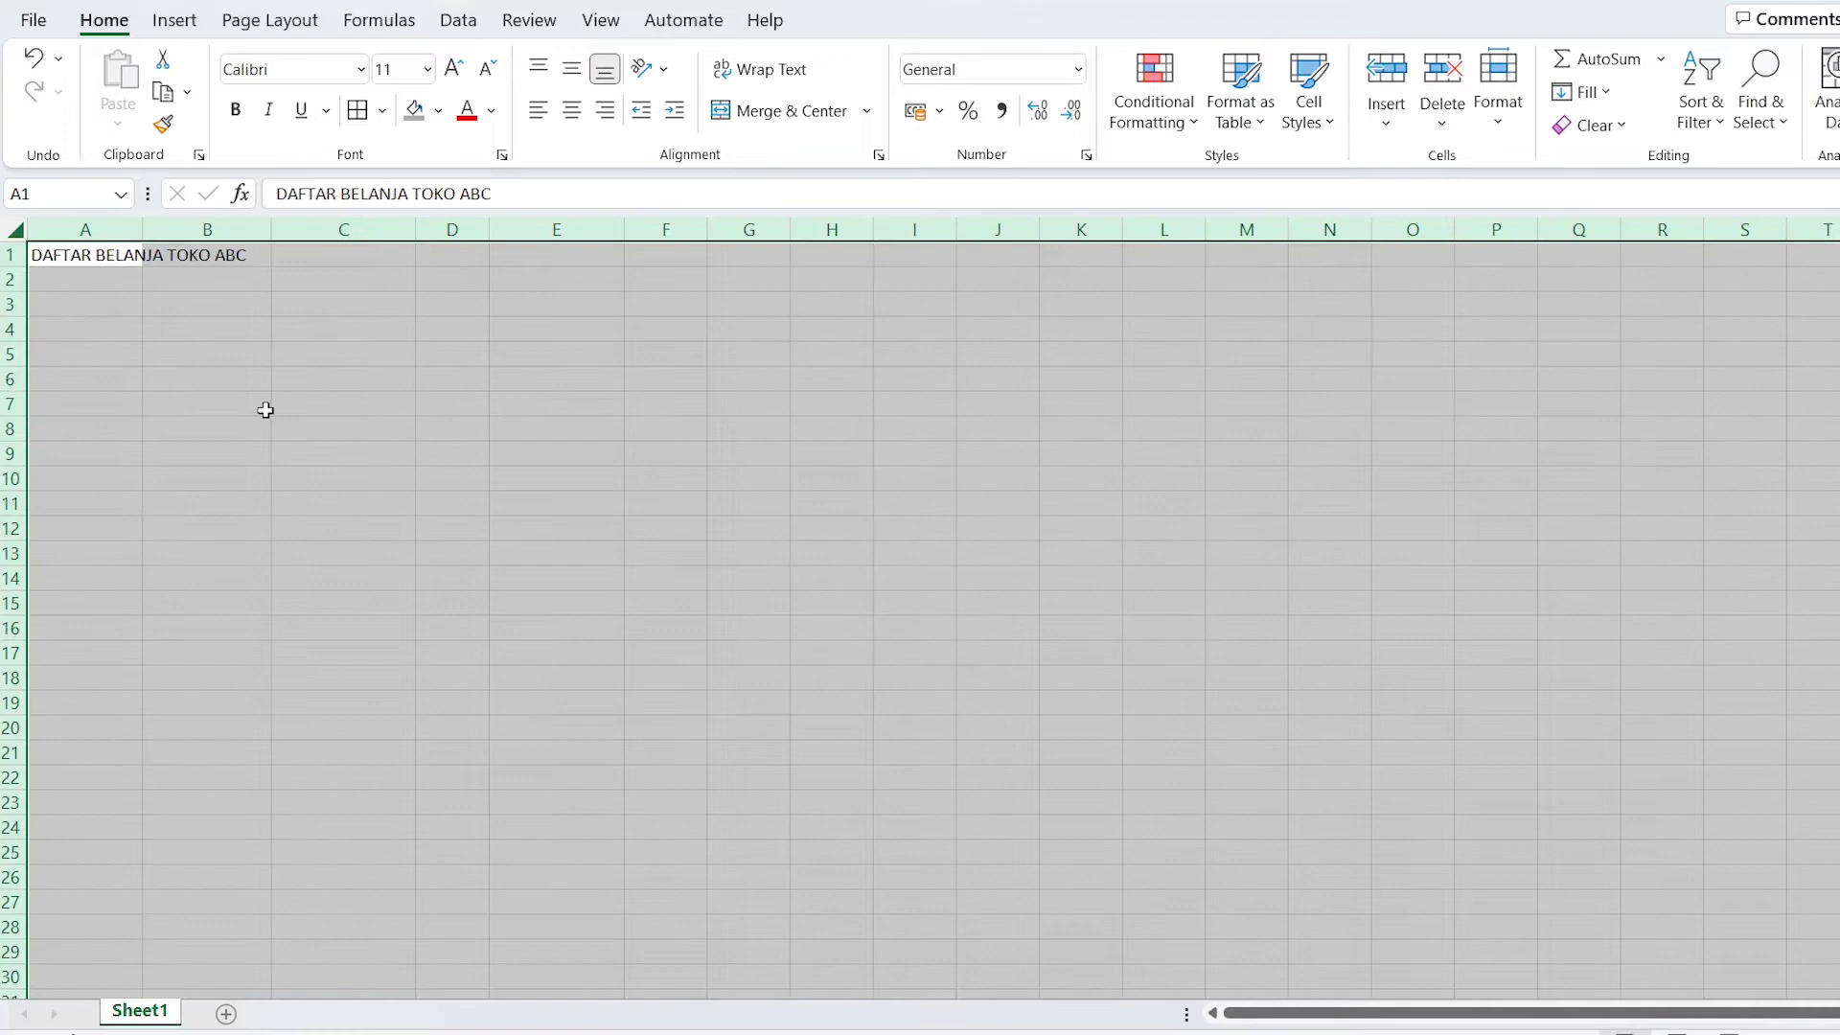
{"action": "left_click", "coordinate": [427, 69]}
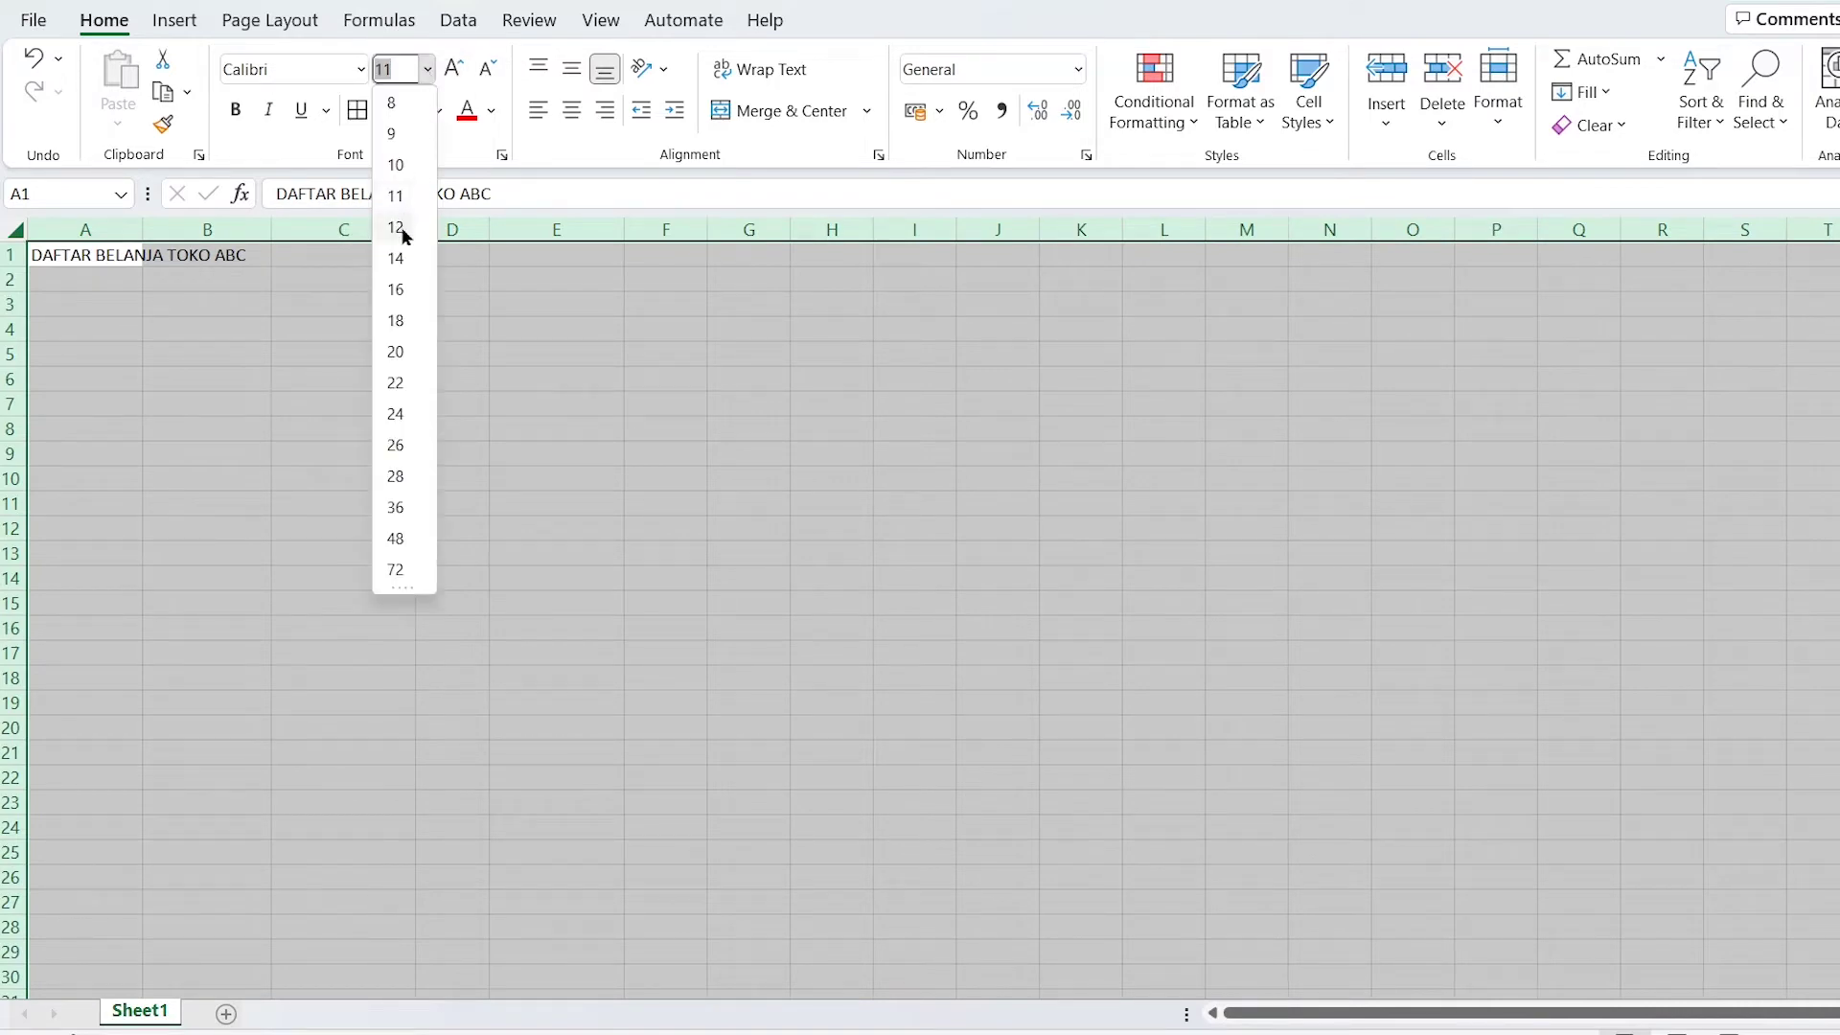
{"action": "left_click", "coordinate": [395, 258]}
{"action": "left_click", "coordinate": [386, 347]}
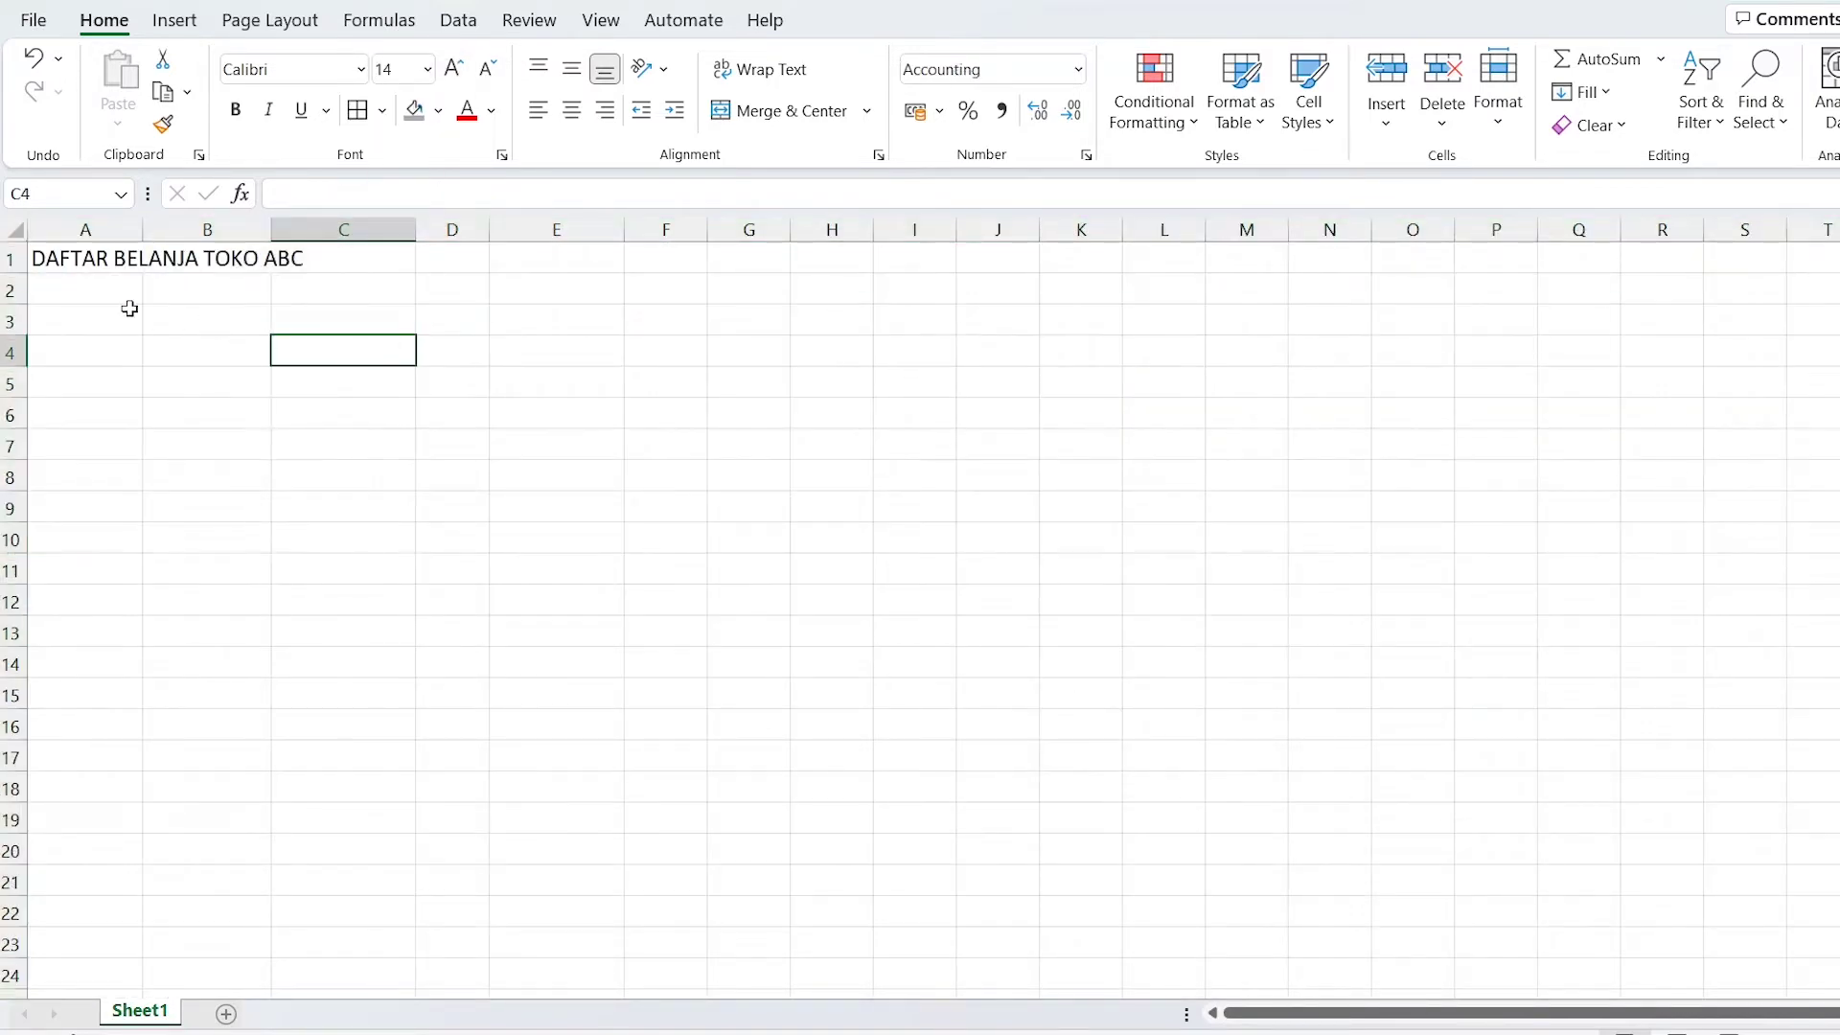
{"action": "left_click", "coordinate": [106, 285]}
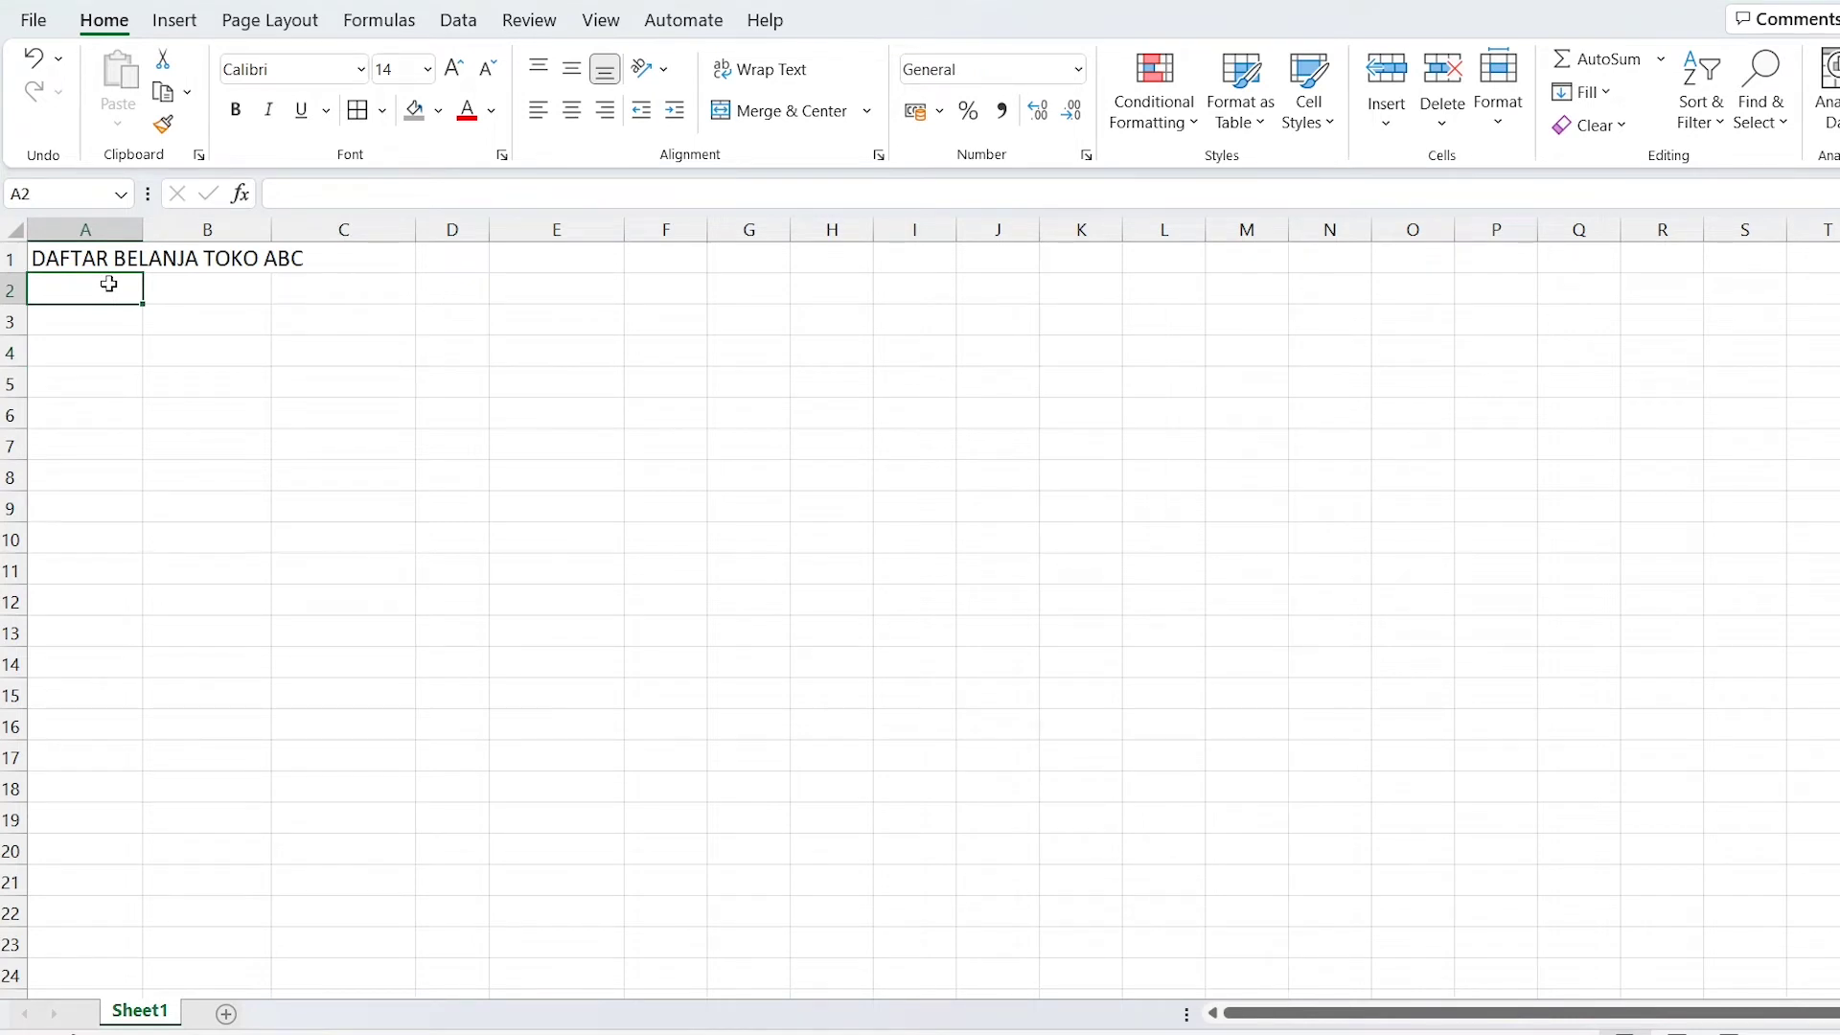
{"action": "left_click", "coordinate": [69, 259]}
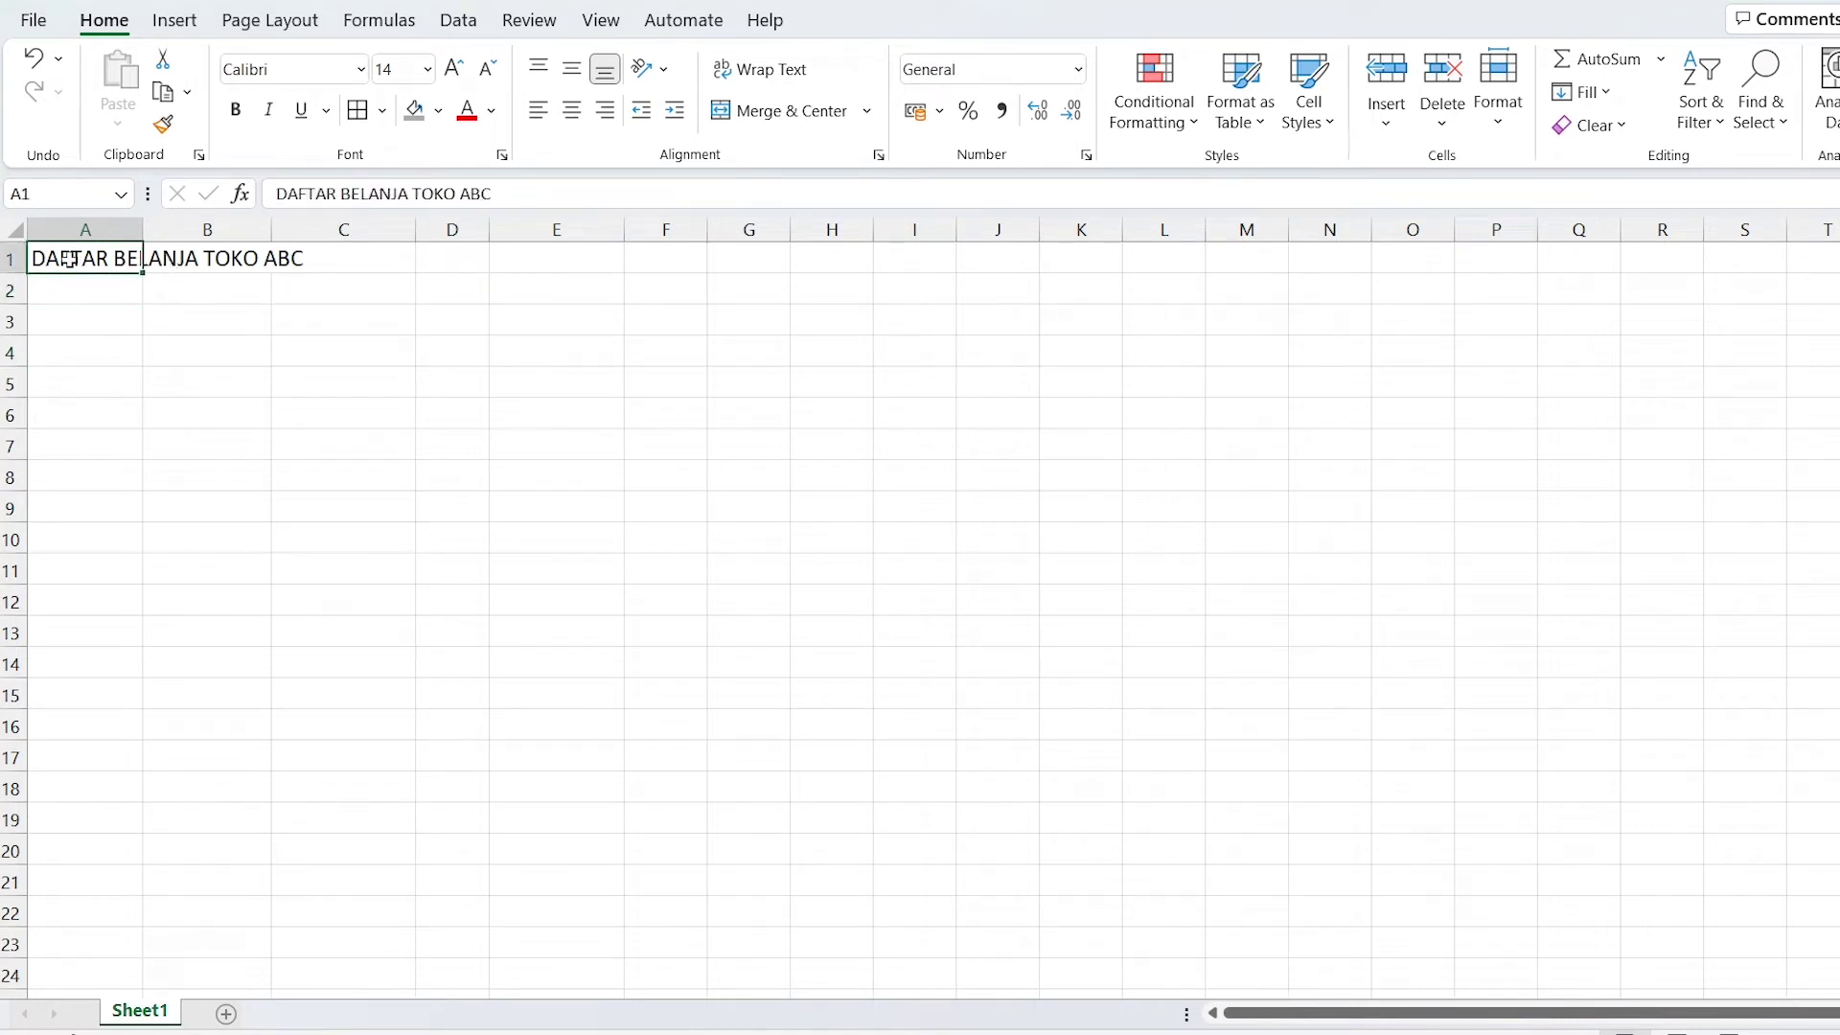
{"action": "left_click", "coordinate": [95, 286]}
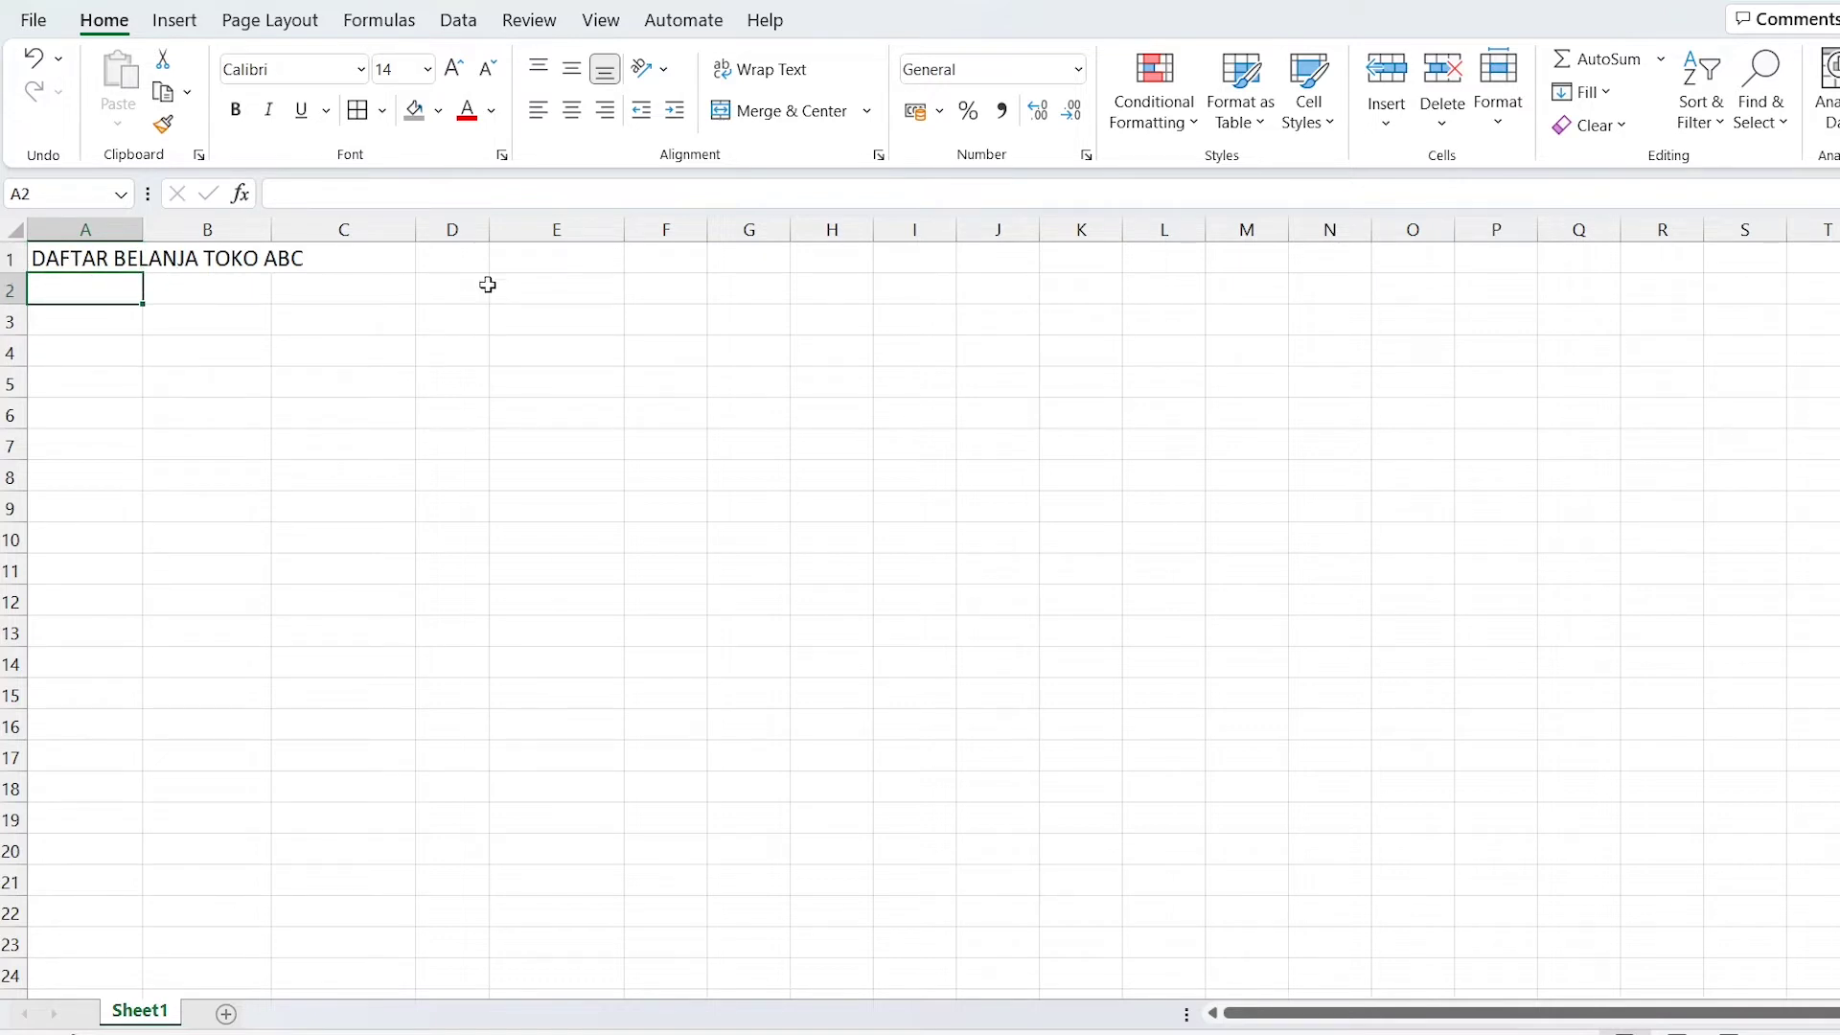
{"action": "key", "text": "Up"}
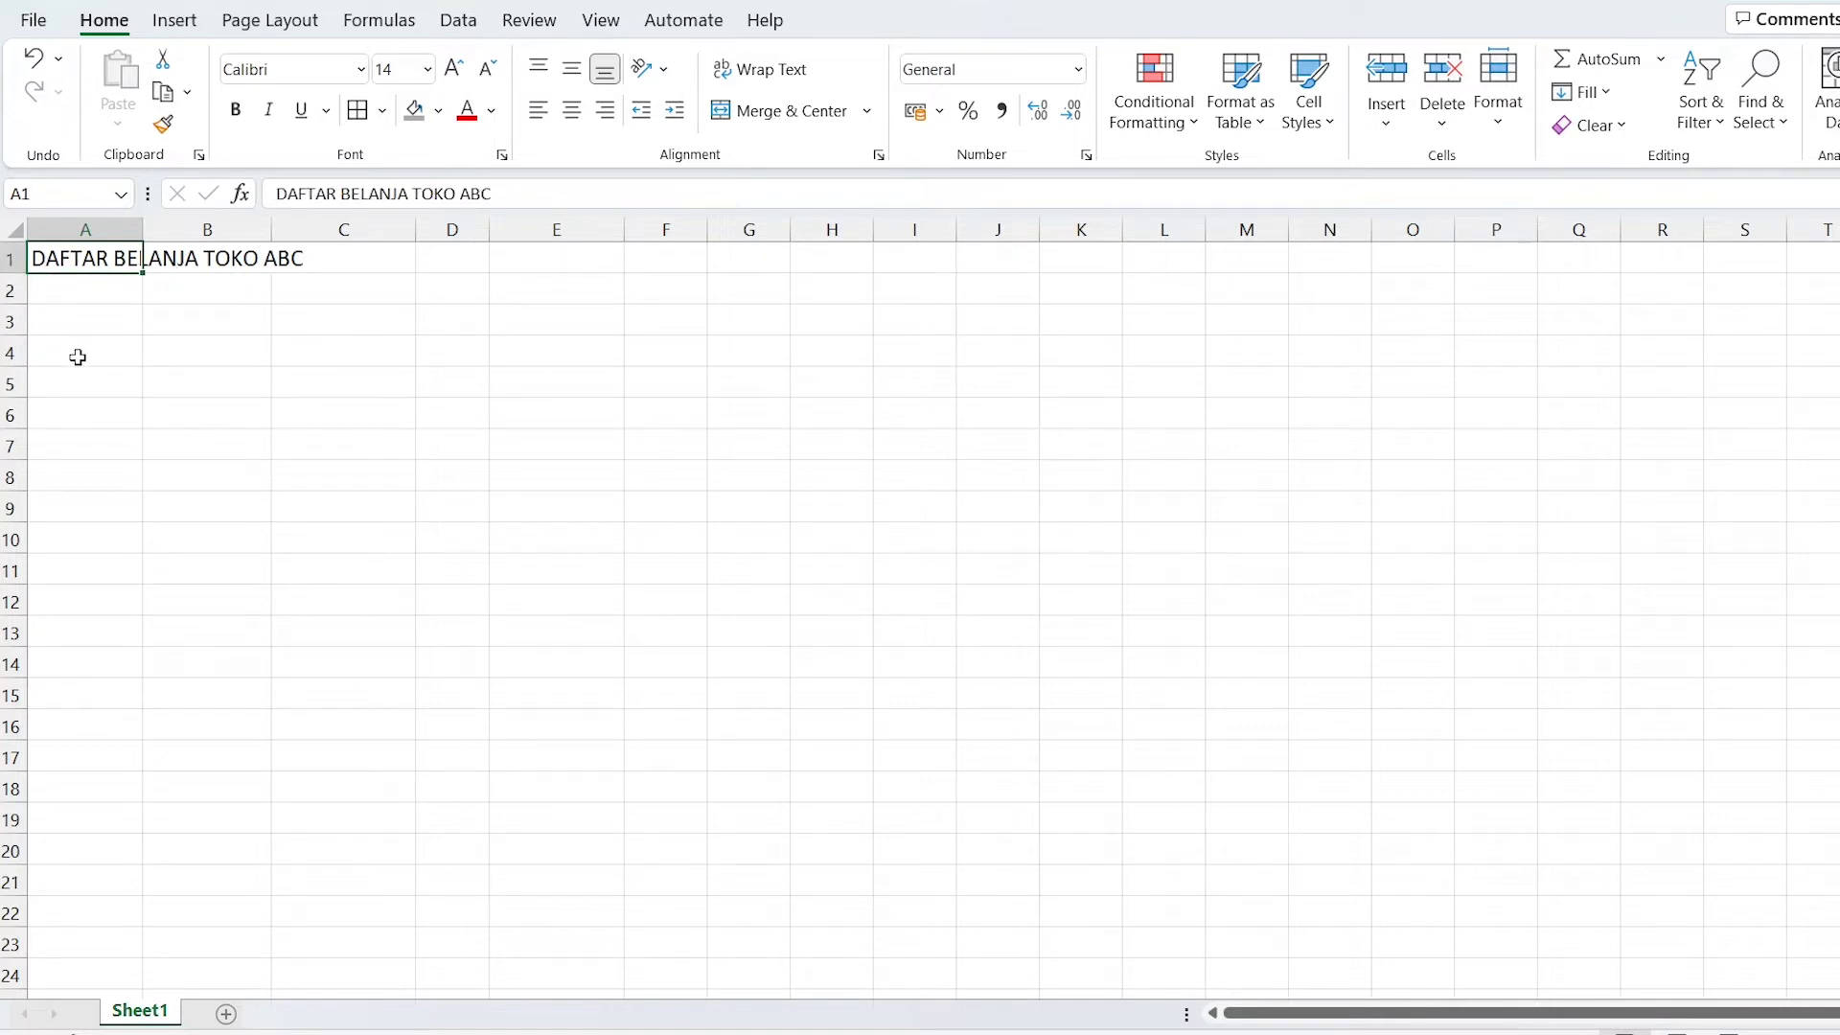
{"action": "key", "text": "Down"}
{"action": "key", "text": "Down"}
{"action": "key", "text": "Down"}
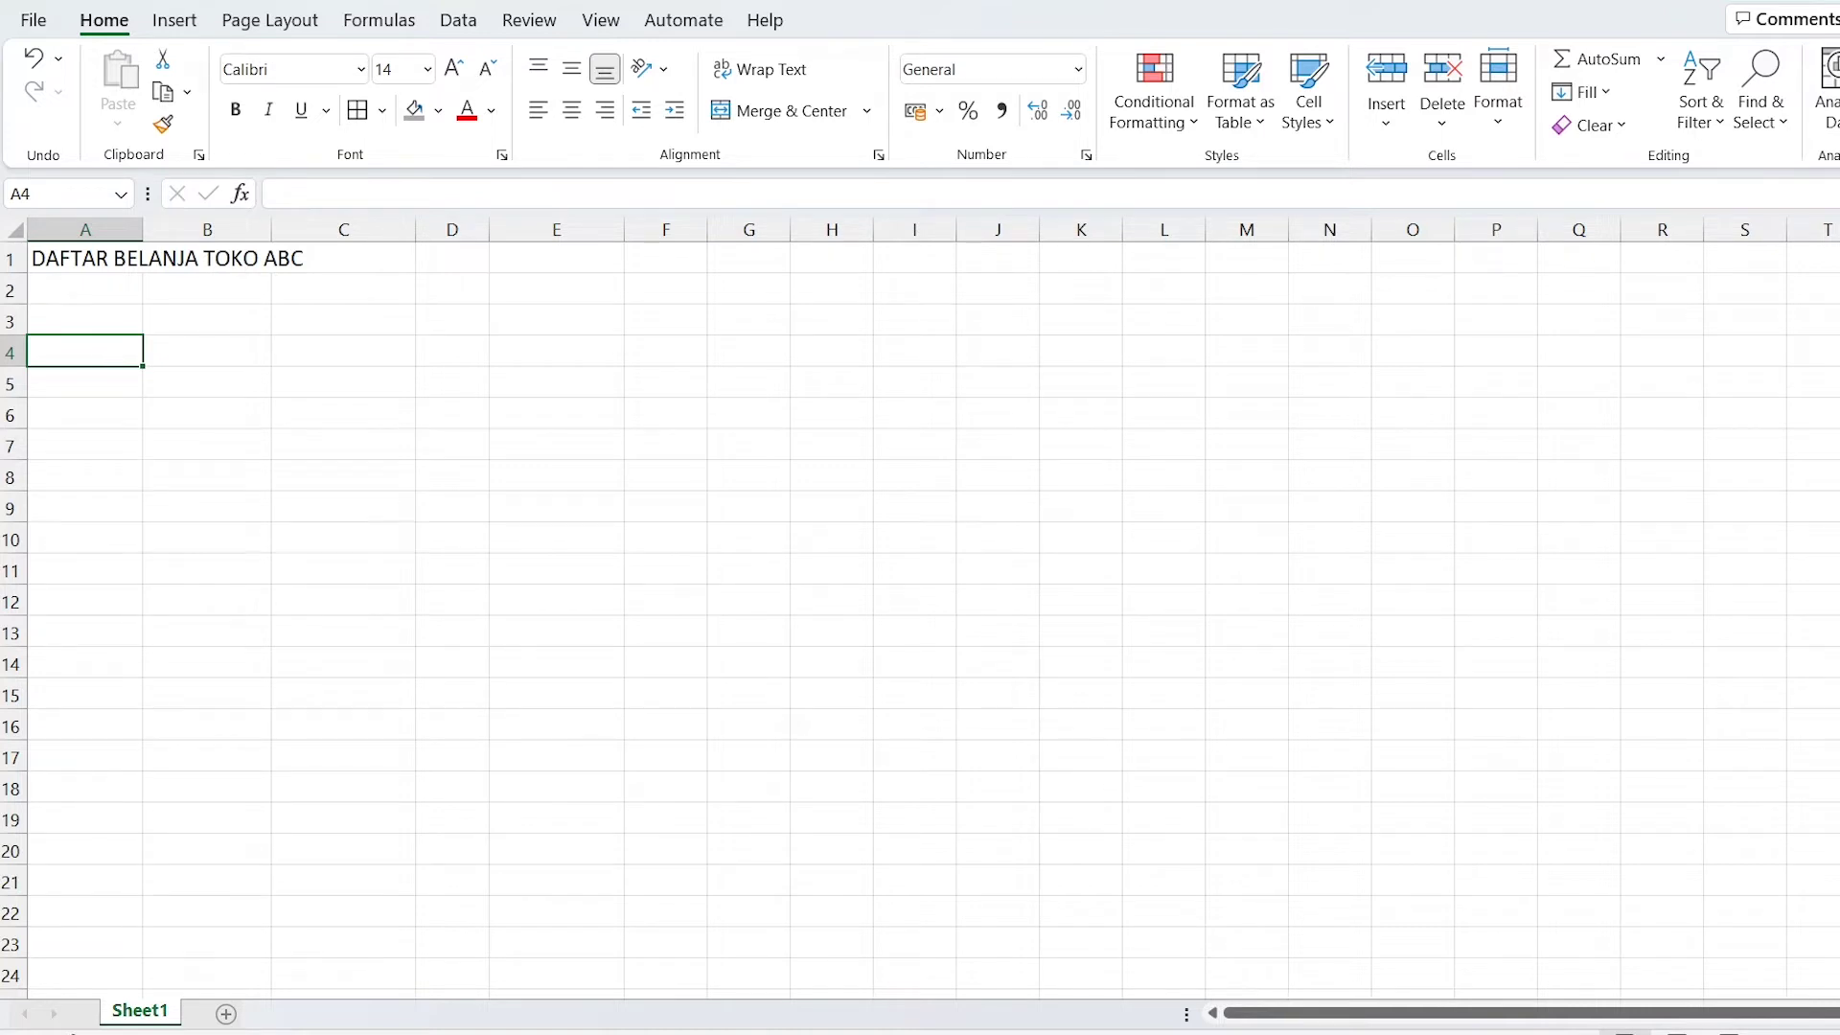
Type headers NO, NAMA BARANG, HARGA SATUAN, JUMLAH and TOTAL HARGA across A4:E4.
{"action": "type", "text": "N"}
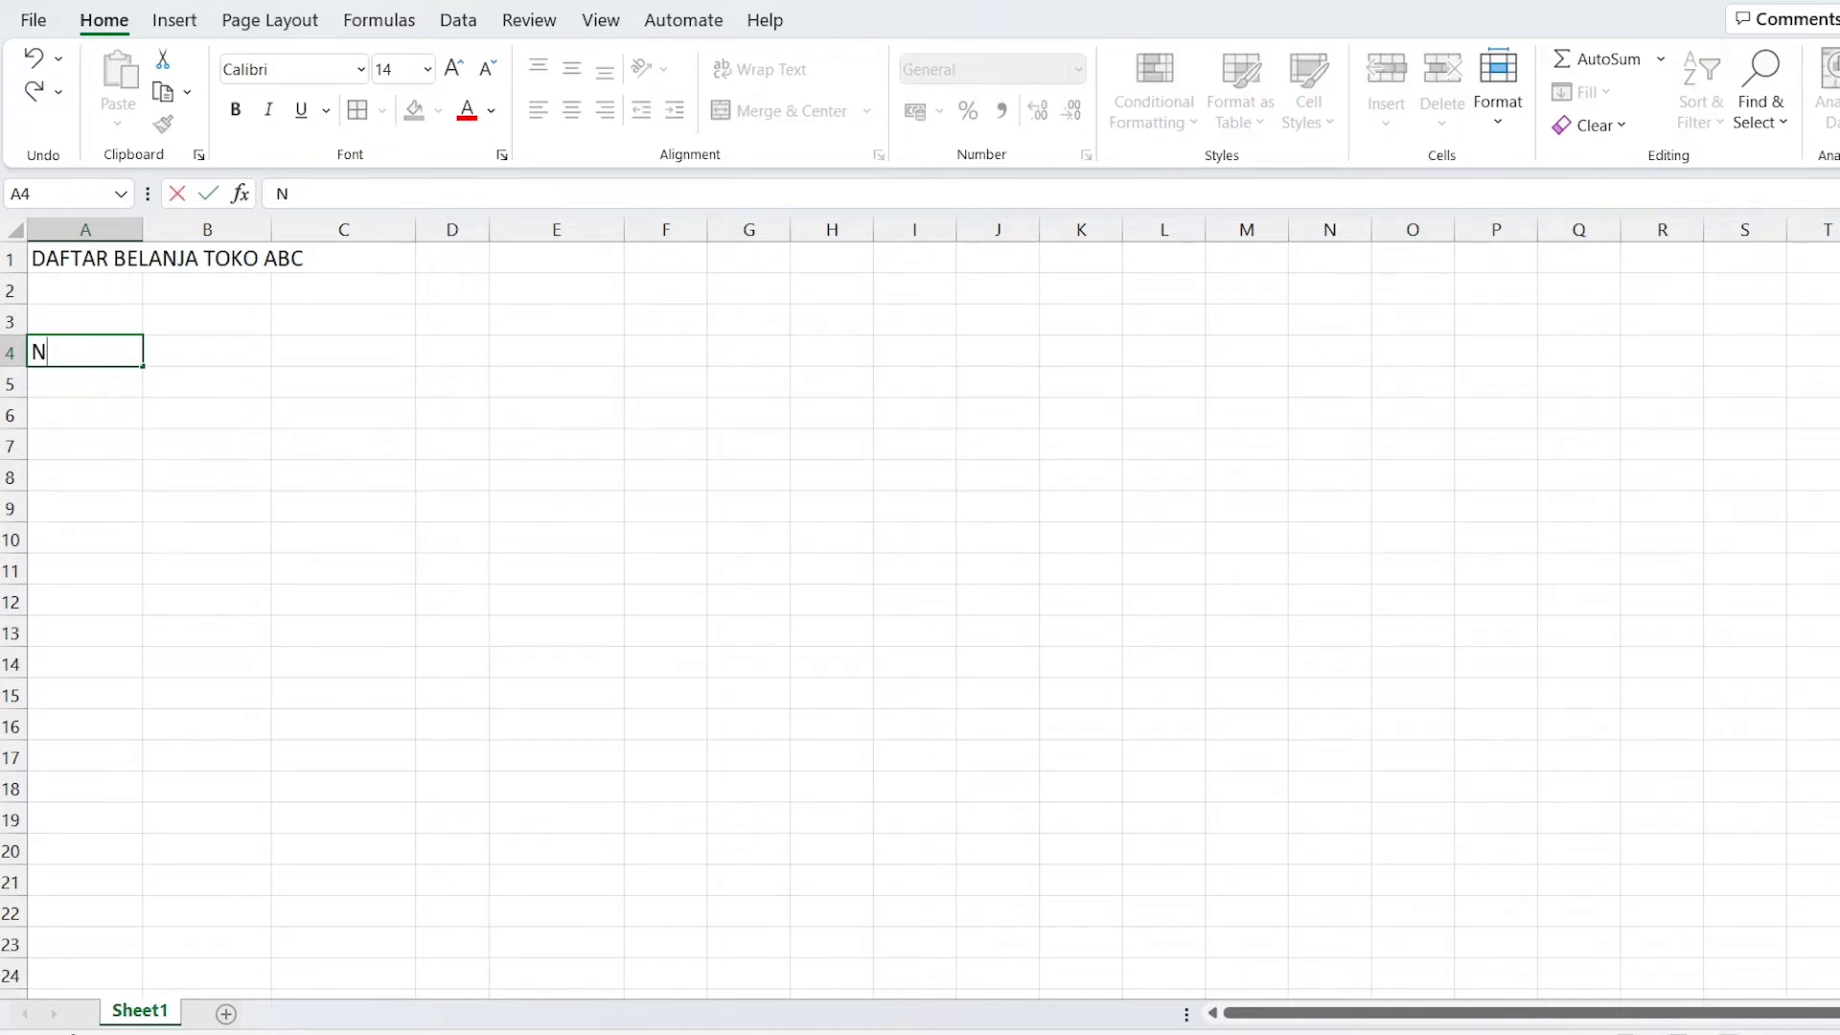
{"action": "type", "text": "O"}
{"action": "key", "text": "Tab"}
{"action": "type", "text": "NAMA"}
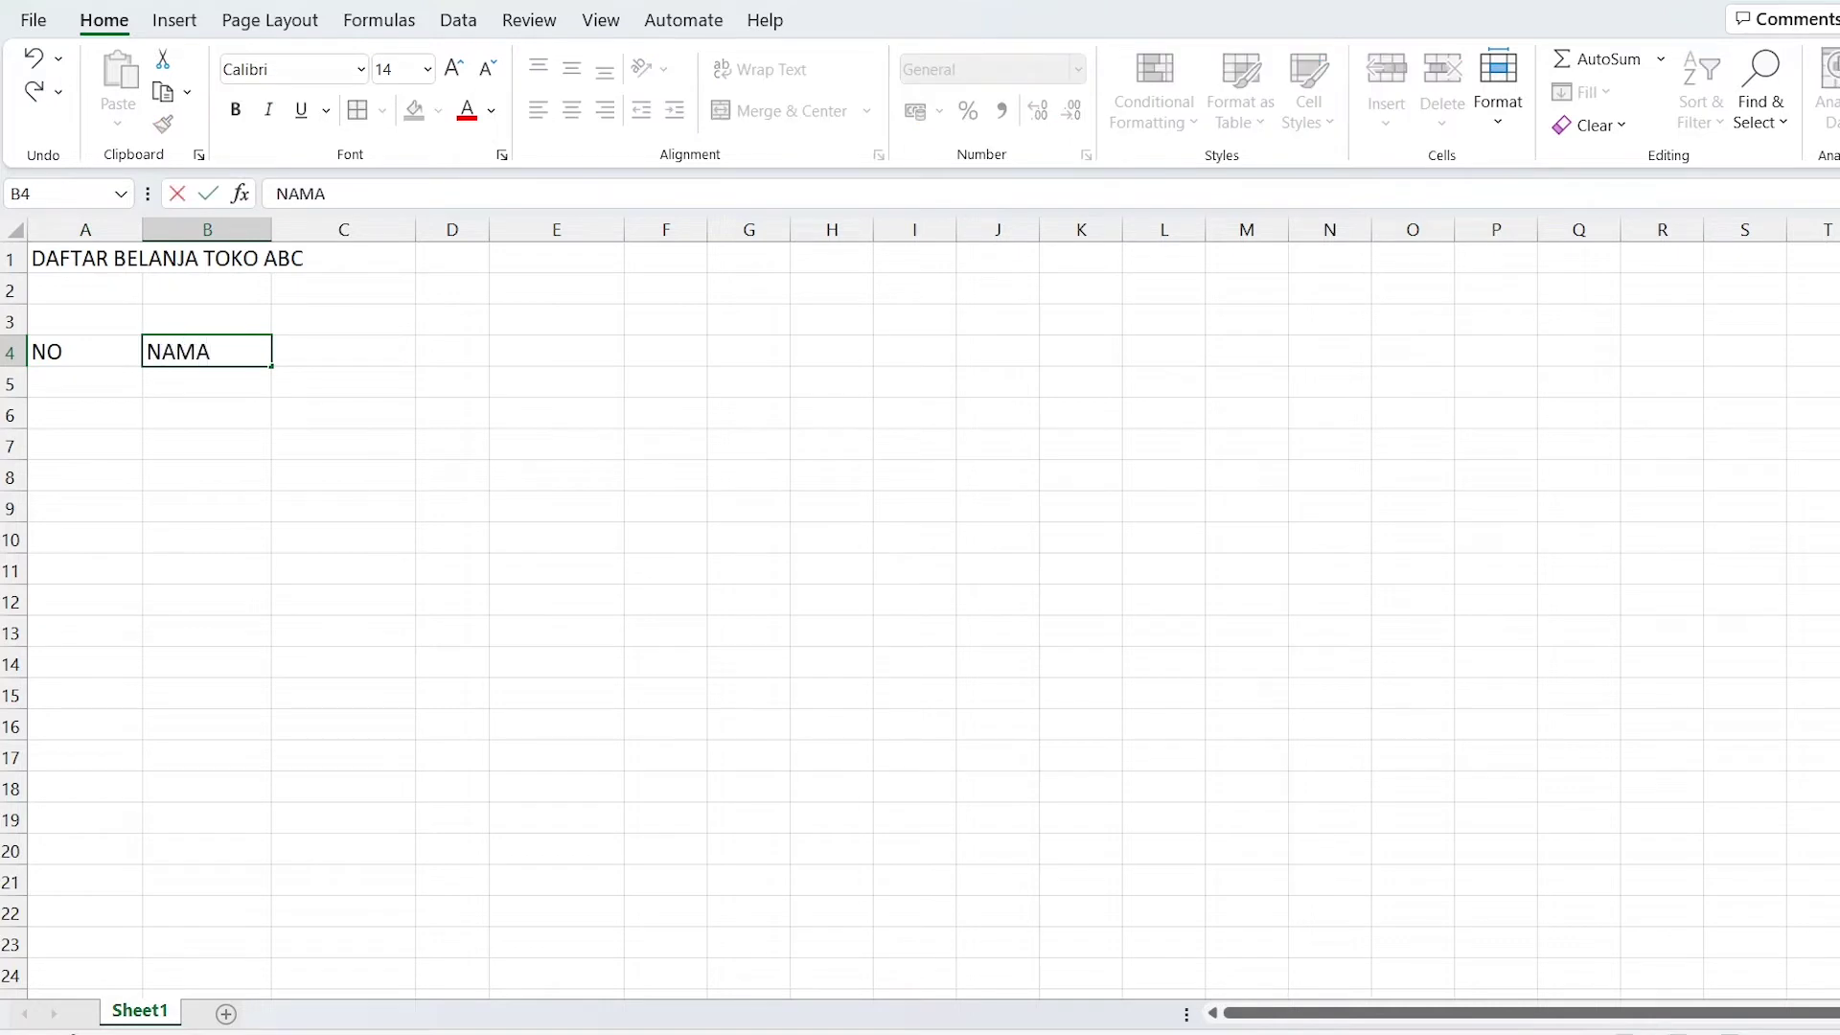
{"action": "type", "text": " BARANG"}
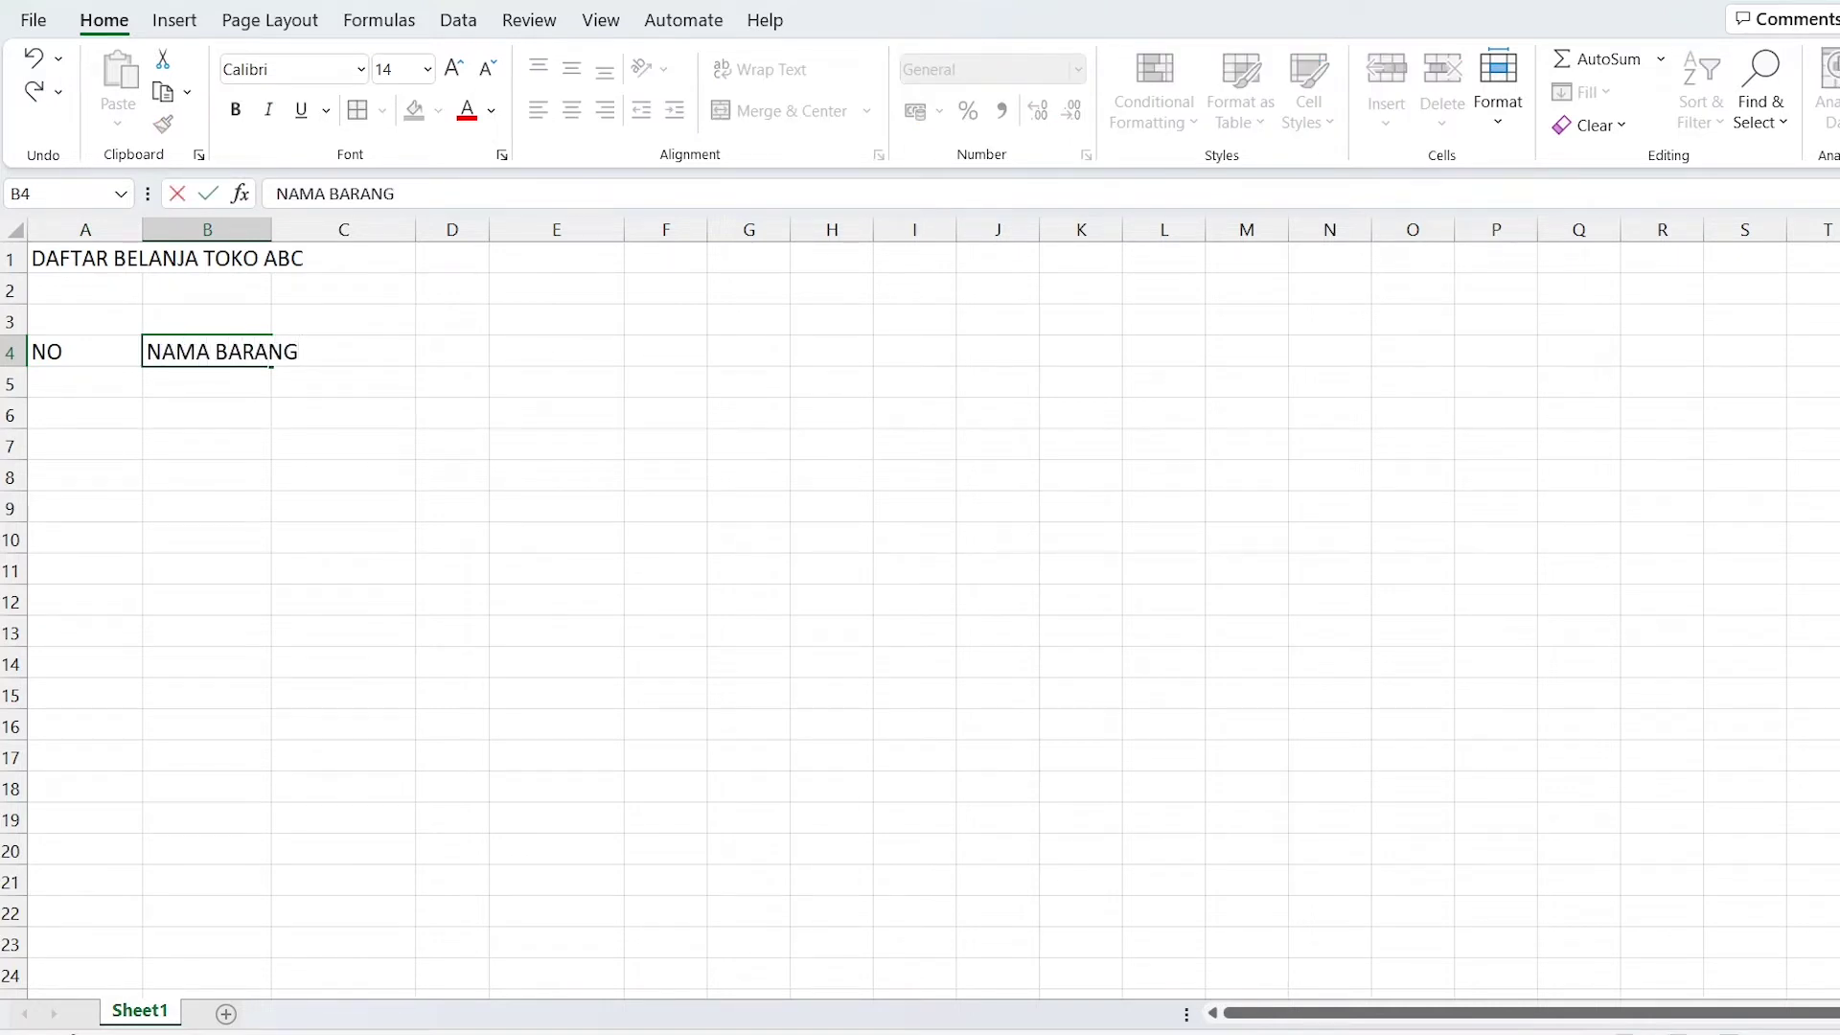
{"action": "key", "text": "Tab"}
{"action": "type", "text": "HAR"}
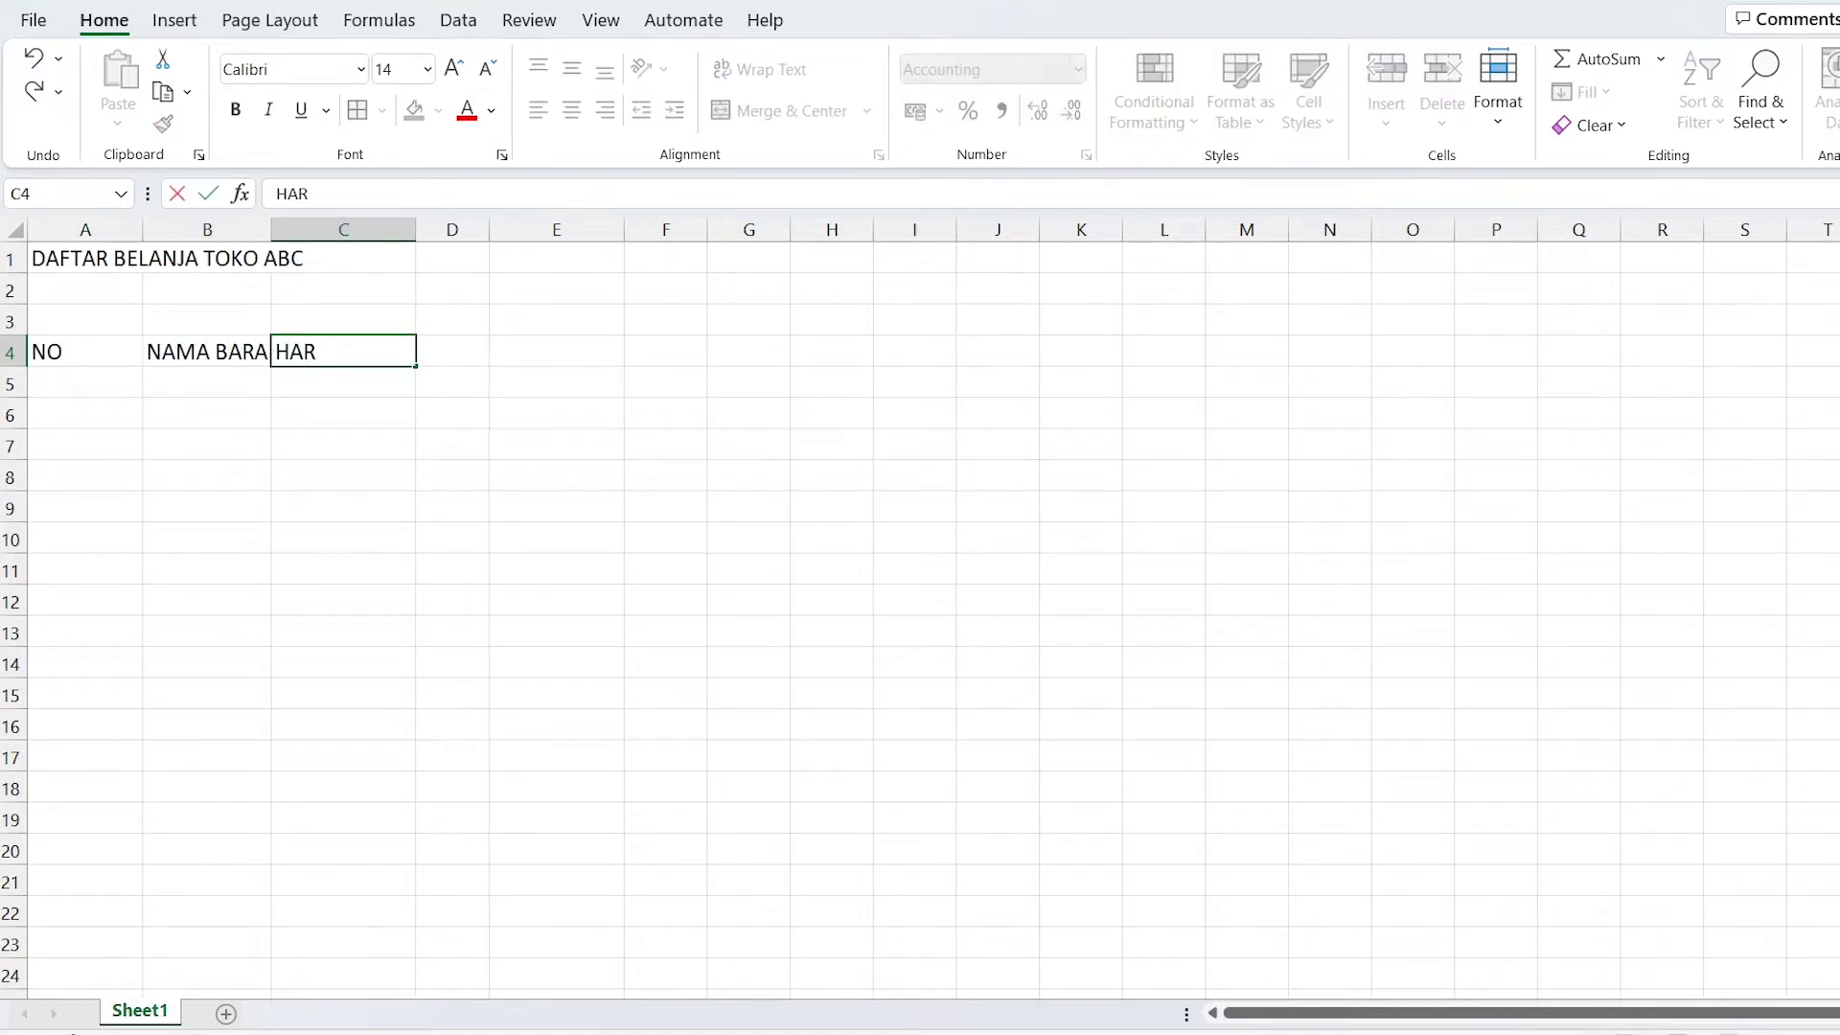
{"action": "type", "text": "GA SATU"}
{"action": "type", "text": "AN"}
{"action": "key", "text": "Tab"}
{"action": "type", "text": "J"}
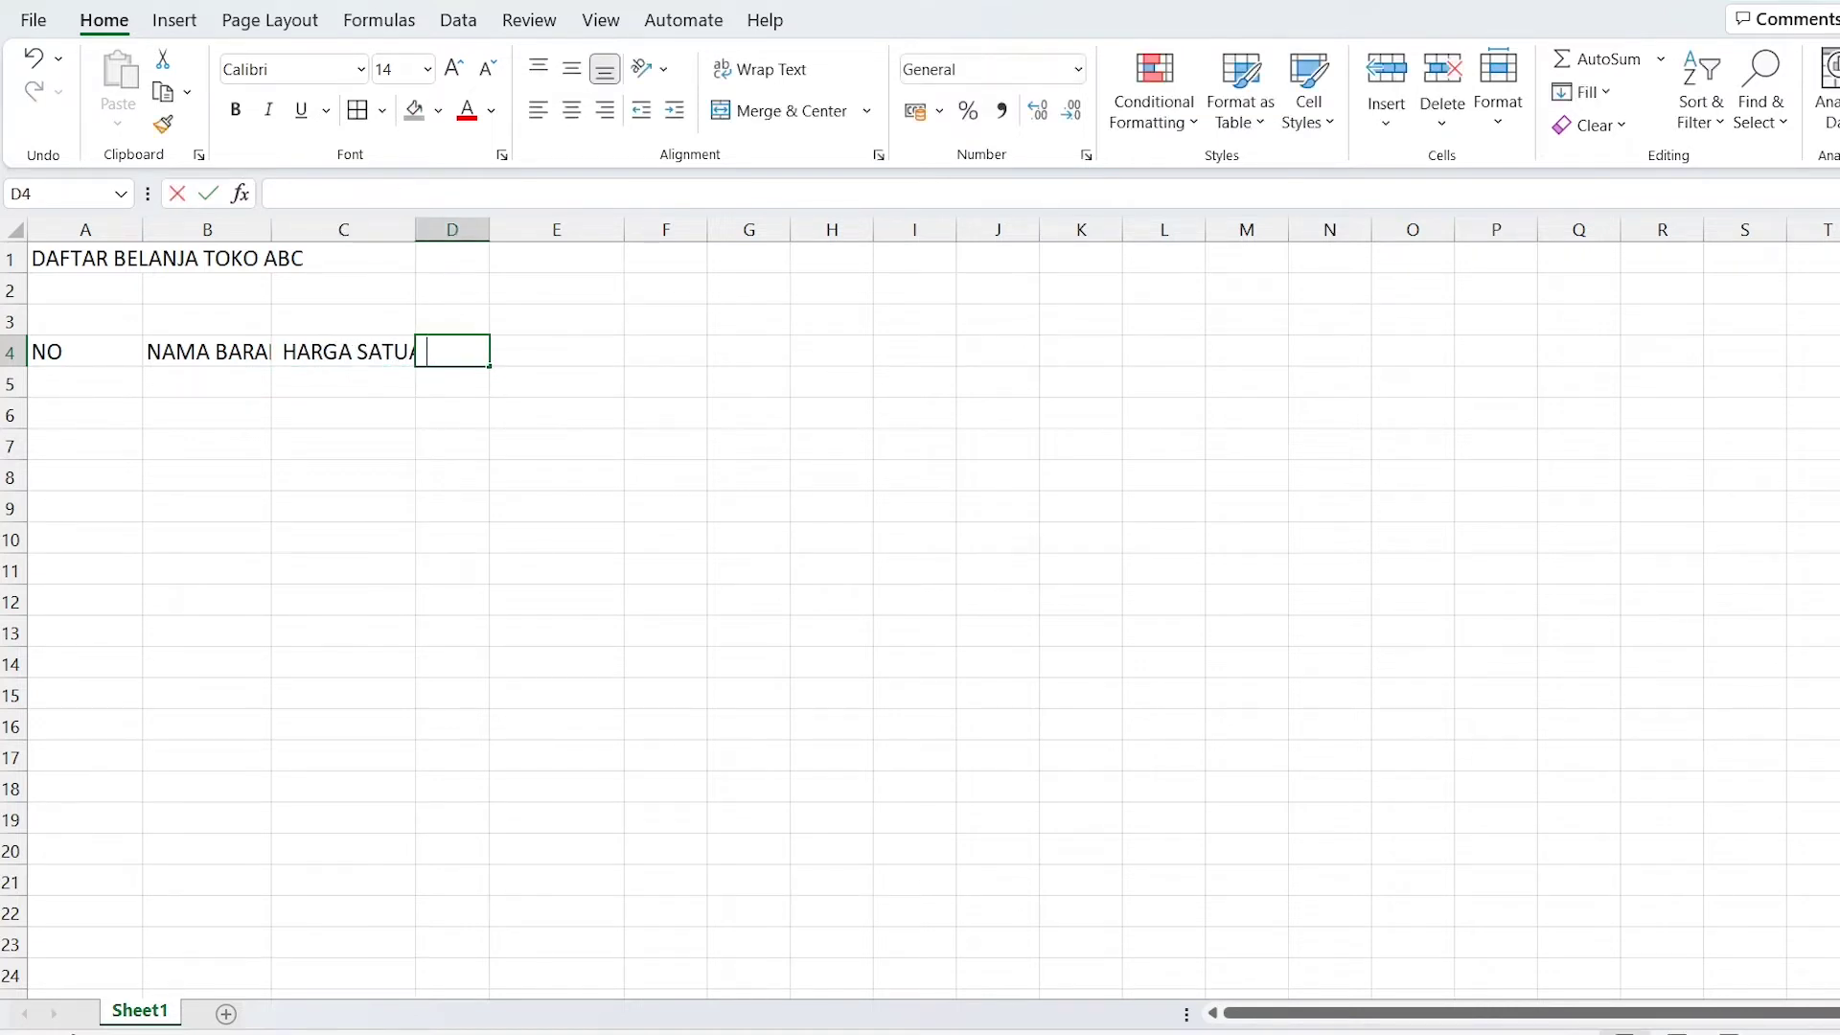
{"action": "type", "text": "UMLAH"}
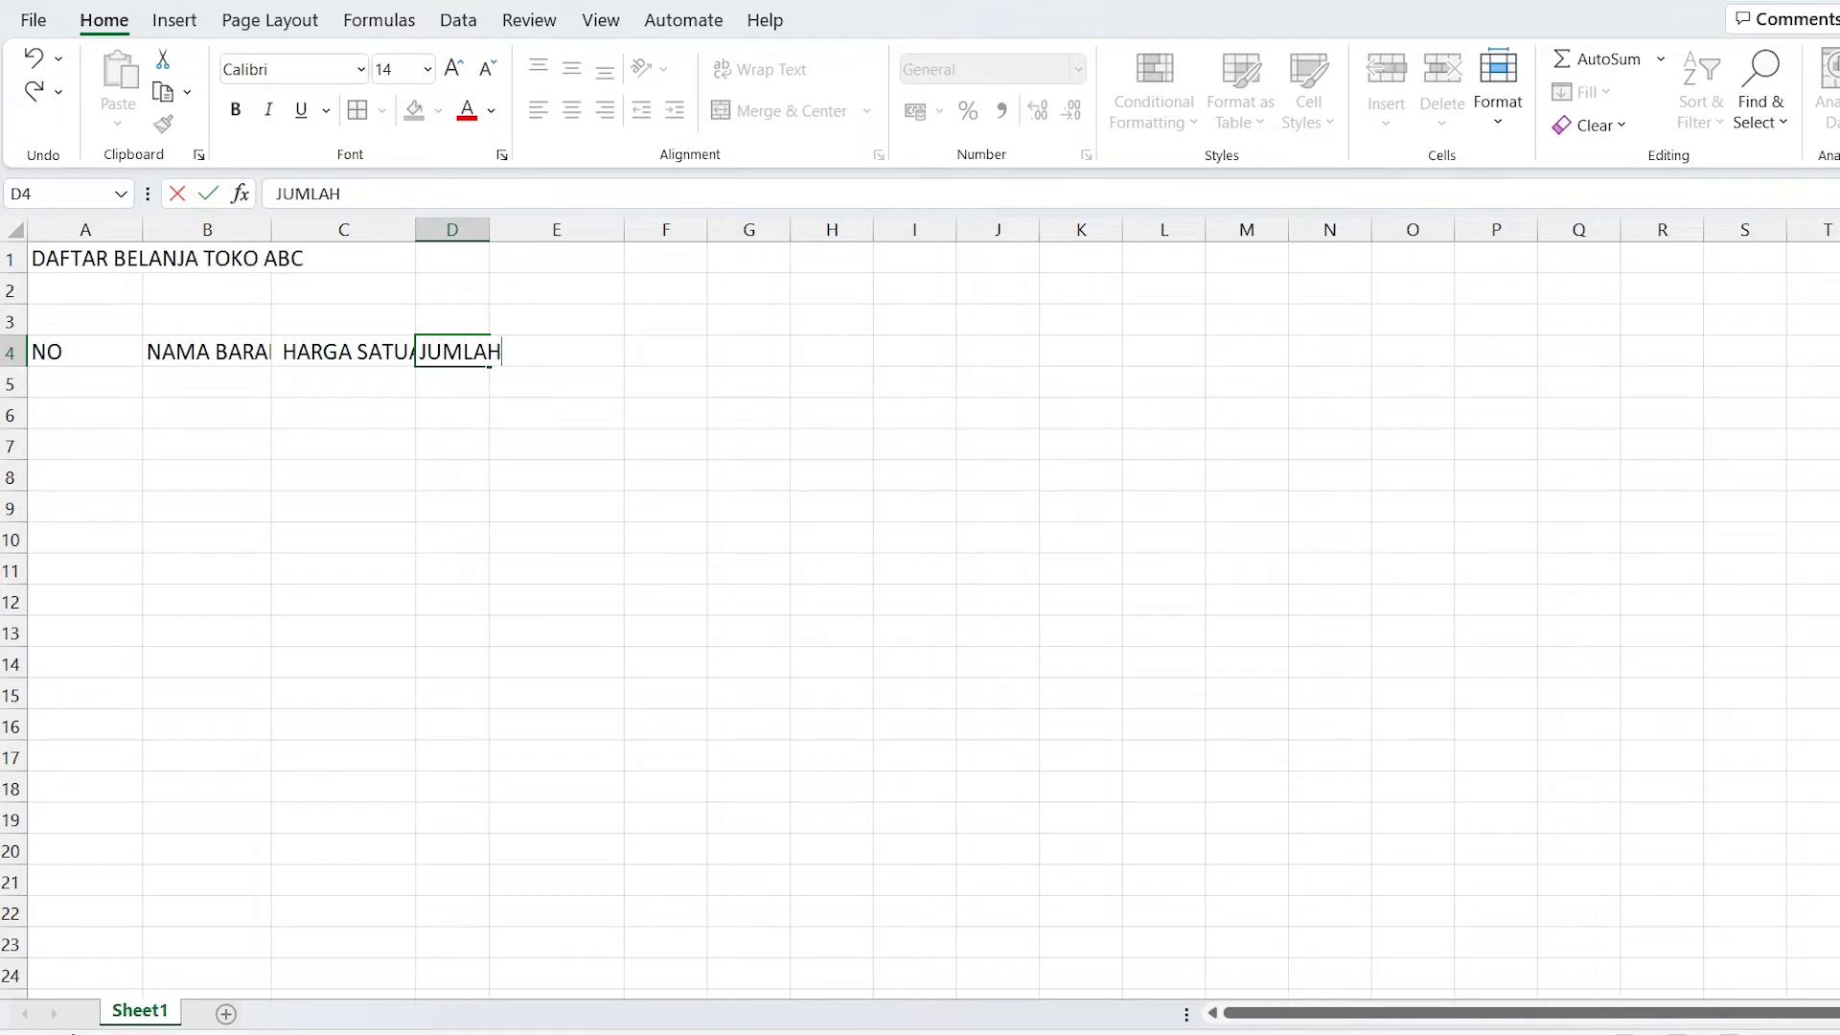
{"action": "key", "text": "Tab"}
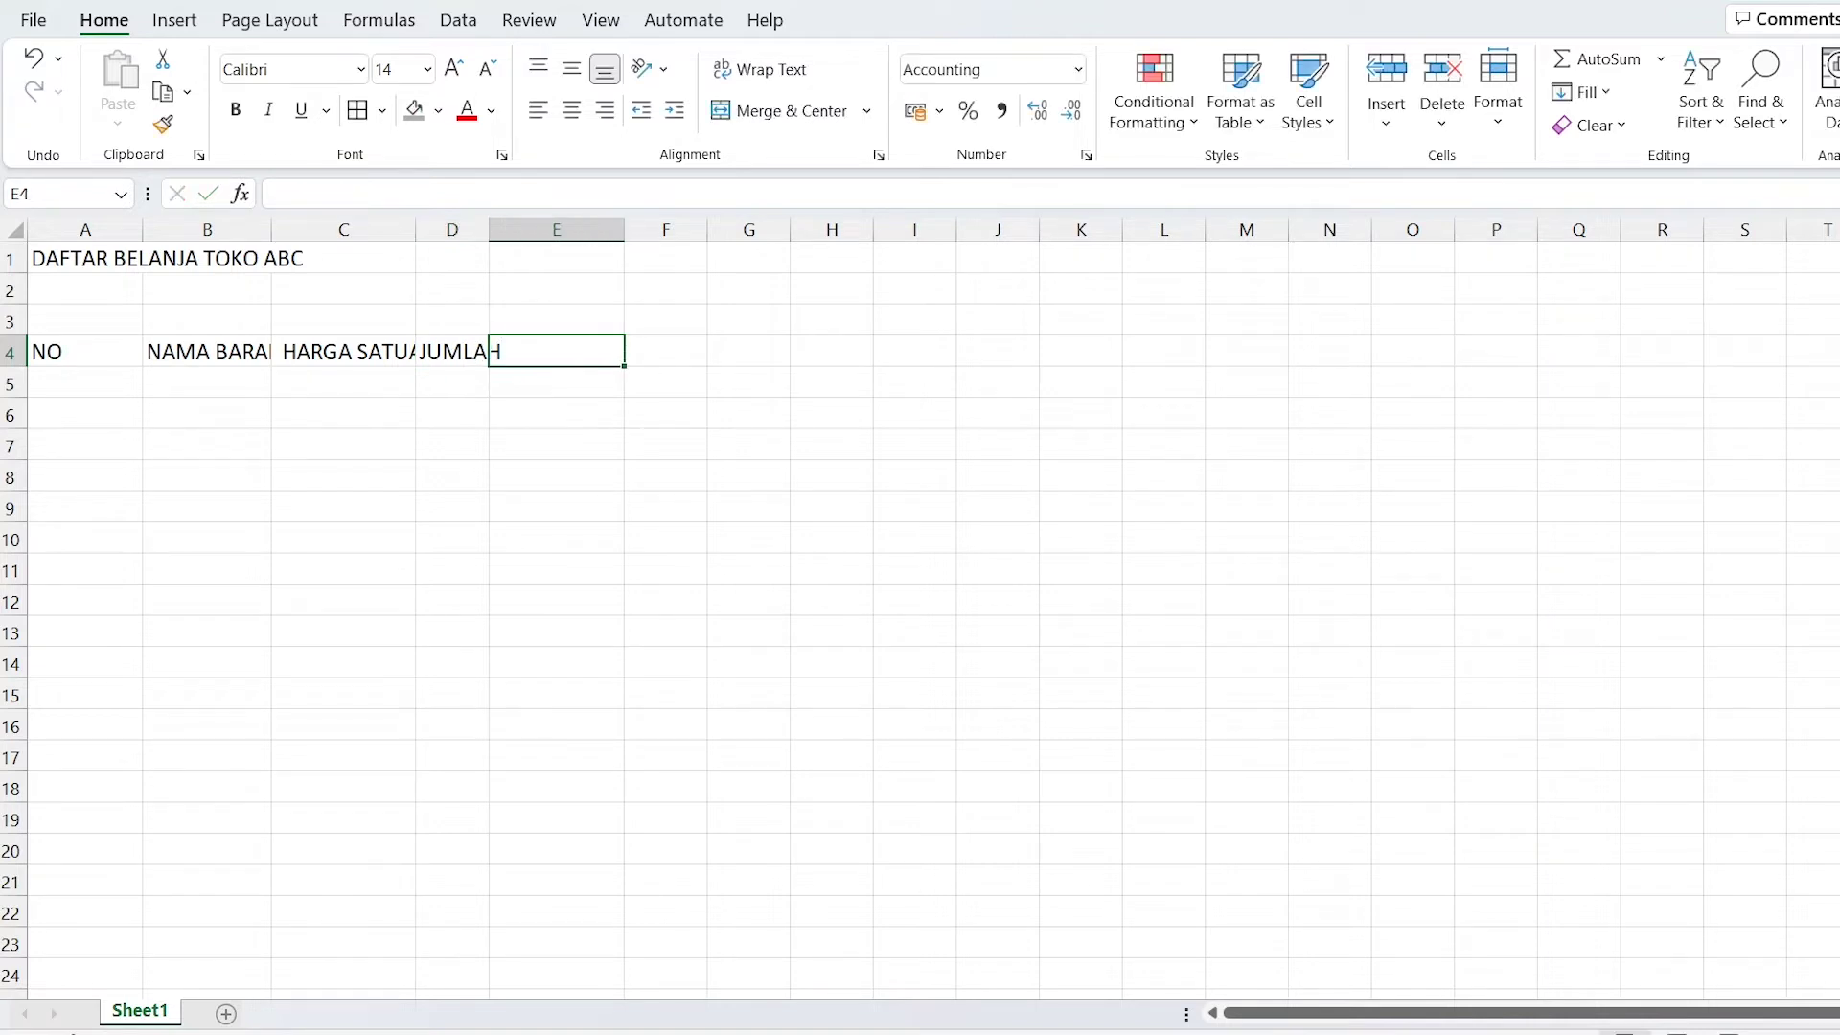
{"action": "type", "text": "TOTAL HA"}
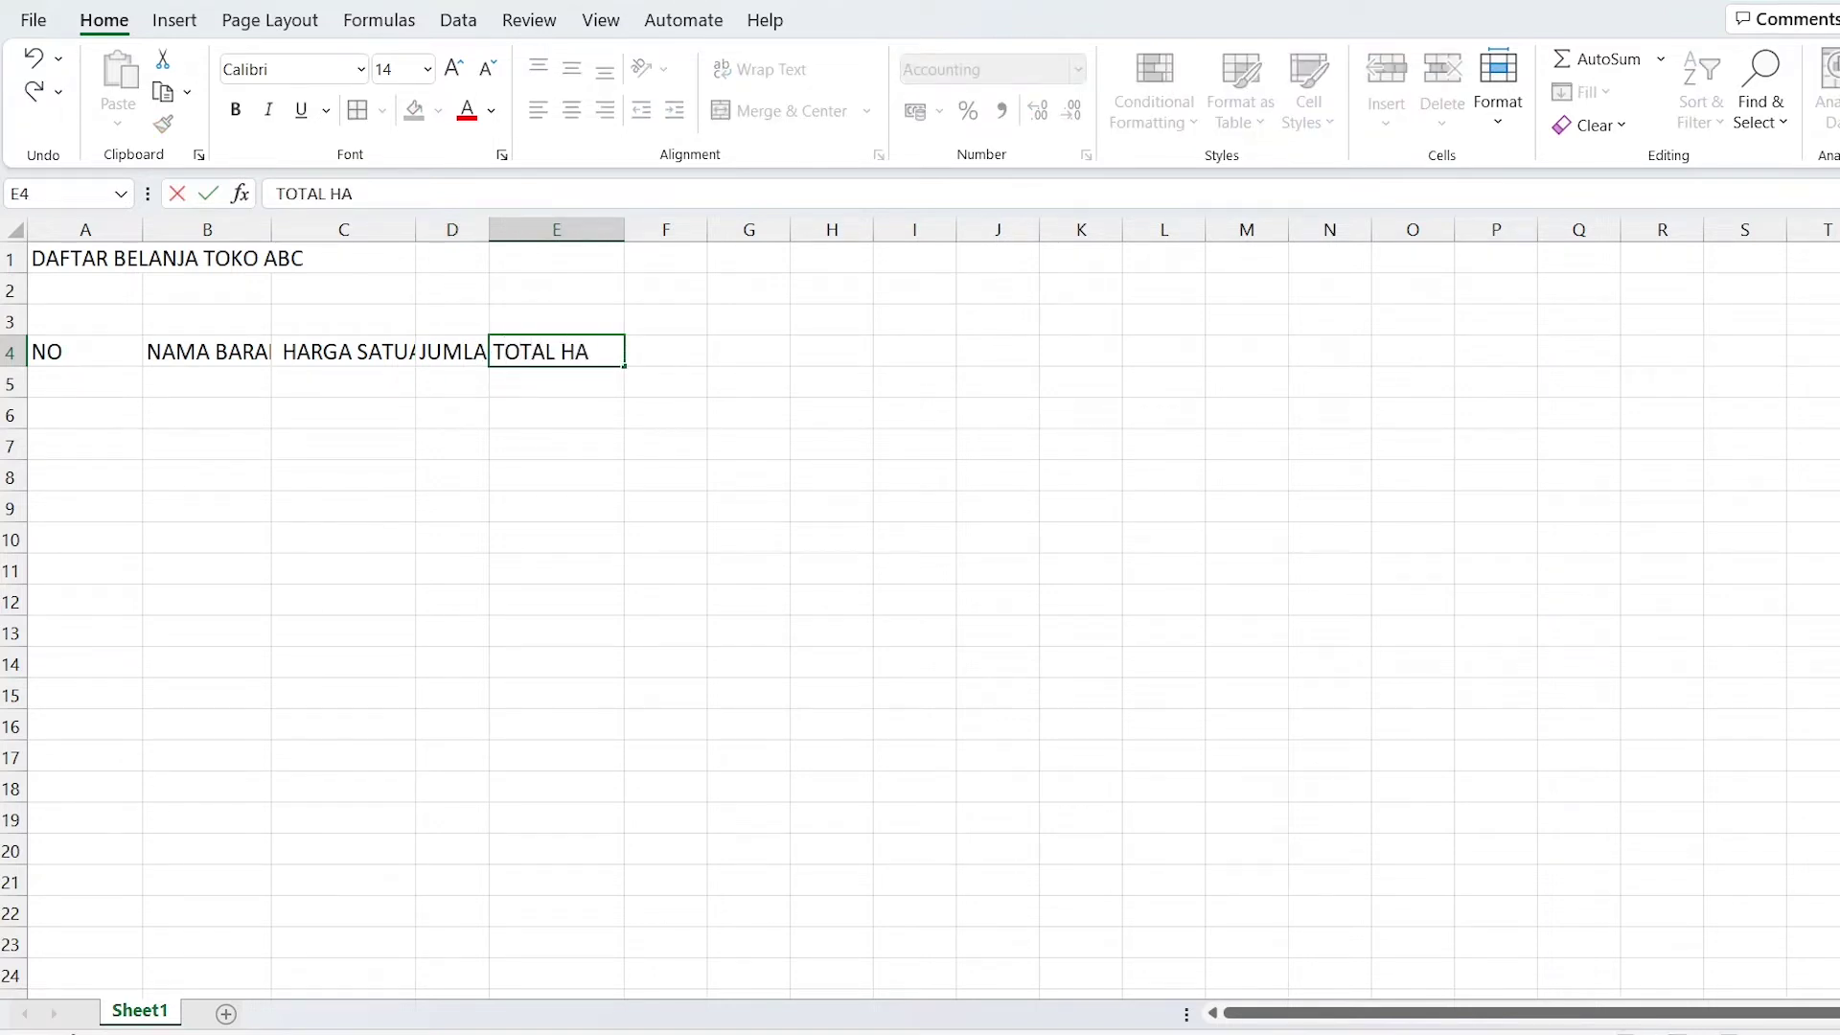
{"action": "type", "text": "RGA"}
{"action": "key", "text": "Return"}
{"action": "left_click", "coordinate": [66, 379]}
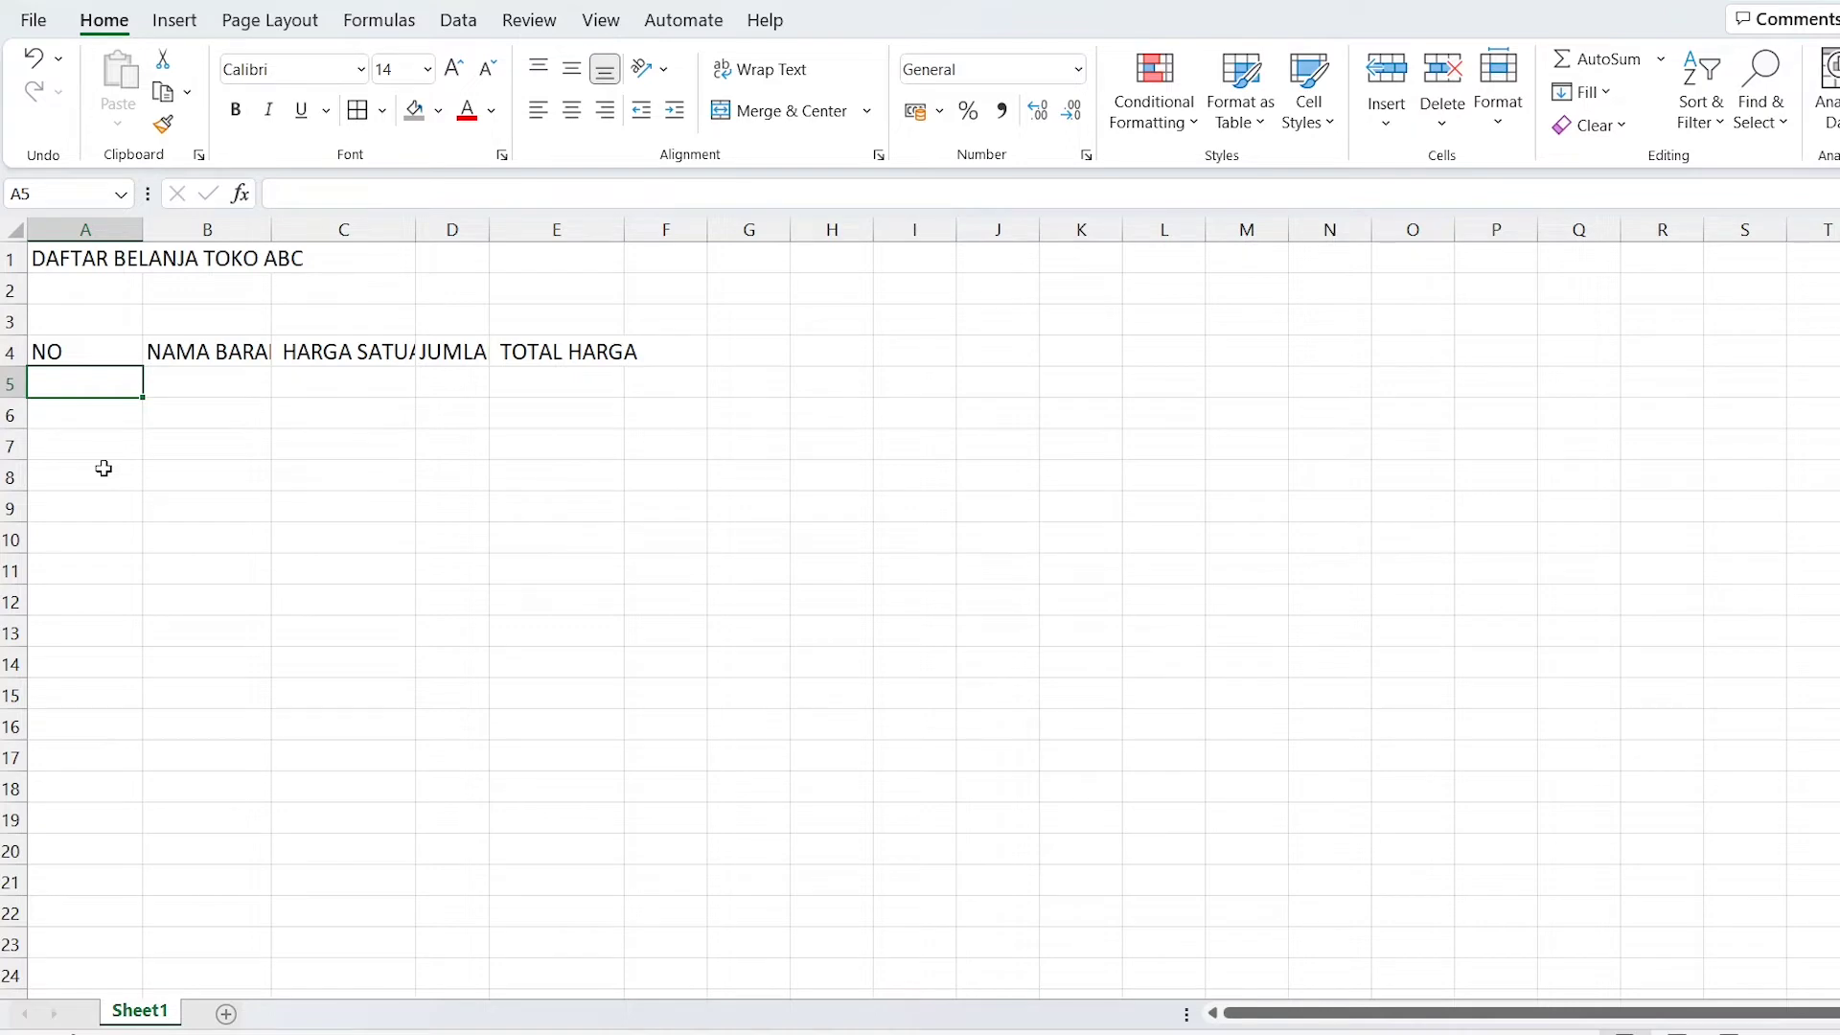
Enter 1 and 2 in cells A5 and A6, correcting a mistyped 12.
{"action": "type", "text": "12"}
{"action": "key", "text": "Return"}
{"action": "key", "text": "Up"}
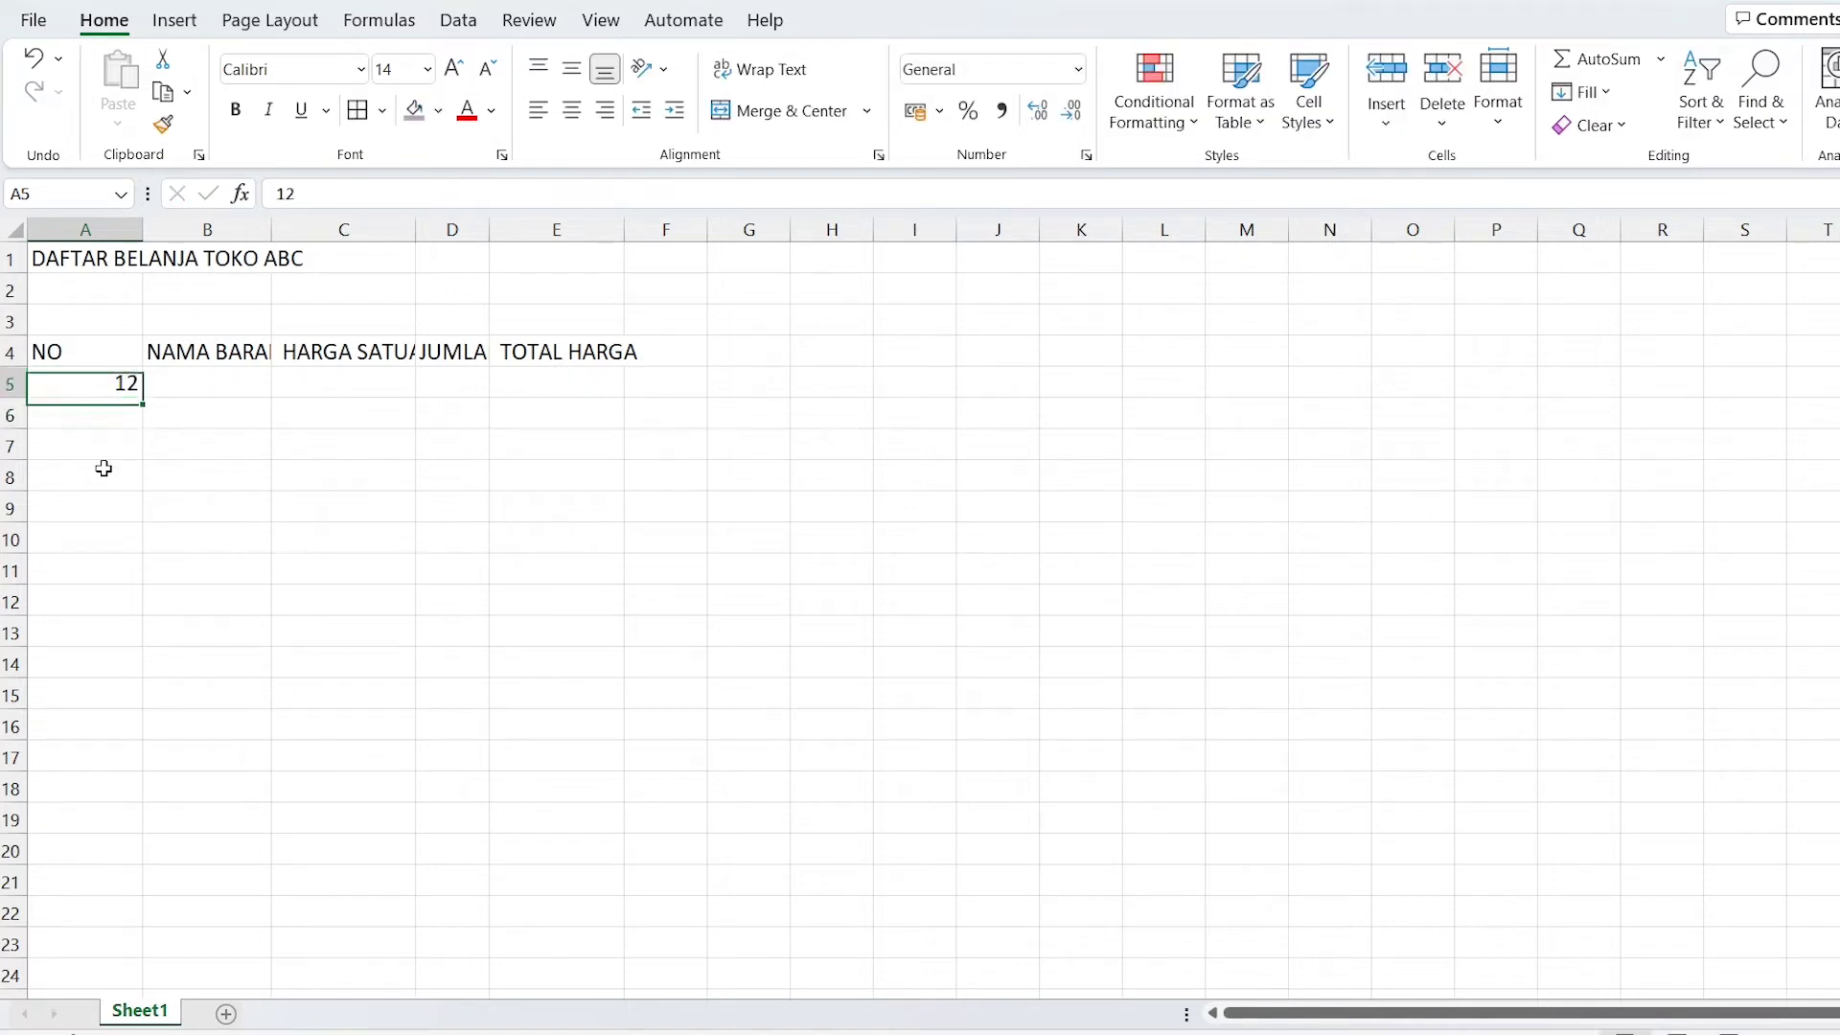
{"action": "type", "text": "1"}
{"action": "key", "text": "Return"}
{"action": "type", "text": "2"}
{"action": "key", "text": "Return"}
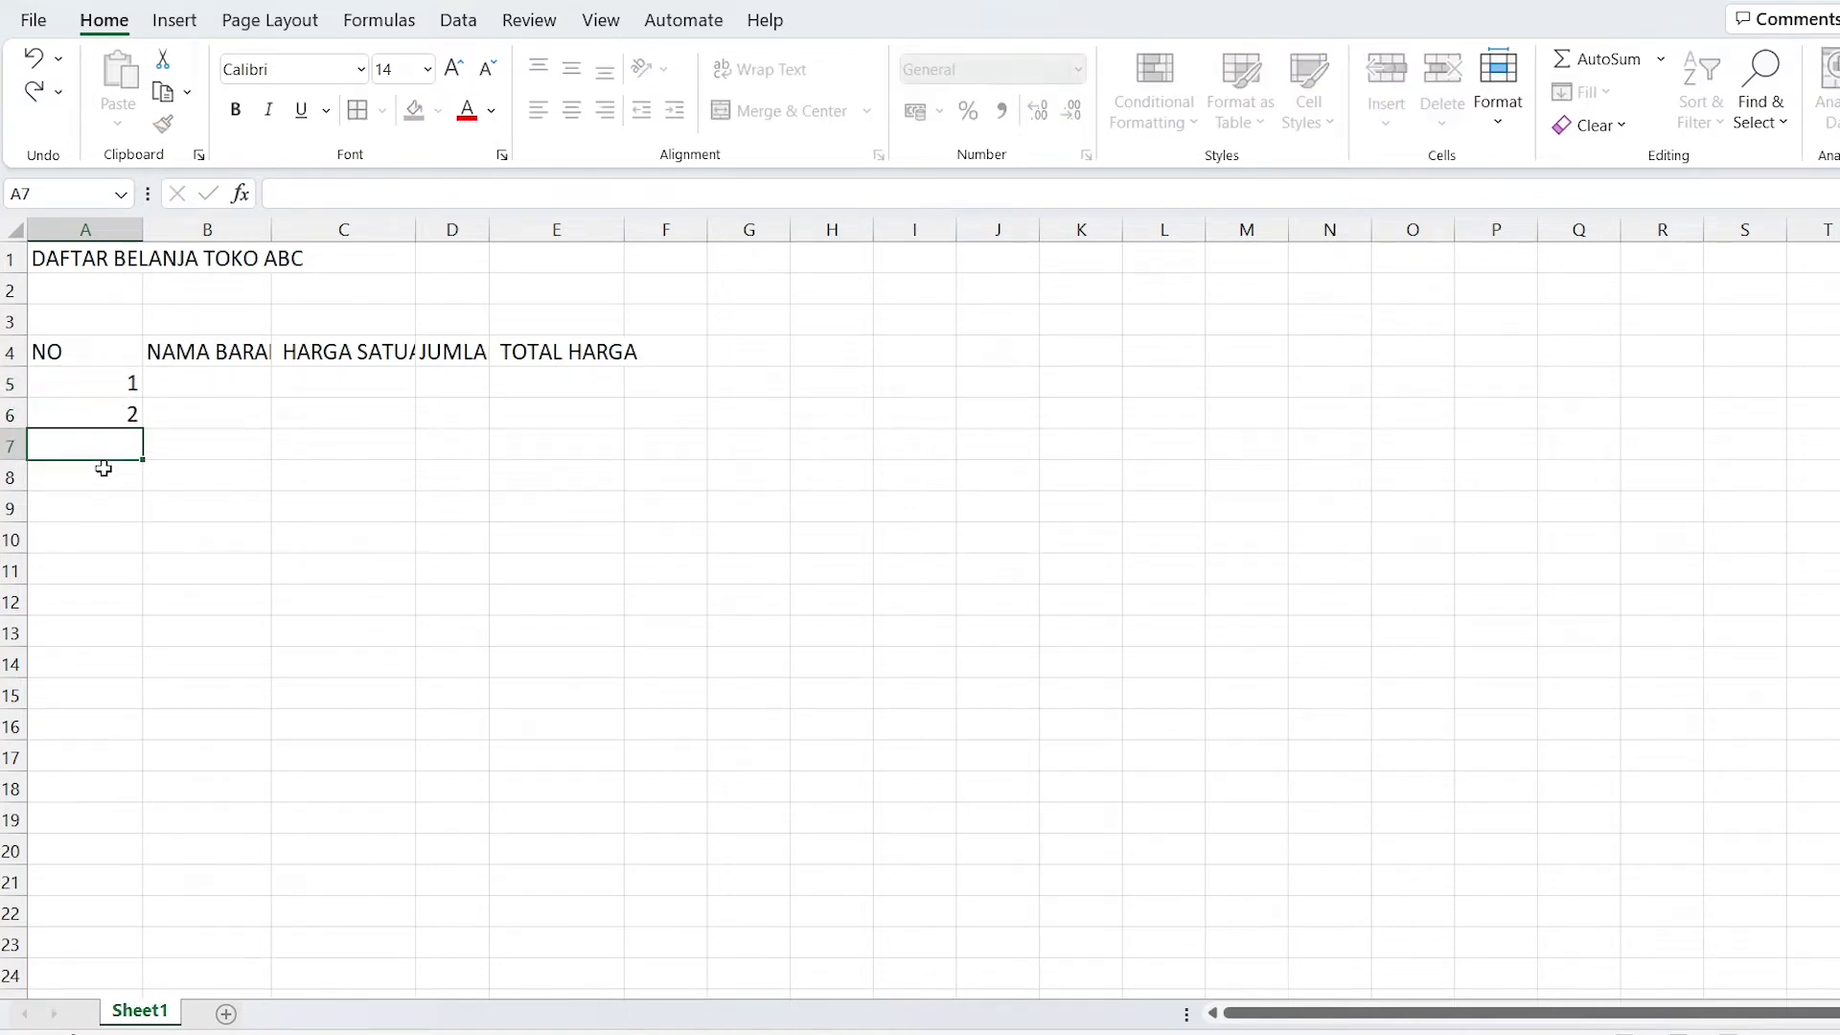
Fill the series down so the NO column runs 1 to 6 in A5:A10.
{"action": "left_click_drag", "start_coordinate": [127, 381], "coordinate": [125, 415]}
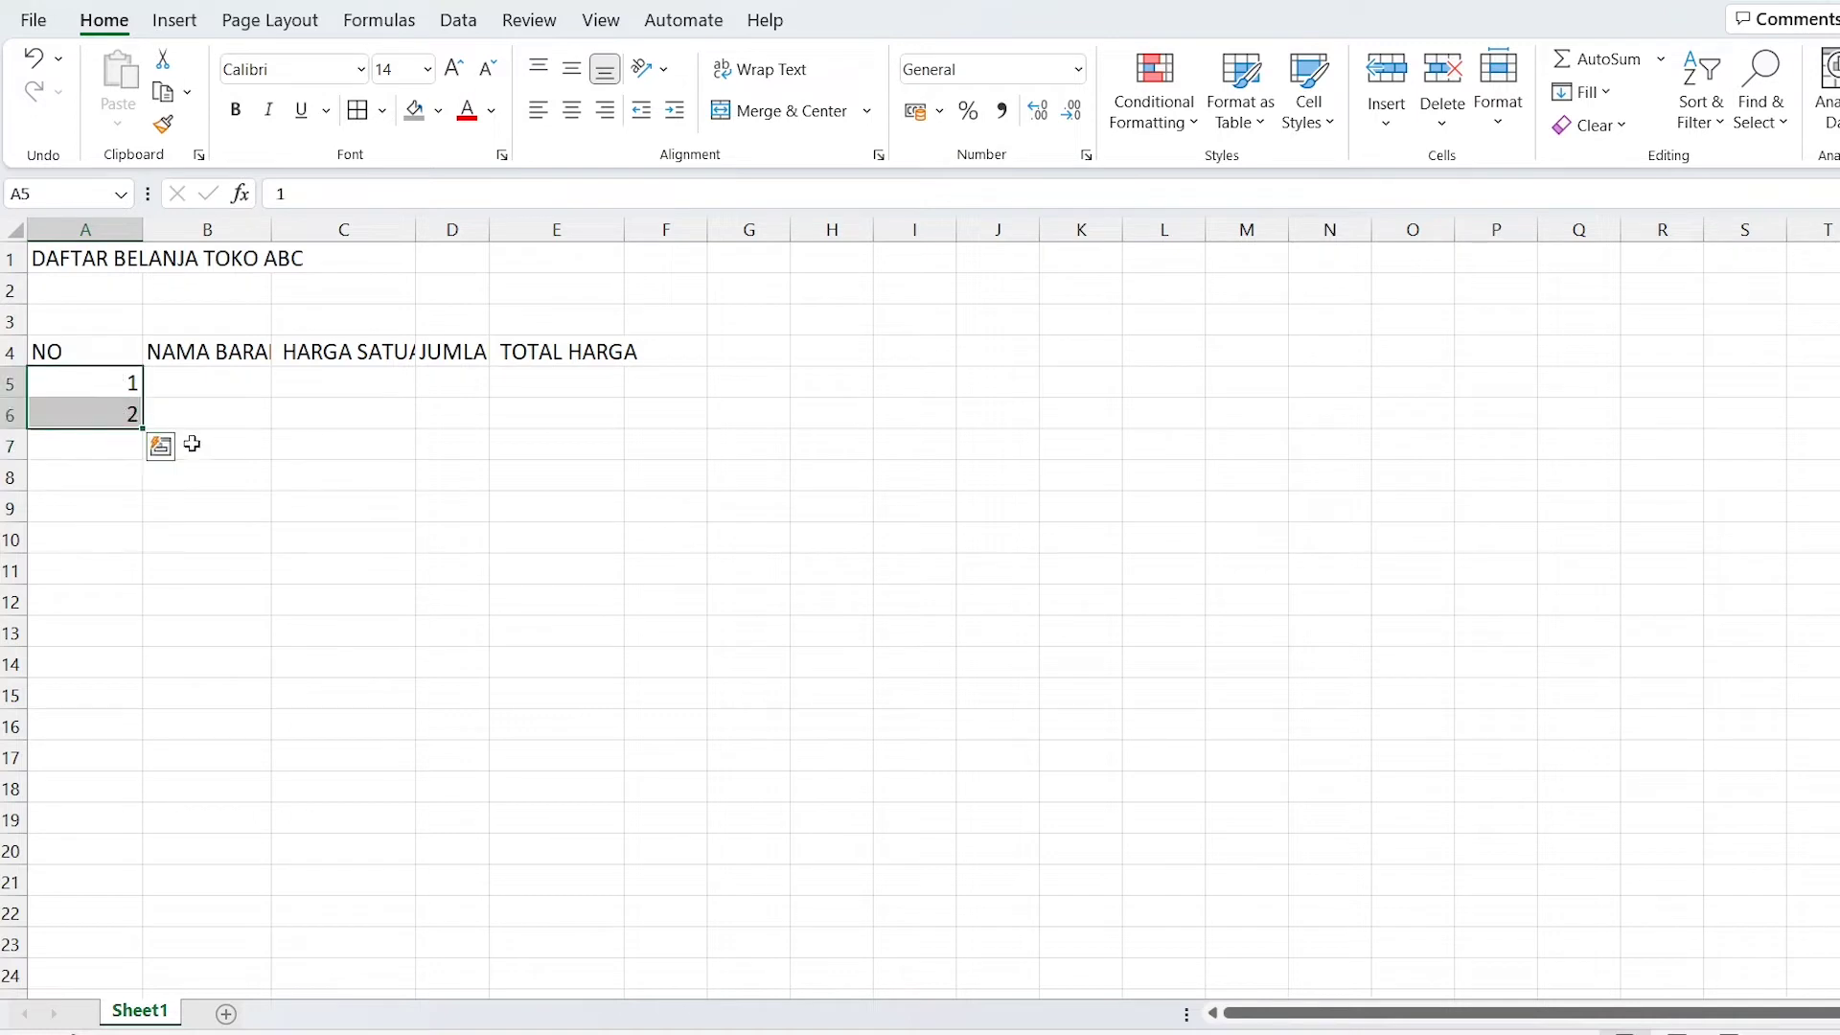
{"action": "left_click", "coordinate": [205, 374]}
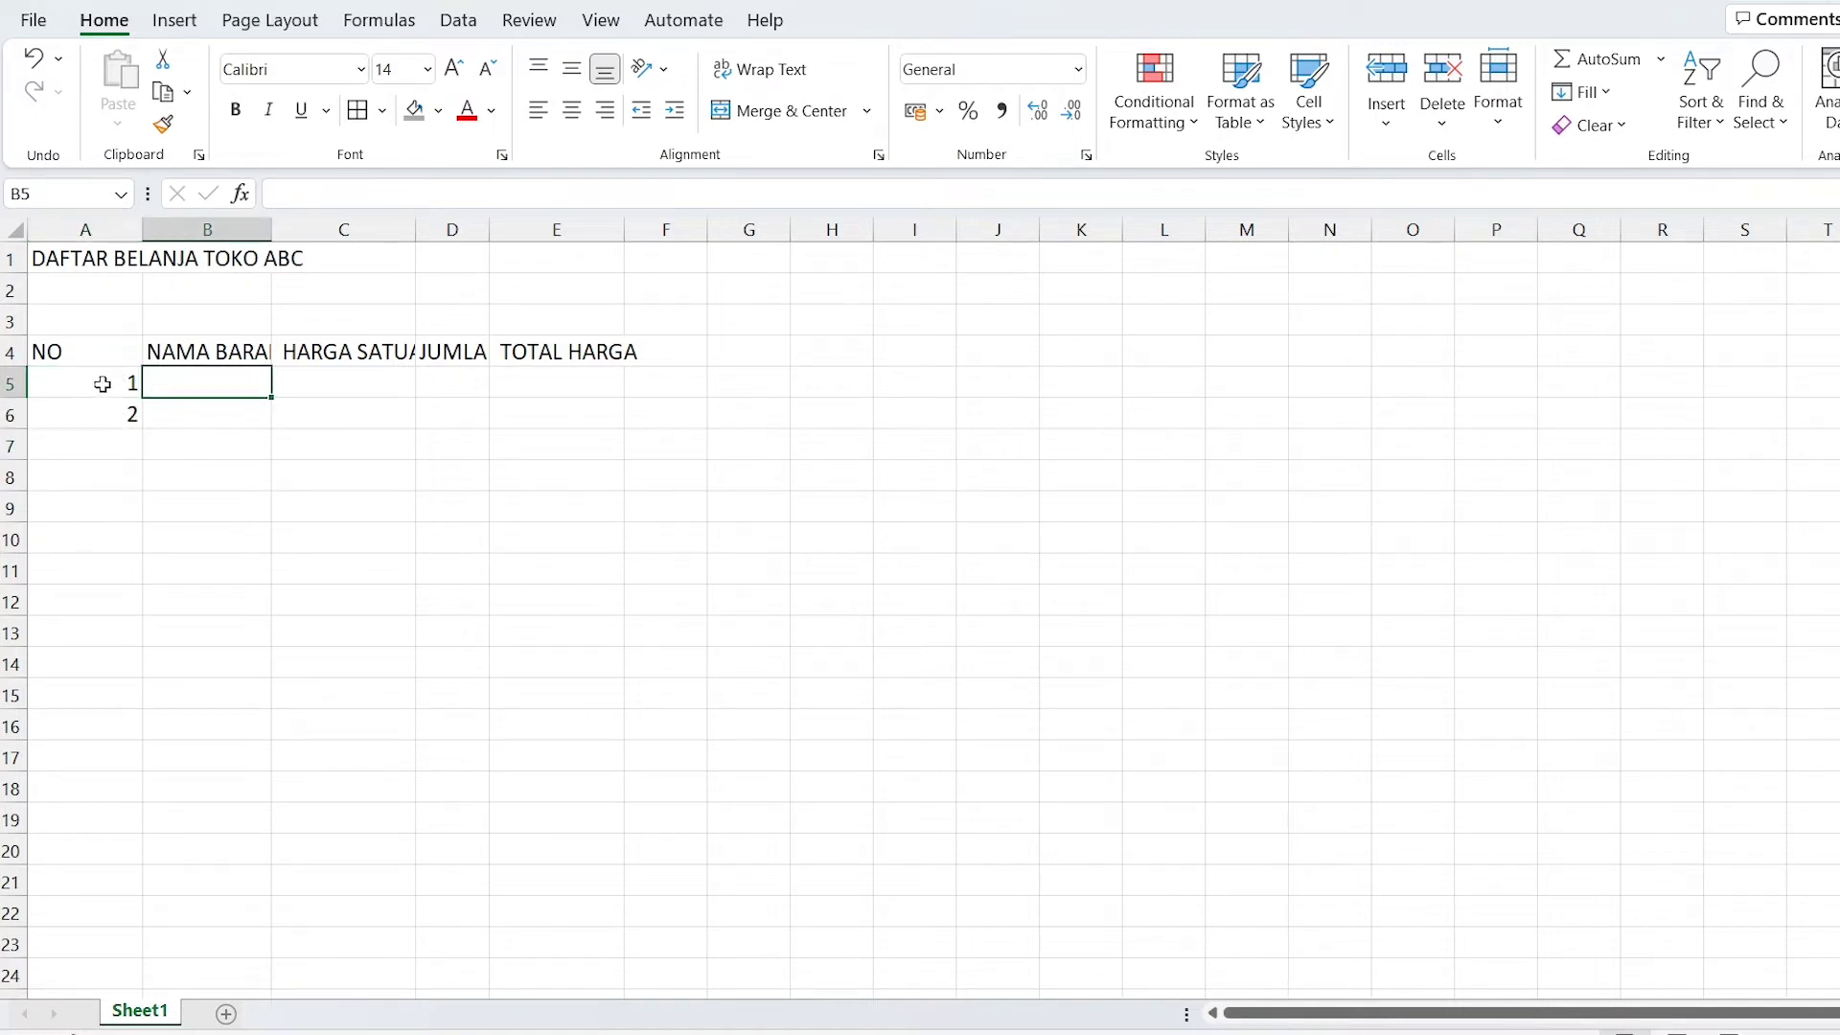
{"action": "left_click_drag", "start_coordinate": [103, 380], "coordinate": [106, 412]}
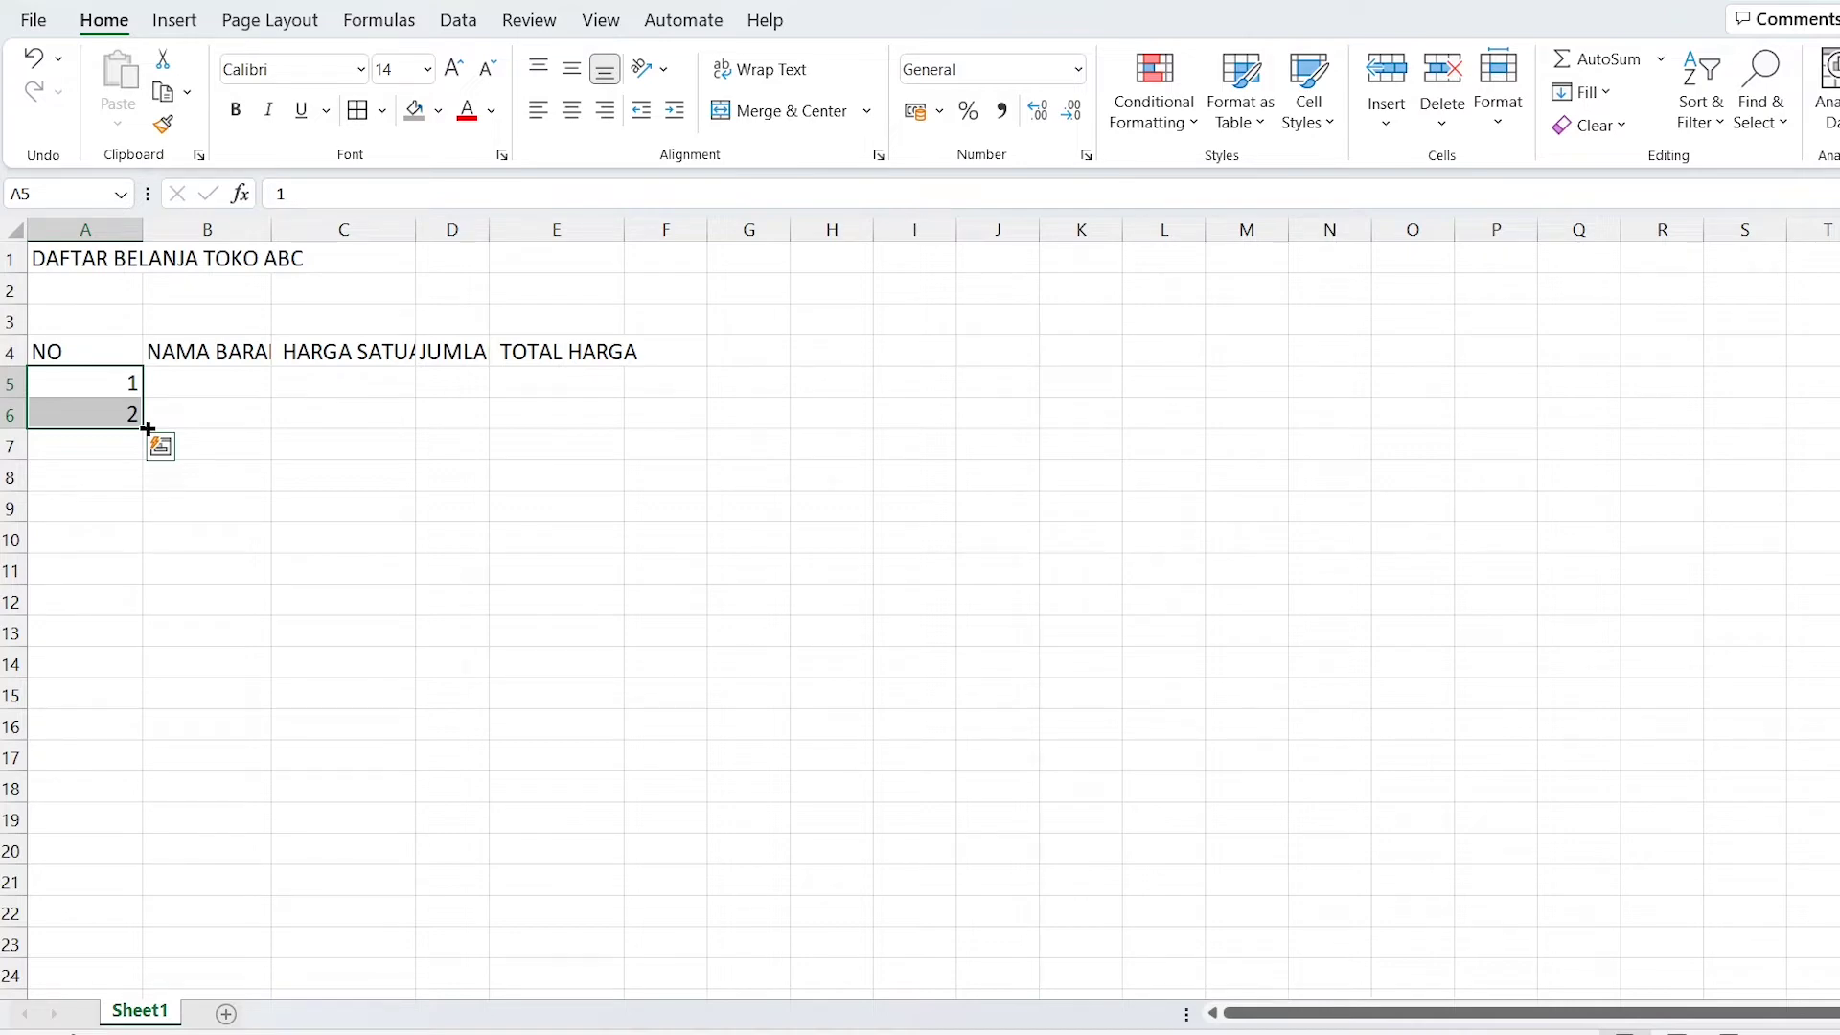
{"action": "left_click_drag", "start_coordinate": [146, 428], "coordinate": [154, 545]}
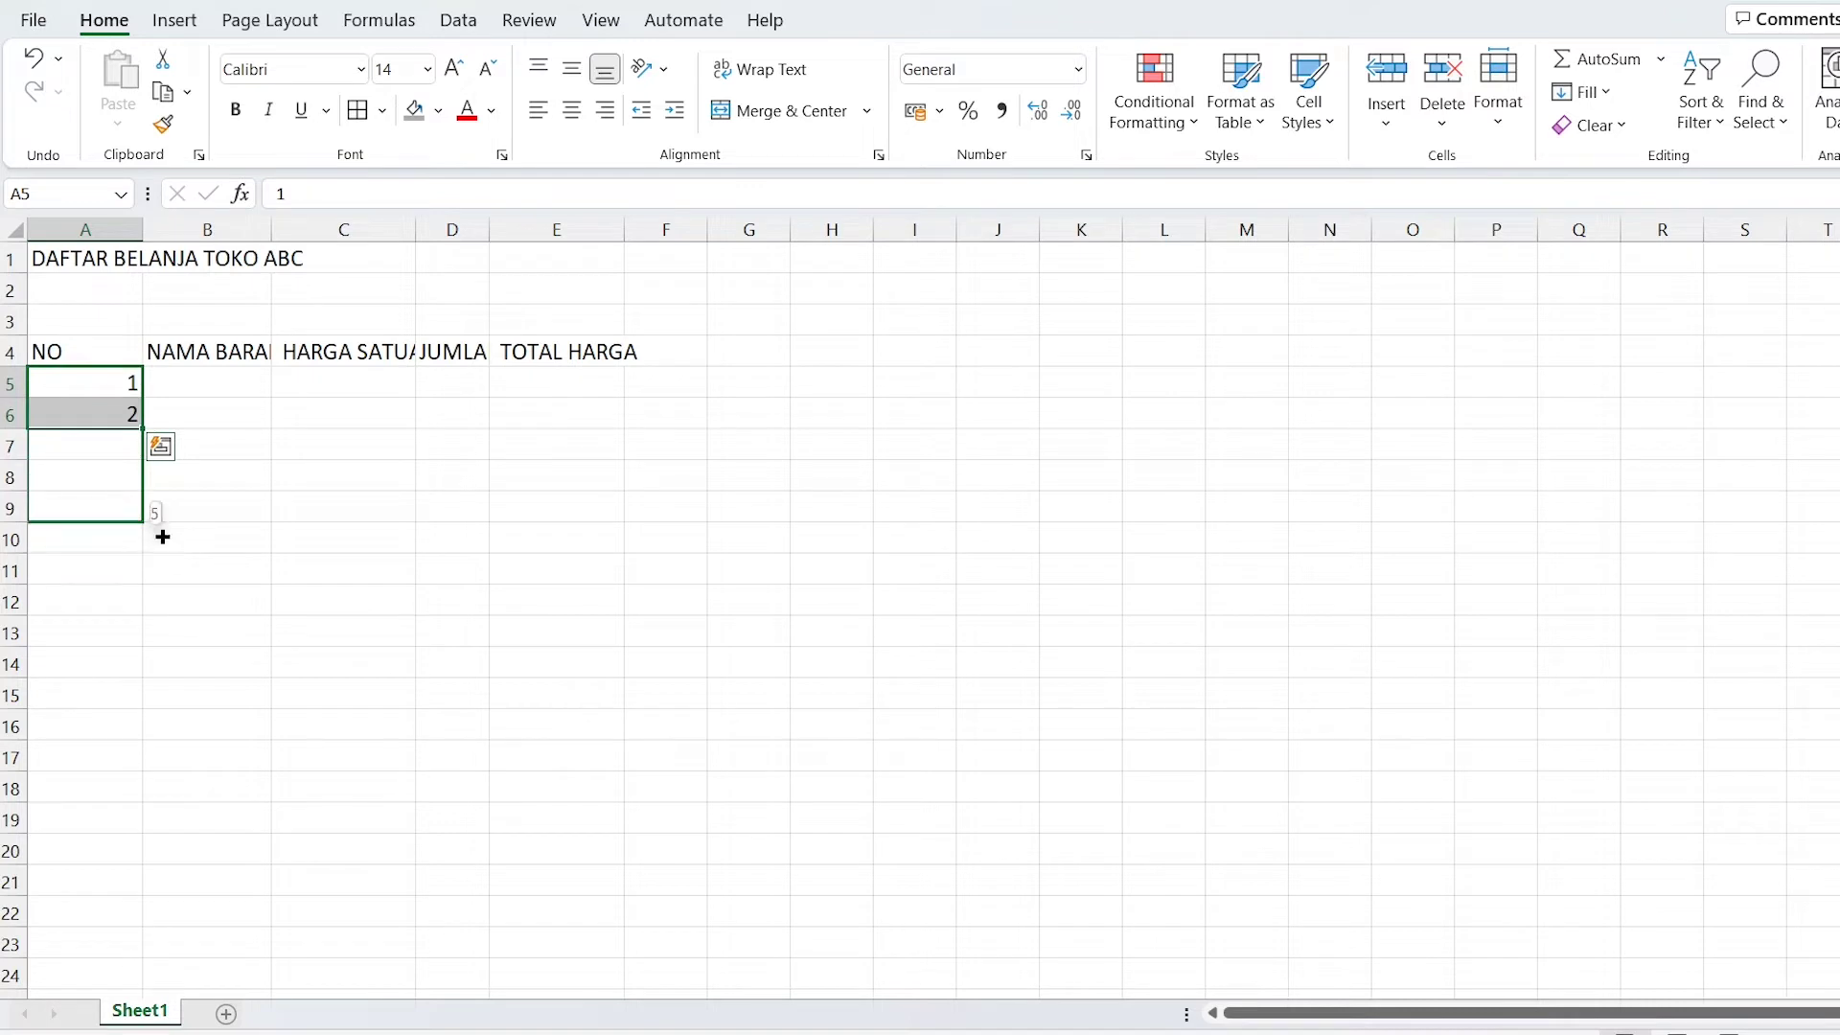
{"action": "left_click_drag", "start_coordinate": [154, 544], "coordinate": [161, 566]}
{"action": "left_click", "coordinate": [255, 534]}
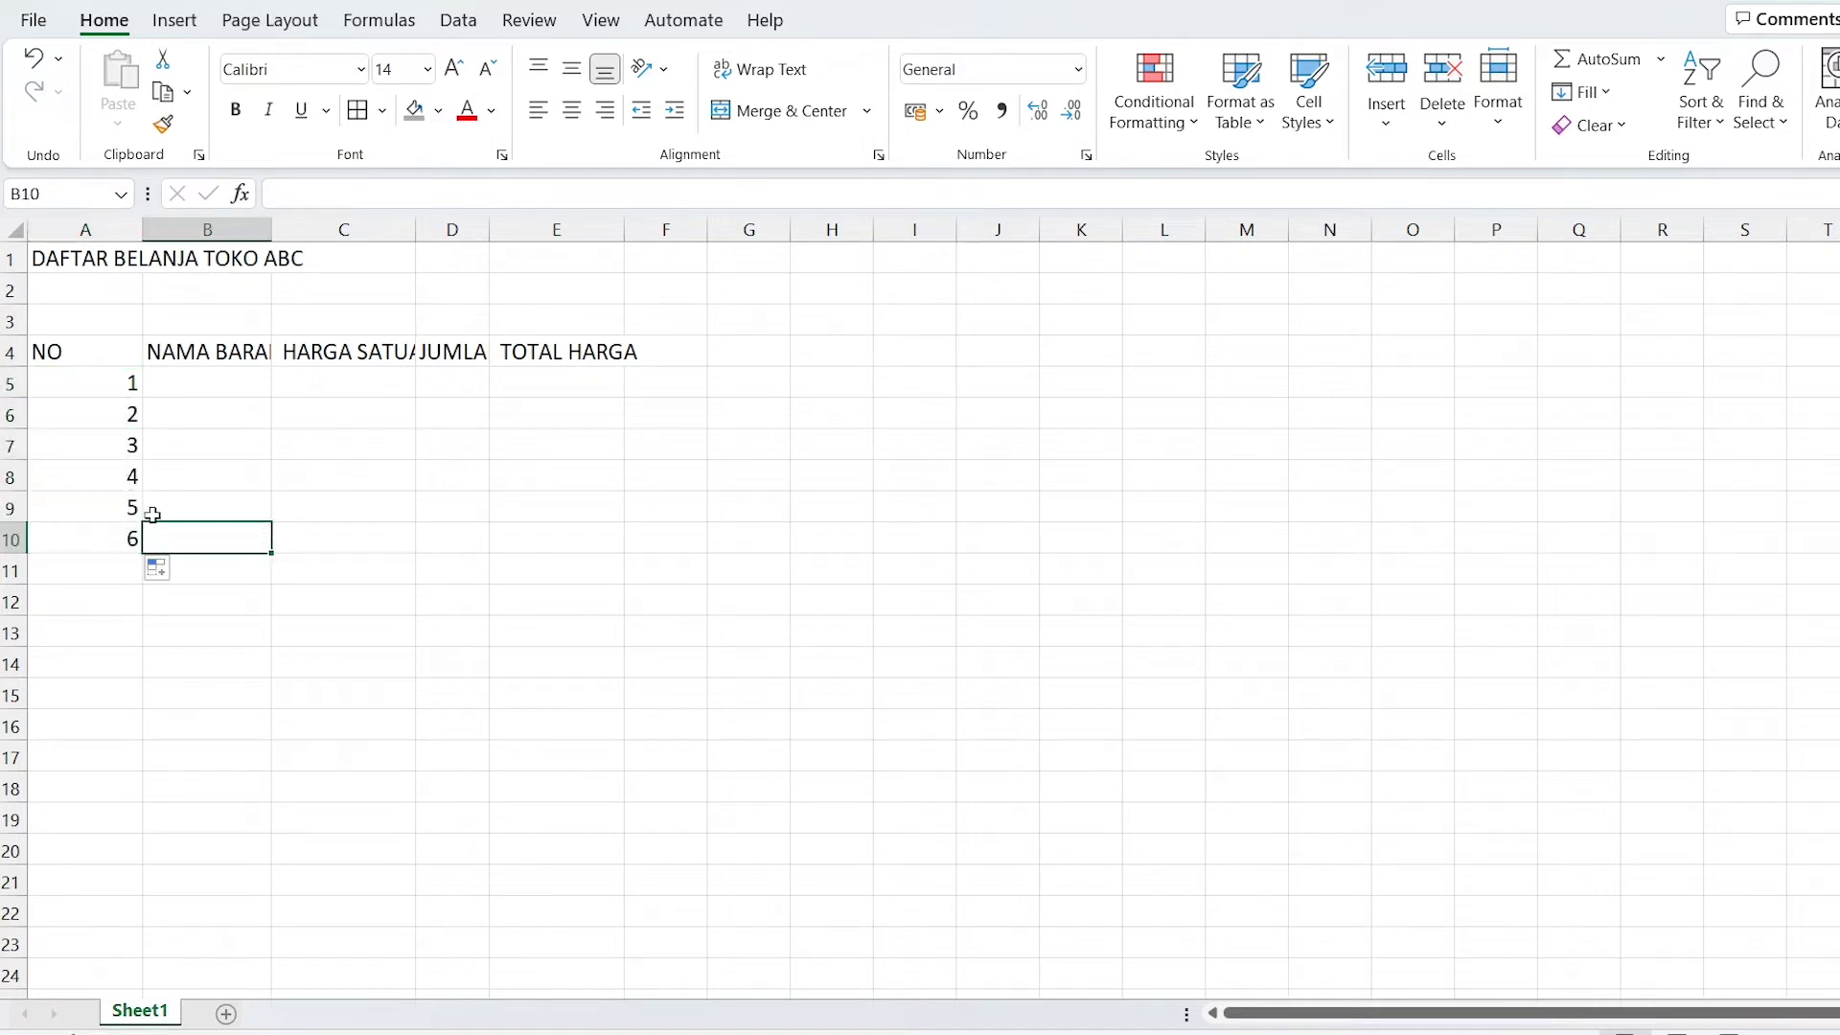
{"action": "left_click", "coordinate": [206, 387]}
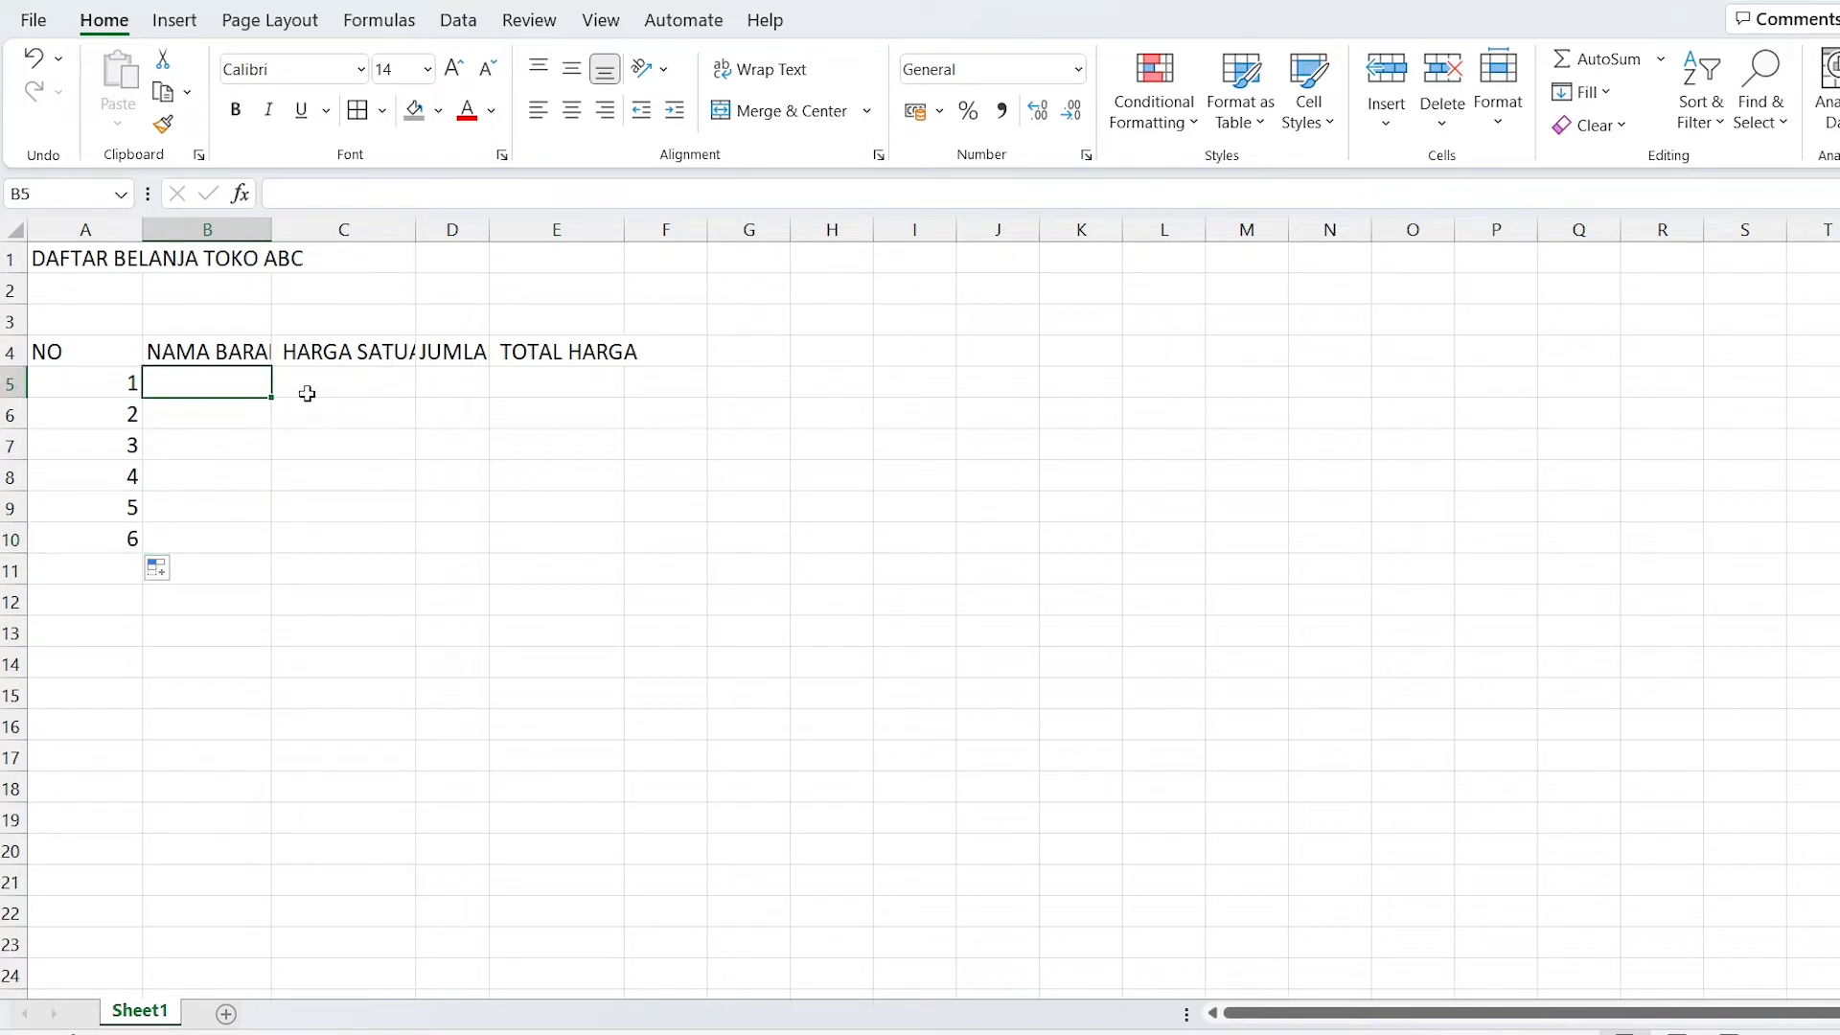
Type item names PENCIL, PULPEN, BINDER NOTE, KALKULATOR, STAPLES and PENGGARIS down column B.
{"action": "left_click", "coordinate": [447, 388]}
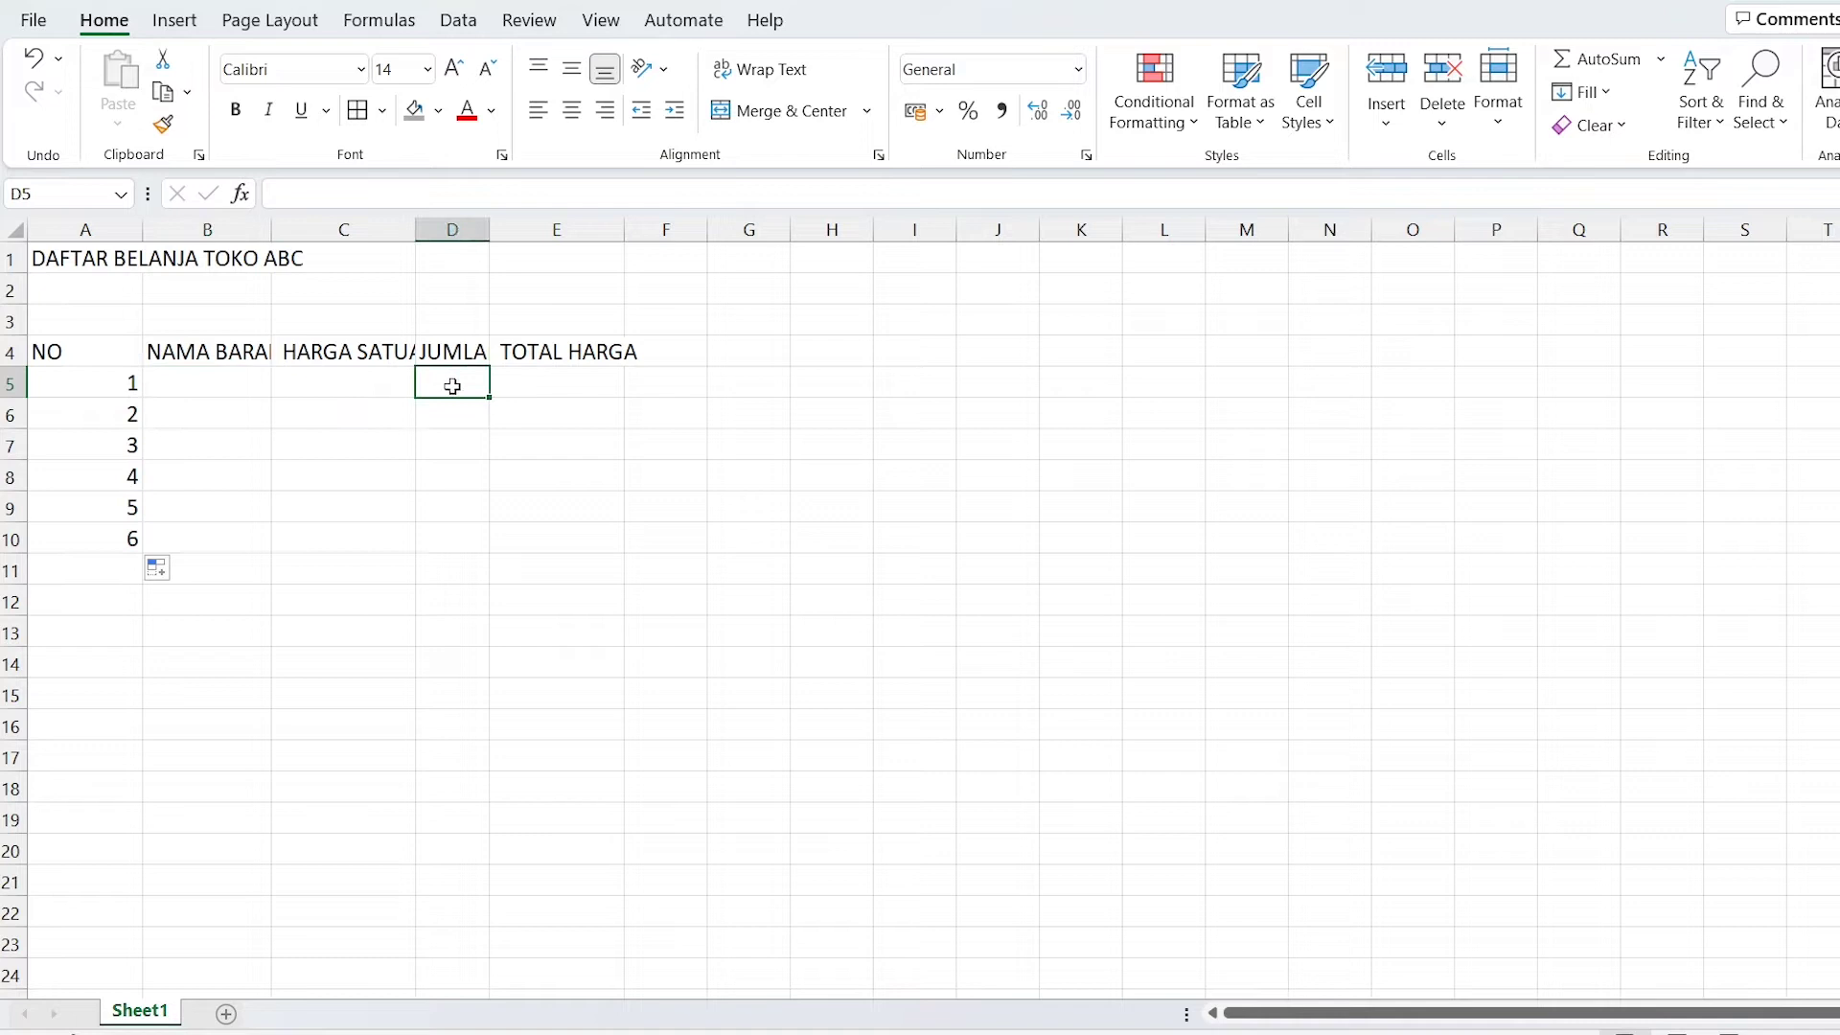
{"action": "left_click", "coordinate": [219, 380]}
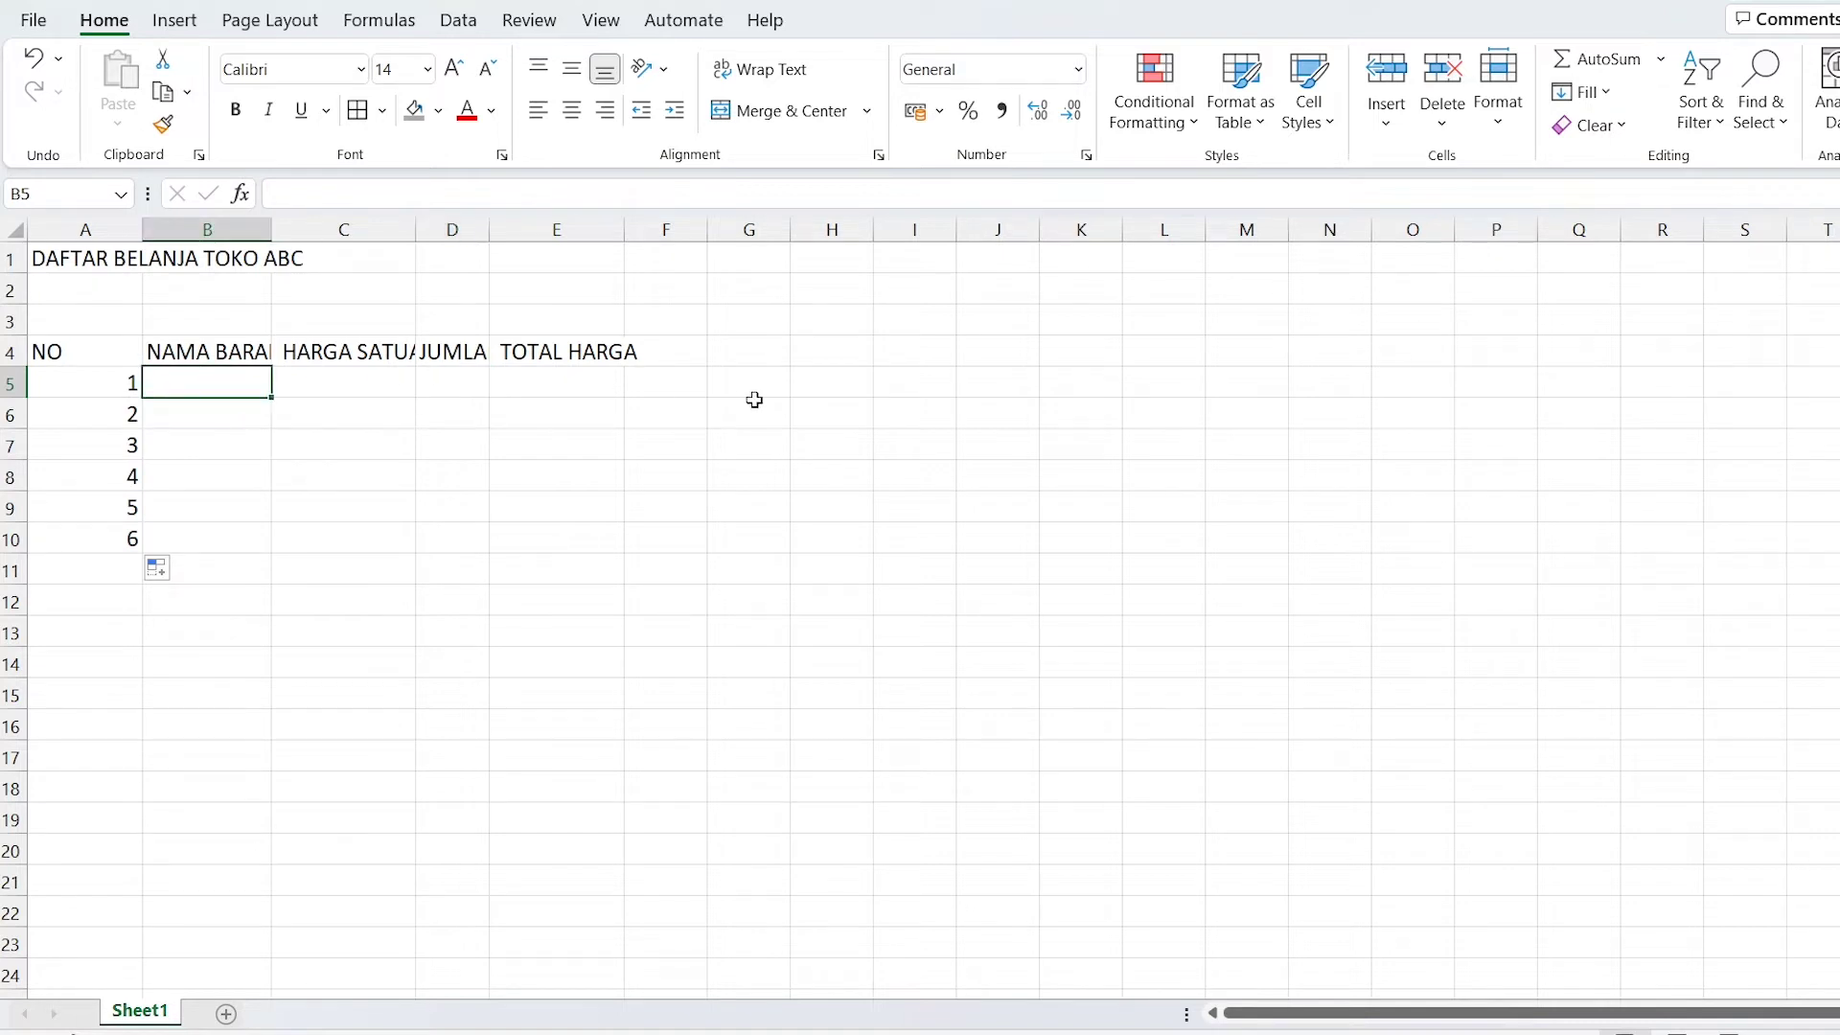
{"action": "type", "text": "PENCIL"}
{"action": "key", "text": "Return"}
{"action": "type", "text": "PULPEN"}
{"action": "key", "text": "Return"}
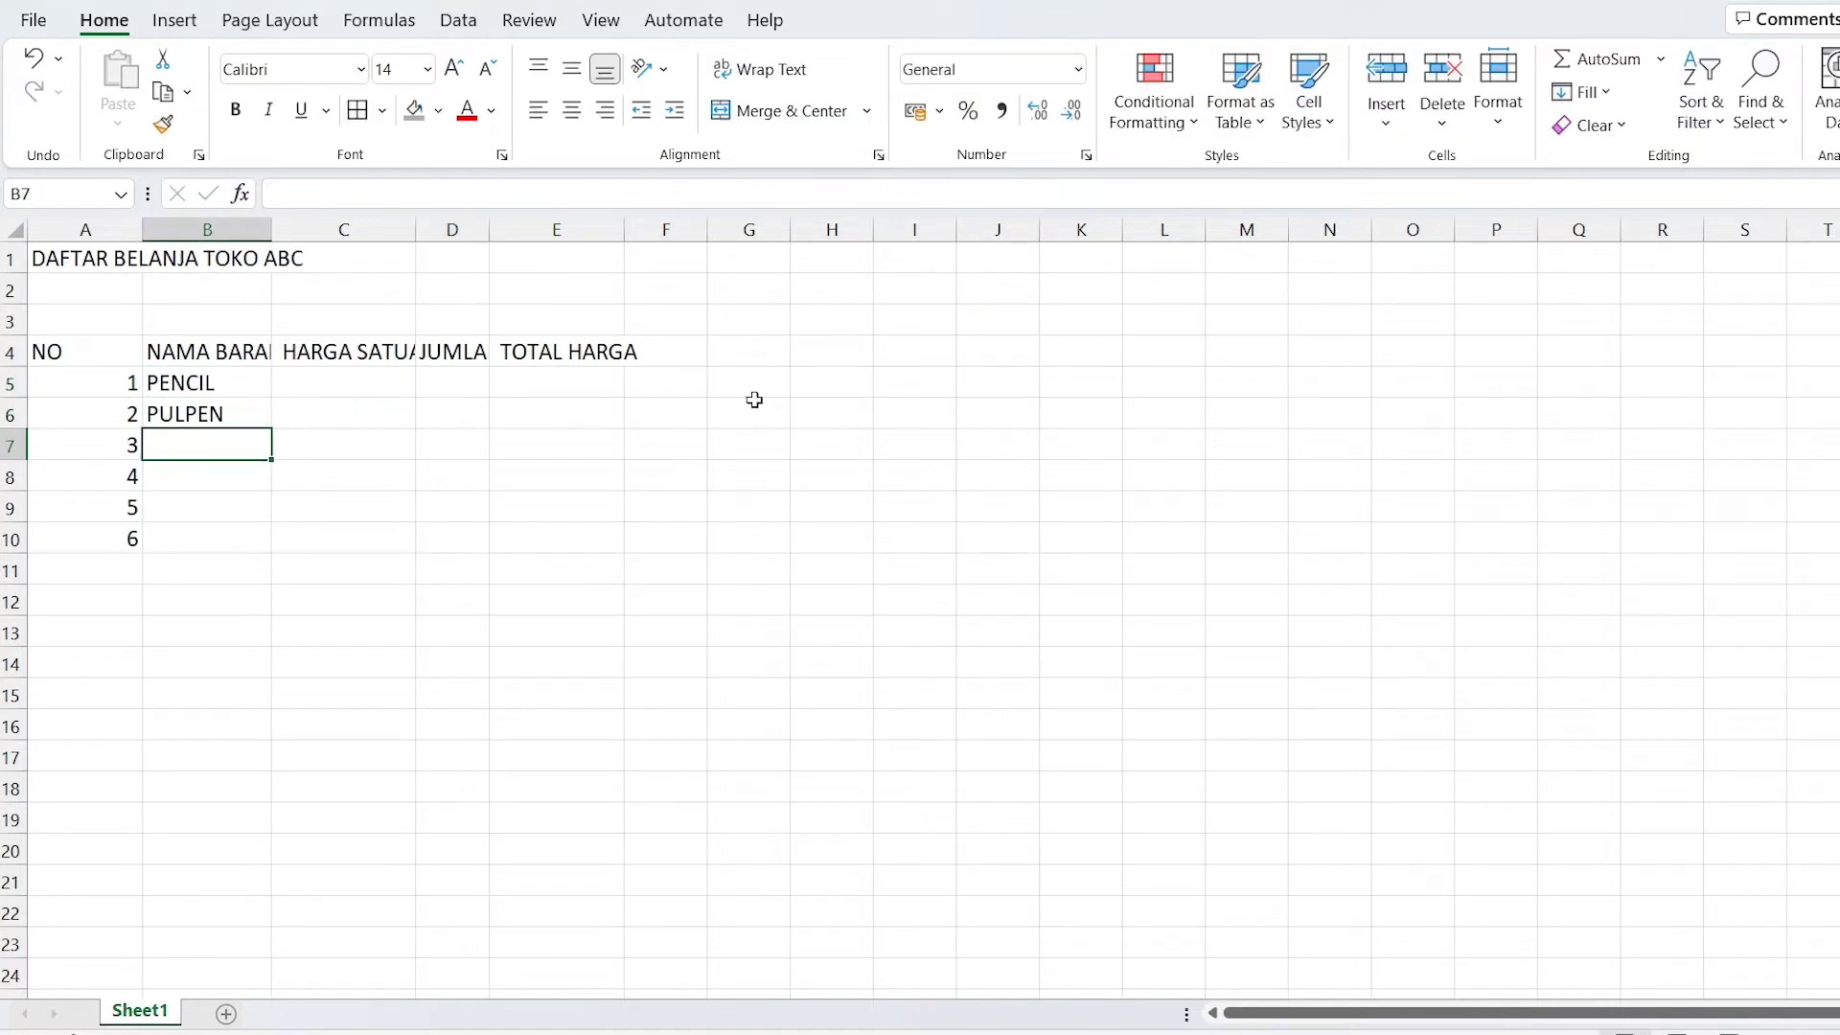
{"action": "type", "text": "BINDER NOTE"}
{"action": "key", "text": "Return"}
{"action": "type", "text": "KALKULATOR"}
{"action": "key", "text": "Return"}
{"action": "type", "text": "STAPLES"}
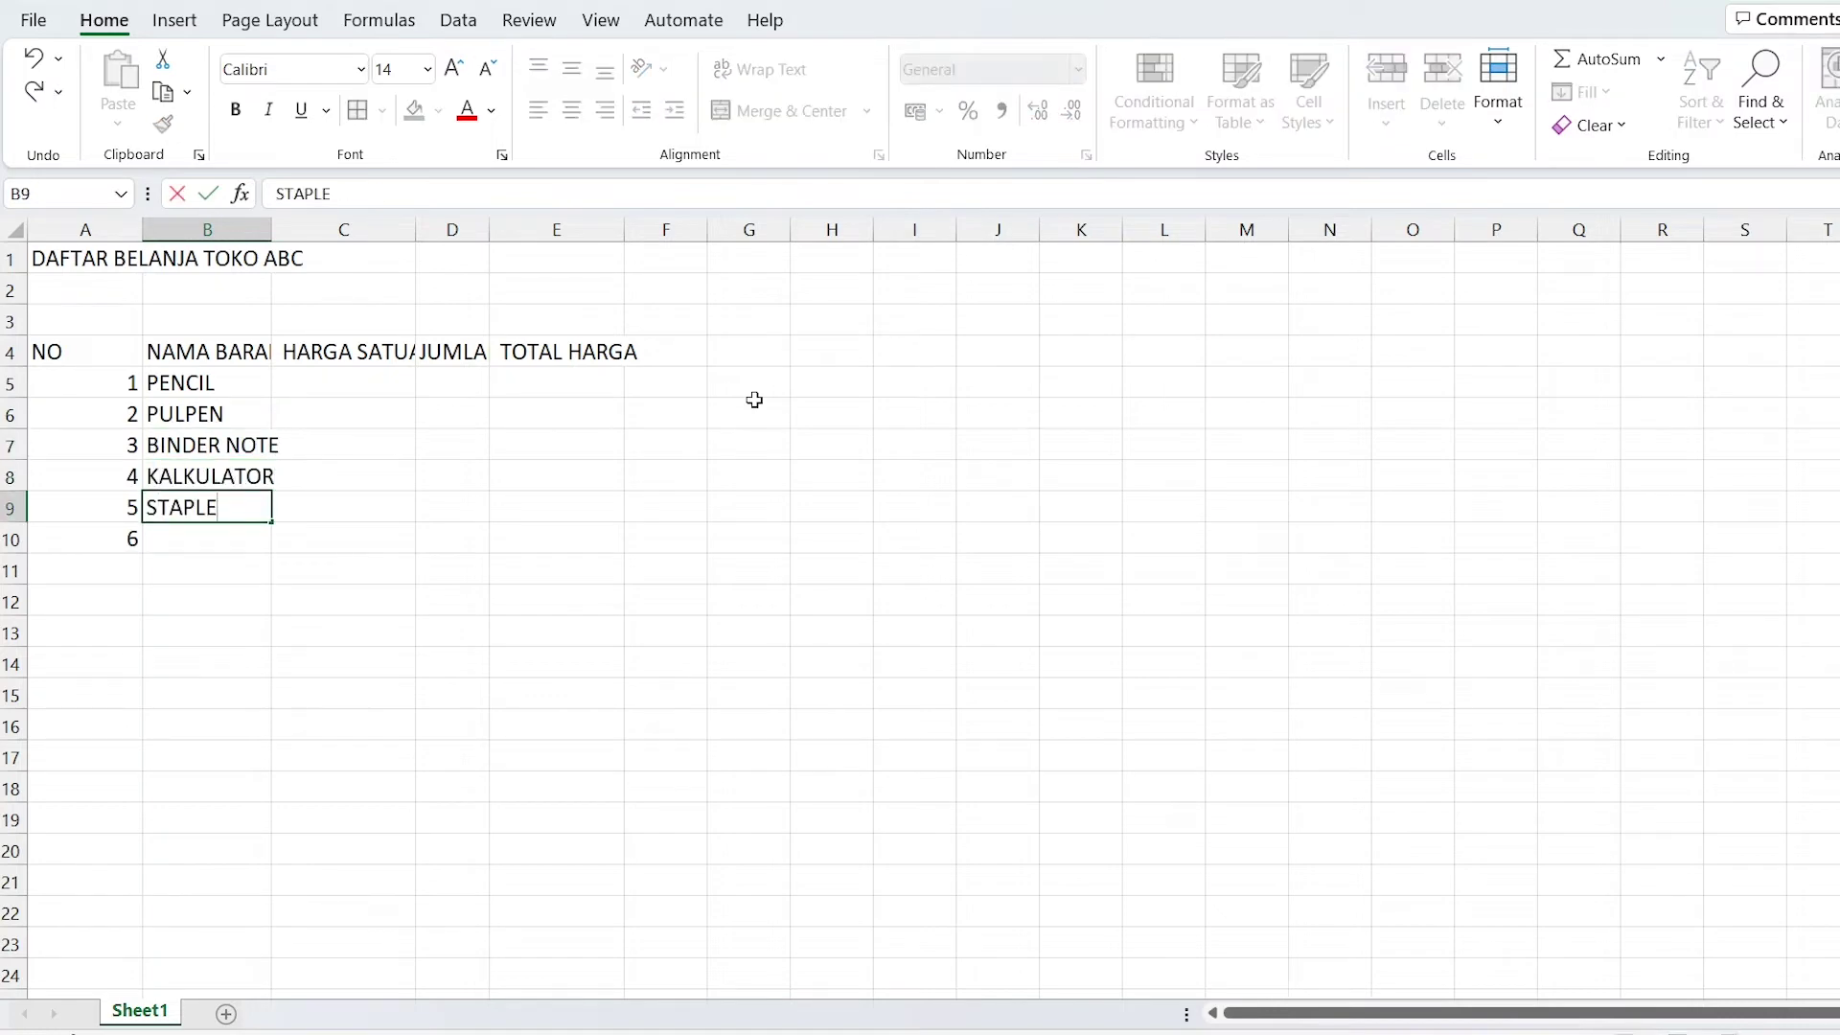
{"action": "key", "text": "Return"}
{"action": "type", "text": "PENGGARIS"}
Enter unit prices 2000, 4.000,00, 60.000 and 8000000 starting in C5.
{"action": "left_click", "coordinate": [343, 382]}
{"action": "type", "text": "2000"}
{"action": "key", "text": "Return"}
{"action": "type", "text": "4.000,"}
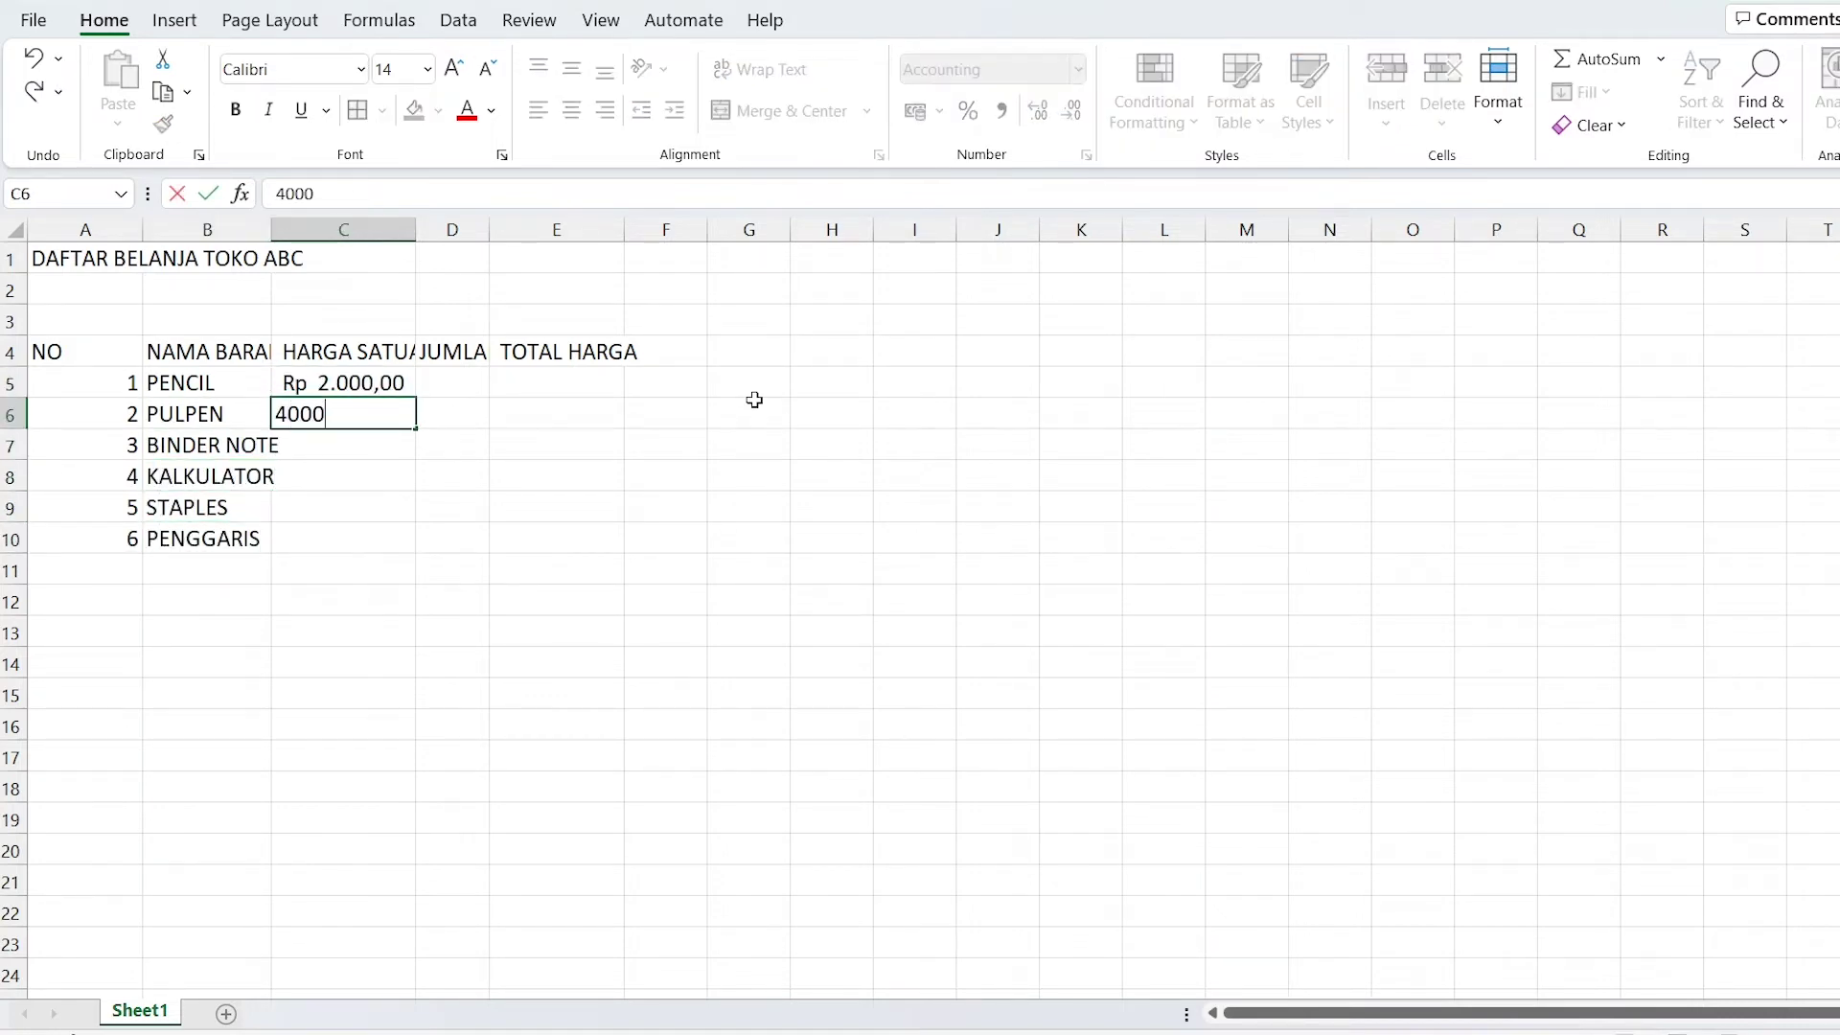
{"action": "type", "text": "00"}
{"action": "key", "text": "Return"}
{"action": "type", "text": "60.000"}
{"action": "key", "text": "Return"}
{"action": "type", "text": "8000"}
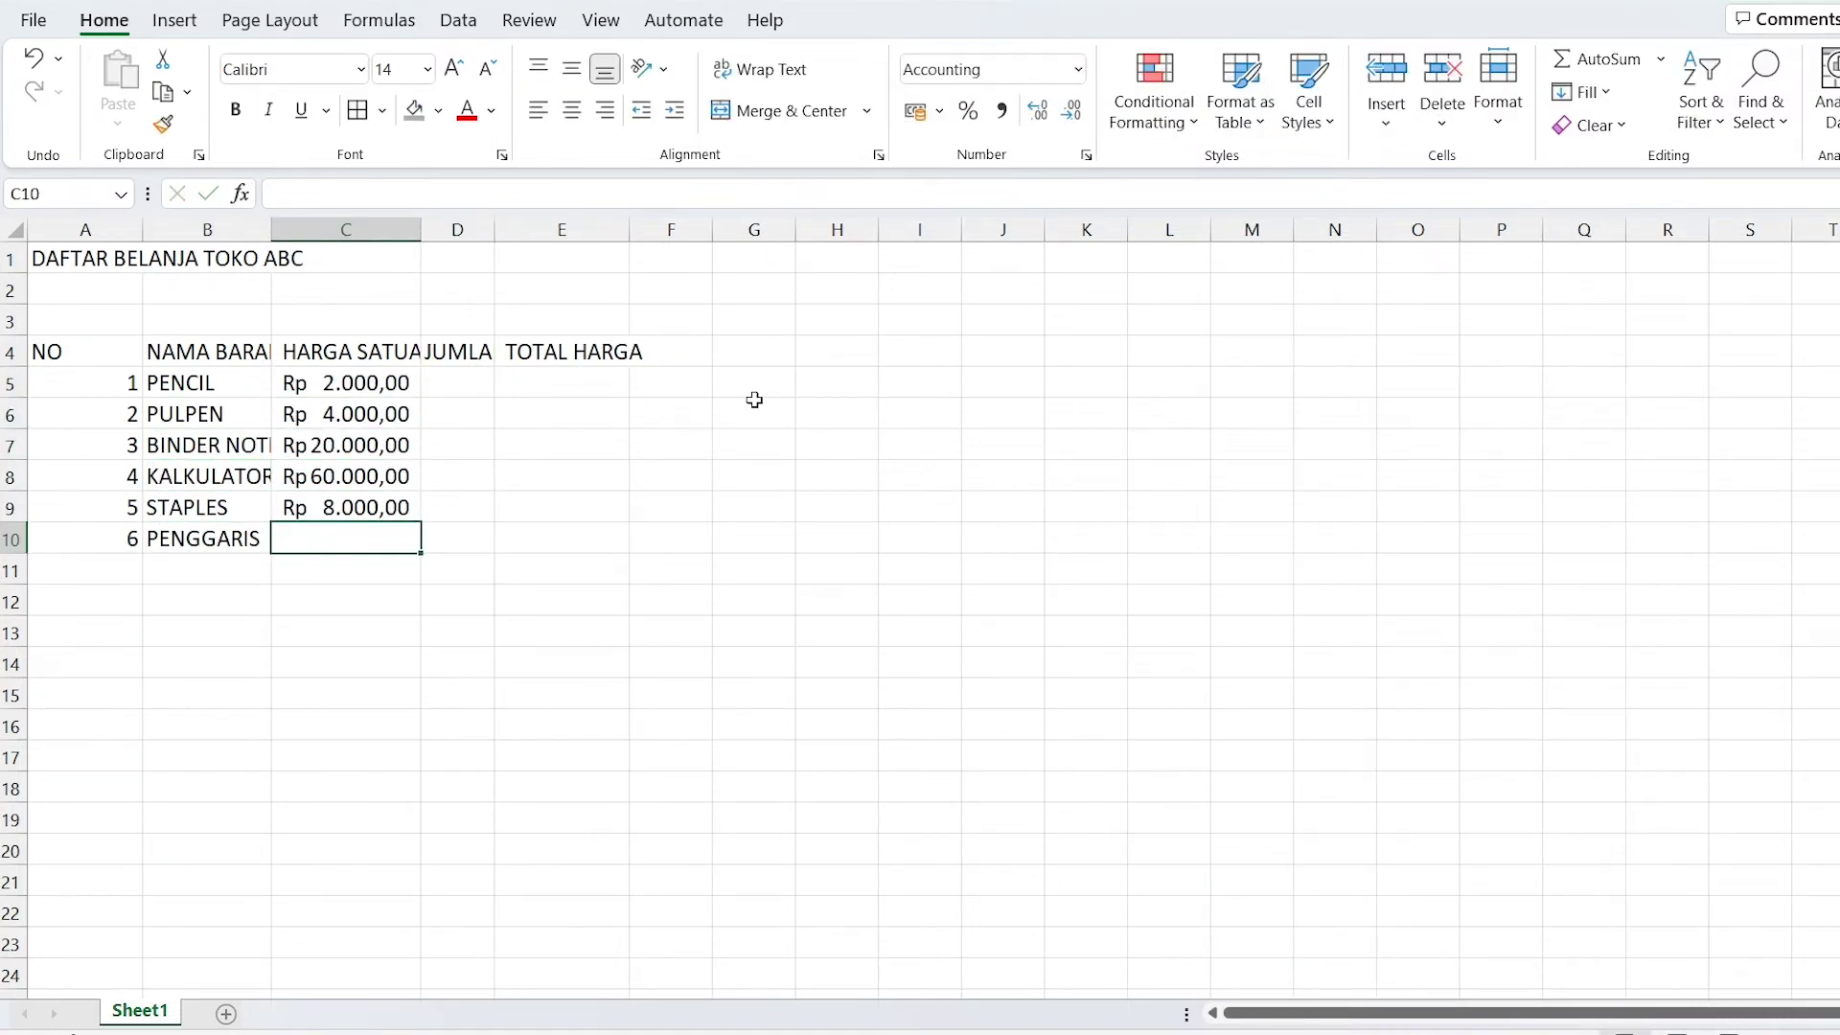
{"action": "type", "text": "000"}
Enter quantities 20, 35, 15, 2, 5, 5 in column D, replacing the last item with GUNTING.
{"action": "left_click", "coordinate": [457, 382]}
{"action": "type", "text": "20 35 "}
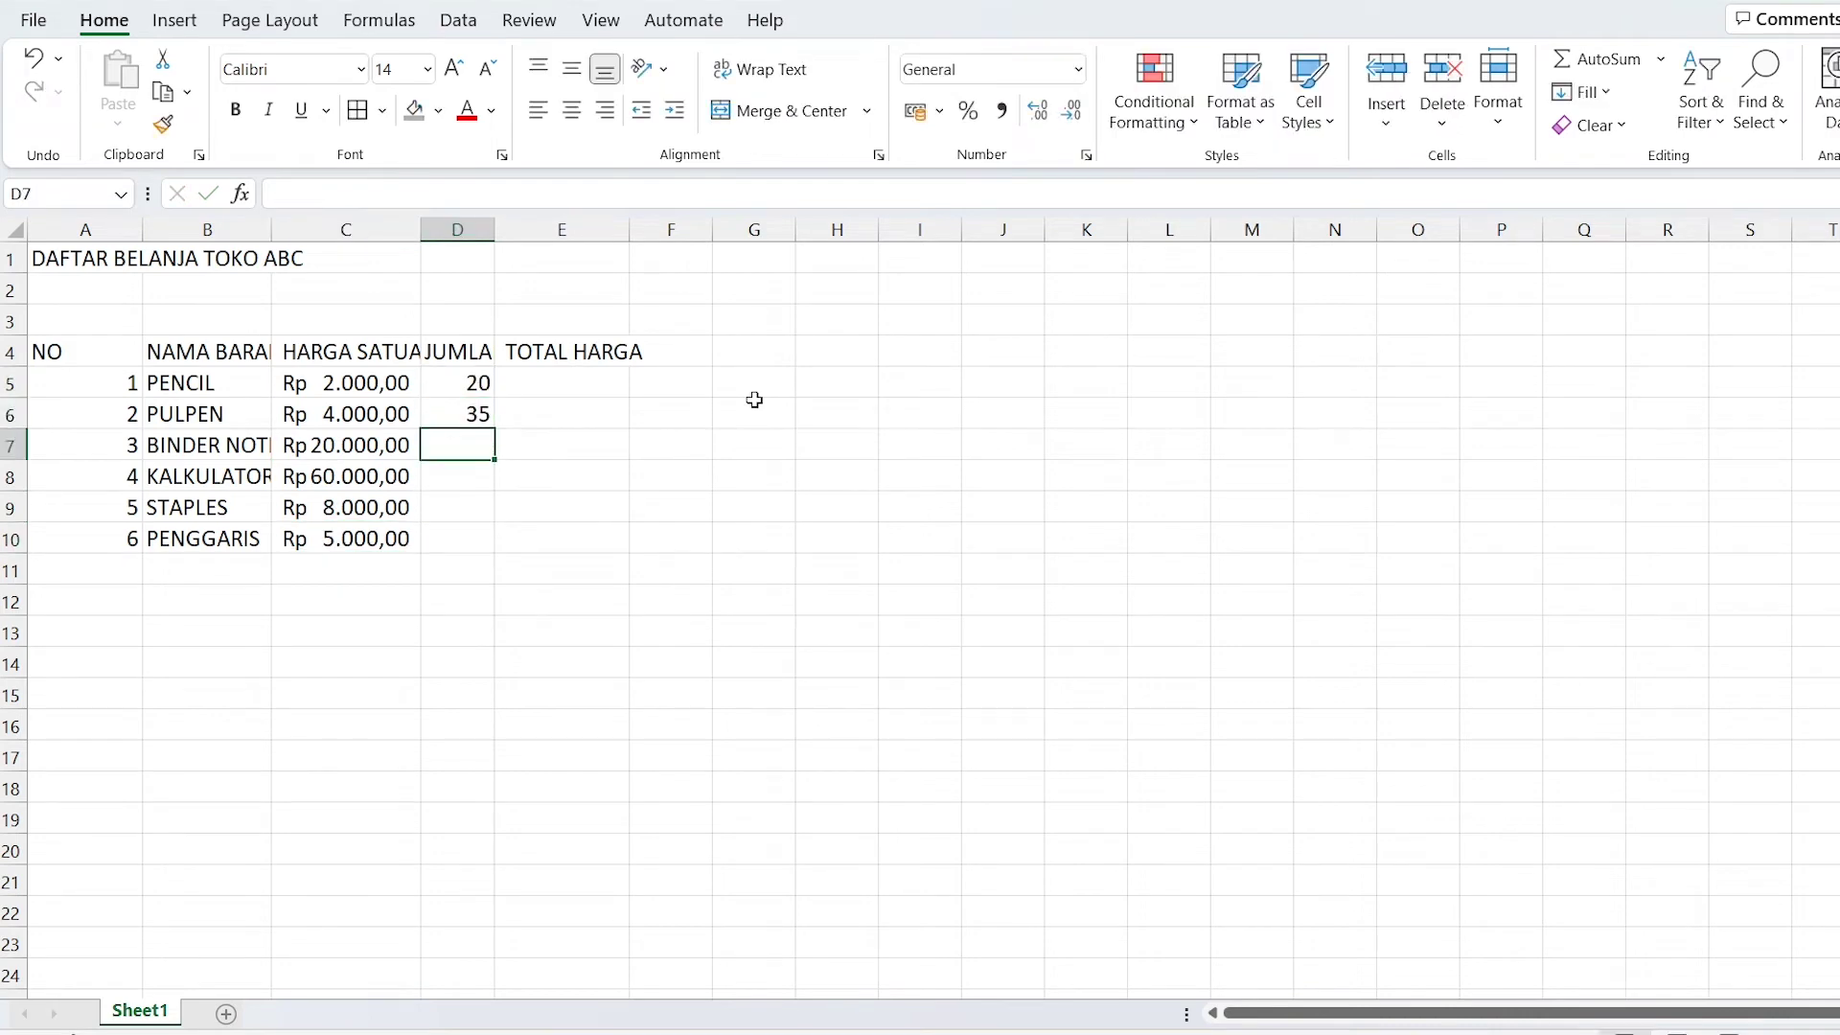
{"action": "type", "text": "15 2 5"}
{"action": "key", "text": "Left"}
{"action": "key", "text": "Left"}
{"action": "type", "text": "GUNTING"}
{"action": "key", "text": "Tab"}
{"action": "key", "text": "Tab"}
{"action": "type", "text": "5"}
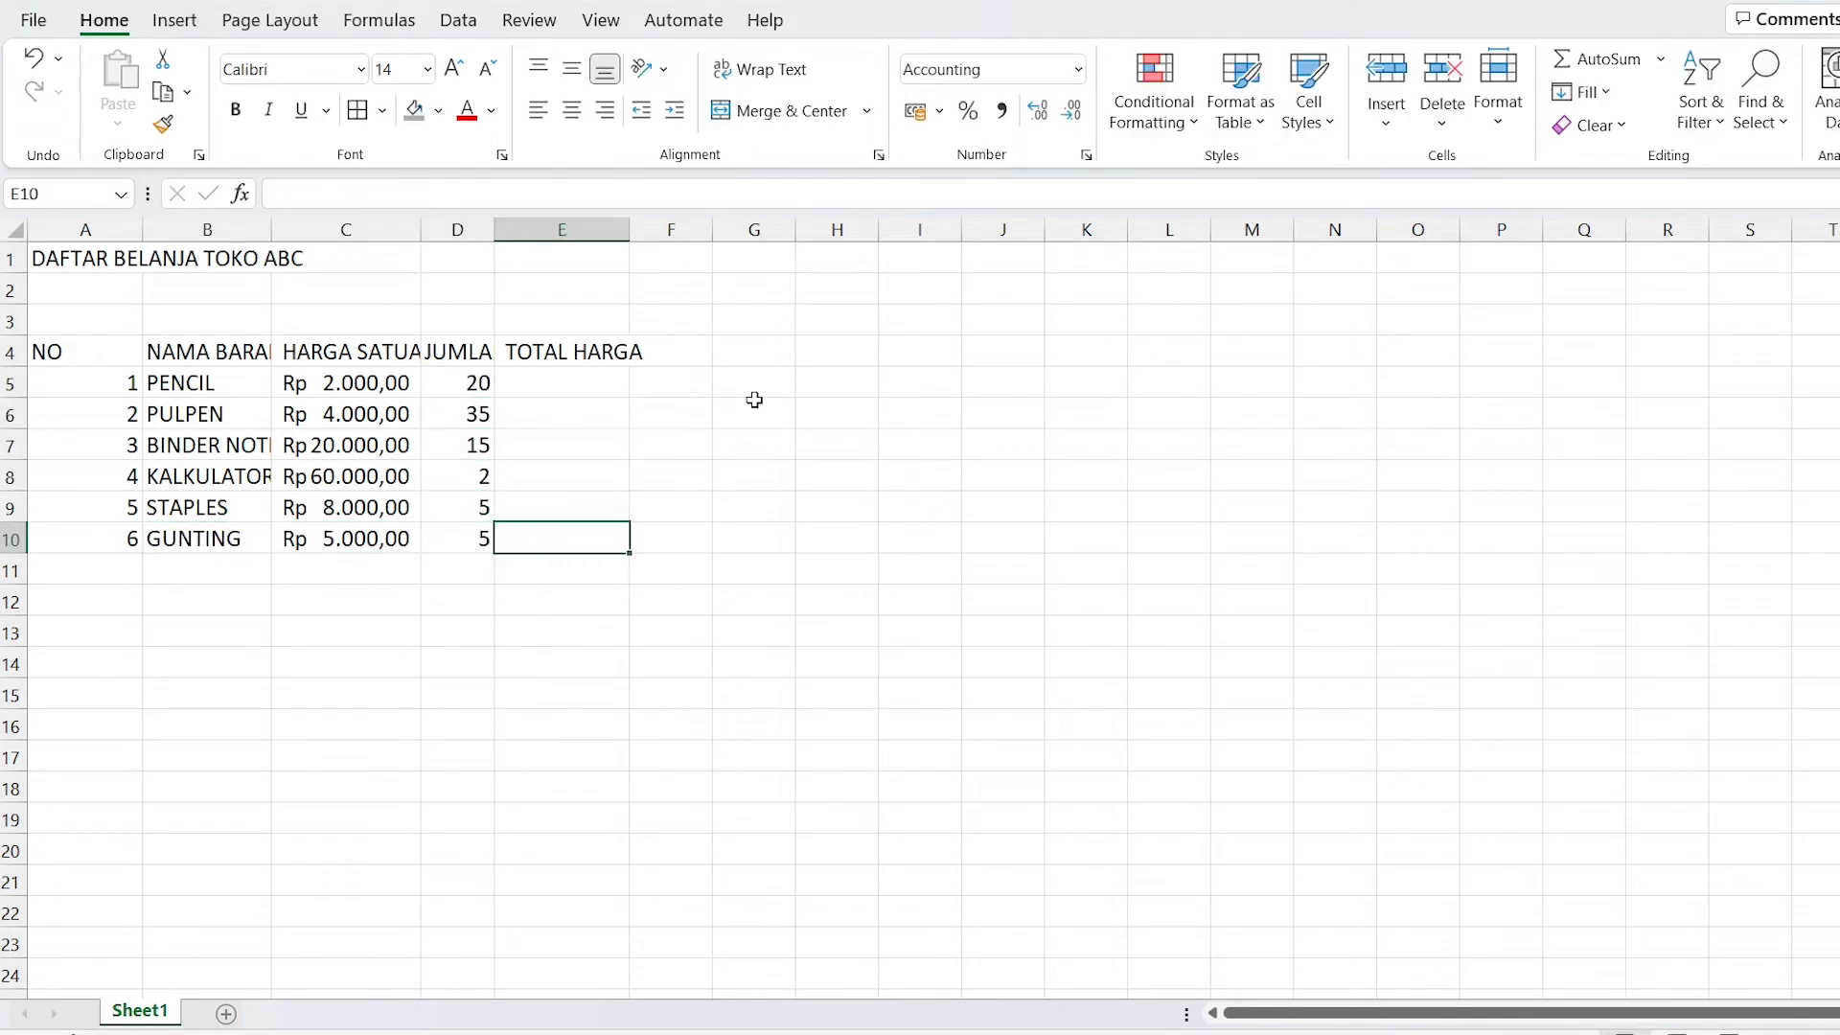
{"action": "left_click", "coordinate": [565, 383]}
Switch columns C to E to the General number format so prices show as plain numbers.
{"action": "left_click_drag", "start_coordinate": [359, 376], "coordinate": [538, 546]}
{"action": "left_click_drag", "start_coordinate": [346, 230], "coordinate": [562, 230]}
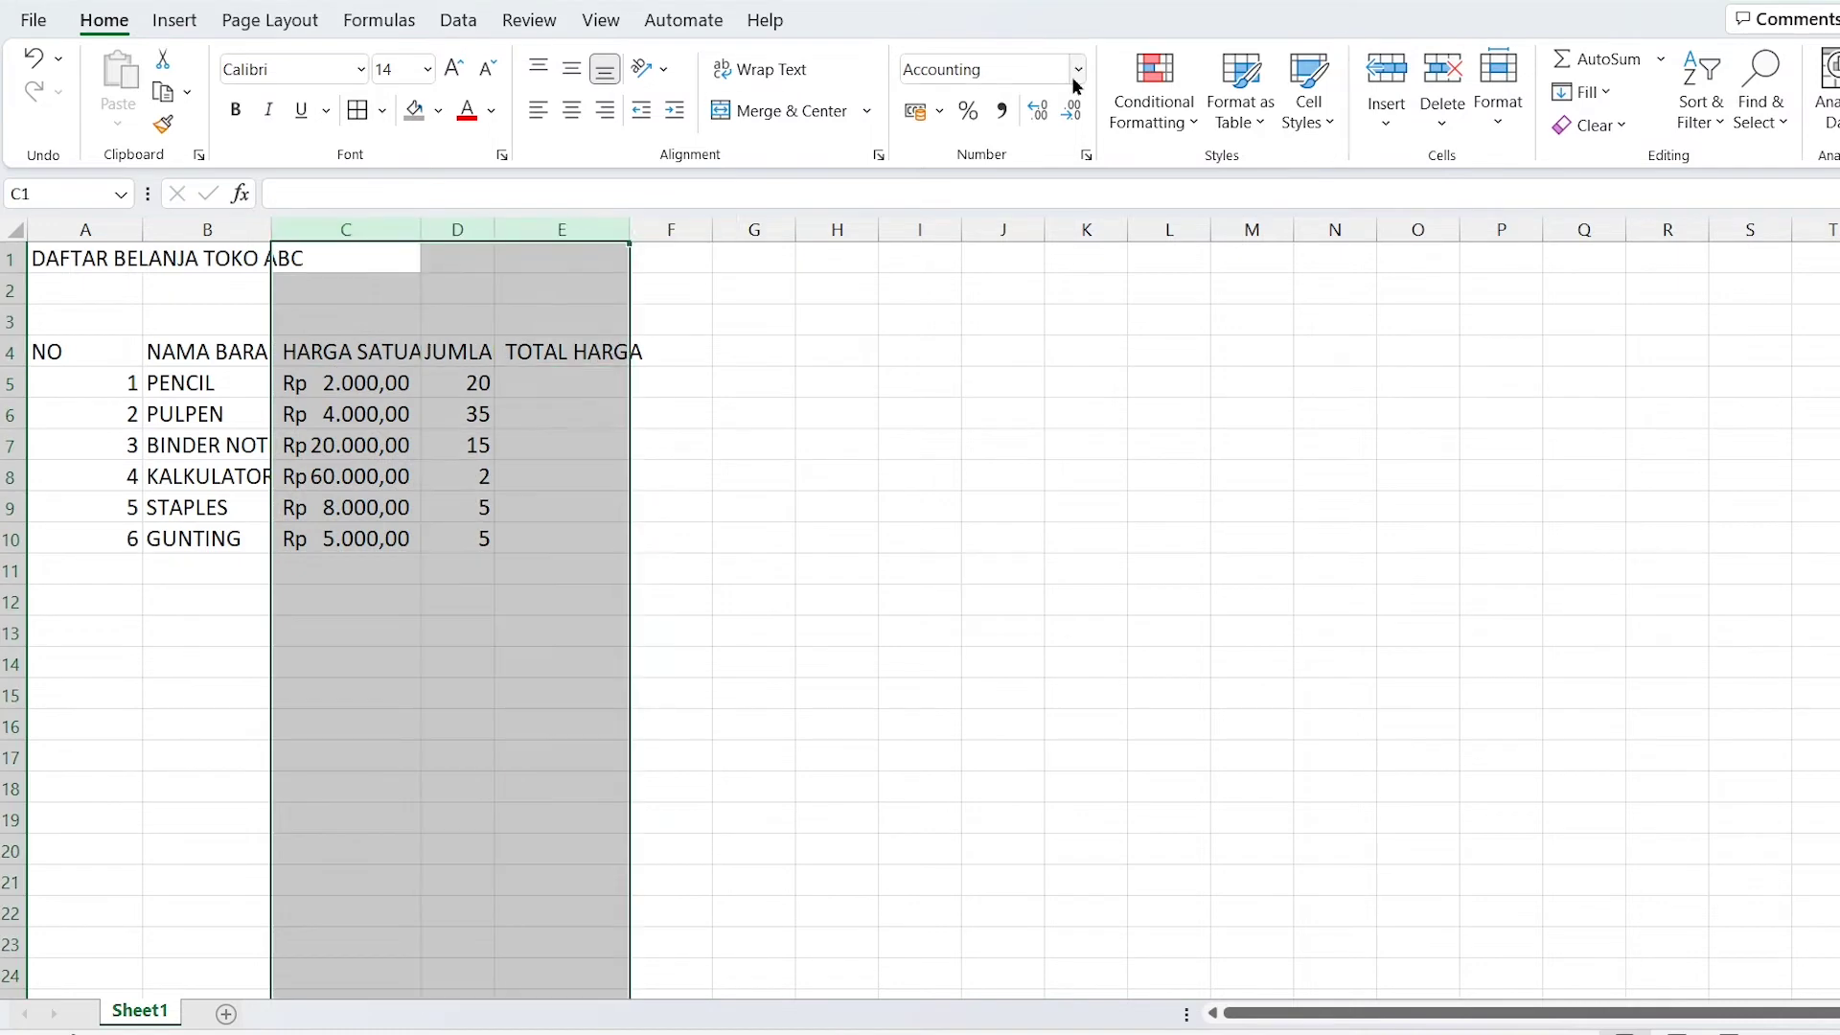
{"action": "key", "text": "ctrl+shift+asciitilde"}
{"action": "left_click", "coordinate": [582, 456]}
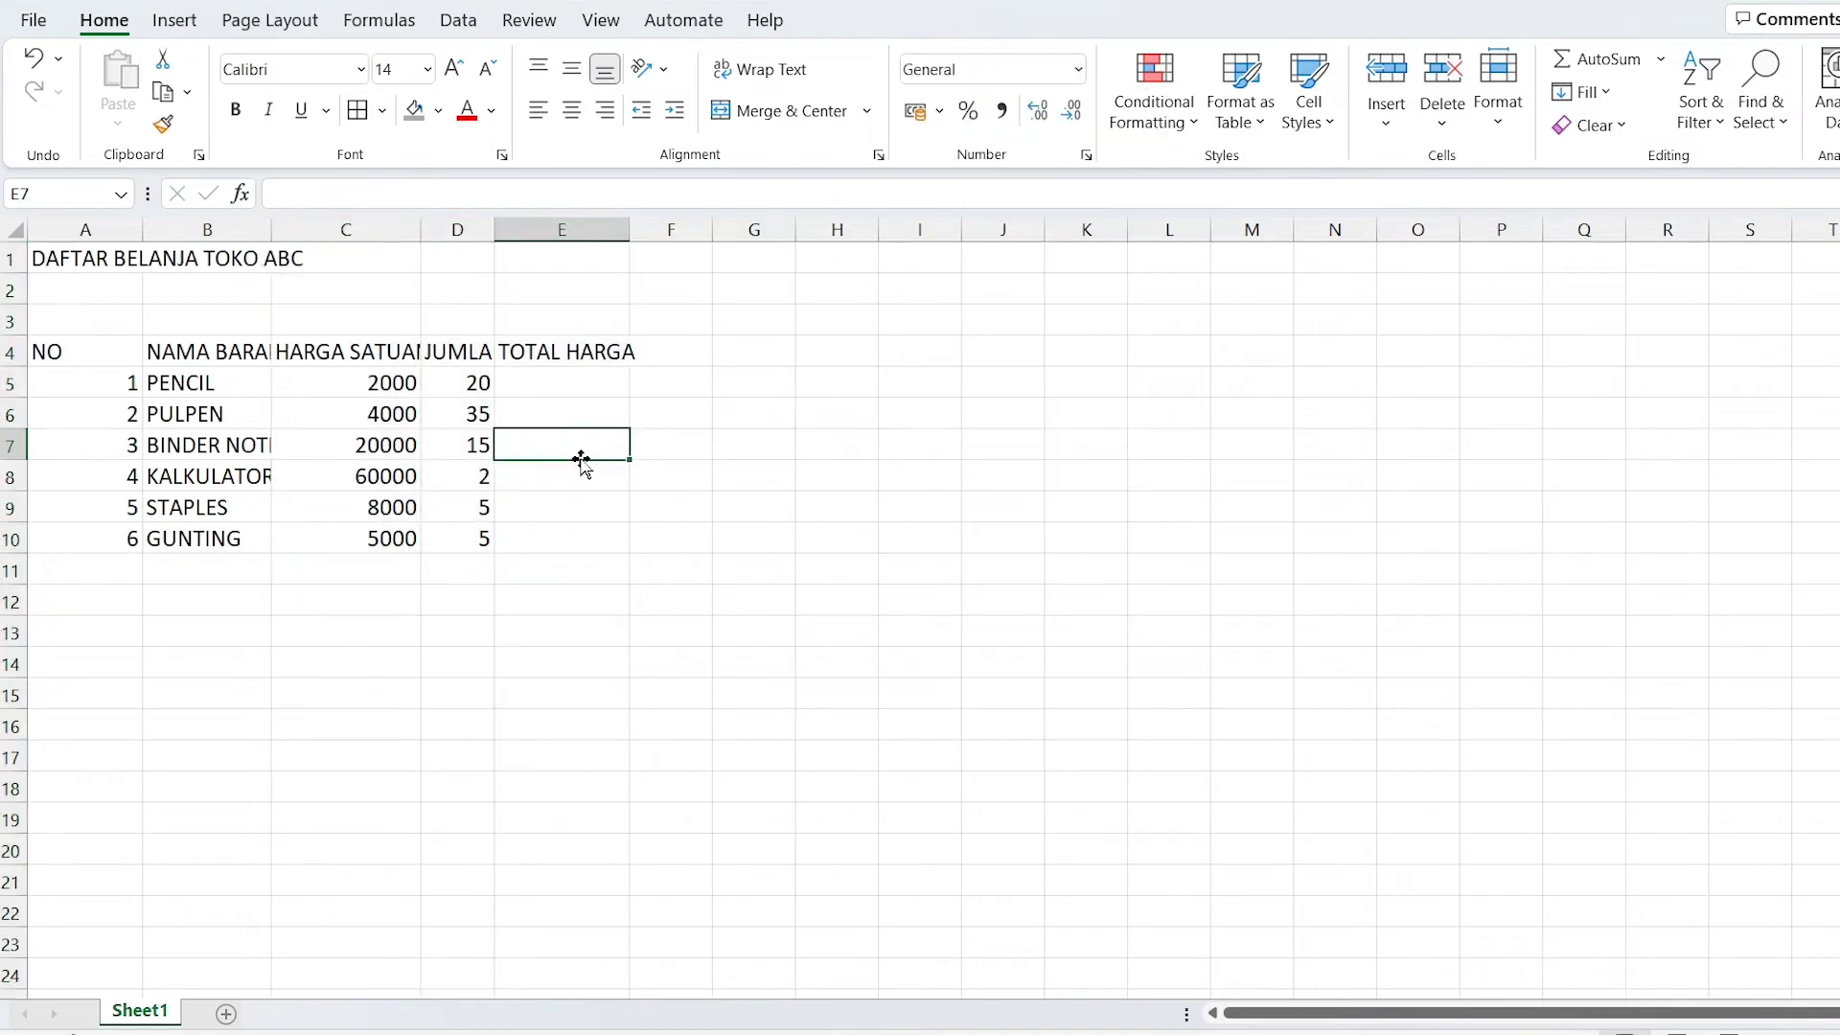
{"action": "left_click", "coordinate": [384, 386]}
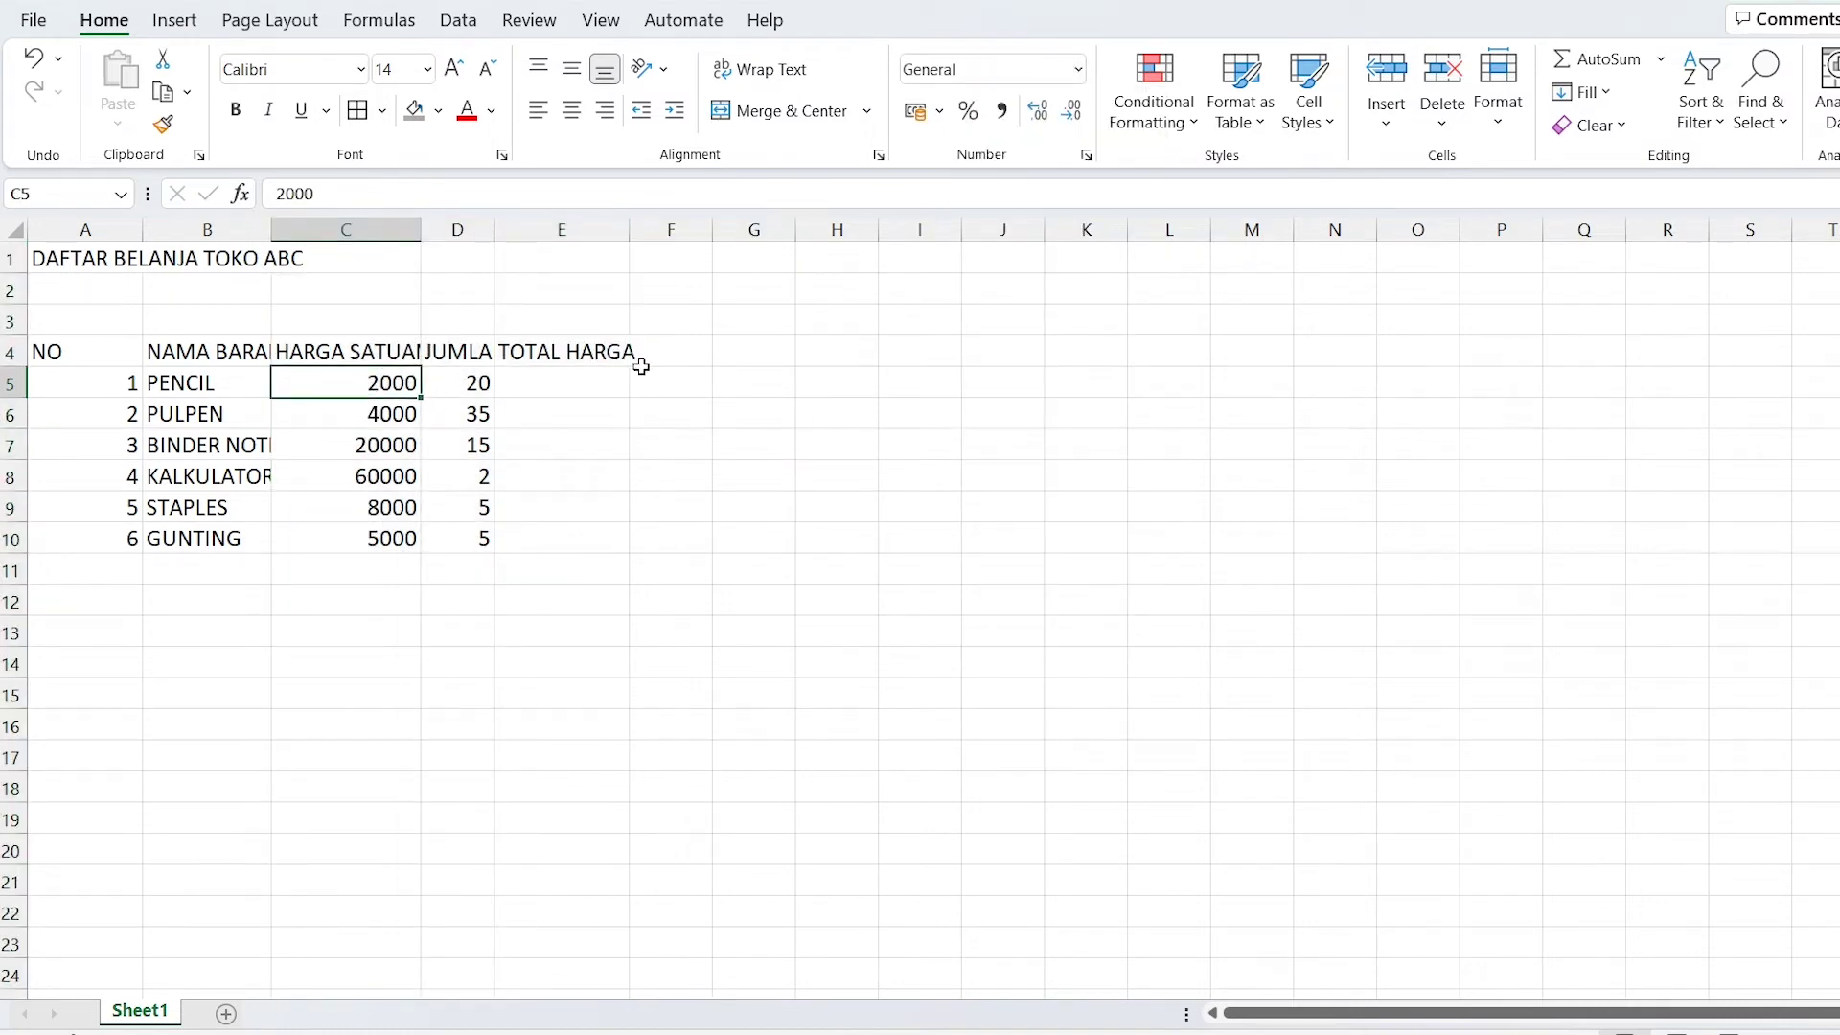
{"action": "left_click", "coordinate": [595, 385]}
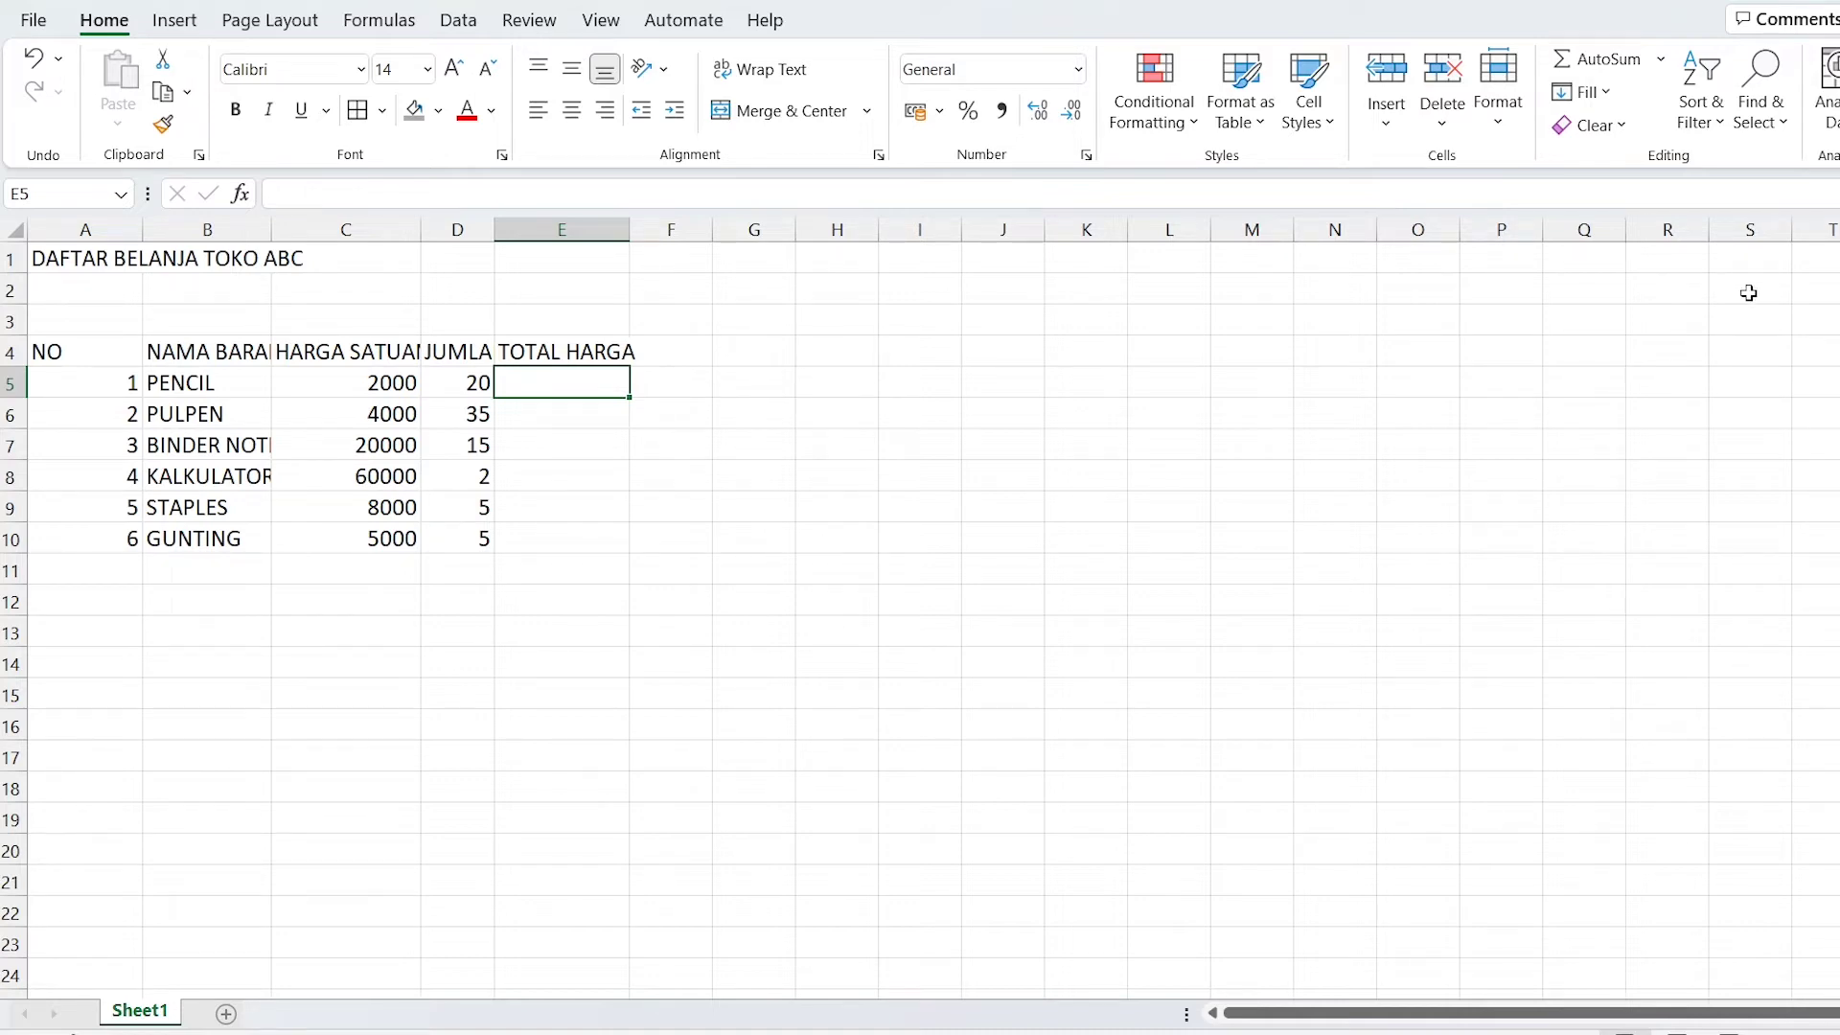
{"action": "key", "text": "Left"}
{"action": "key", "text": "Left"}
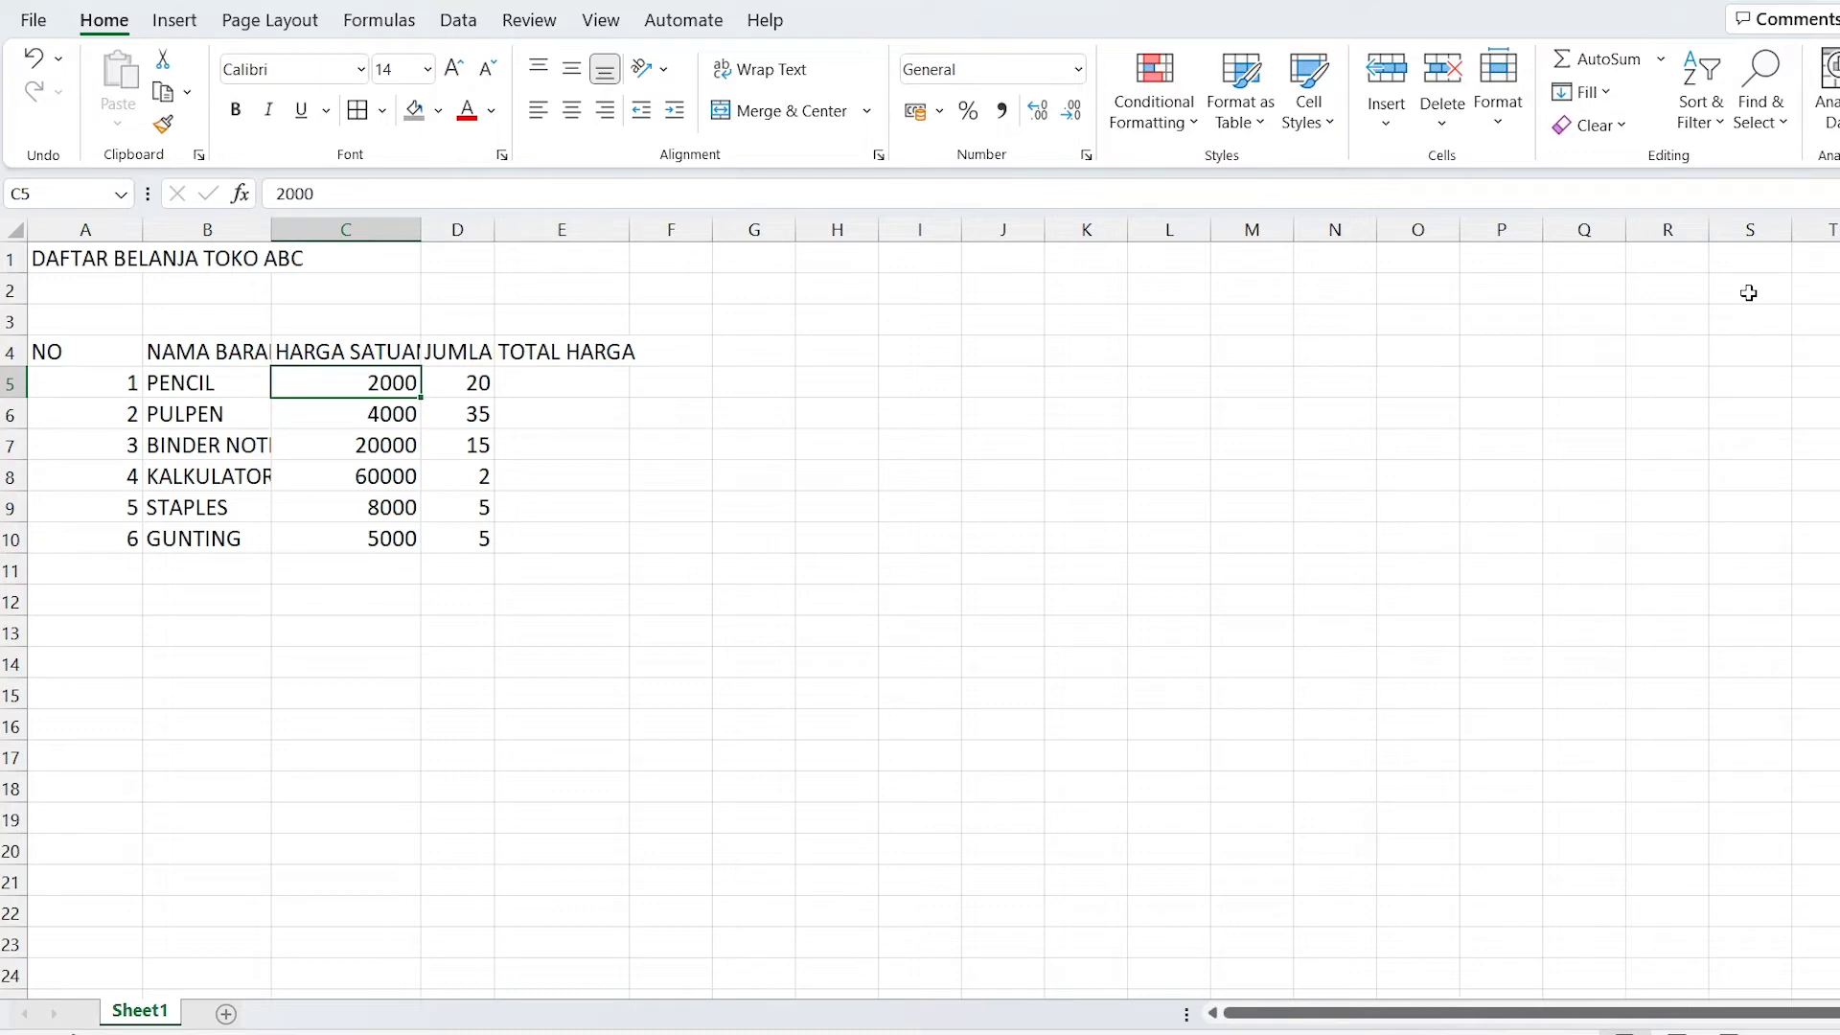
{"action": "key", "text": "Right"}
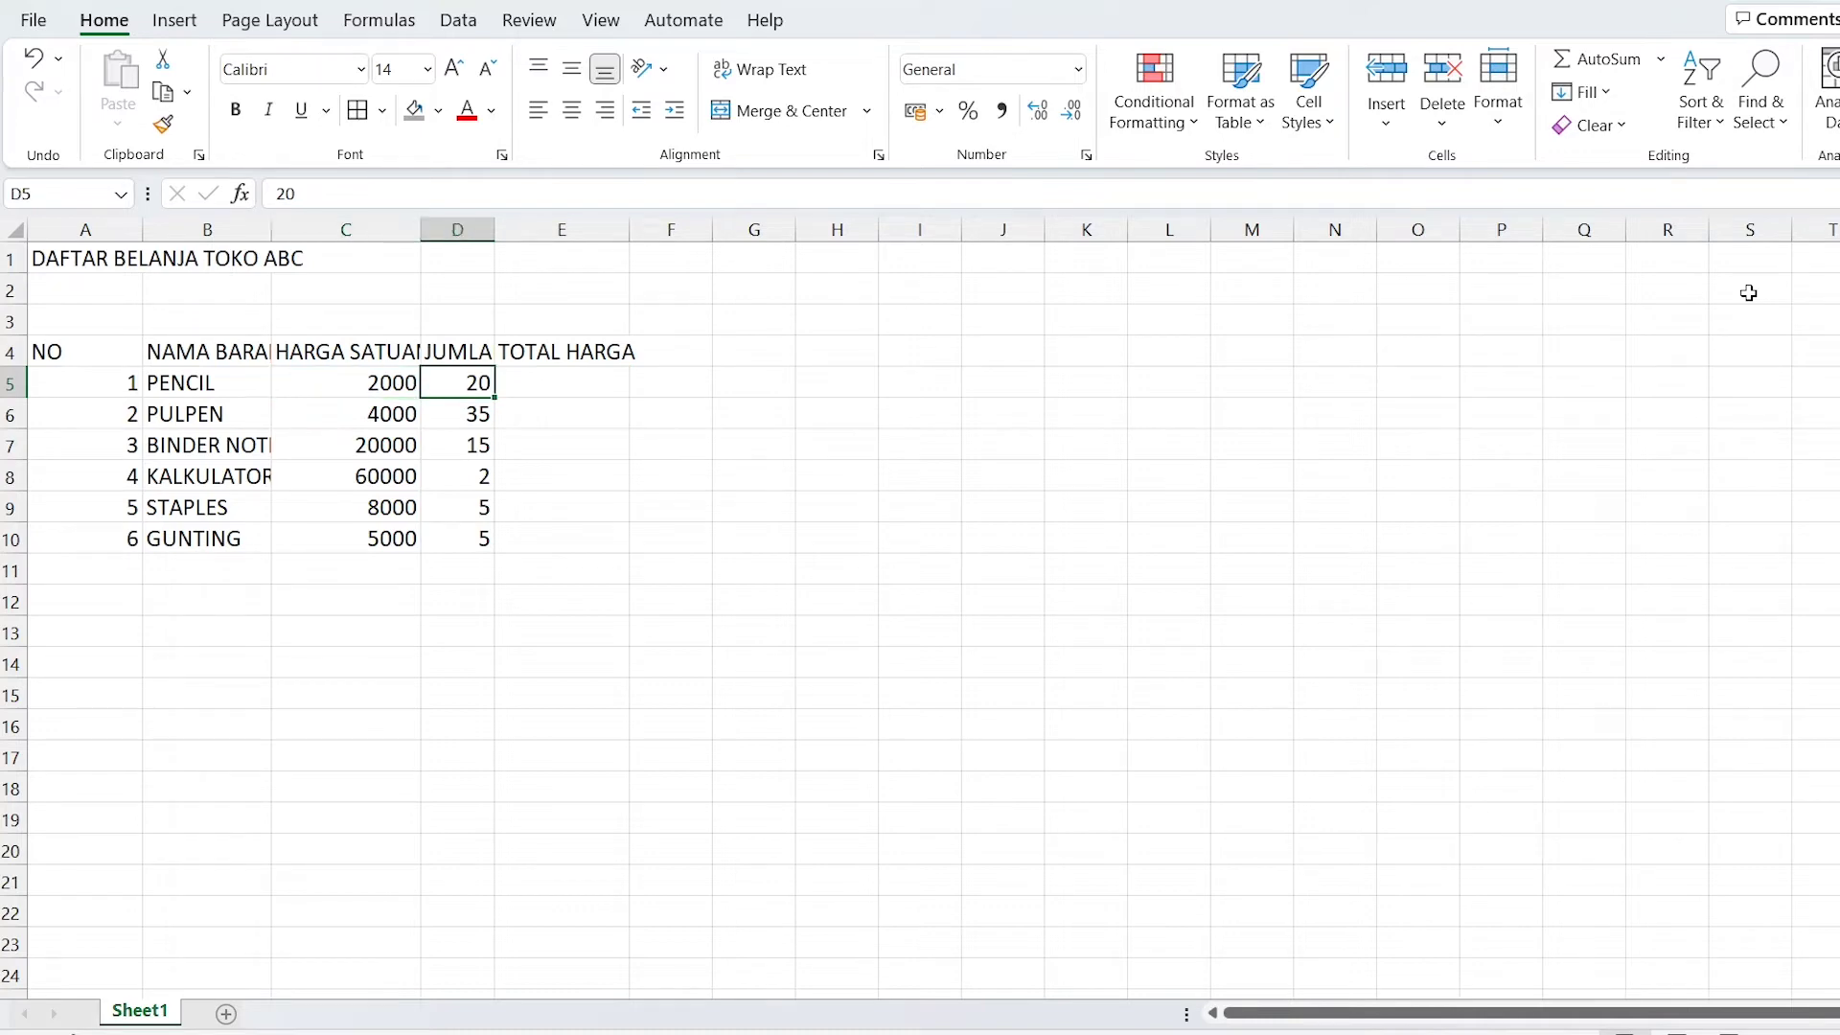
{"action": "key", "text": "Right"}
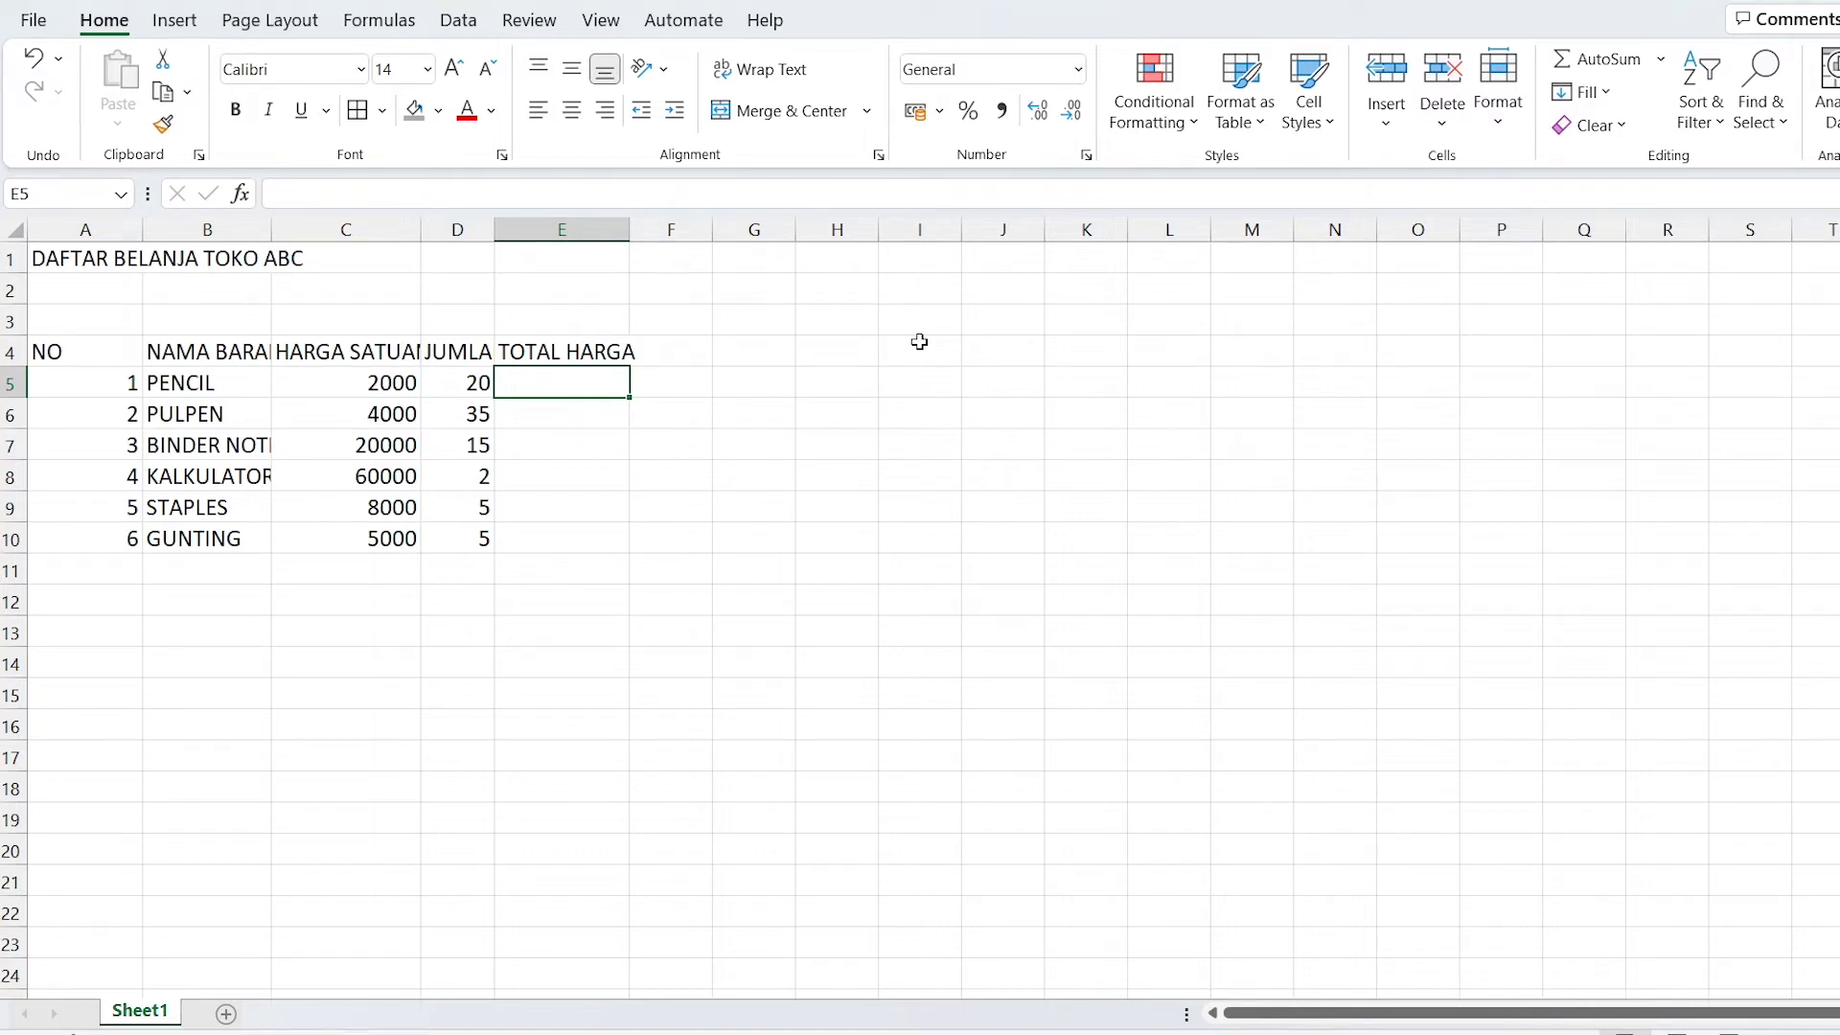
Enter the formula =C5*D5 in E5, giving a total of 40000.
{"action": "type", "text": "="}
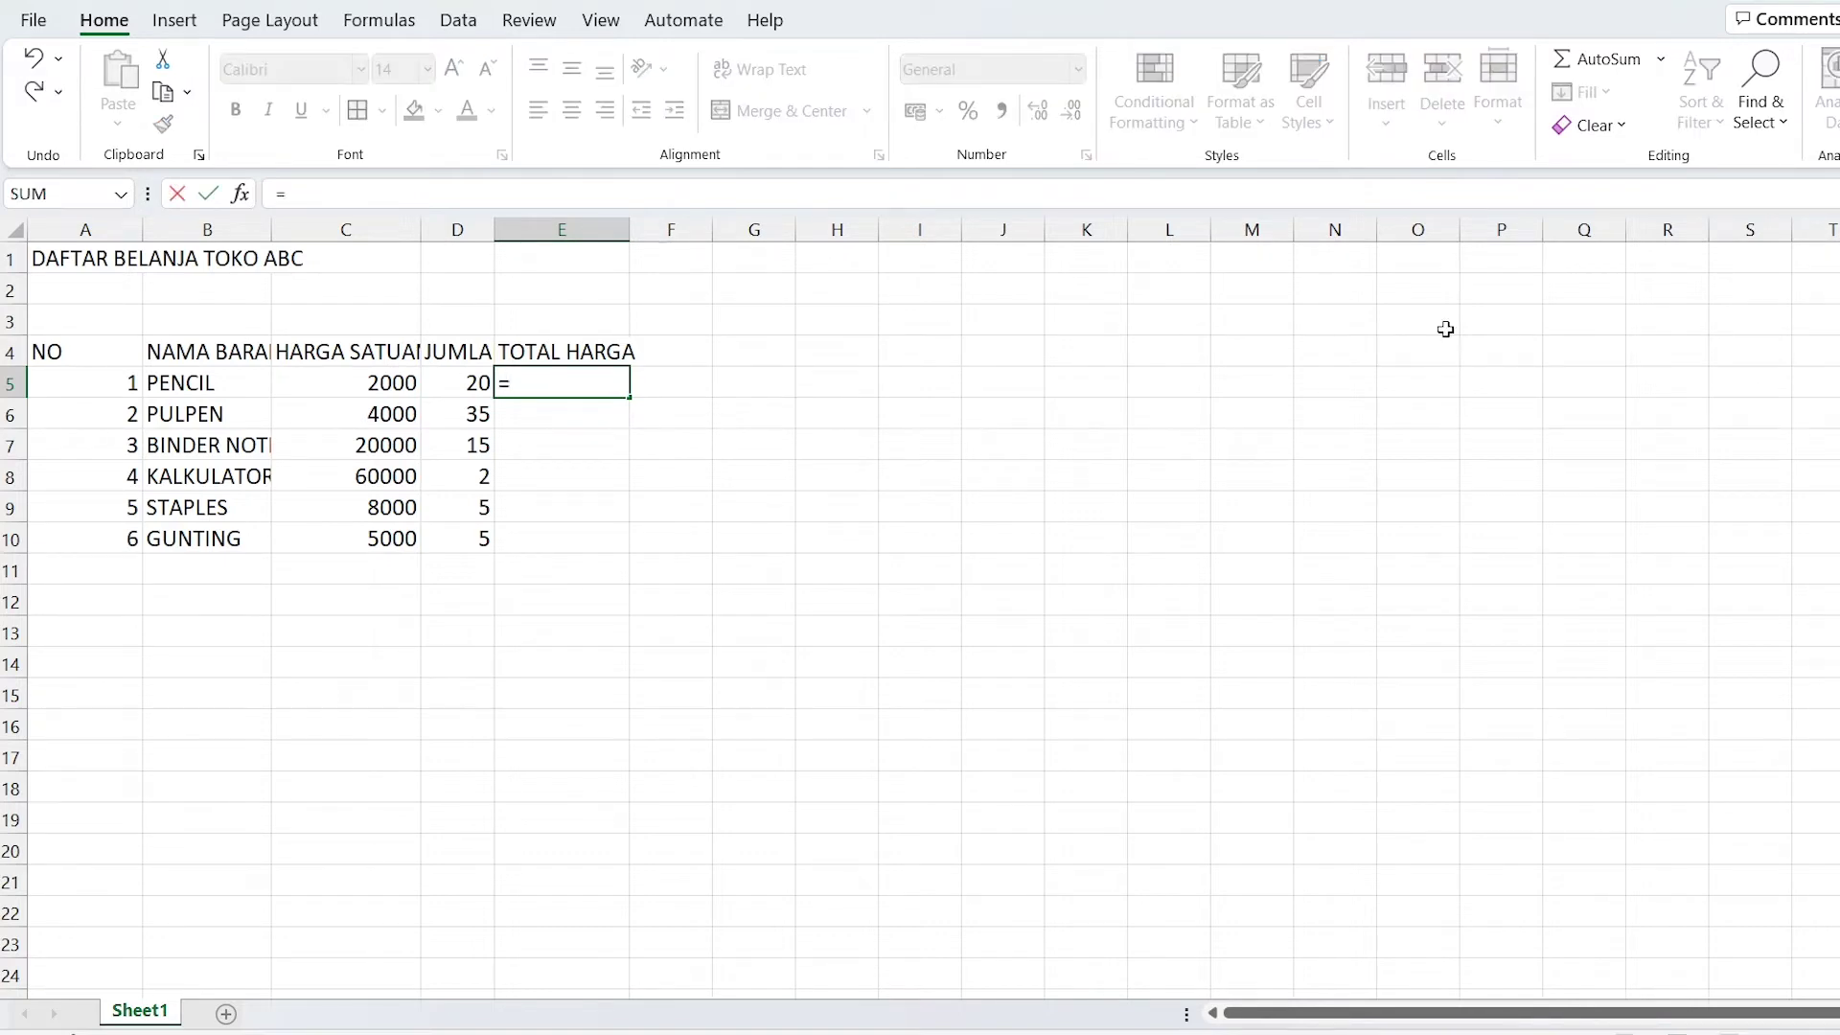
{"action": "left_click", "coordinate": [318, 376]}
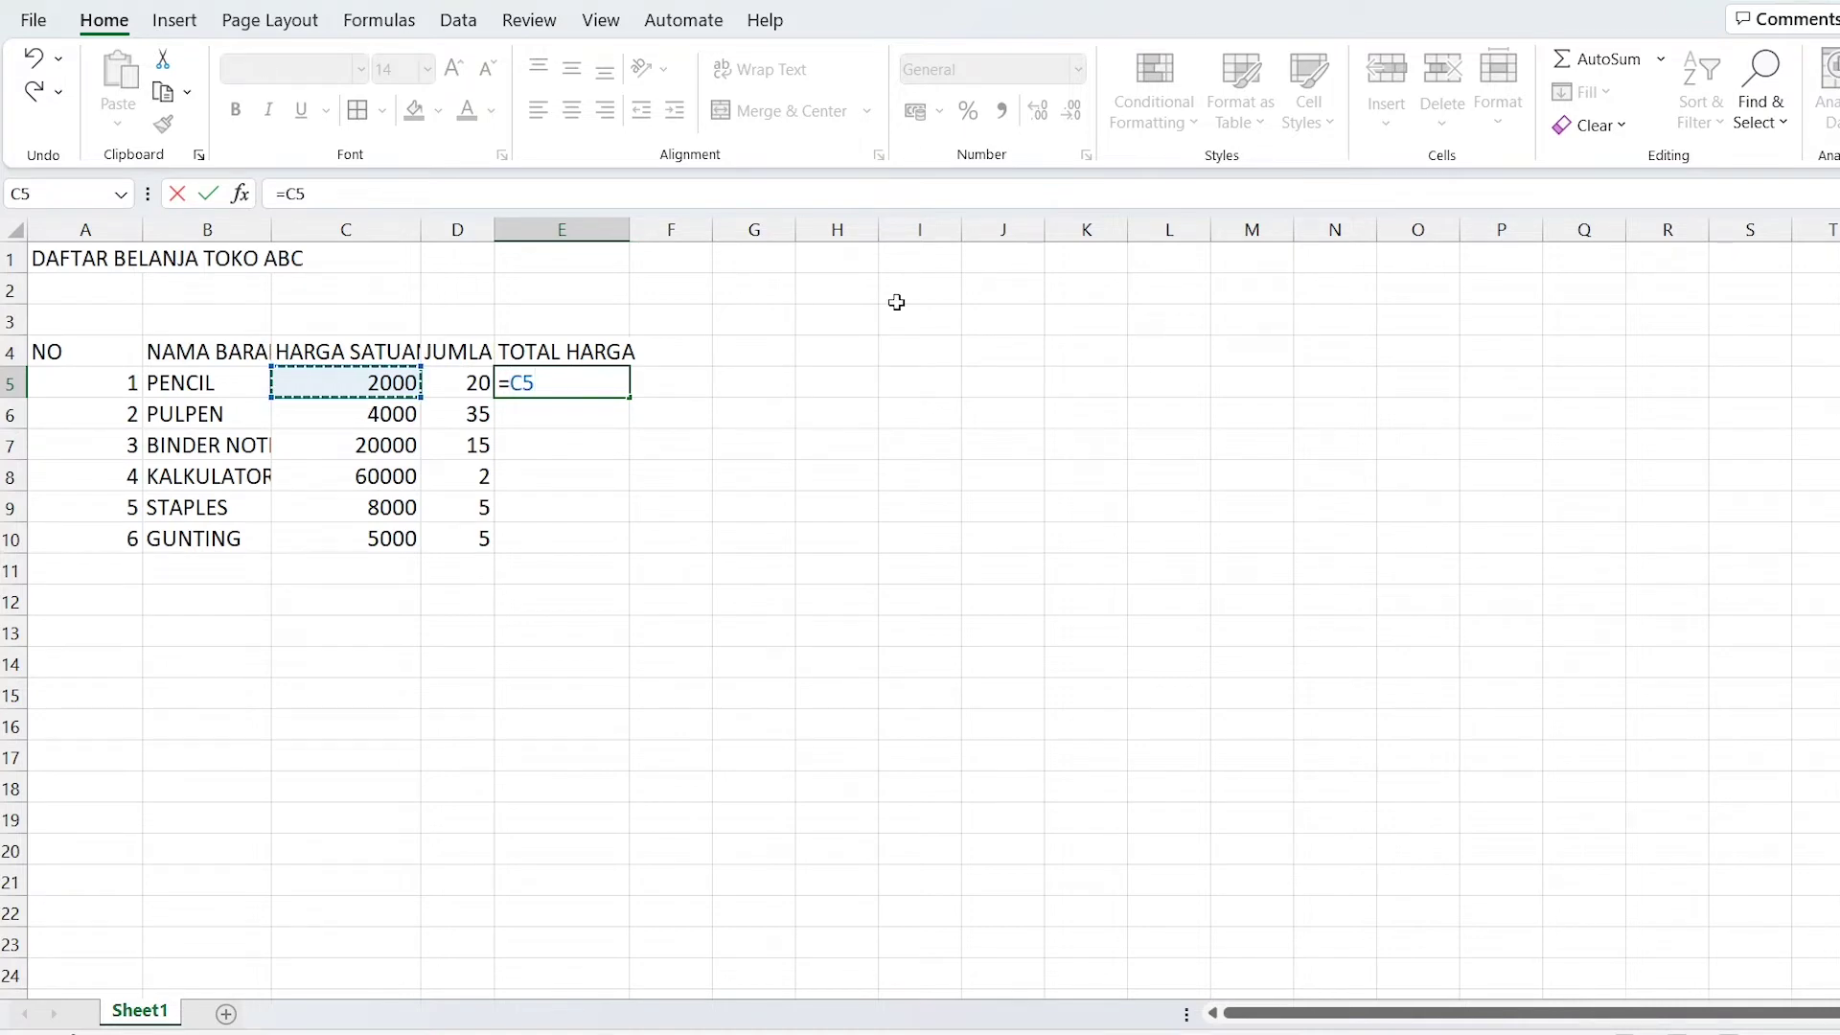
{"action": "type", "text": "*"}
{"action": "left_click", "coordinate": [464, 382]}
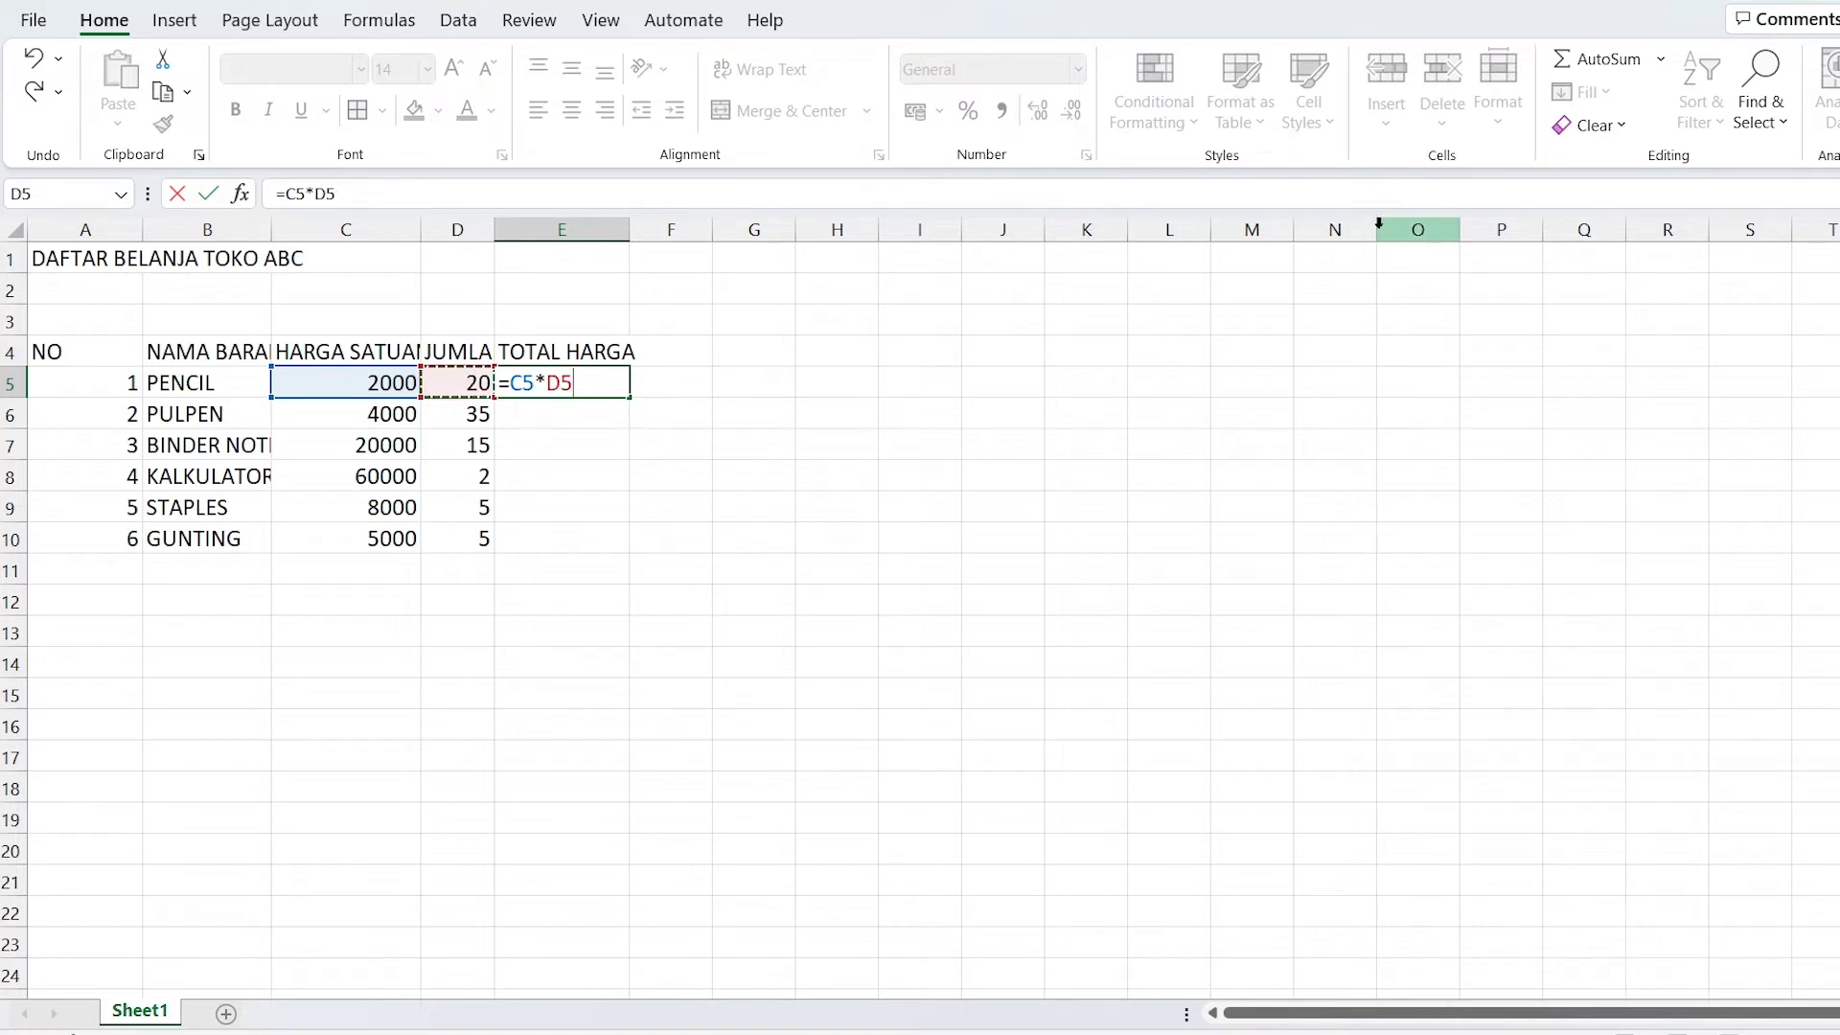
{"action": "key", "text": "Return"}
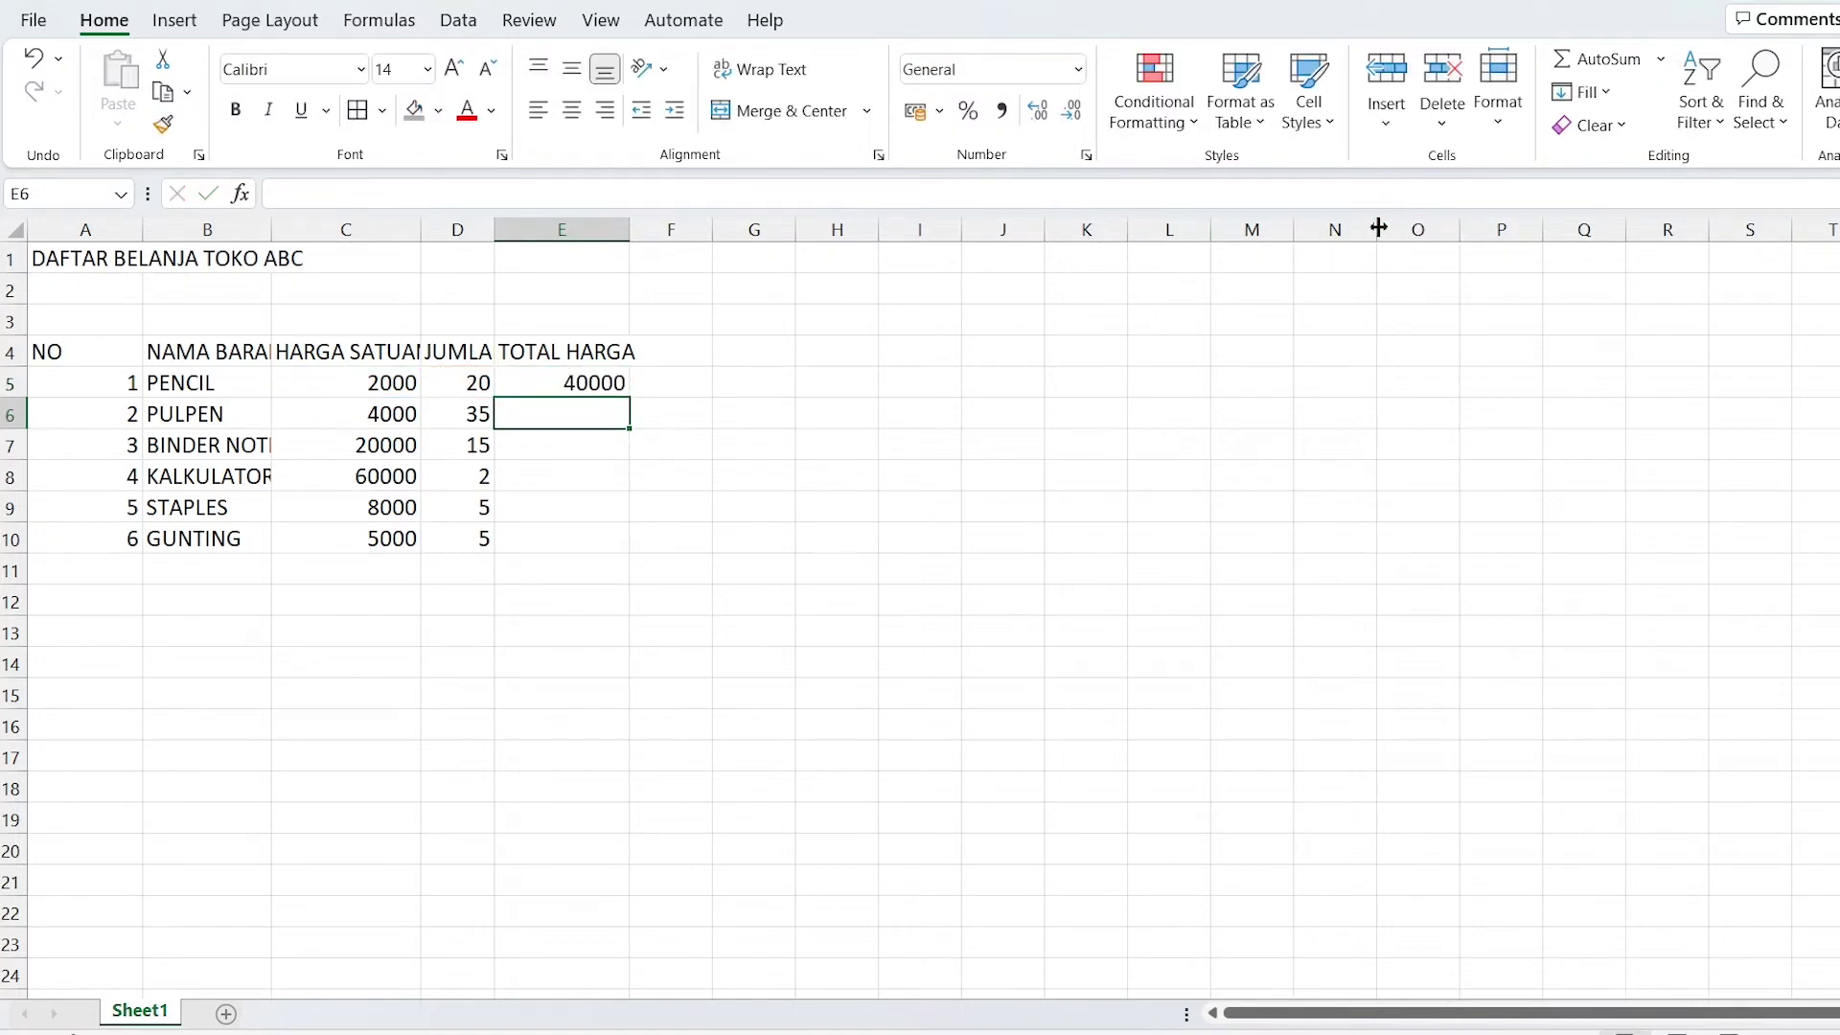
{"action": "left_click", "coordinate": [577, 381]}
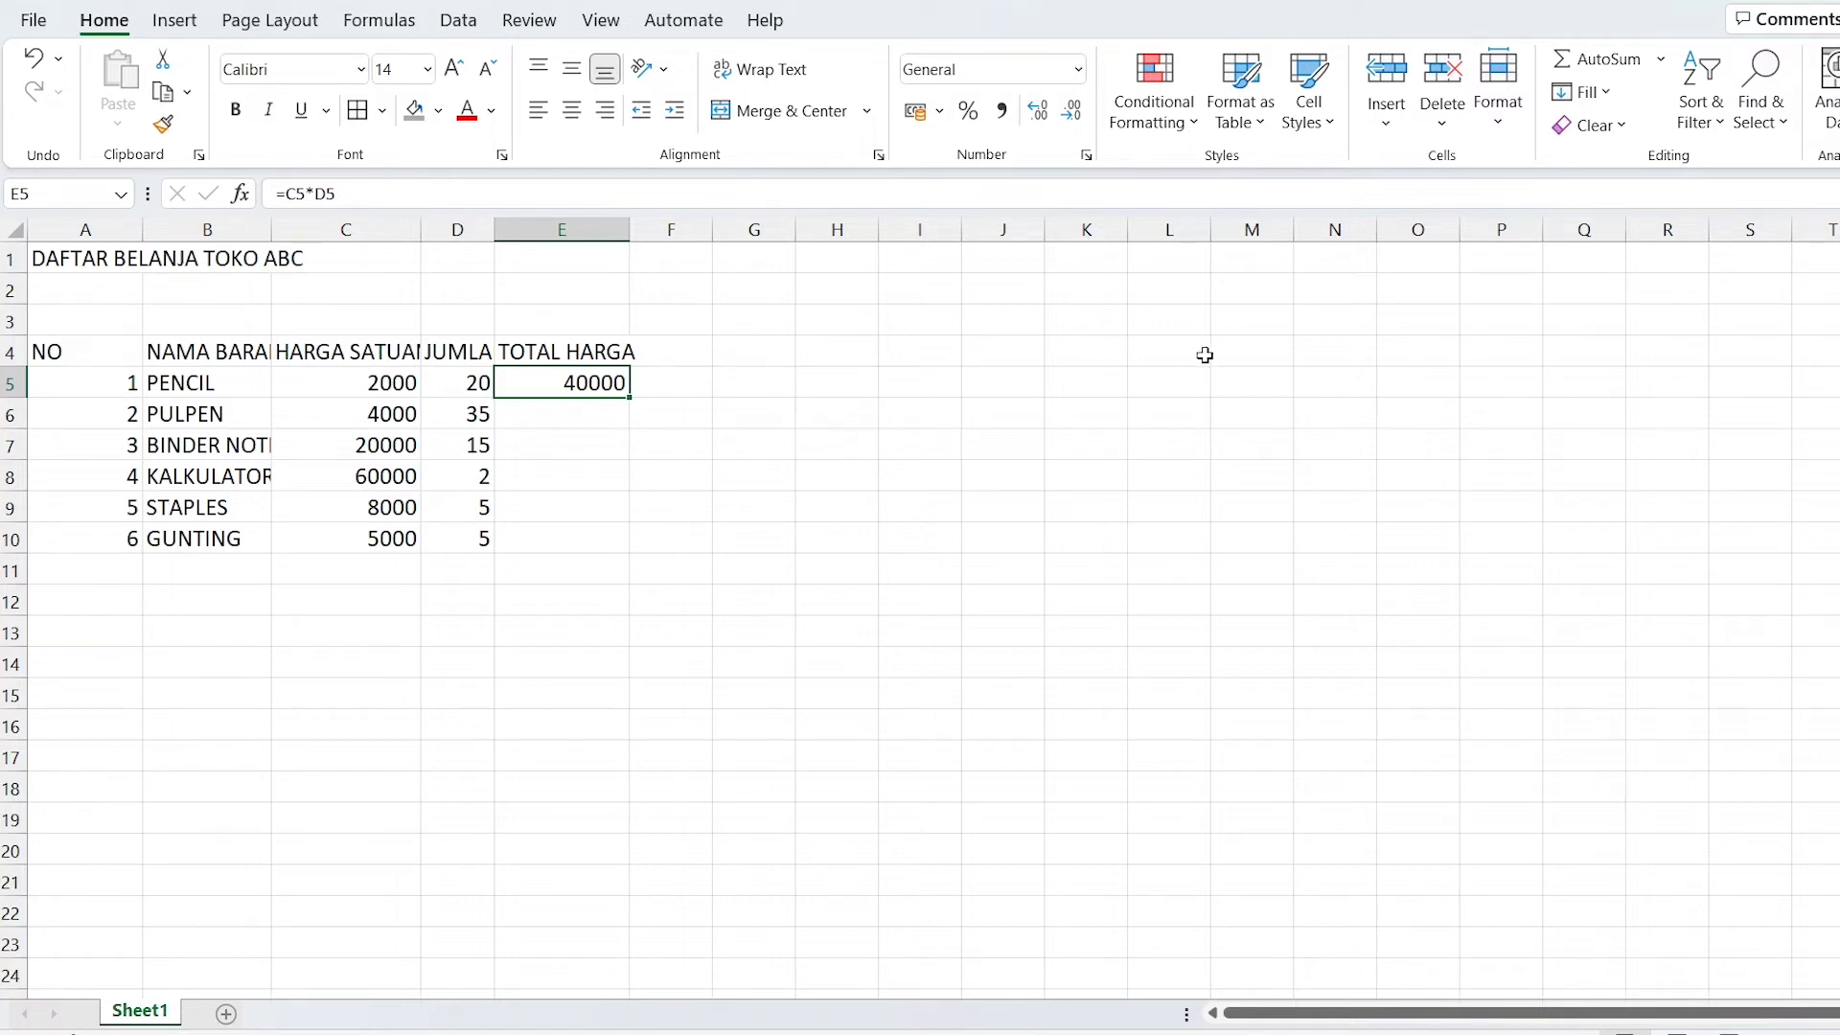
{"action": "left_click", "coordinate": [573, 405]}
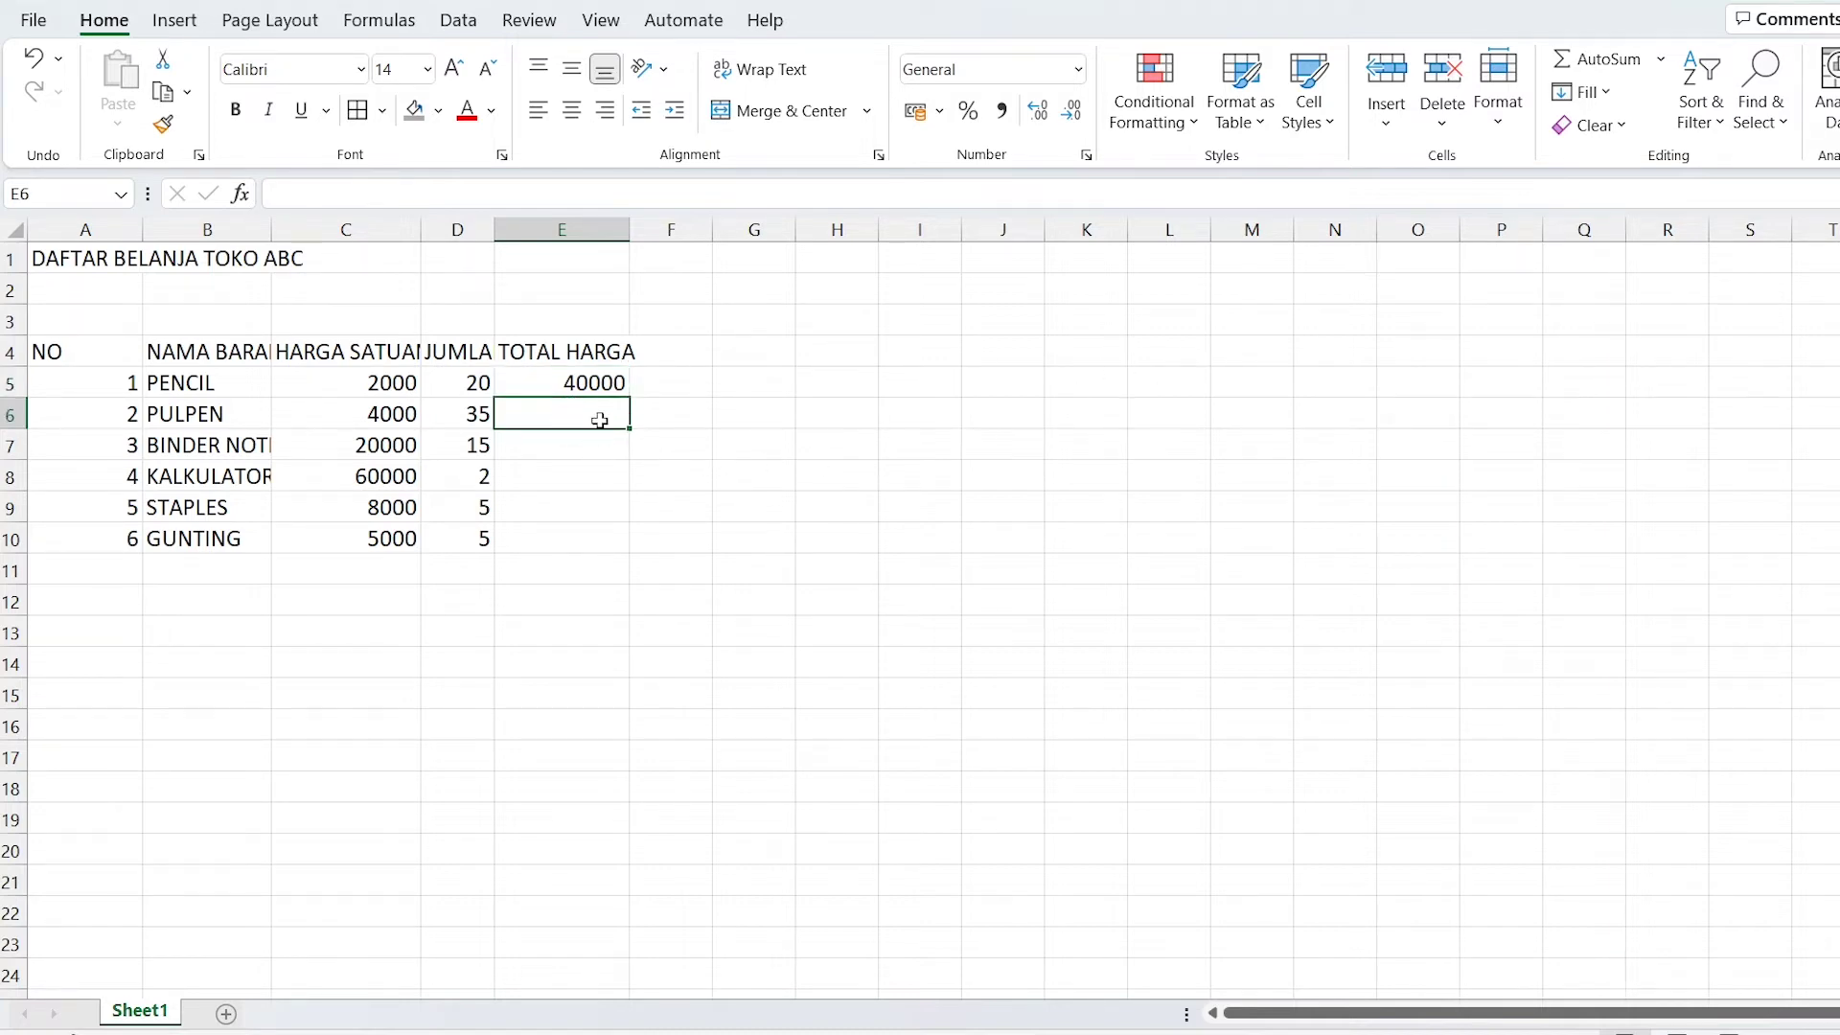
{"action": "left_click", "coordinate": [588, 386]}
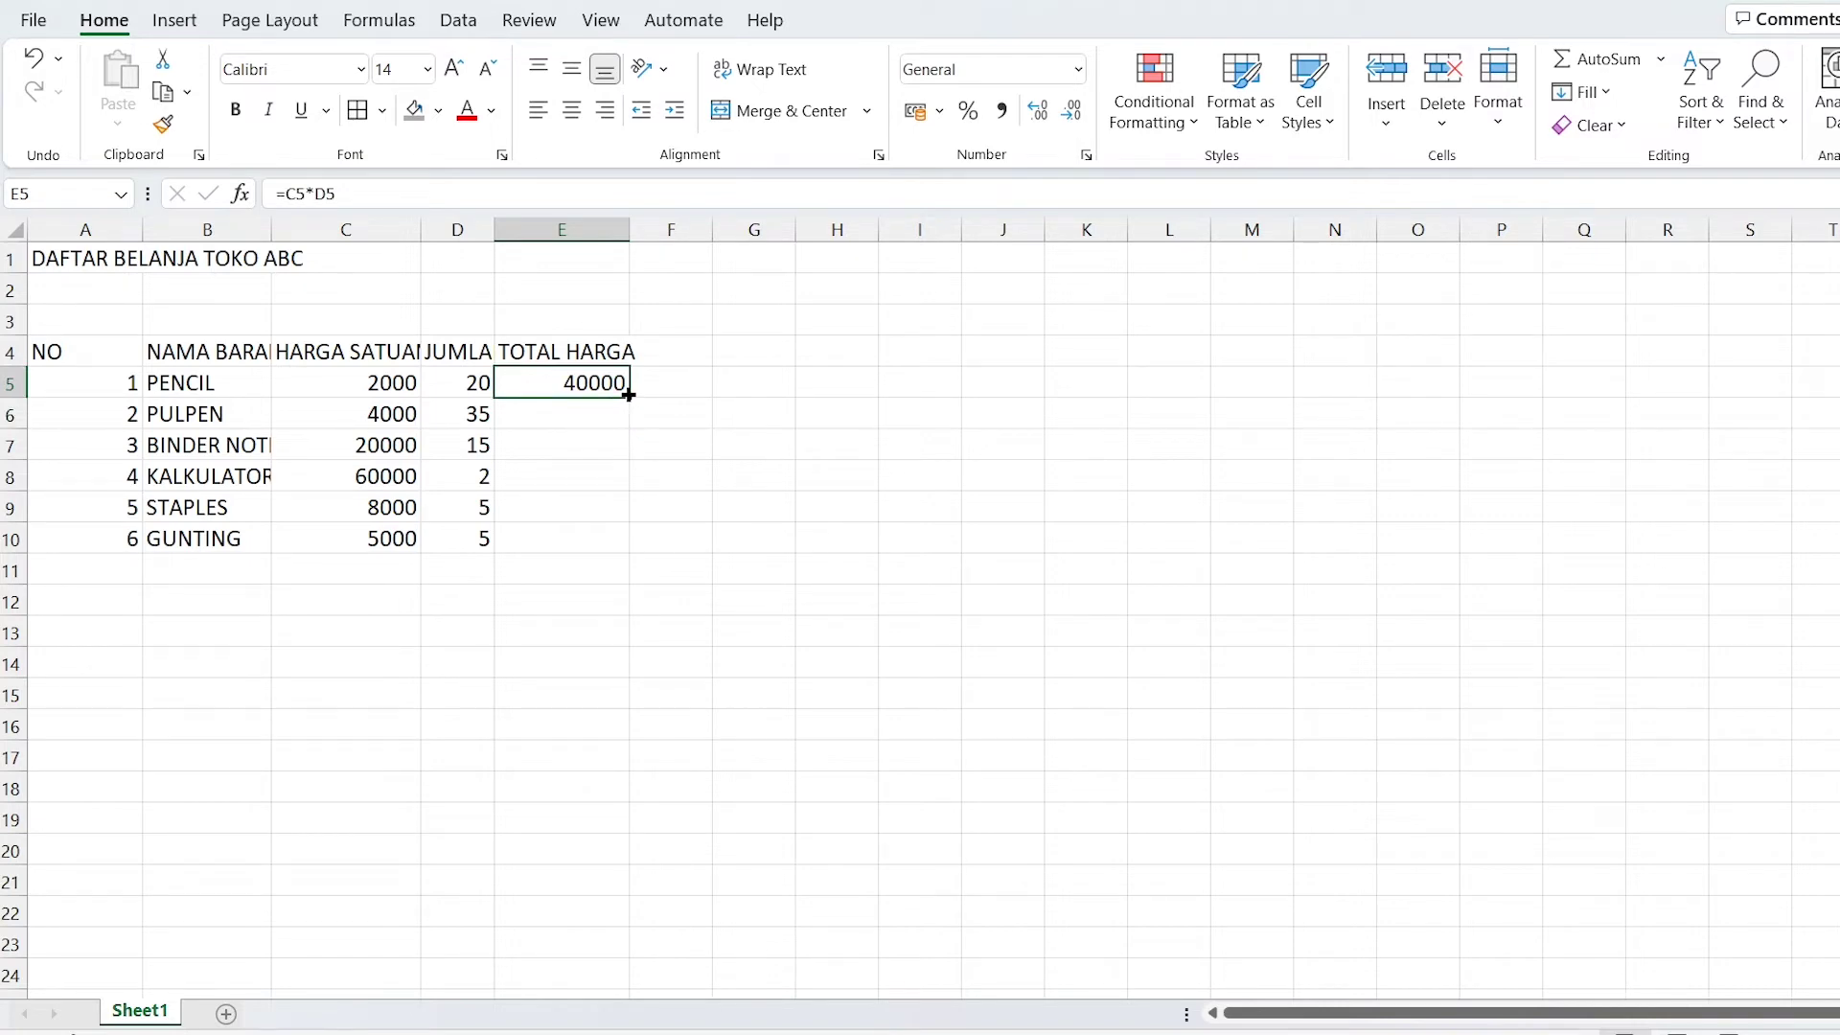
Copy the E5 formula down to E10, producing totals 140000, 300000, 120000, 40000 and 25000.
{"action": "left_click_drag", "start_coordinate": [628, 395], "coordinate": [641, 554]}
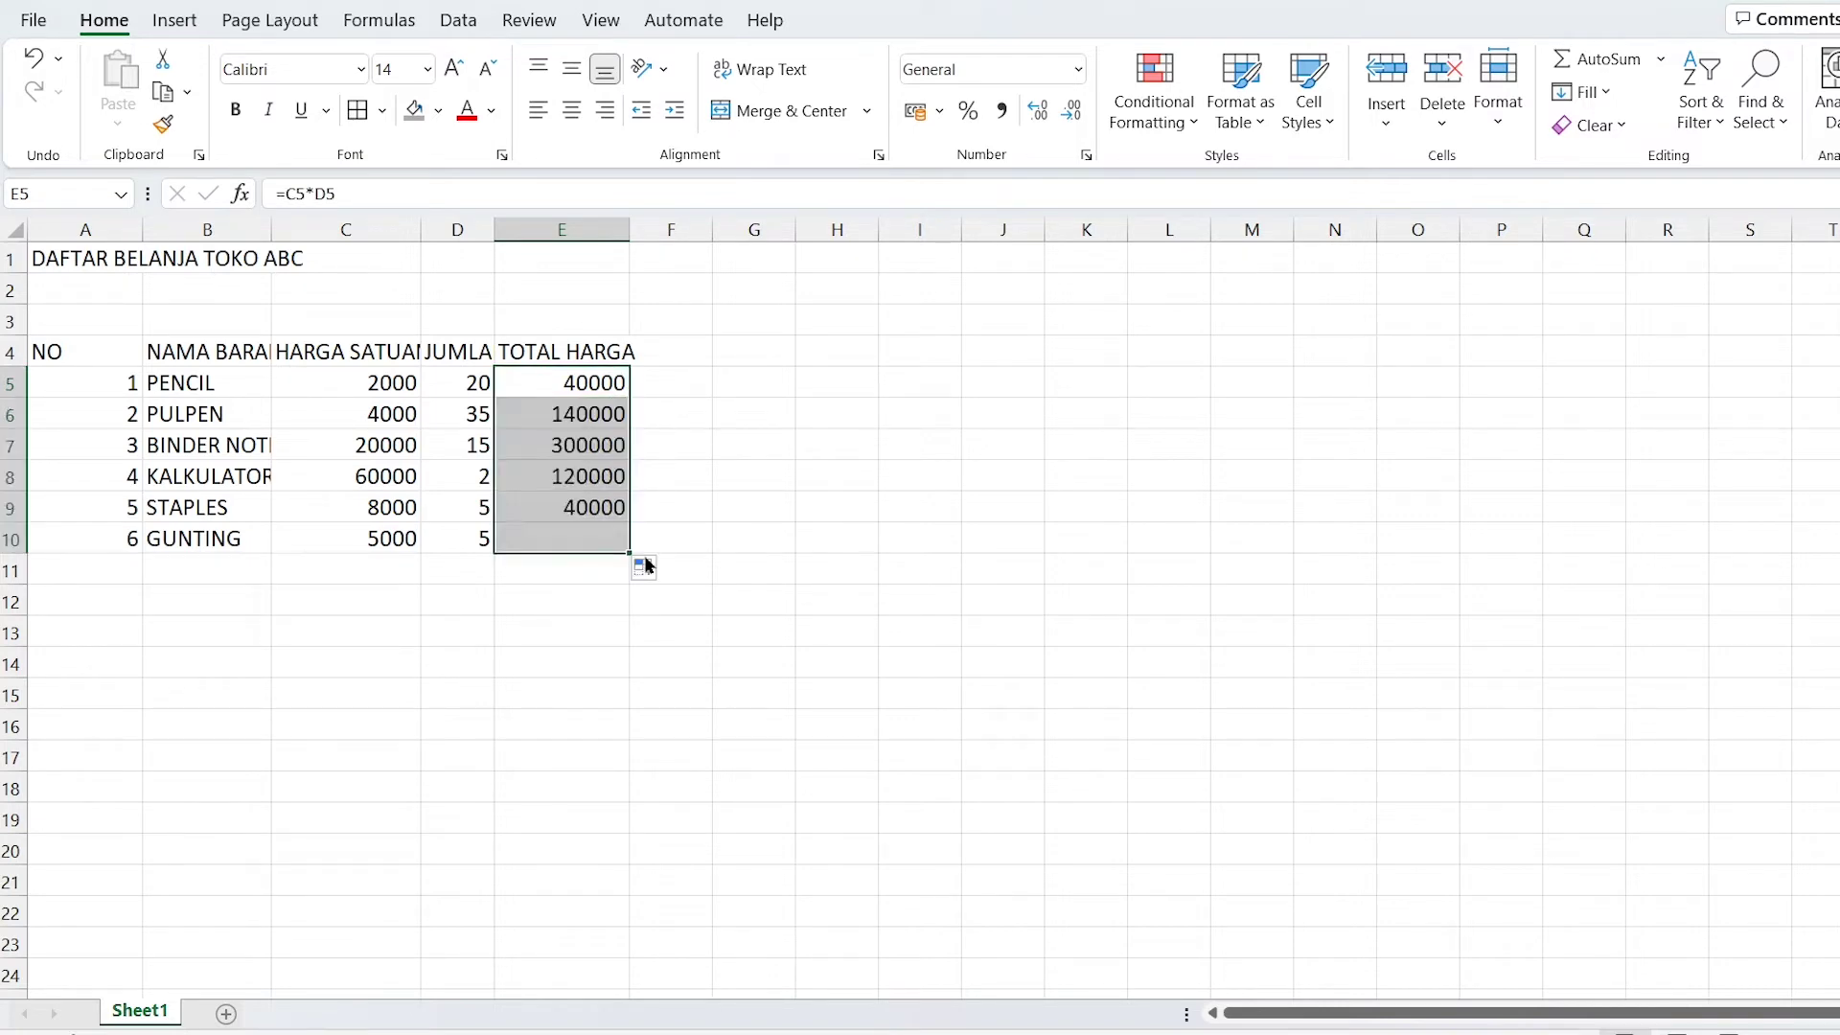
{"action": "left_click", "coordinate": [695, 479]}
{"action": "left_click", "coordinate": [608, 479]}
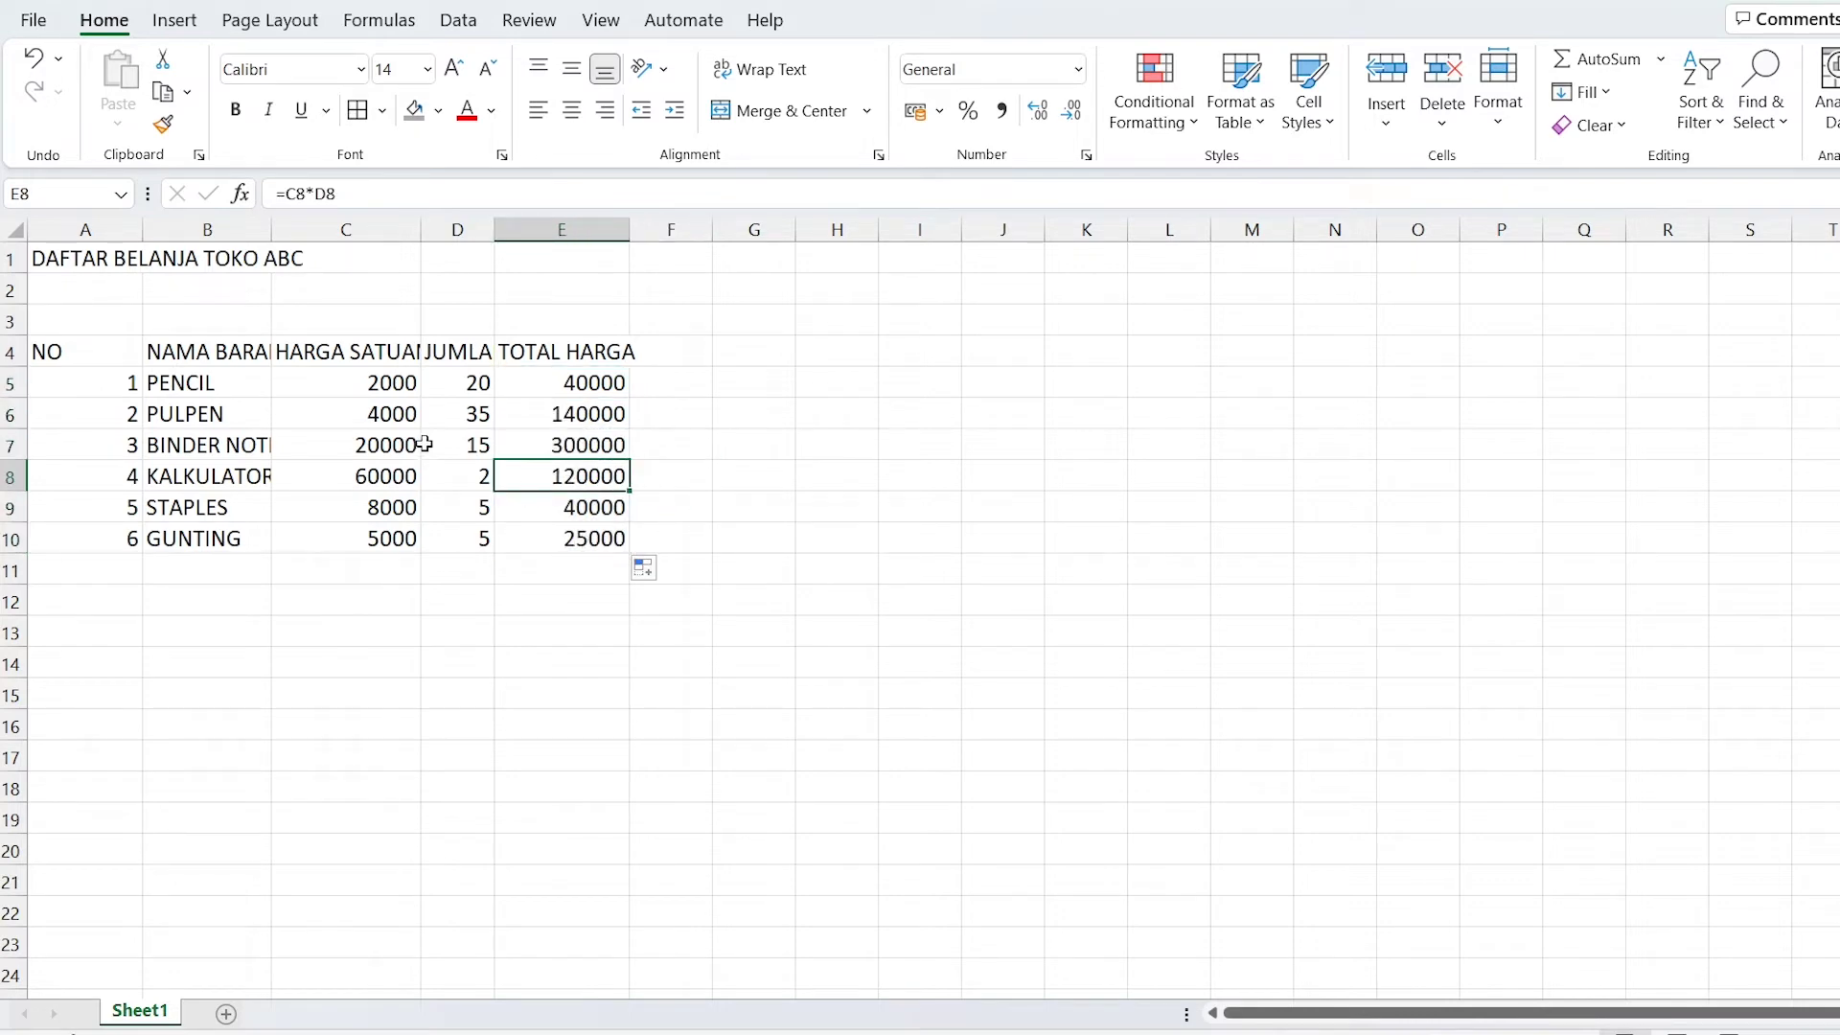
{"action": "left_click", "coordinate": [391, 442]}
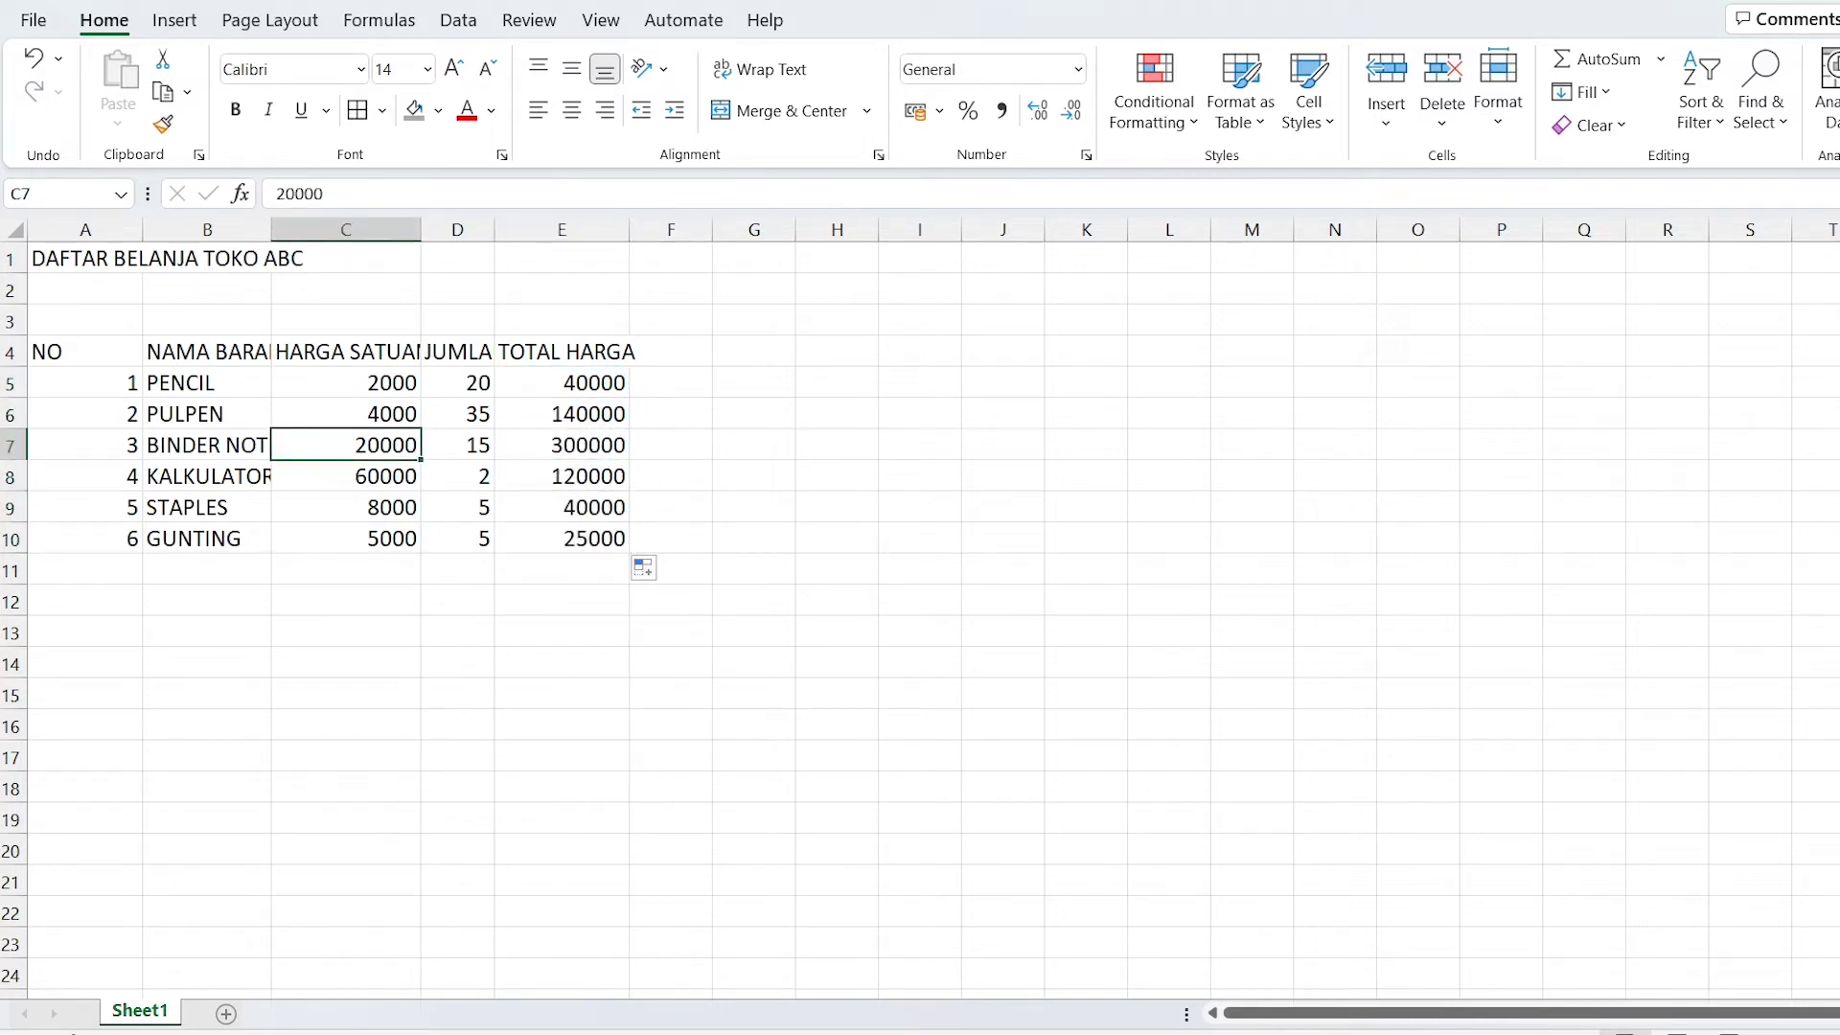
{"action": "left_click", "coordinate": [351, 387]}
{"action": "left_click", "coordinate": [366, 521]}
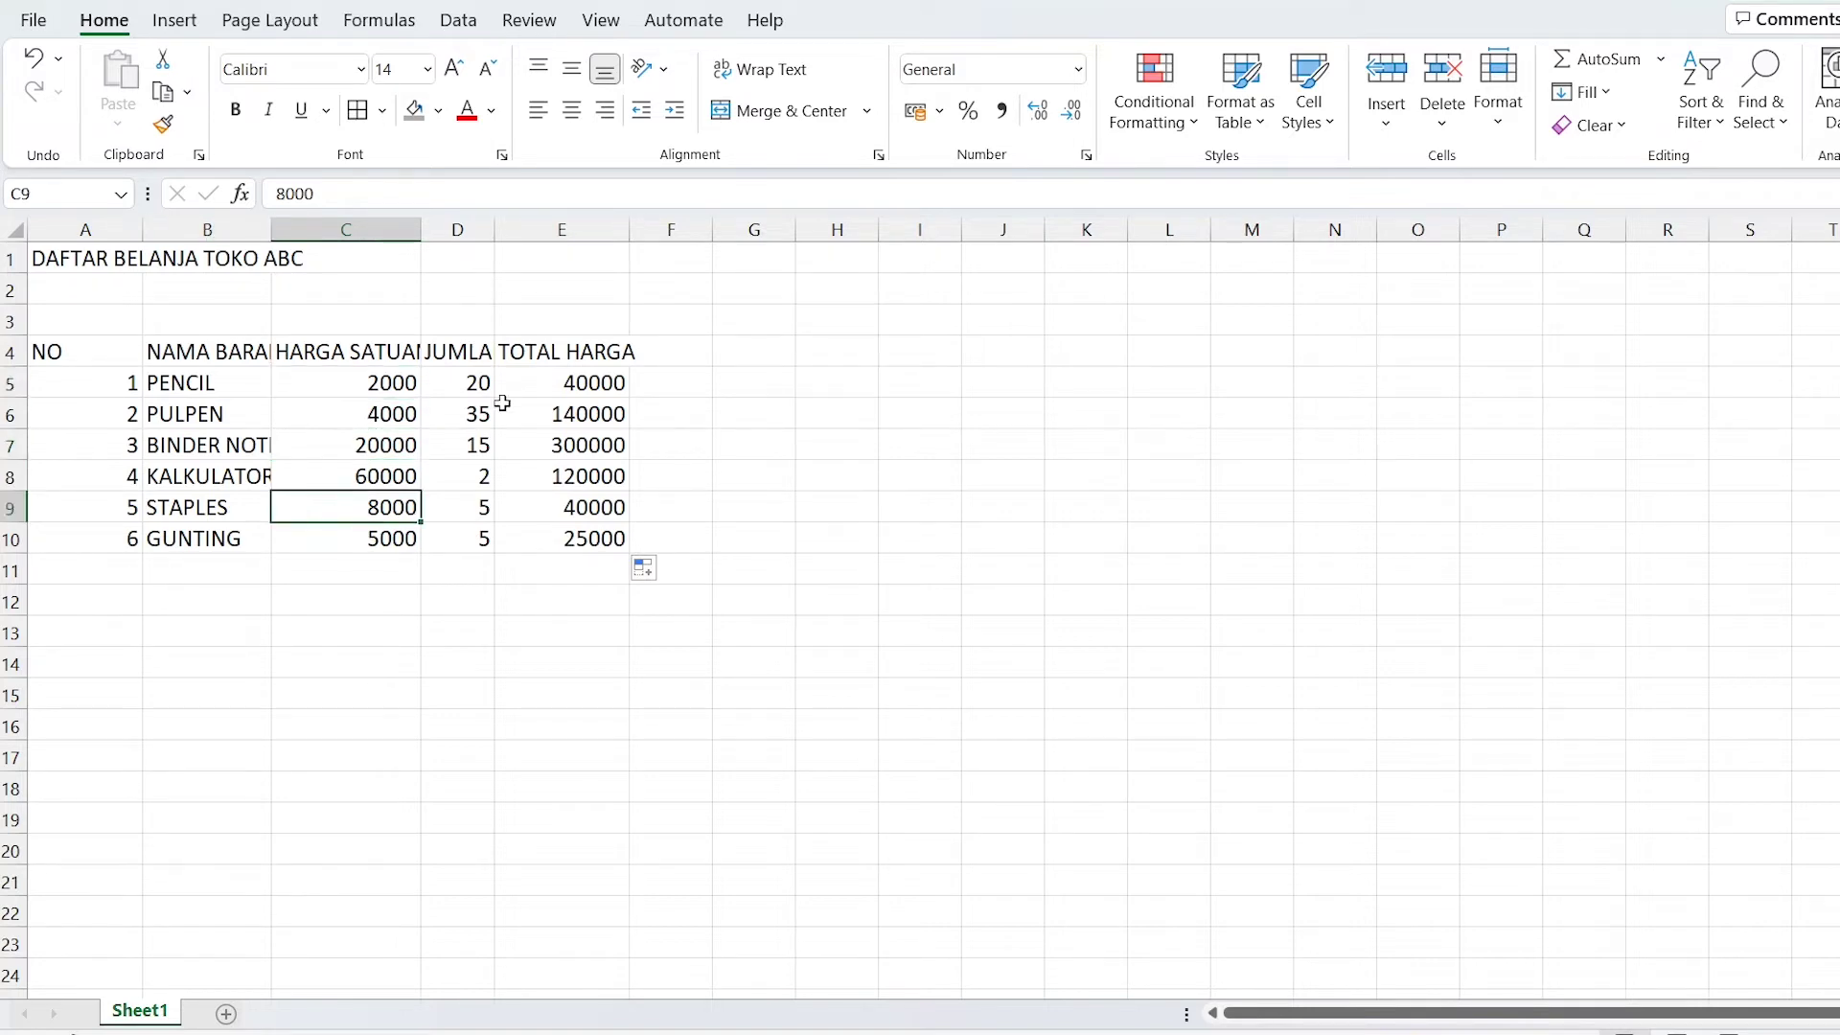
{"action": "left_click", "coordinate": [579, 233]}
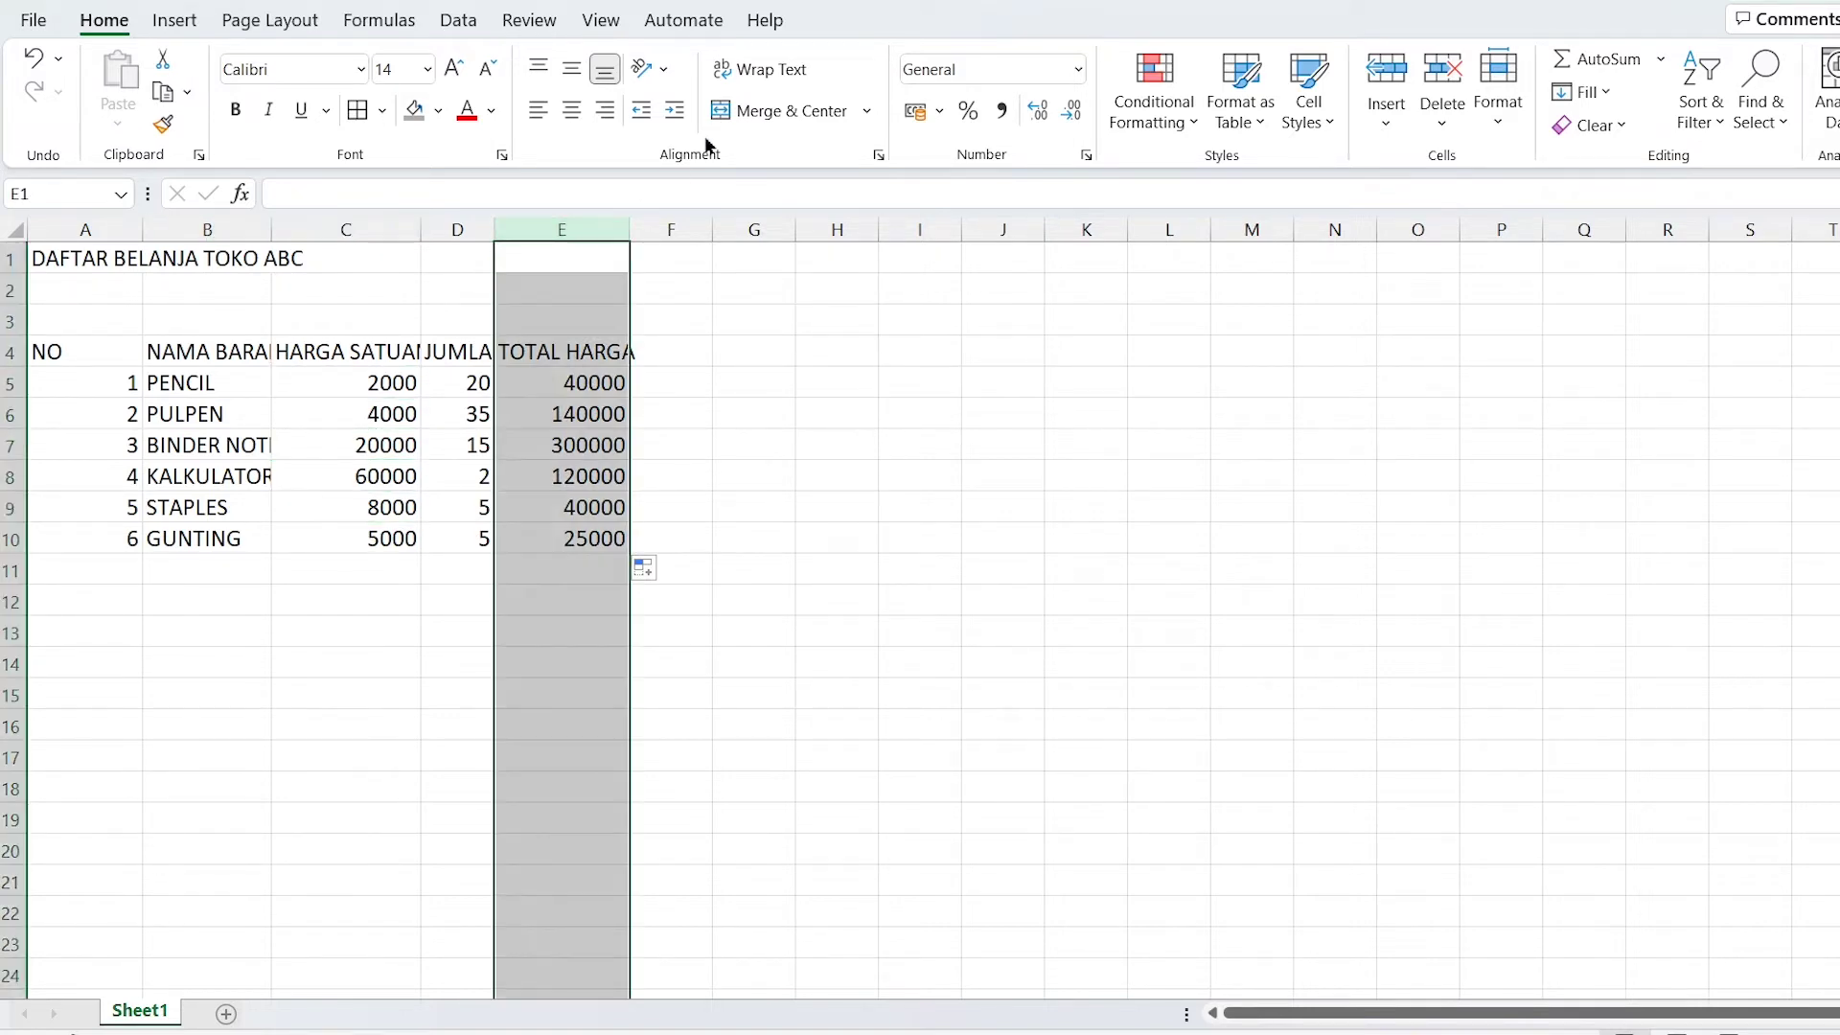
Give column C Comma Style, fewer decimals and the Rp Indonesian accounting format.
{"action": "left_click", "coordinate": [358, 414]}
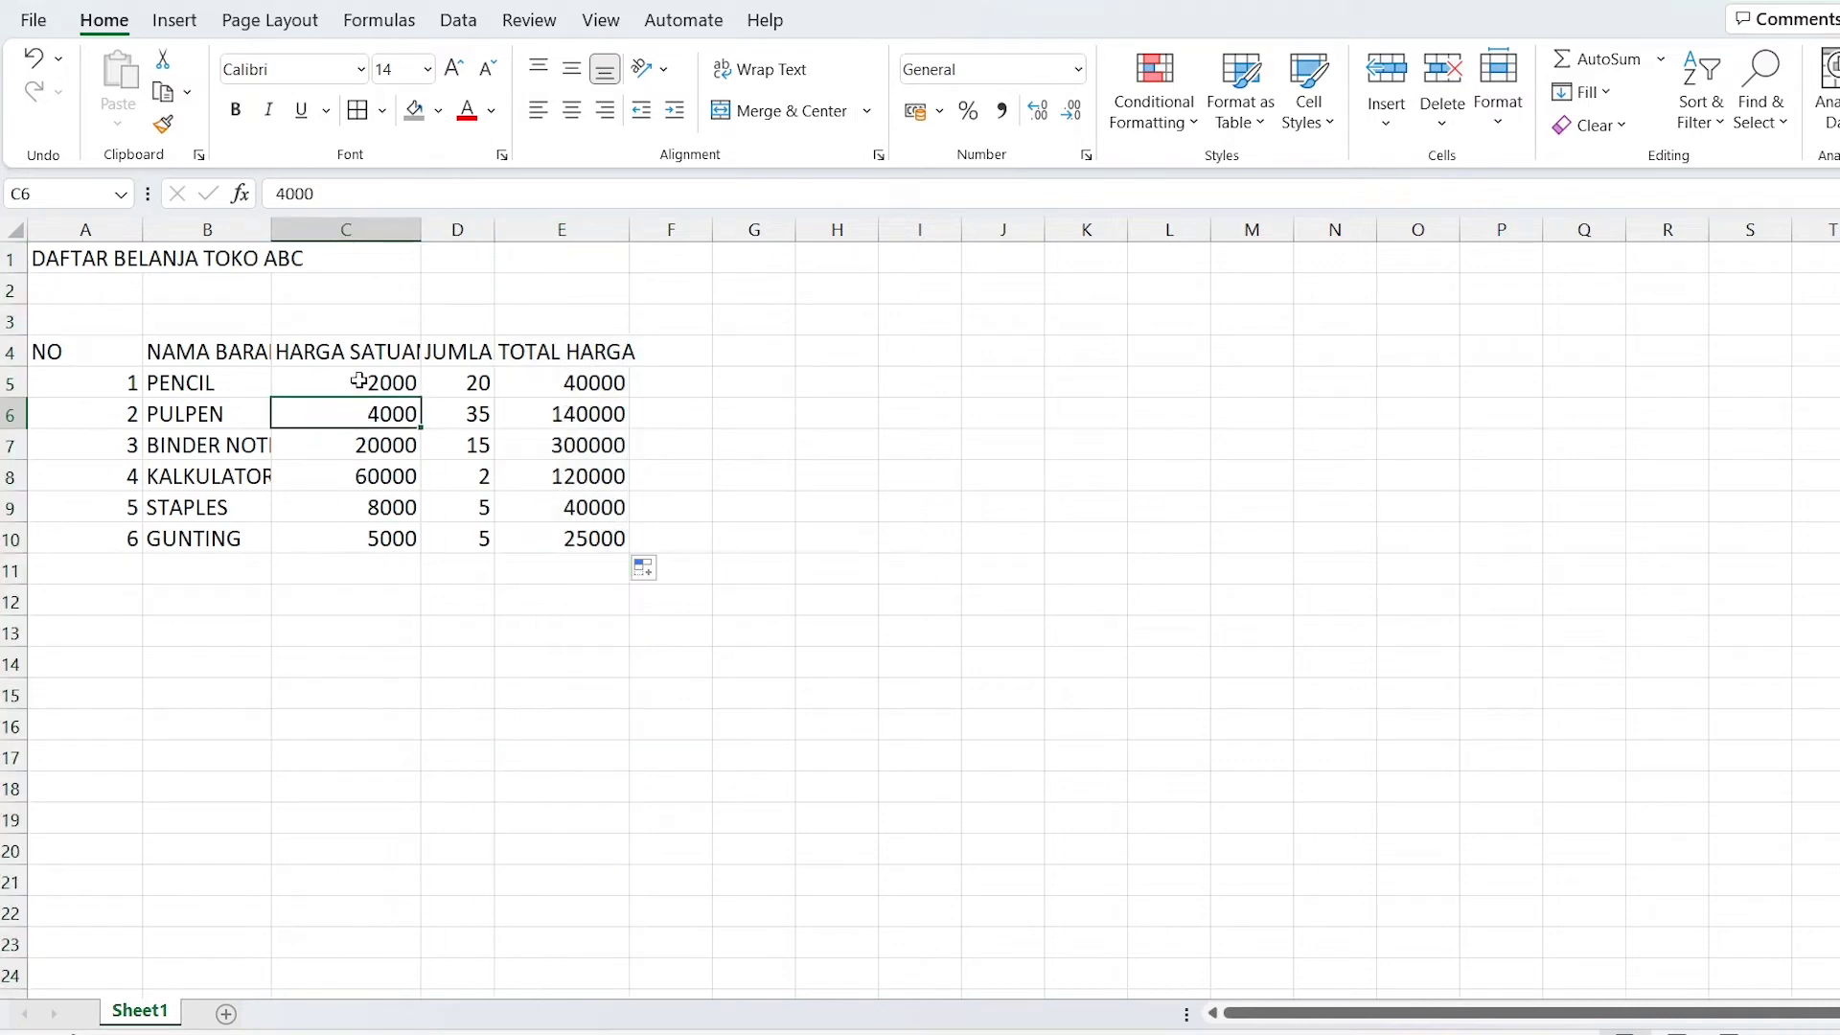
{"action": "left_click", "coordinate": [376, 234]}
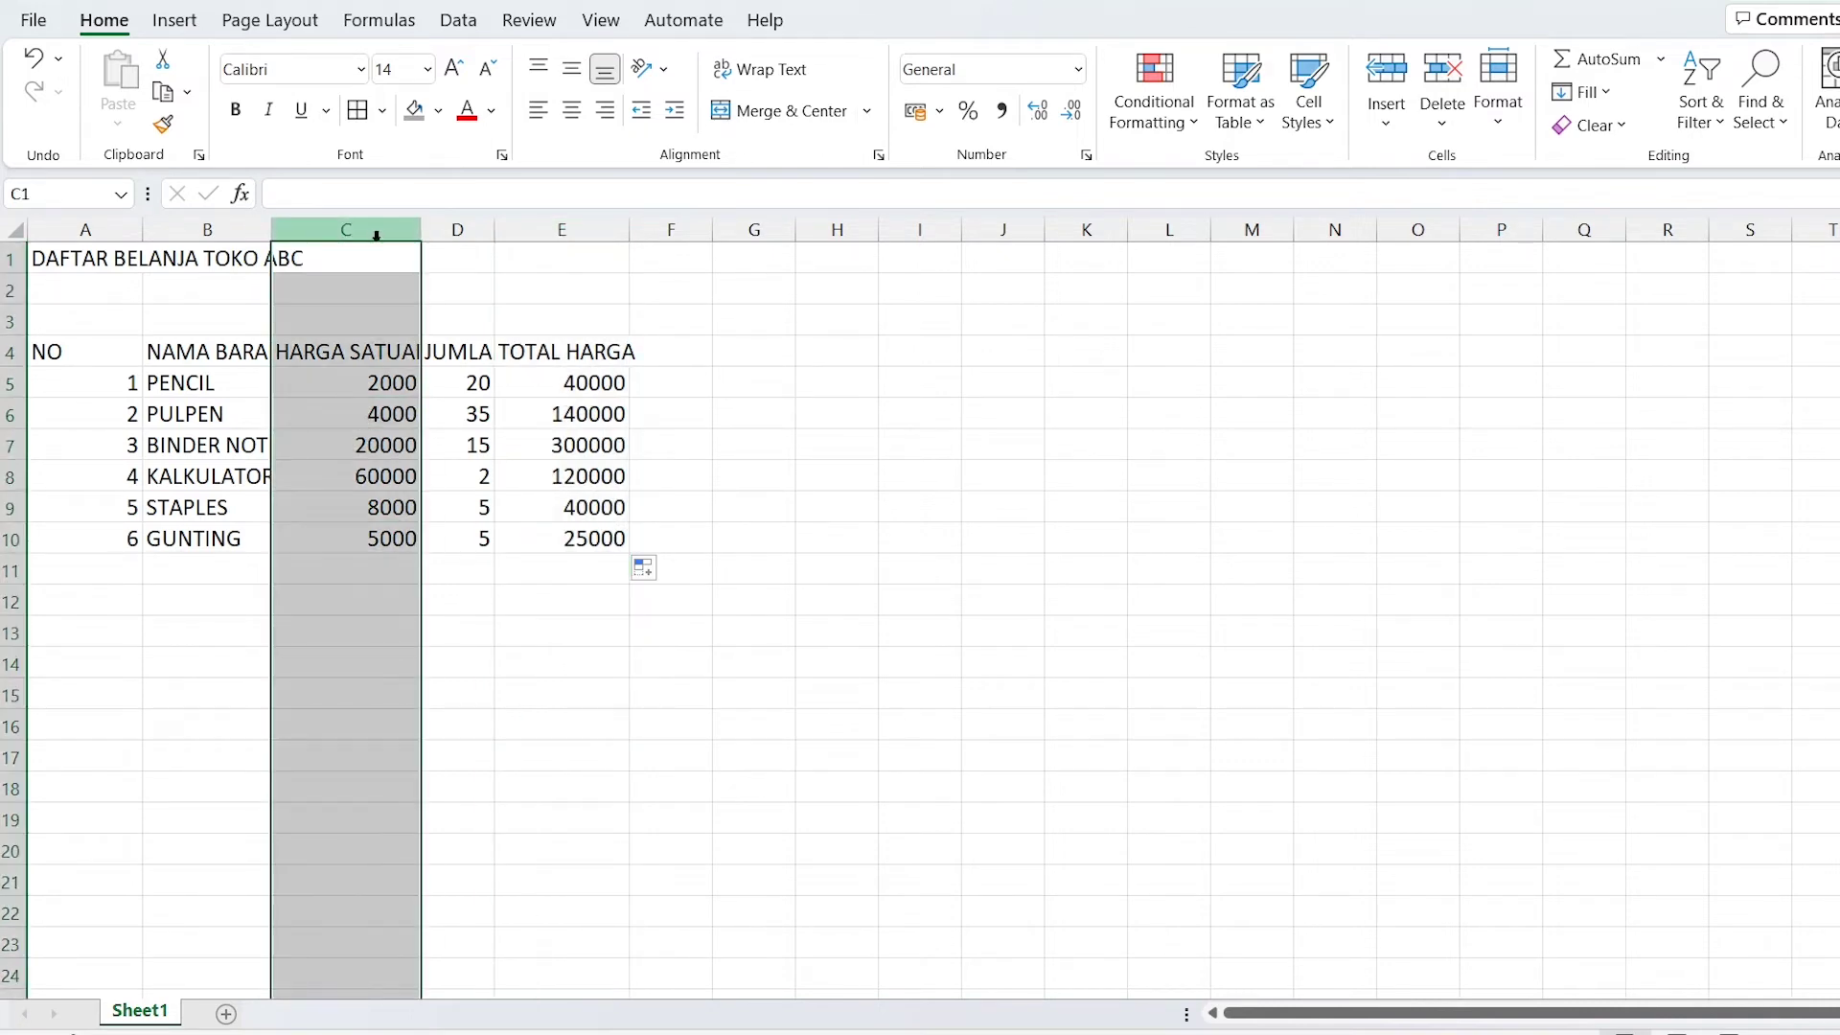
{"action": "left_click", "coordinate": [361, 390]}
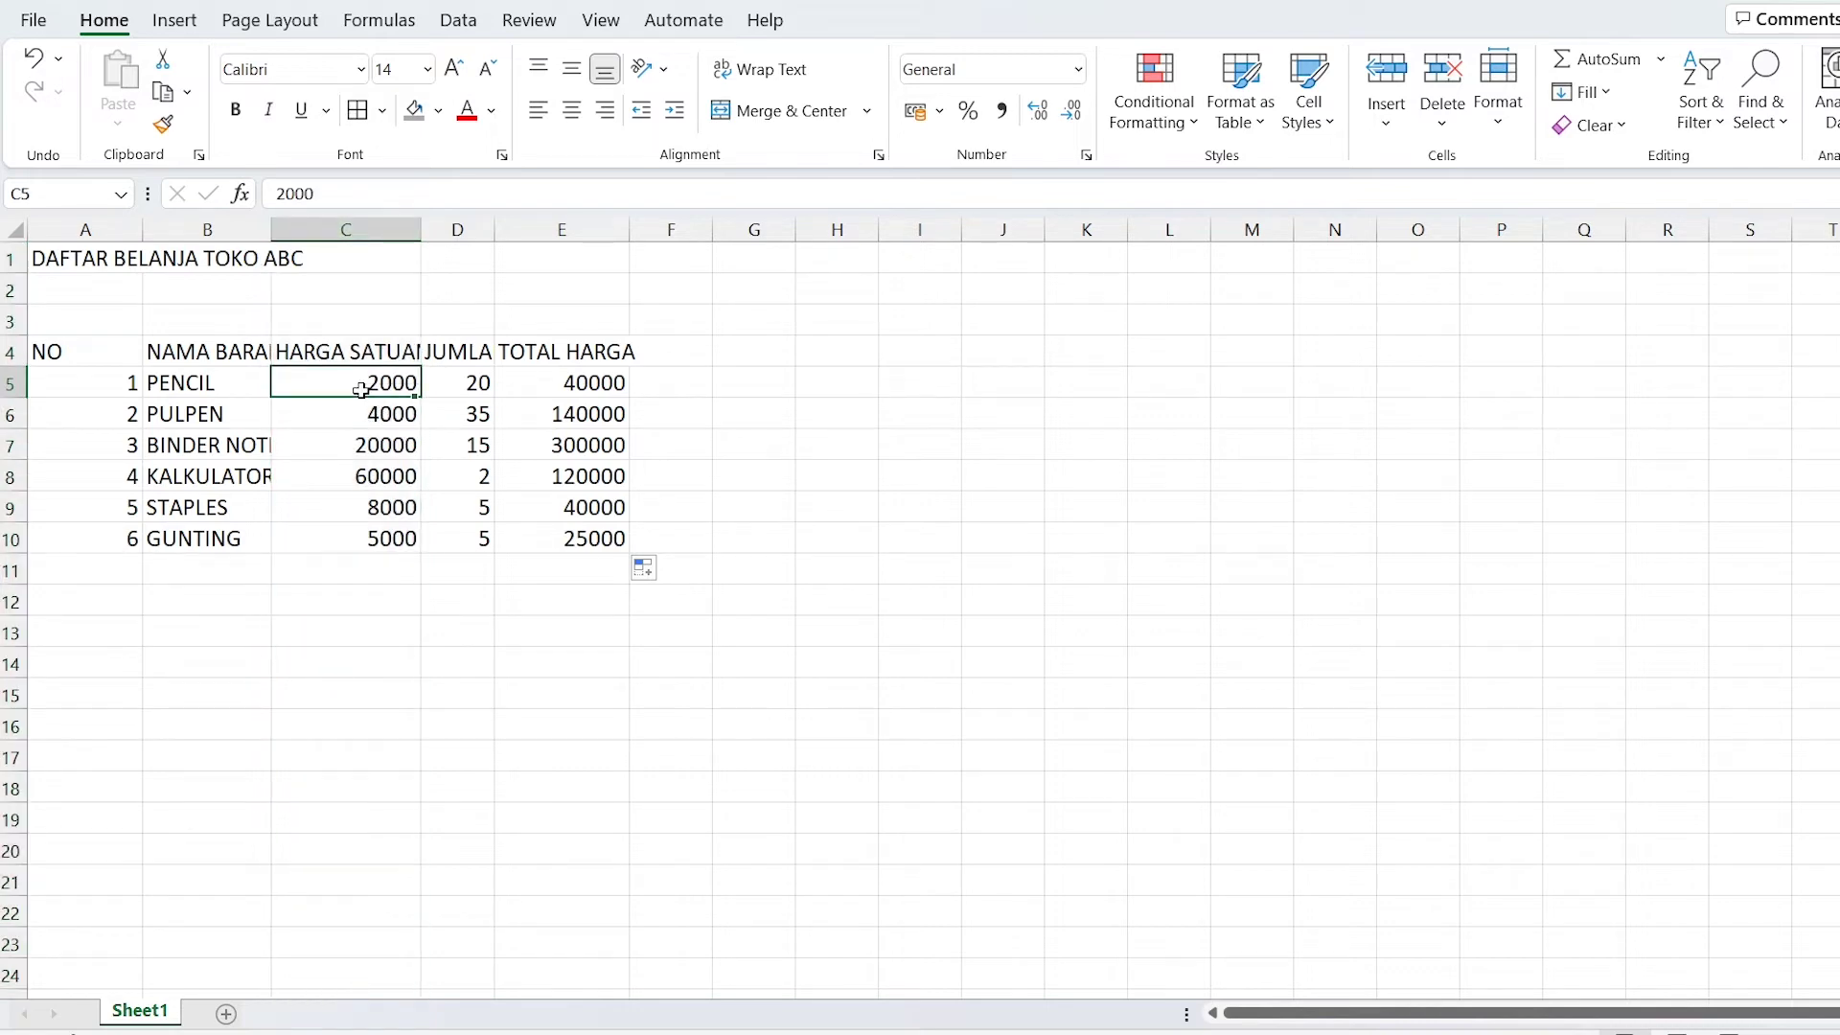
{"action": "left_click", "coordinate": [389, 233]}
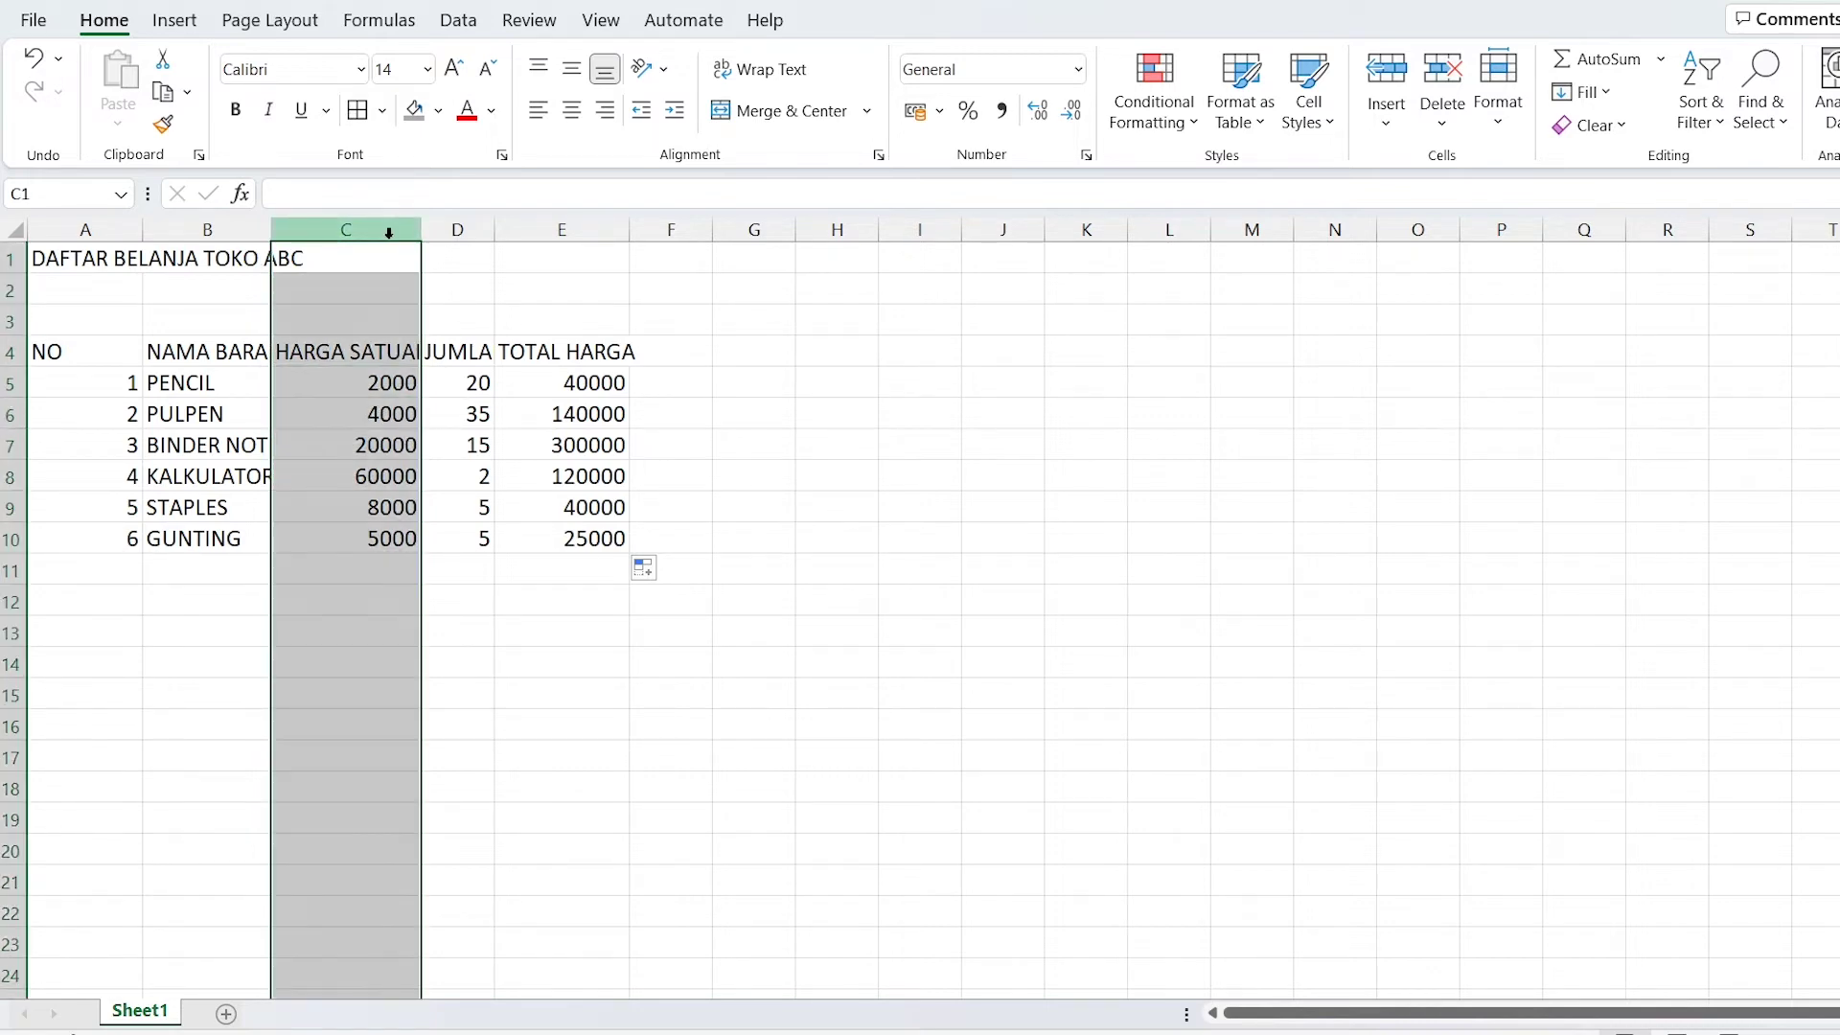
{"action": "left_click", "coordinate": [1002, 113]}
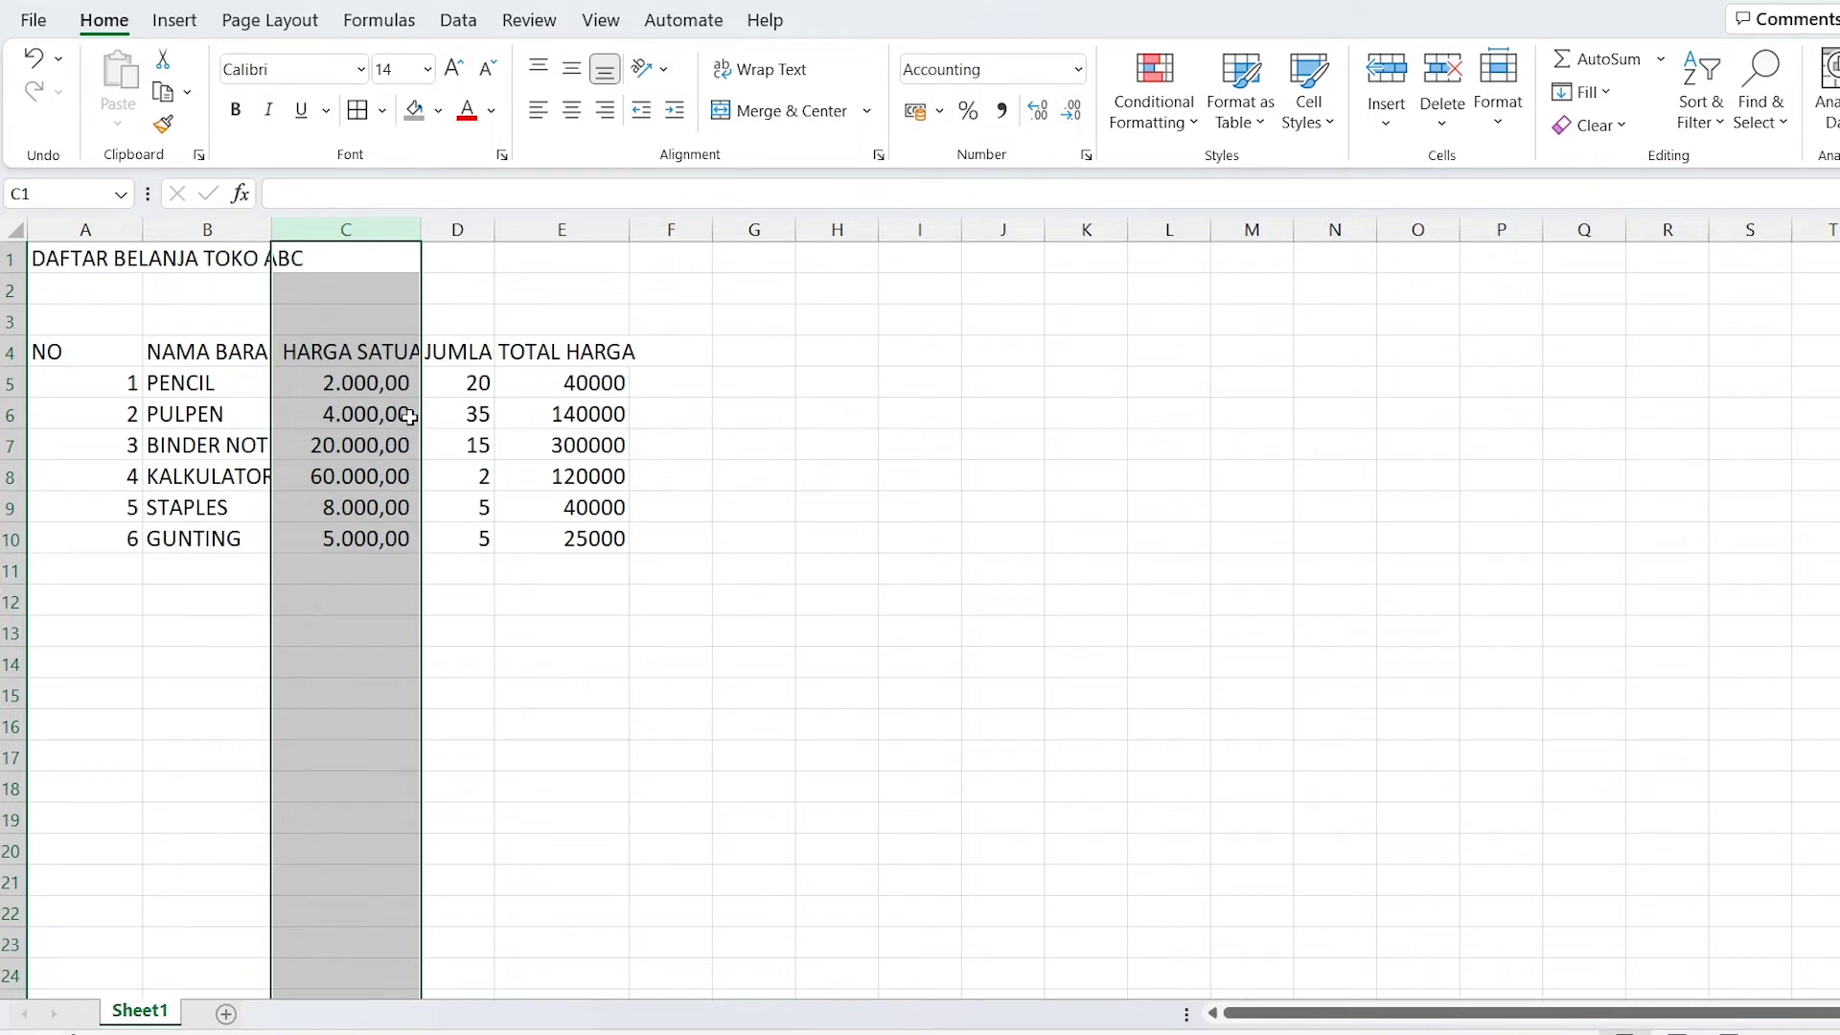
{"action": "left_click", "coordinate": [1071, 115]}
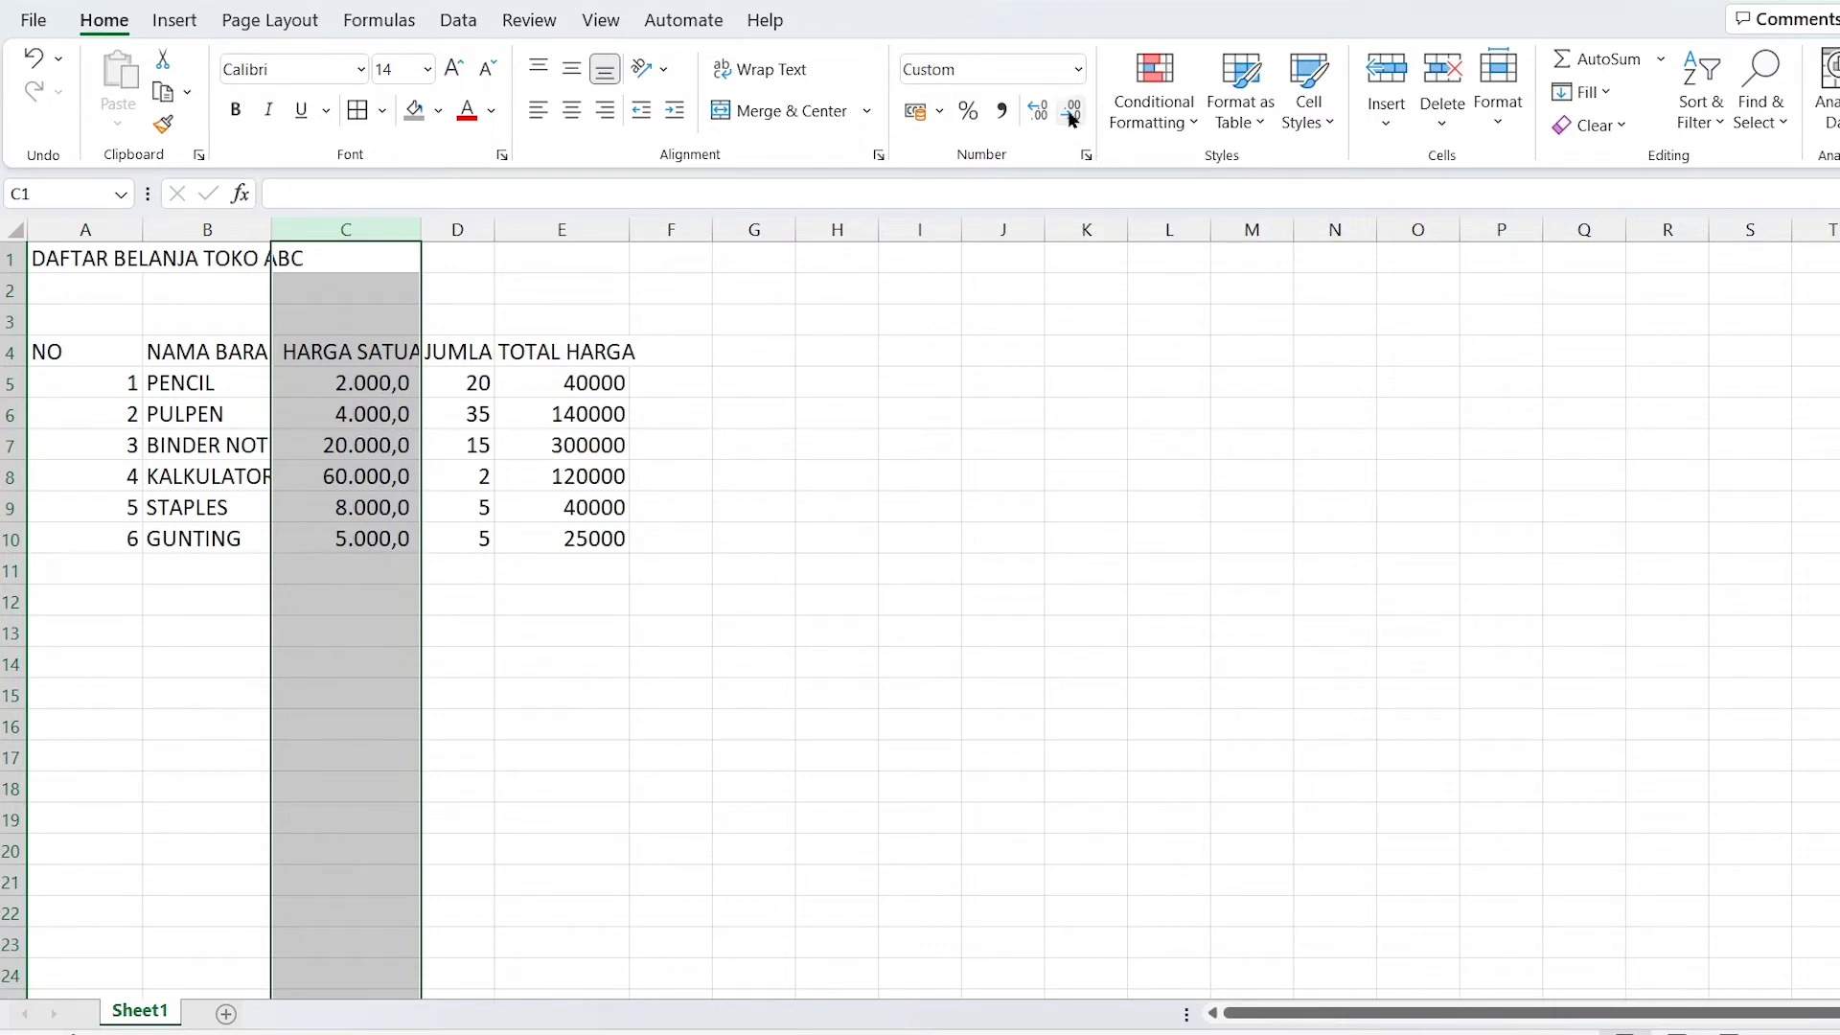
{"action": "left_click", "coordinate": [1072, 115]}
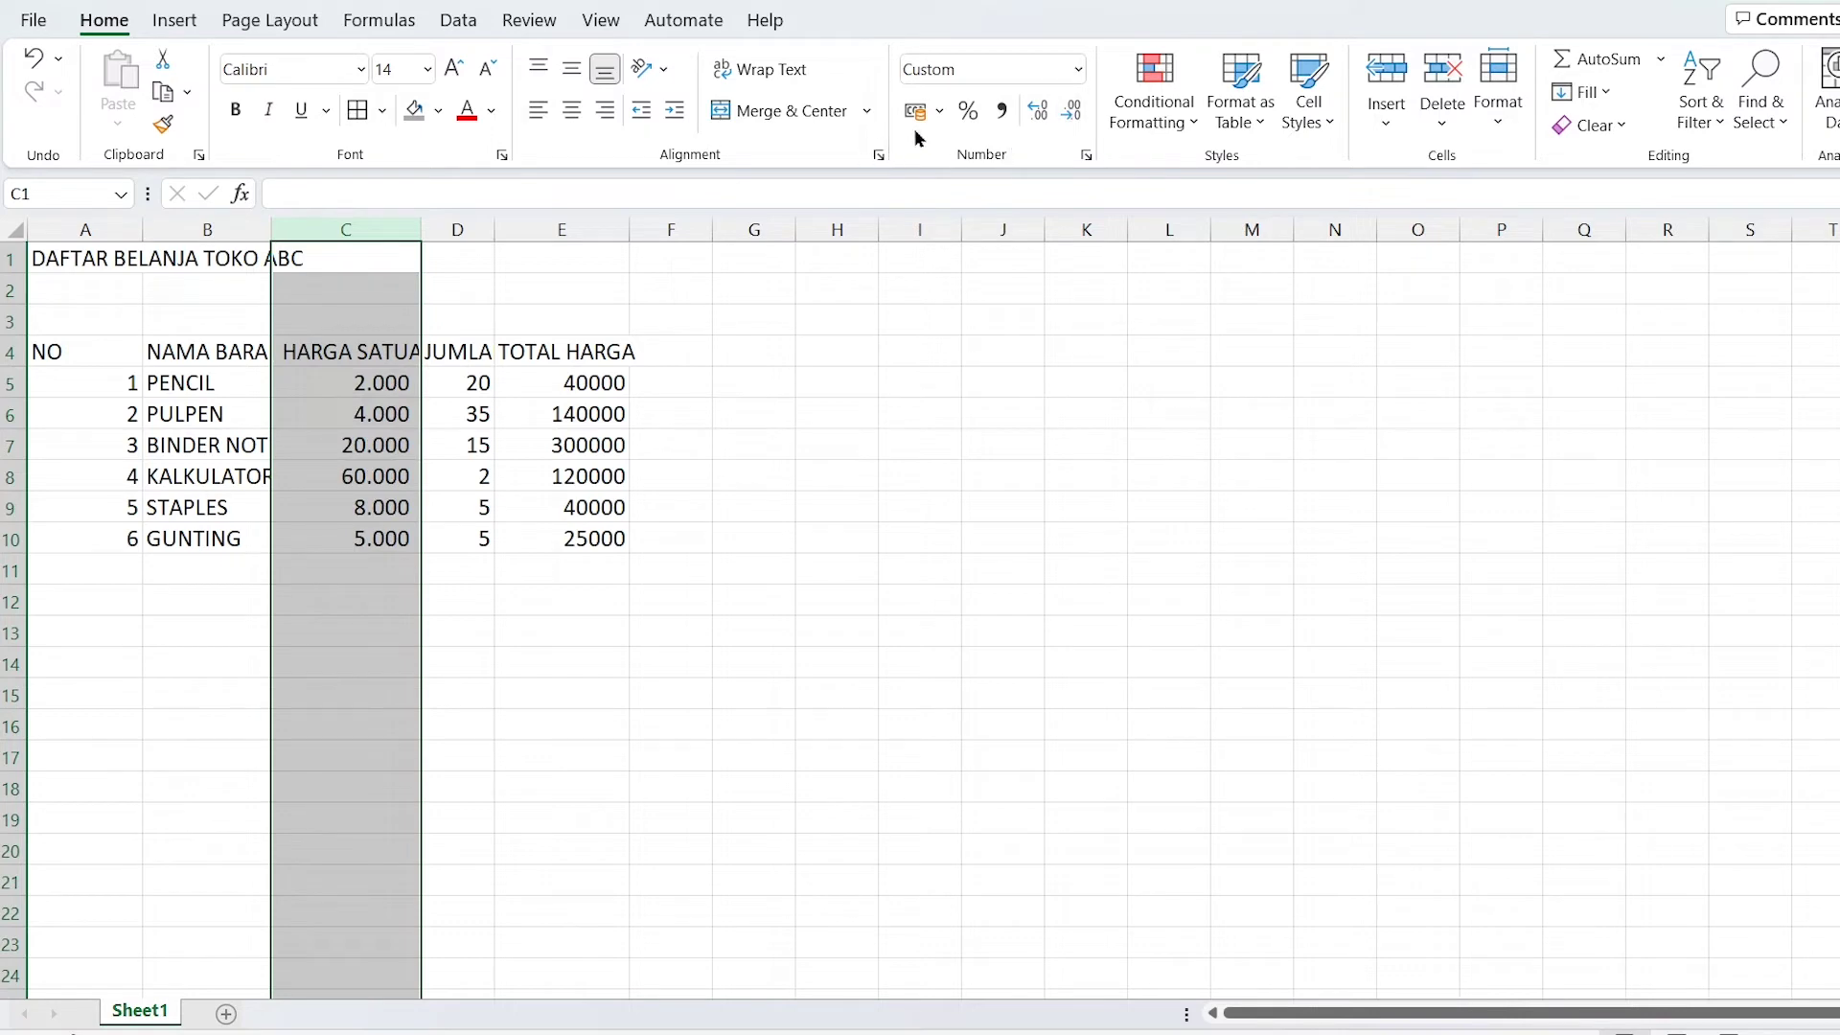
{"action": "left_click", "coordinate": [940, 112]}
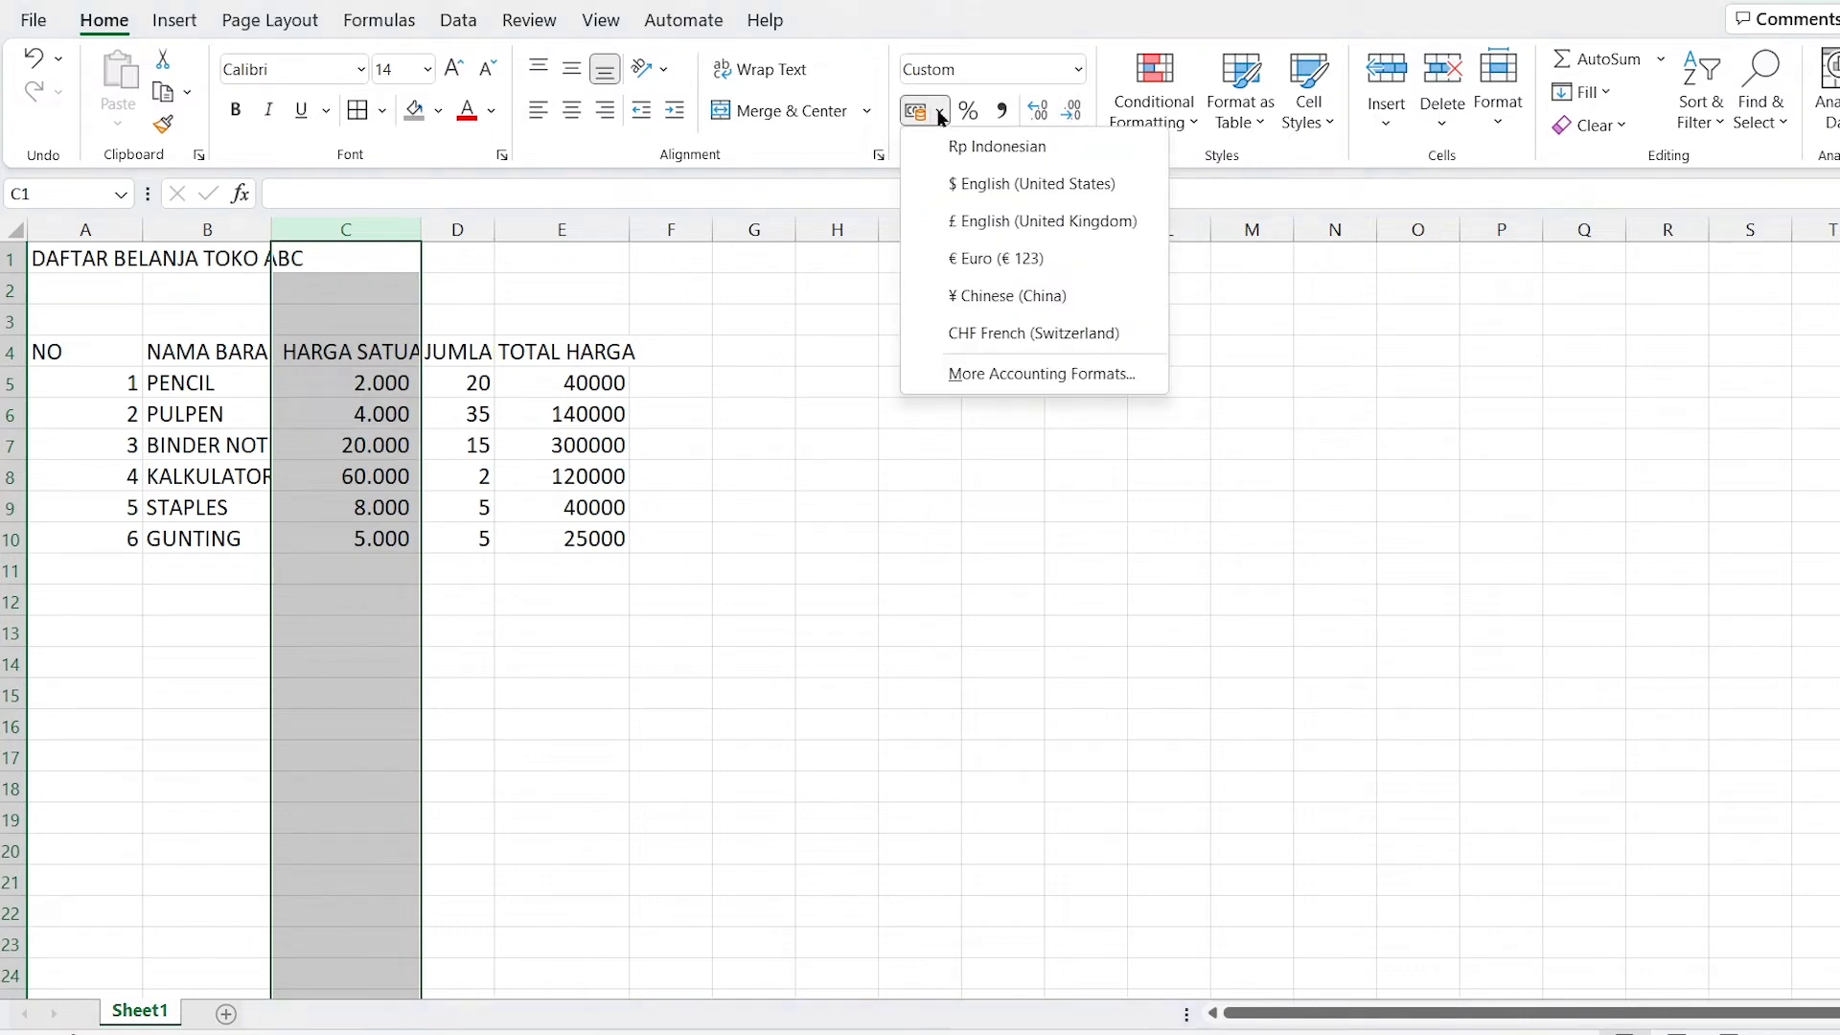
{"action": "left_click", "coordinate": [957, 146]}
{"action": "left_click", "coordinate": [676, 351]}
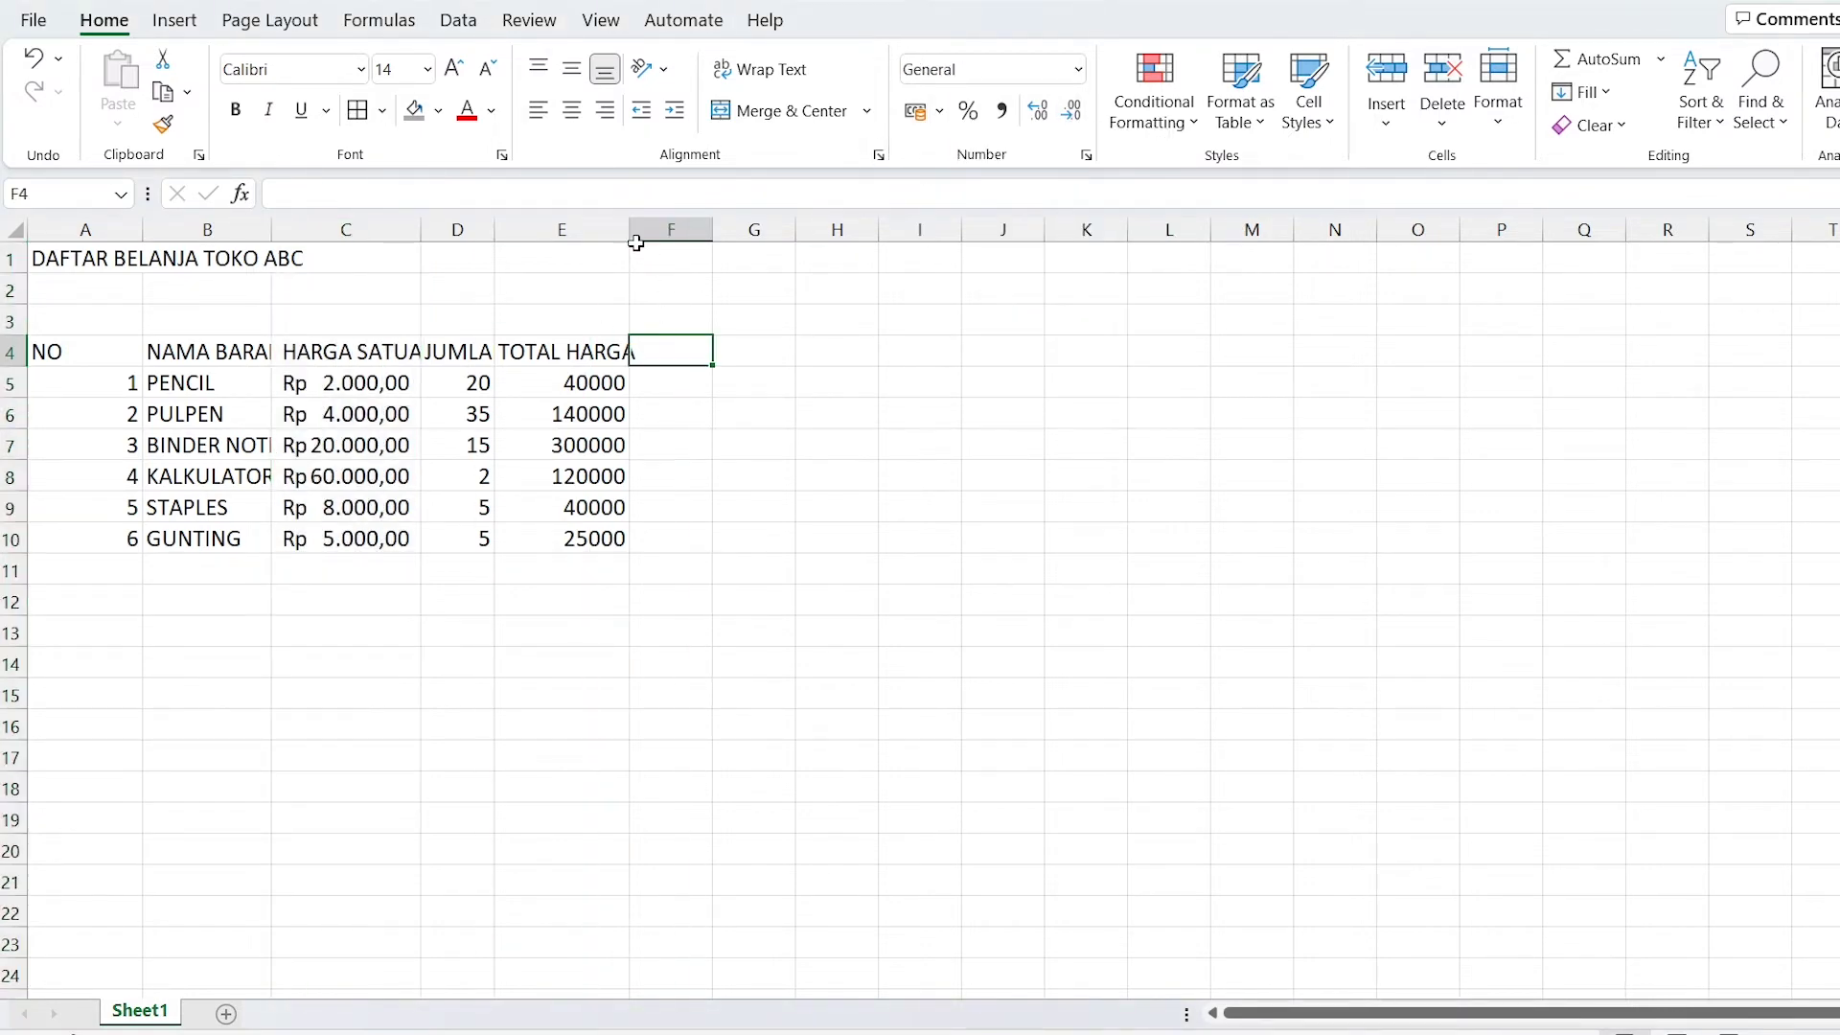
{"action": "left_click", "coordinate": [591, 251]}
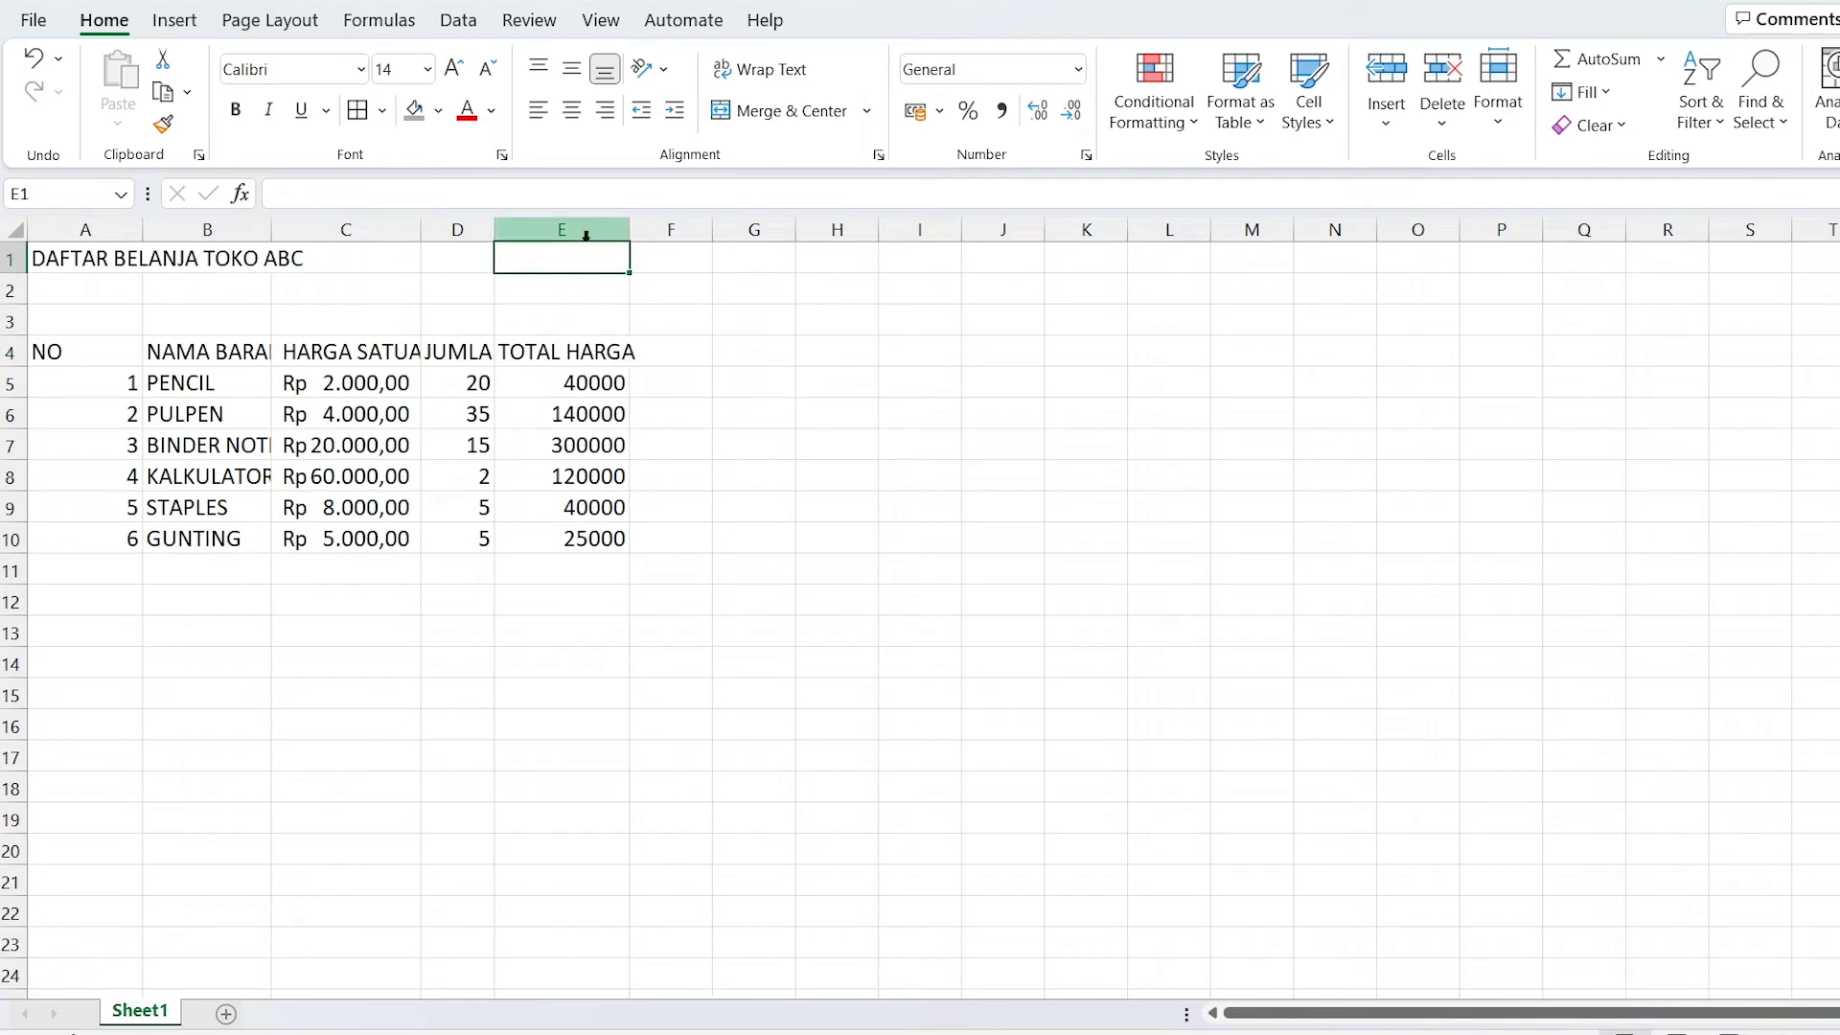
Give the TOTAL HARGA column E Comma Style and the Rp Indonesian accounting format.
{"action": "left_click", "coordinate": [586, 235]}
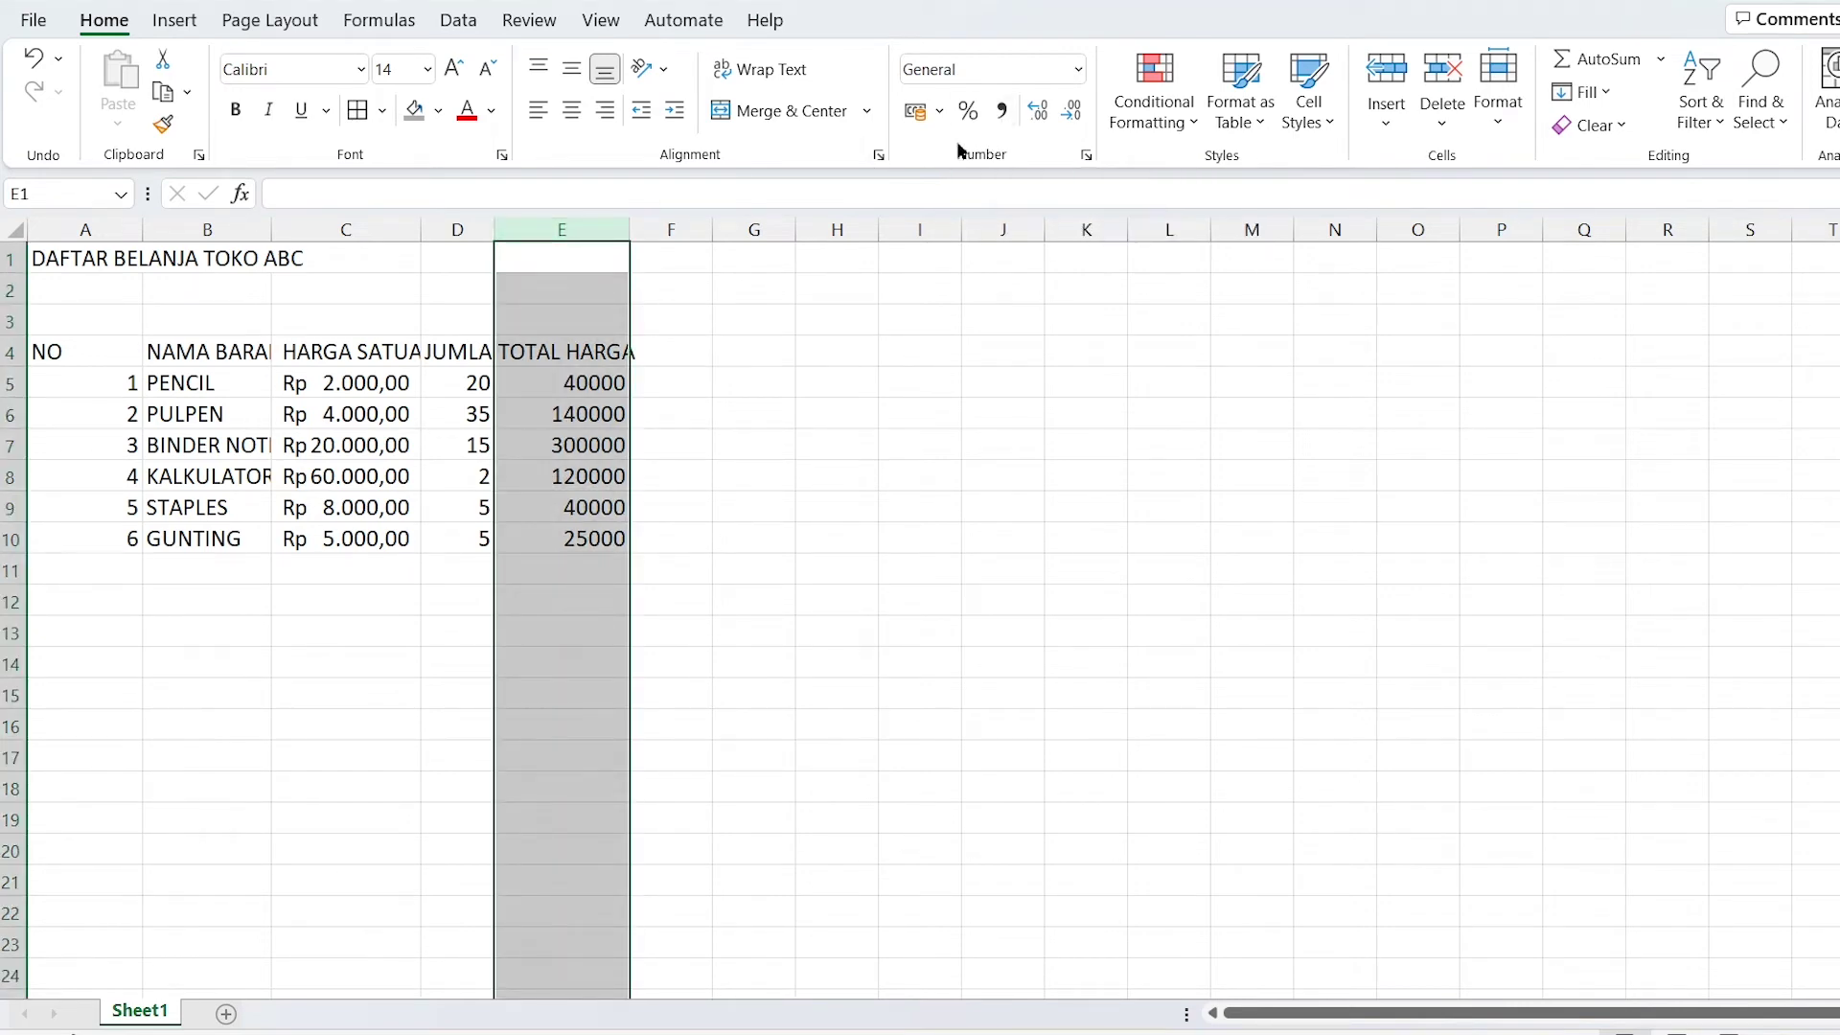
{"action": "left_click", "coordinate": [1003, 112]}
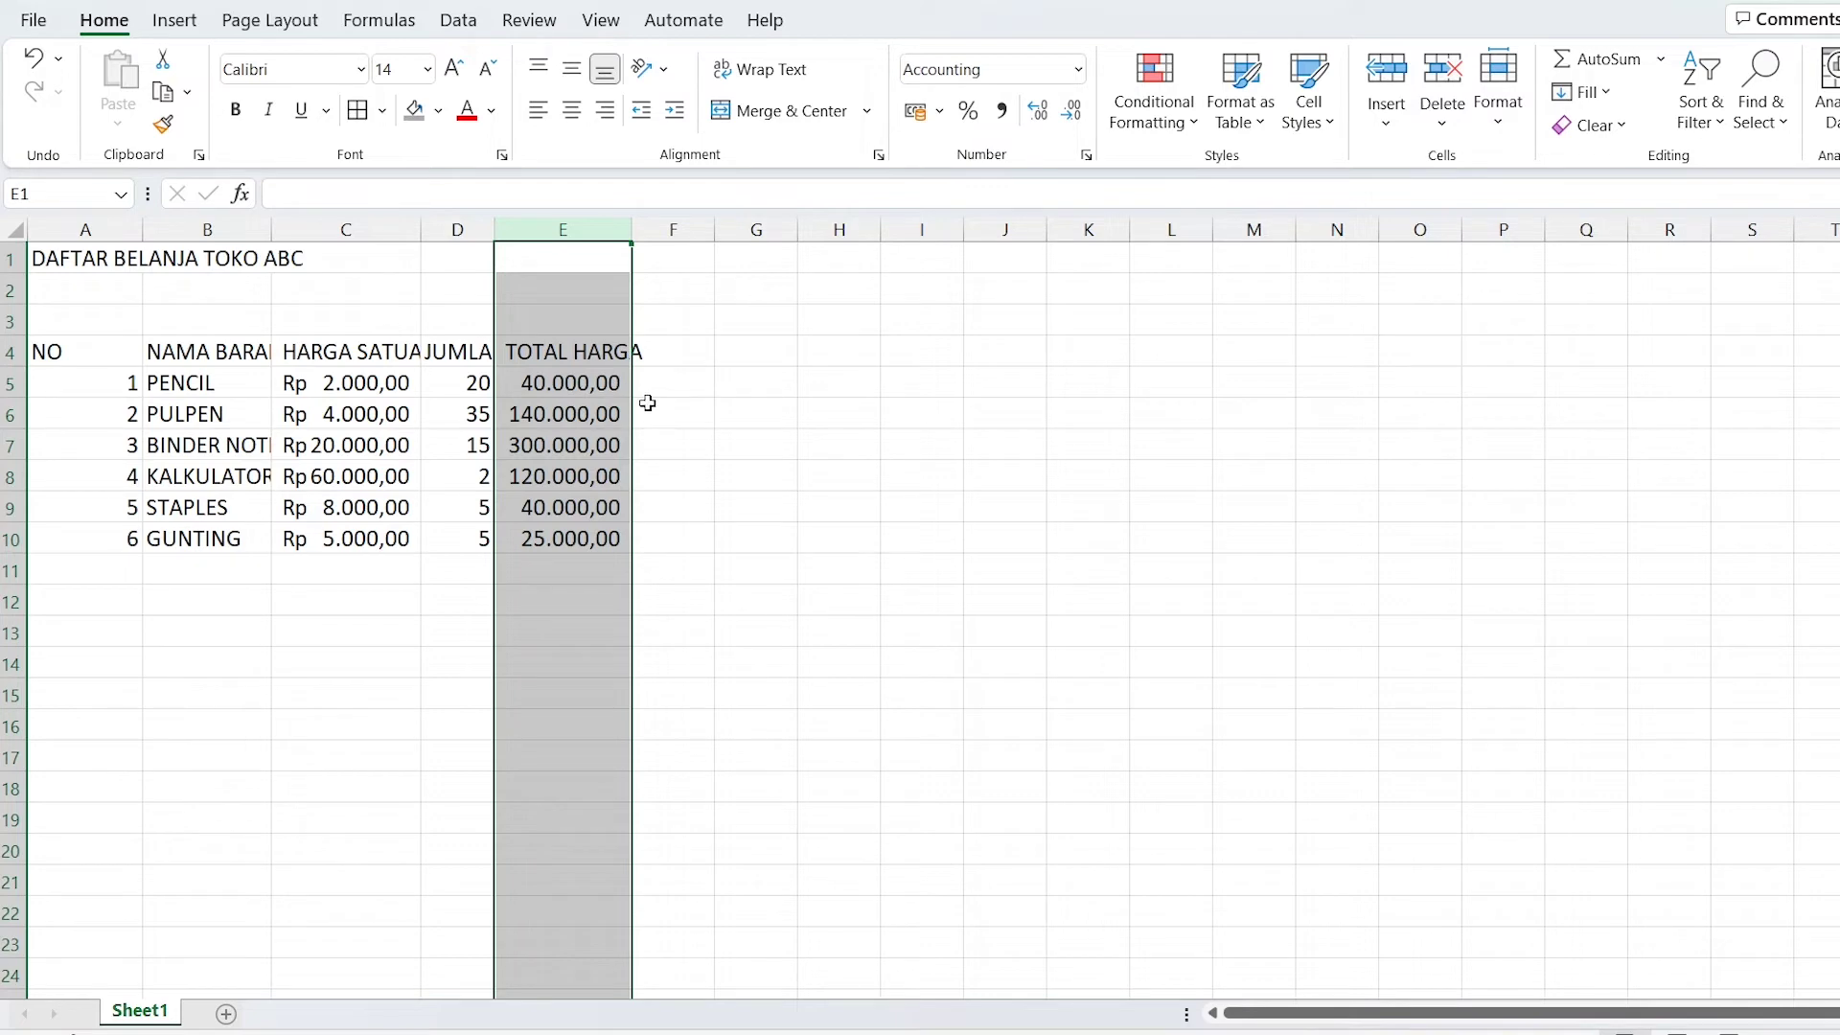
{"action": "left_click", "coordinate": [1075, 117]}
{"action": "left_click", "coordinate": [1075, 117]}
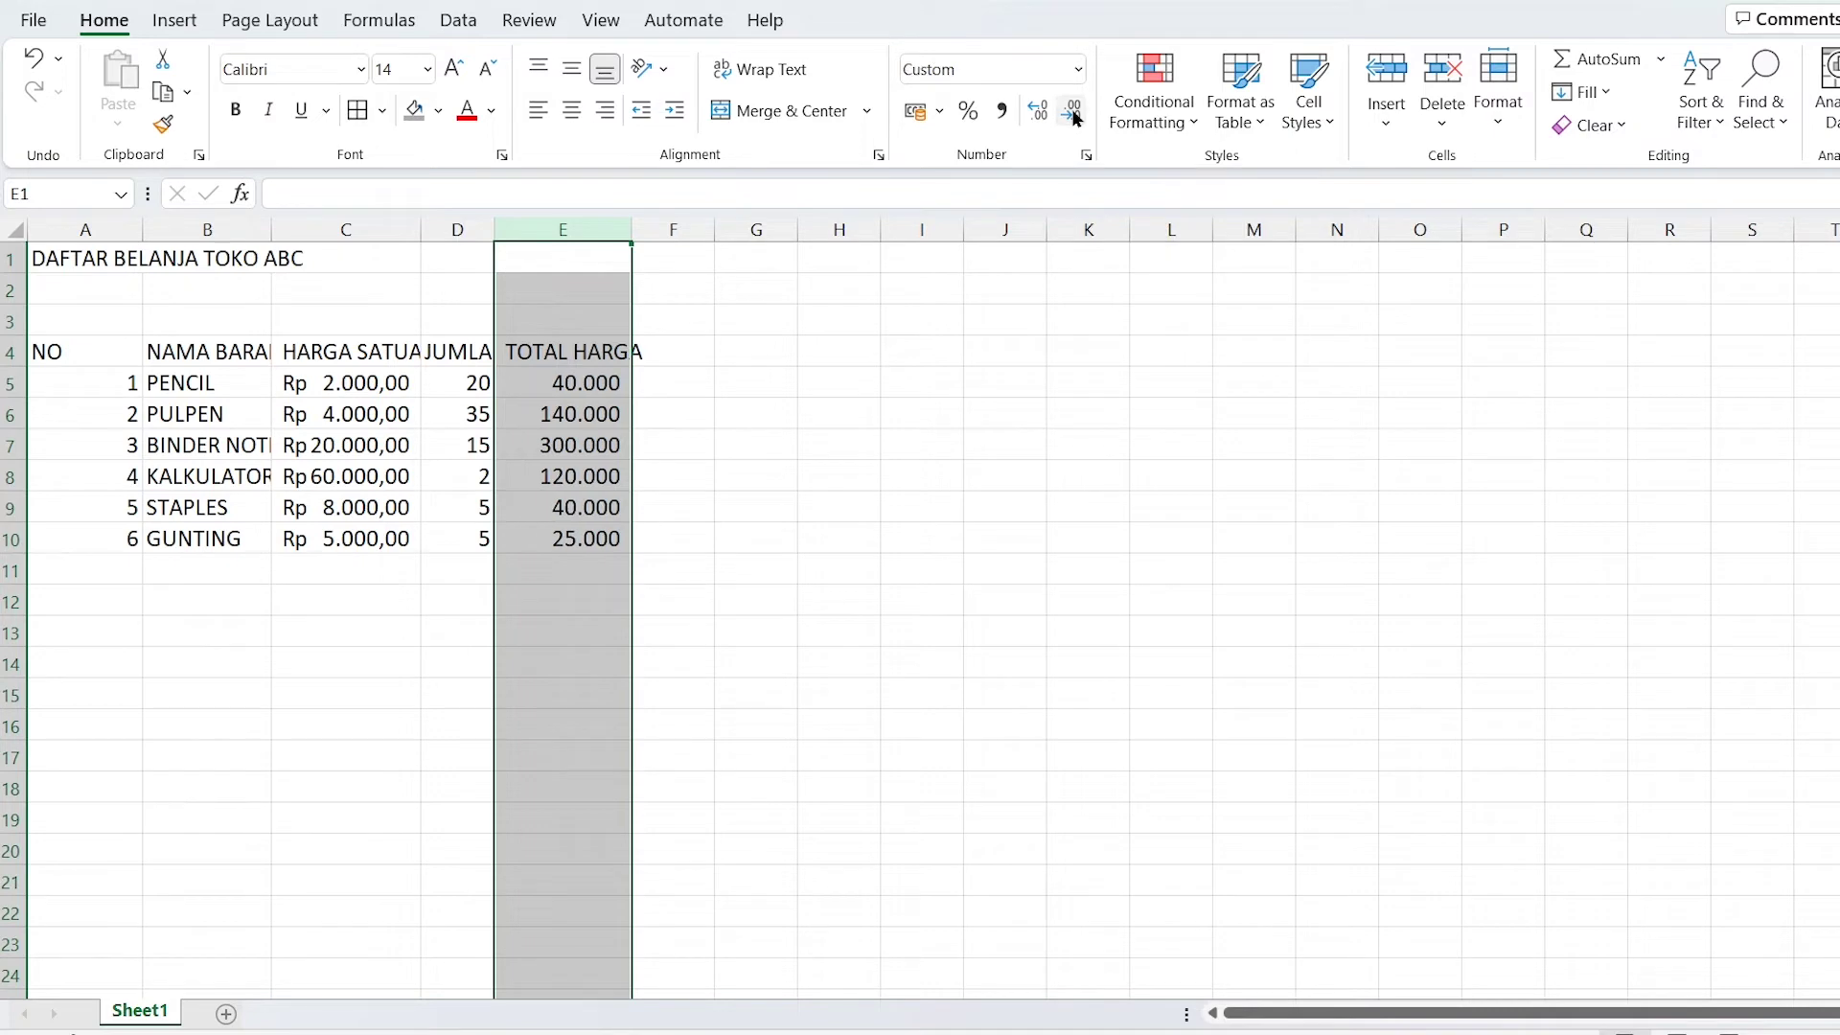
{"action": "left_click", "coordinate": [939, 114]}
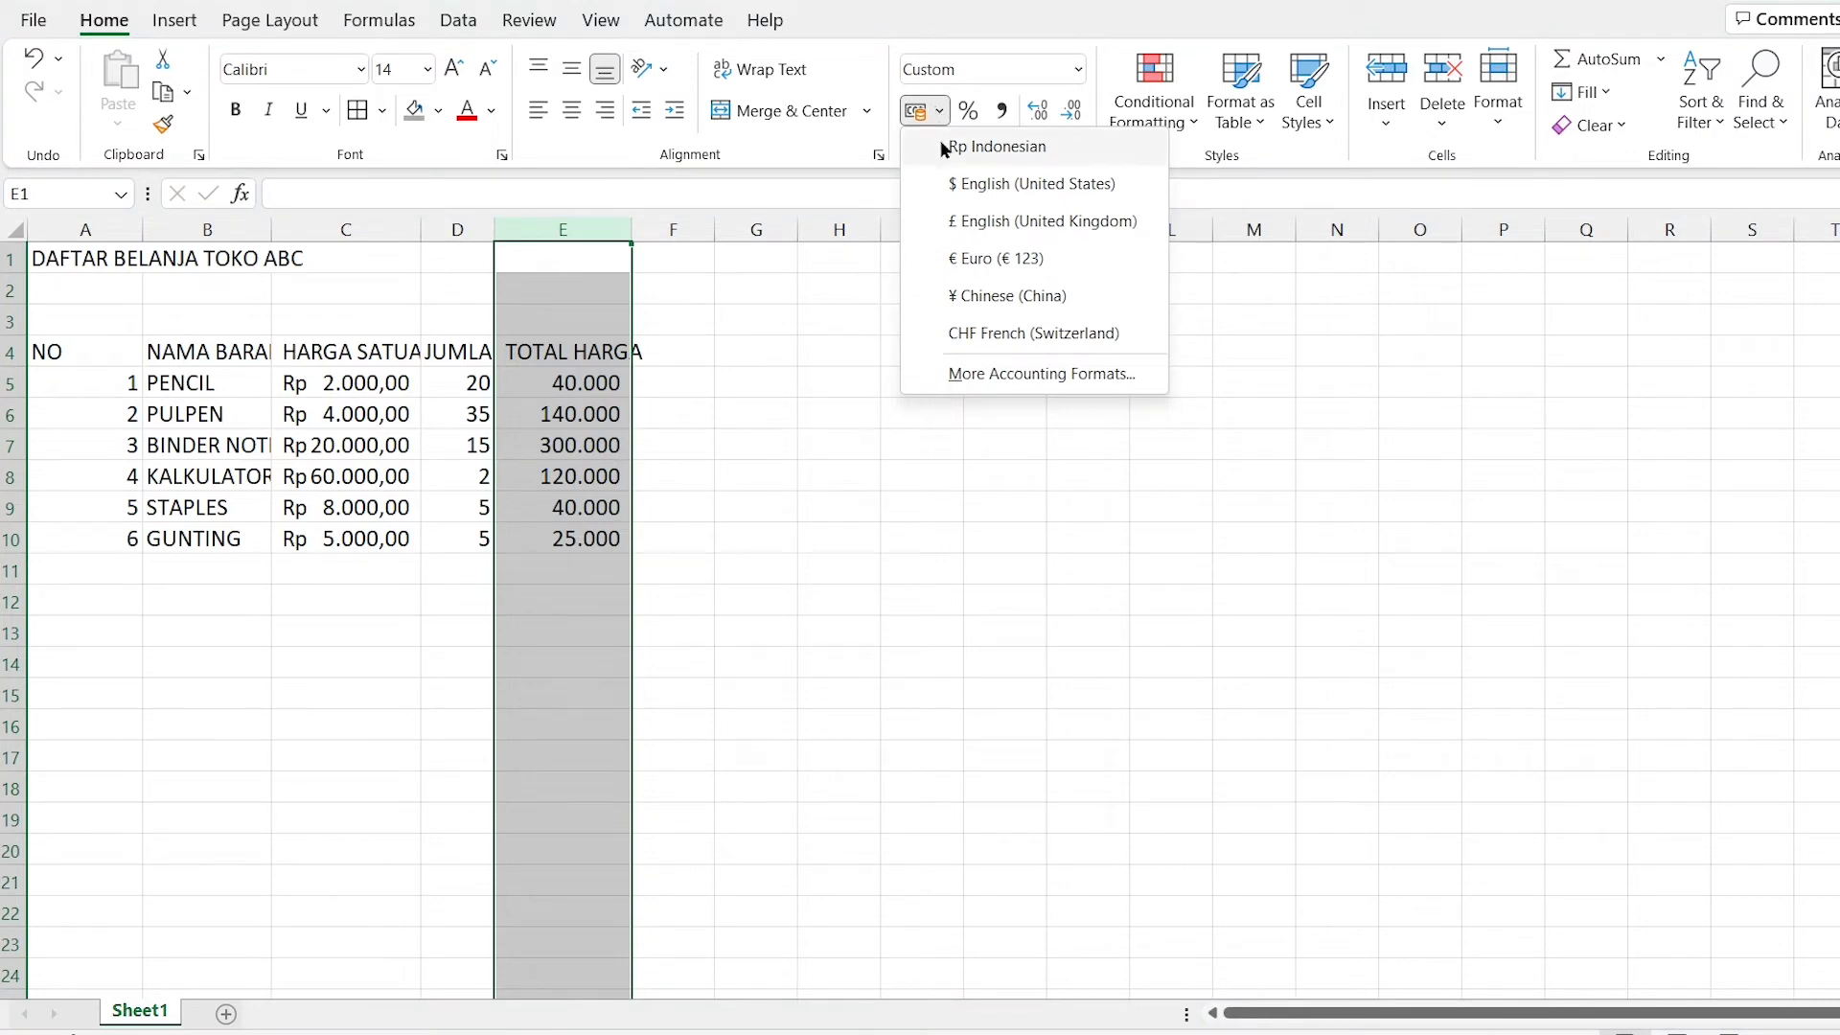
{"action": "left_click", "coordinate": [945, 148]}
{"action": "left_click", "coordinate": [678, 379]}
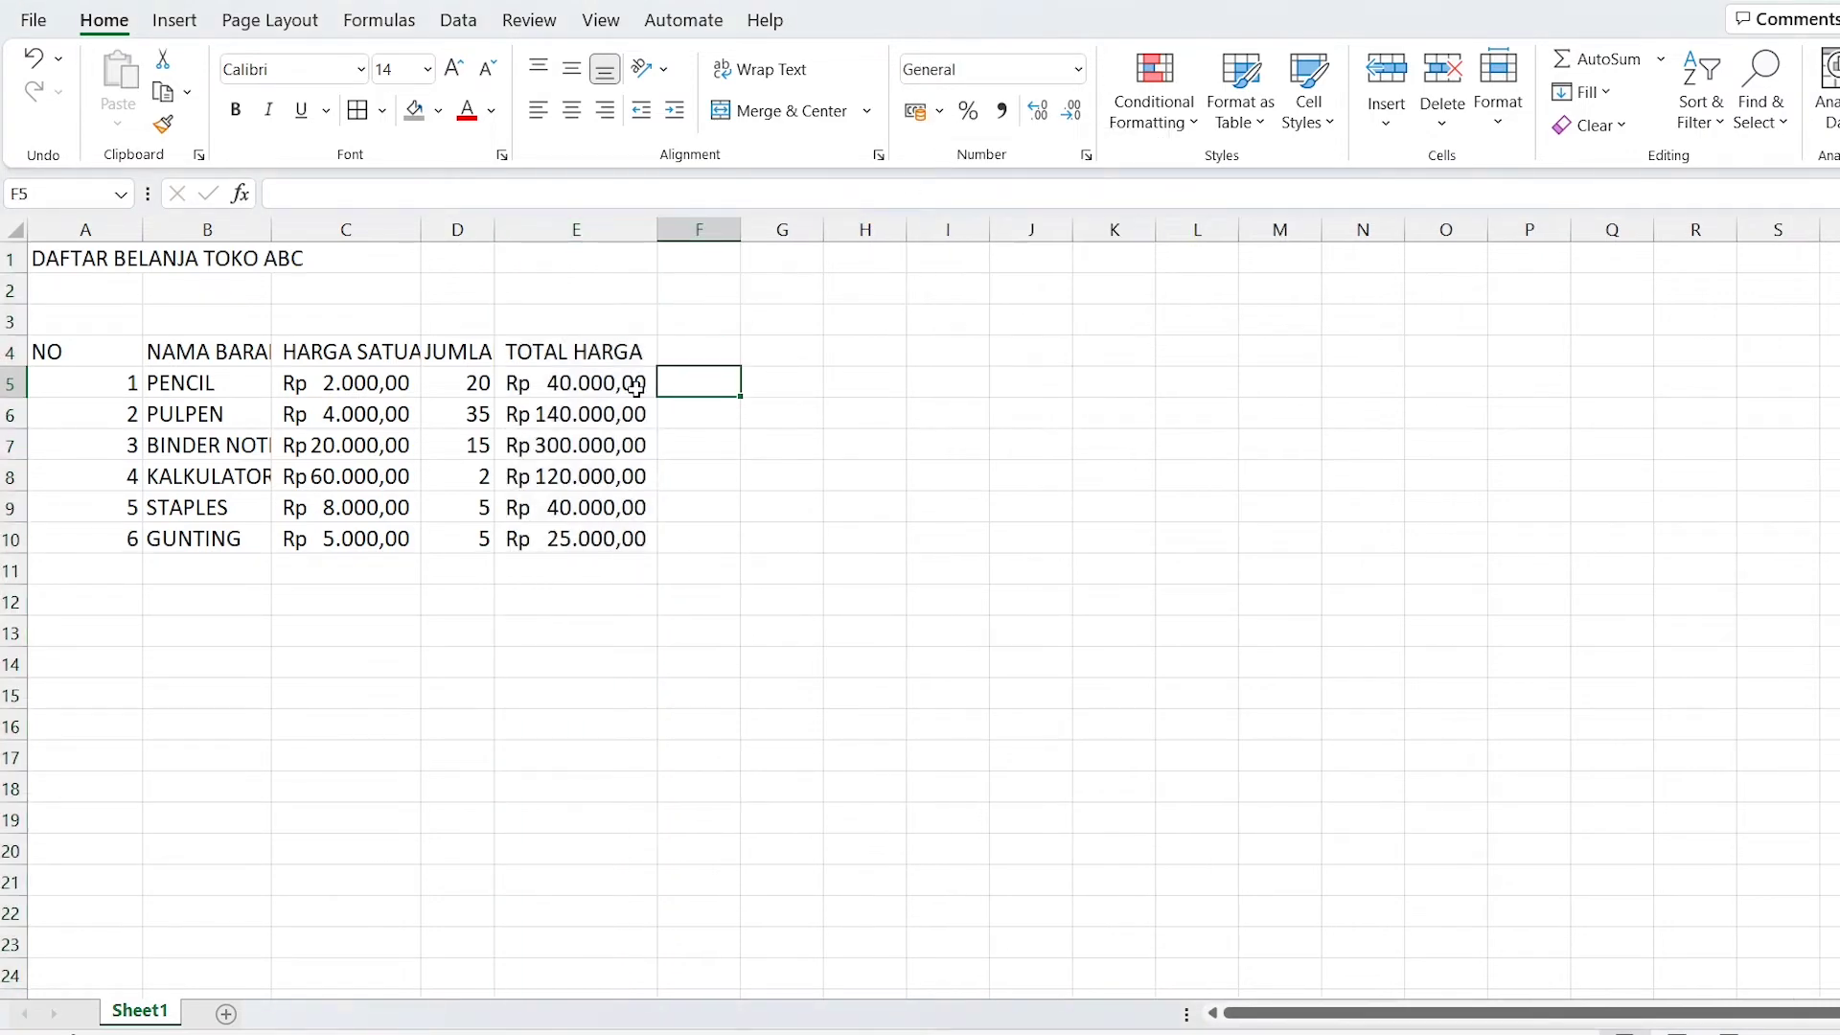
Remove the decimals from columns C and E so amounts read like Rp 2.000 and Rp 40.000.
{"action": "left_click", "coordinate": [371, 252]}
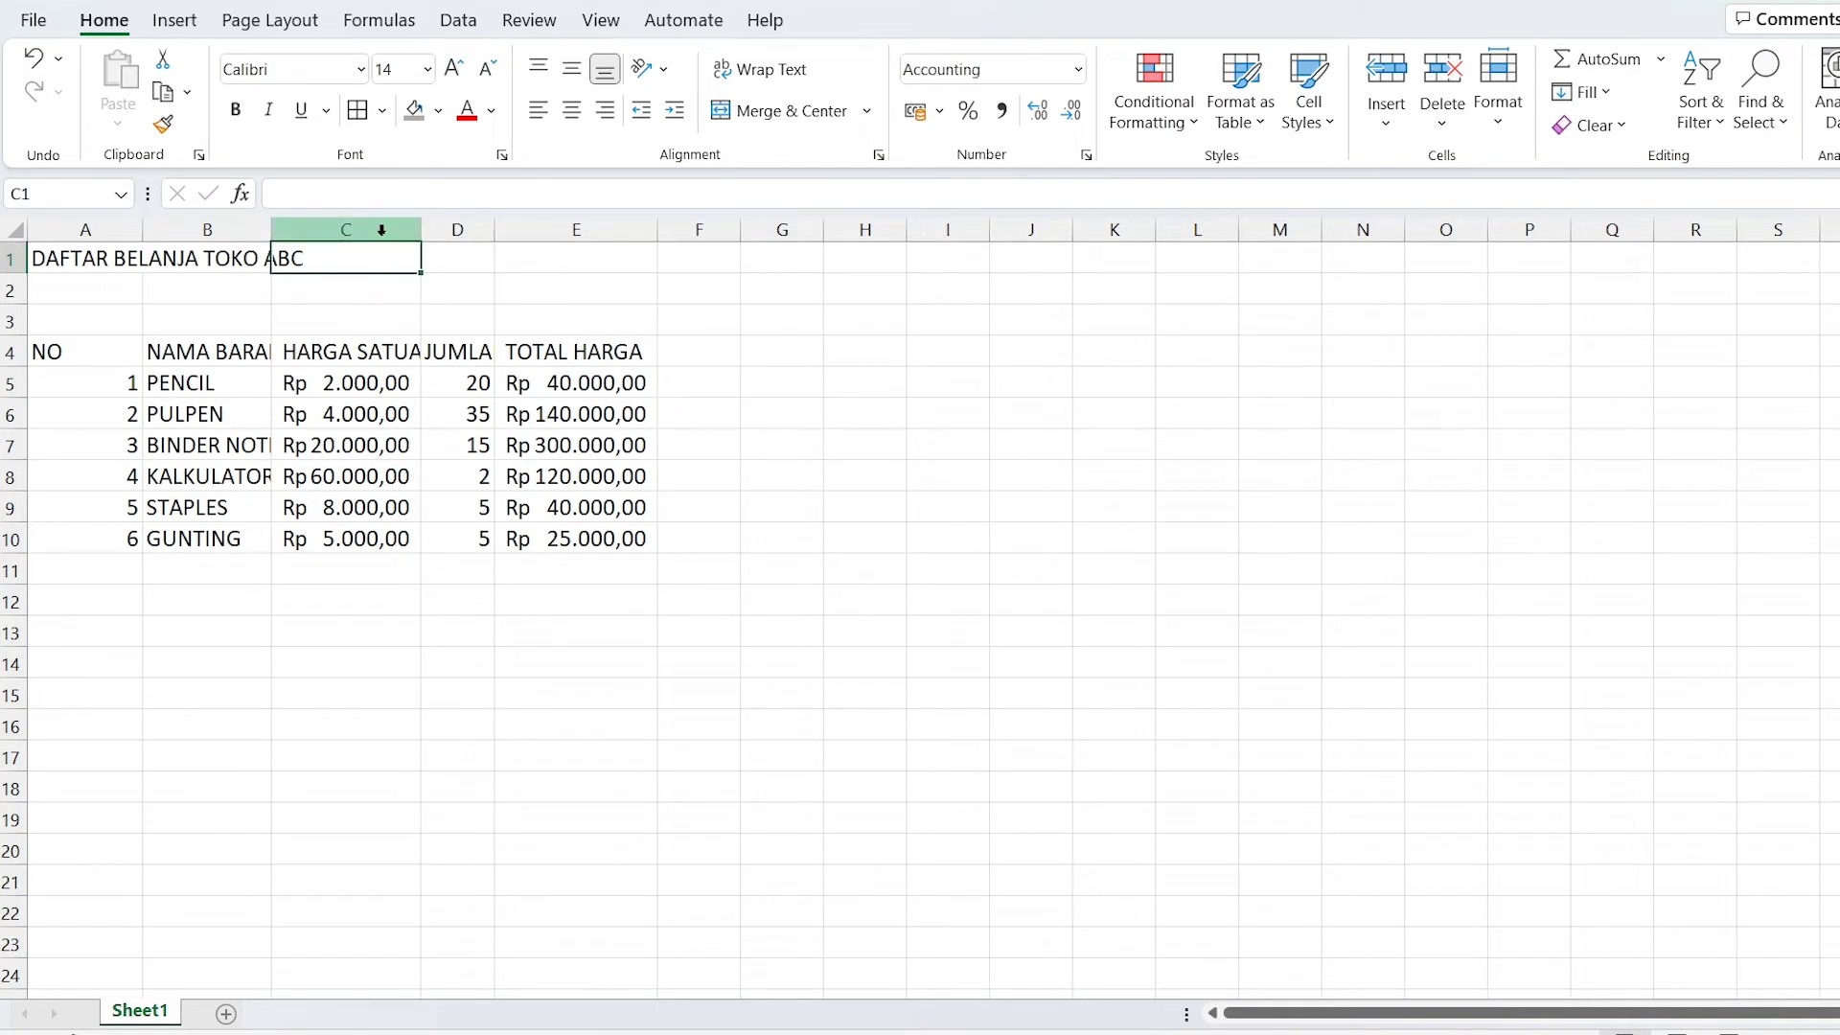
{"action": "left_click", "coordinate": [379, 230]}
{"action": "left_click", "coordinate": [1071, 118]}
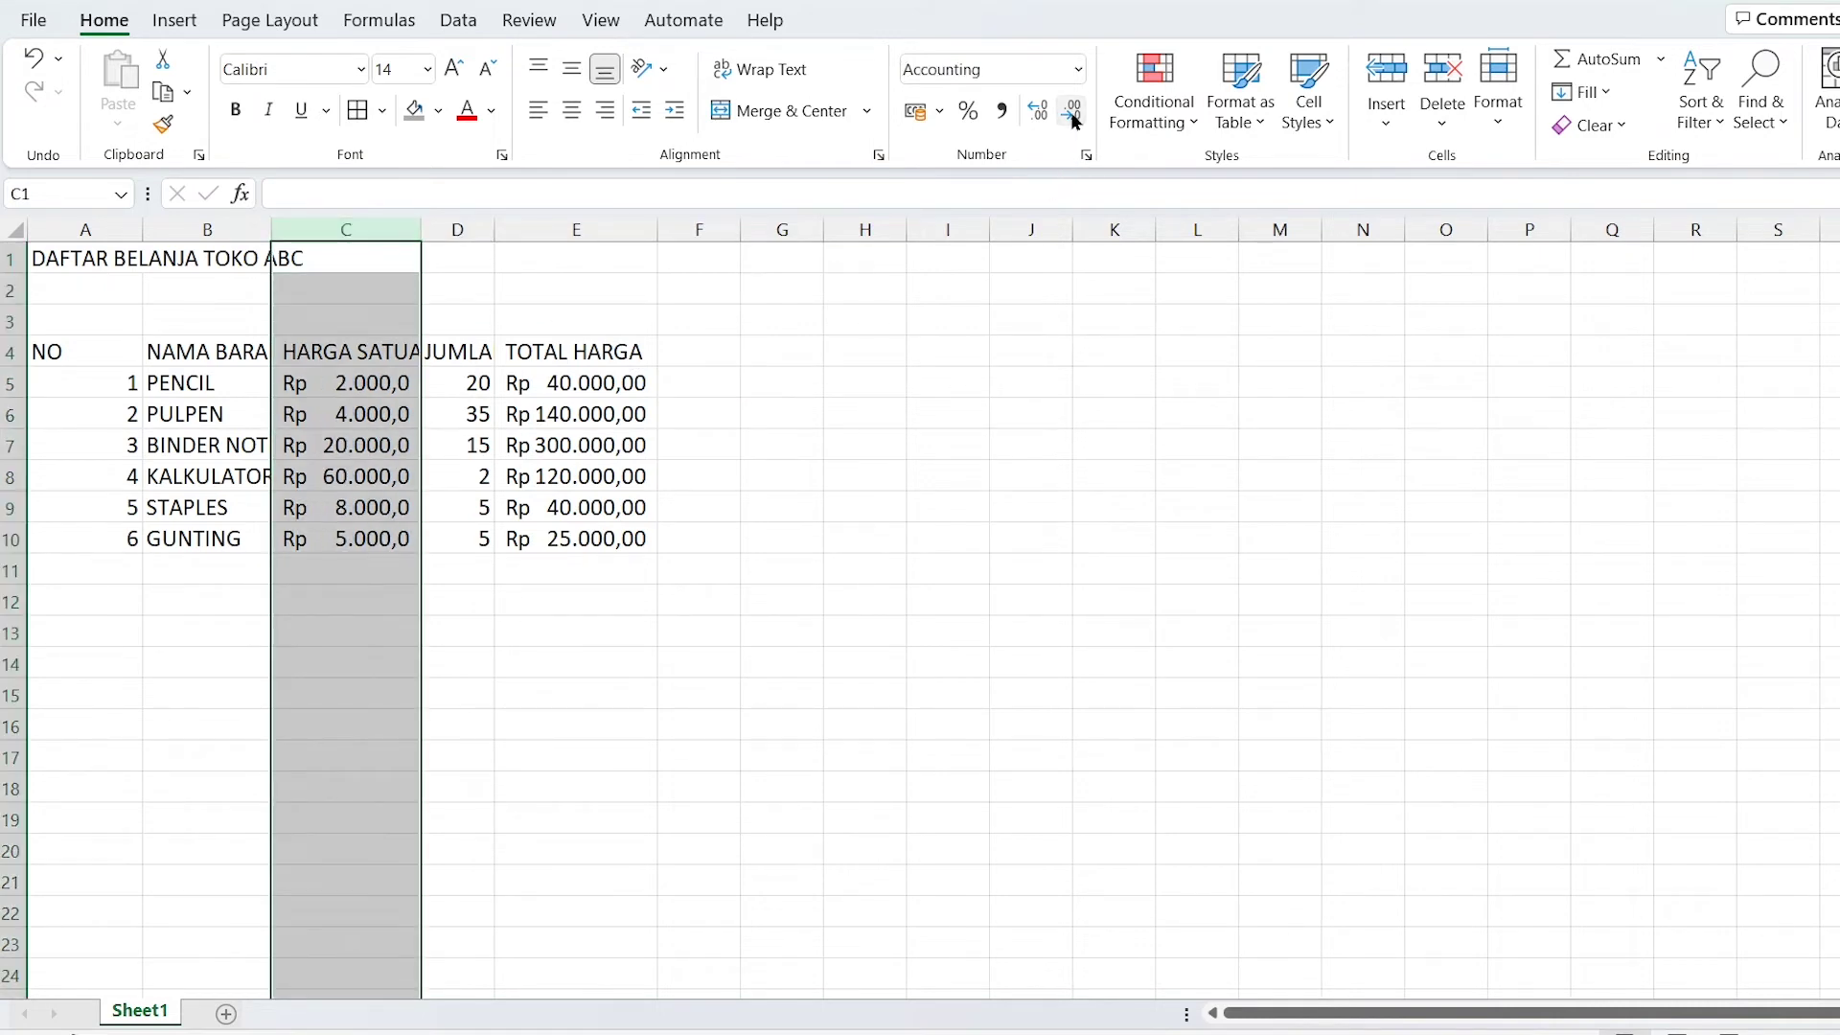
{"action": "left_click", "coordinate": [1071, 118]}
{"action": "left_click", "coordinate": [463, 726]}
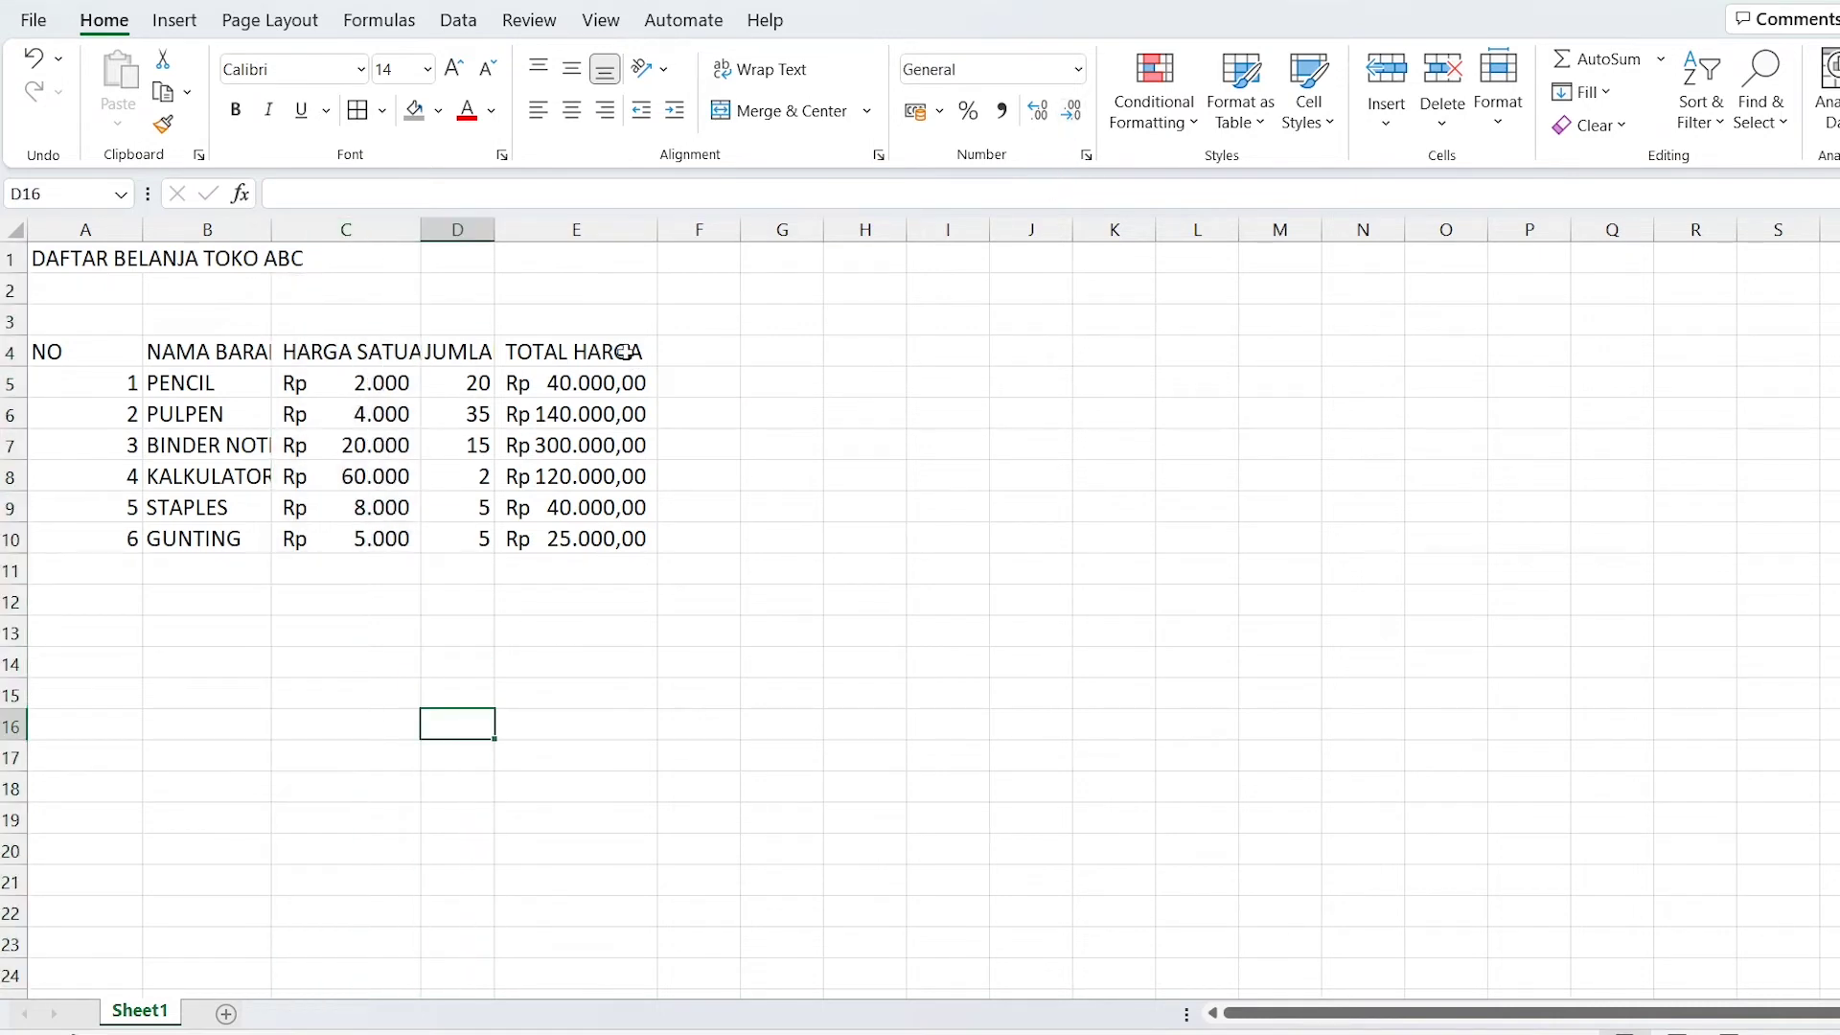
{"action": "left_click", "coordinate": [619, 230]}
{"action": "left_click", "coordinate": [1075, 115]}
{"action": "left_click", "coordinate": [1075, 115]}
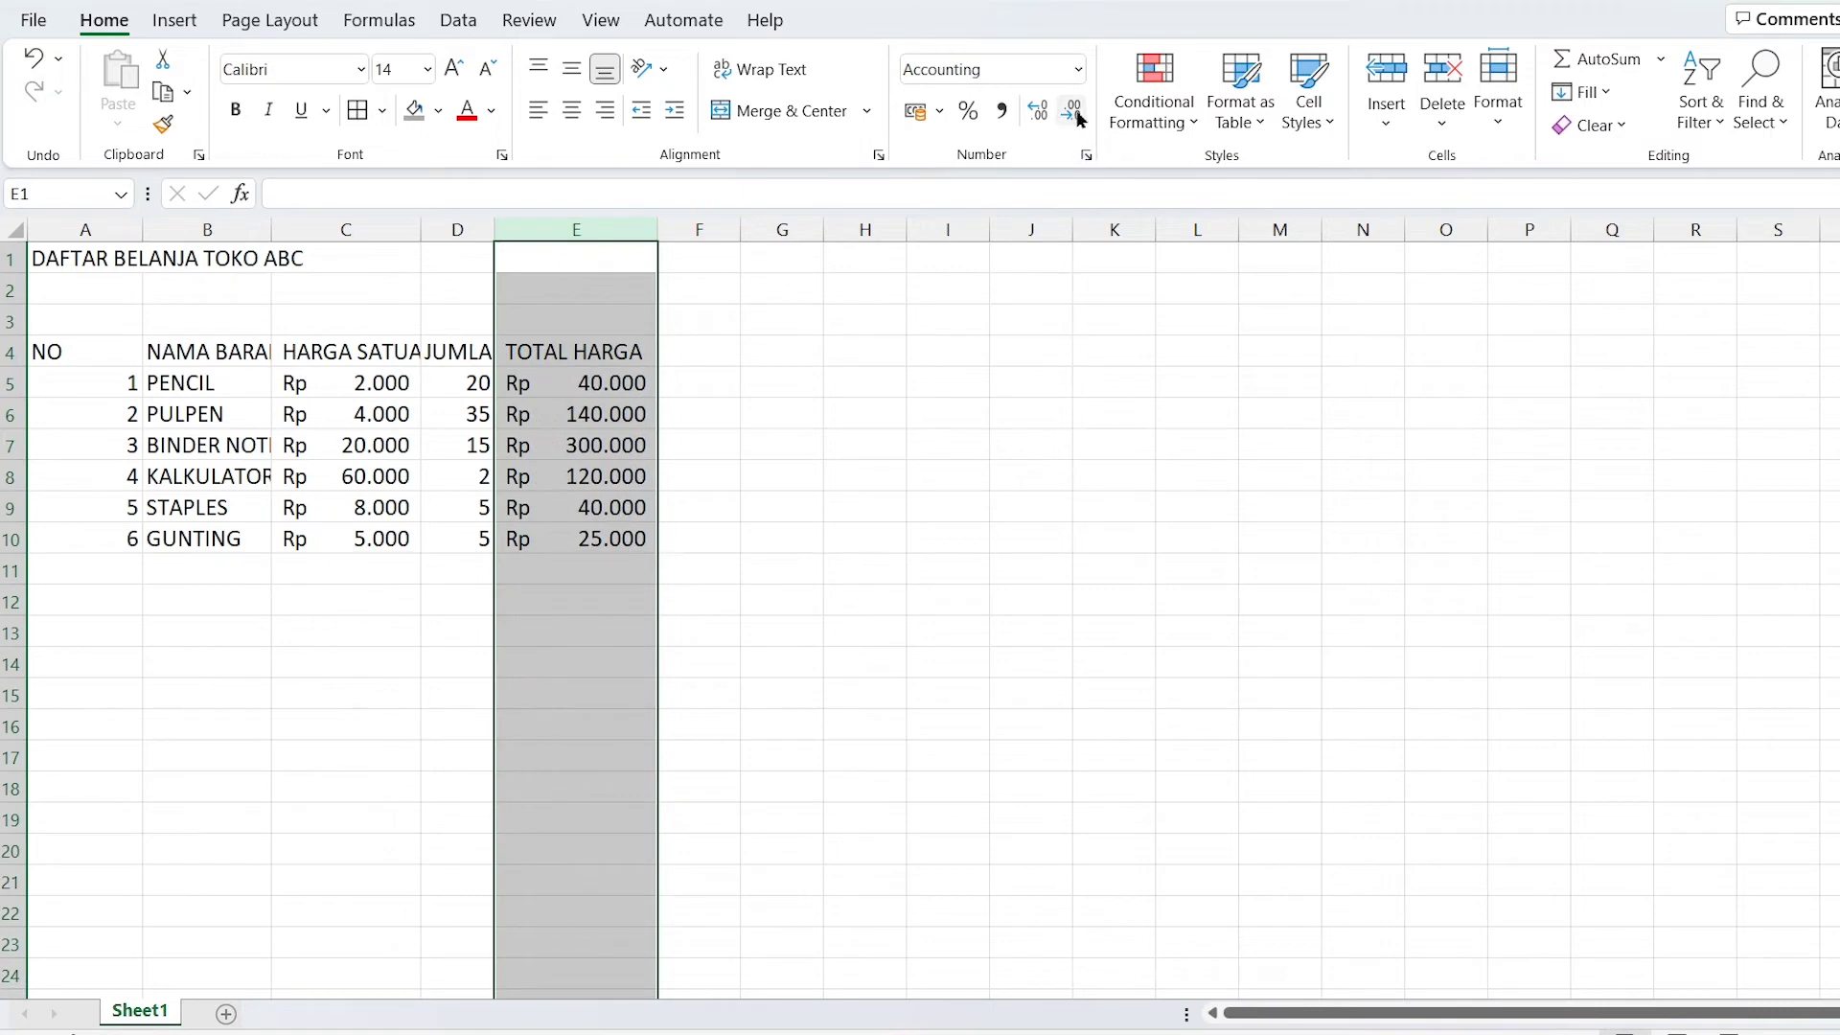
{"action": "left_click", "coordinate": [855, 407]}
{"action": "left_click", "coordinate": [587, 575]}
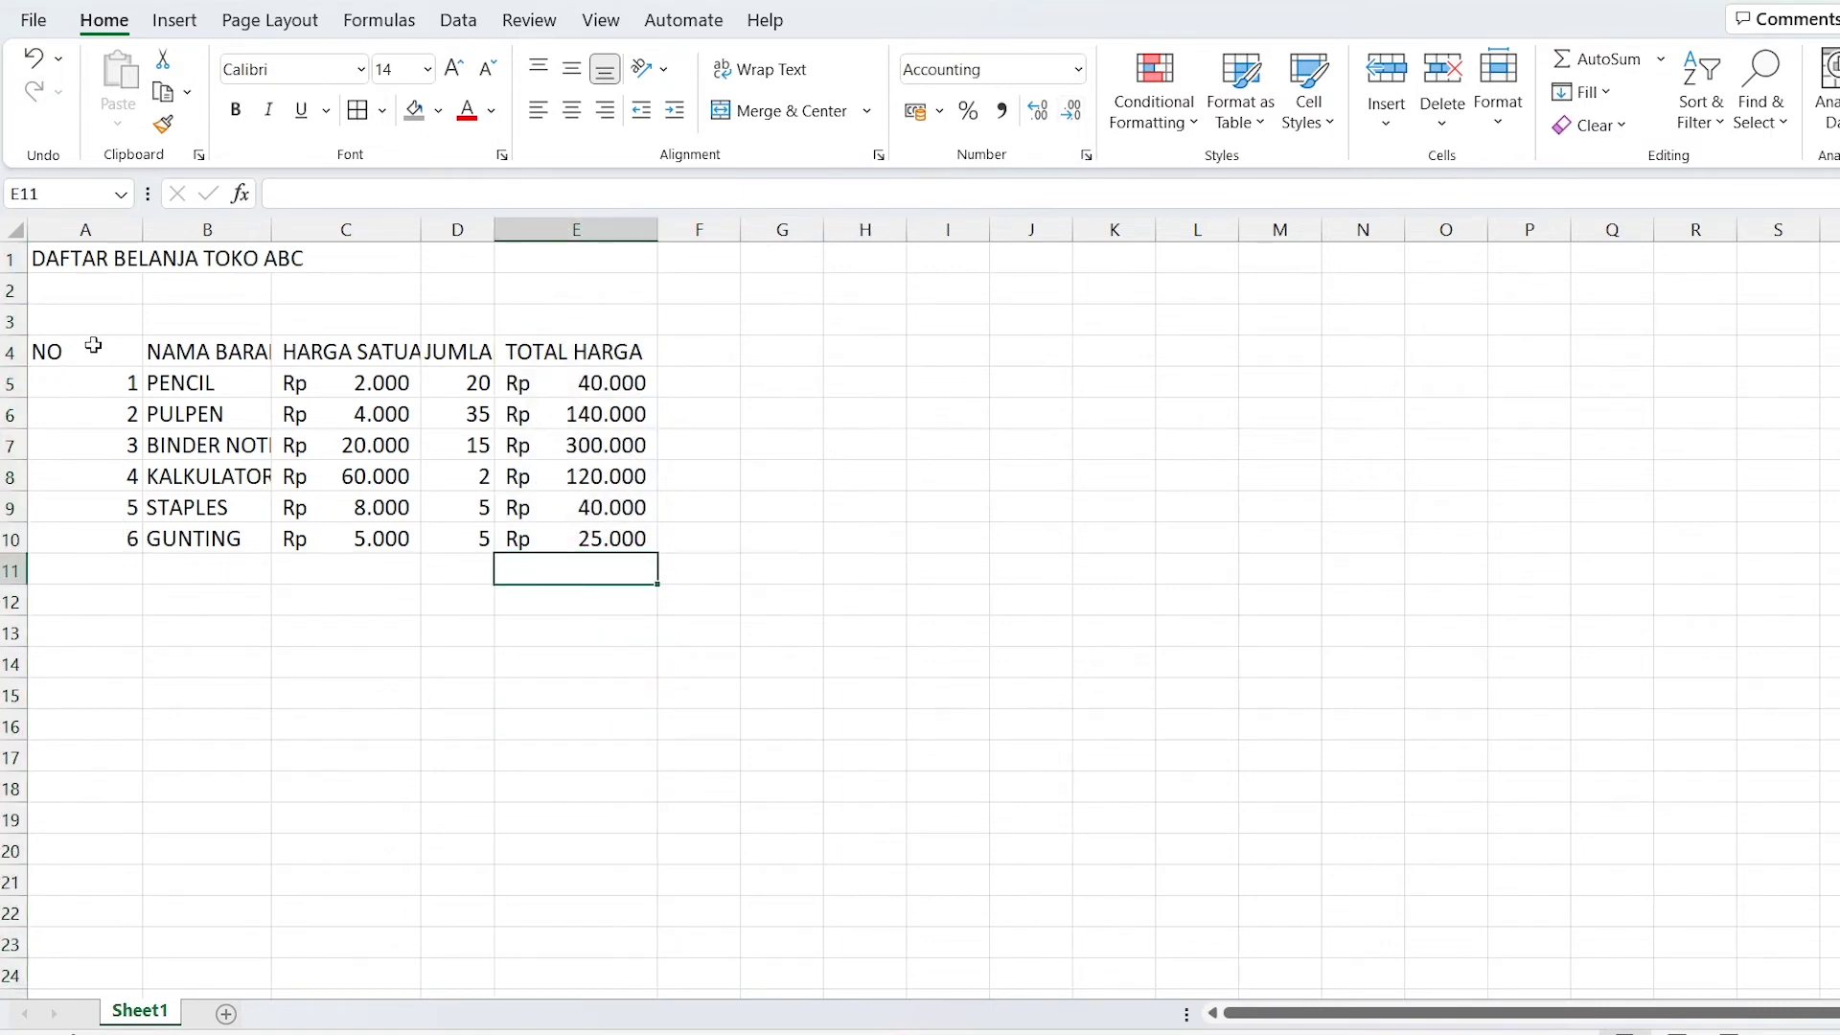
{"action": "key", "text": "Down"}
{"action": "key", "text": "Left"}
{"action": "key", "text": "Left"}
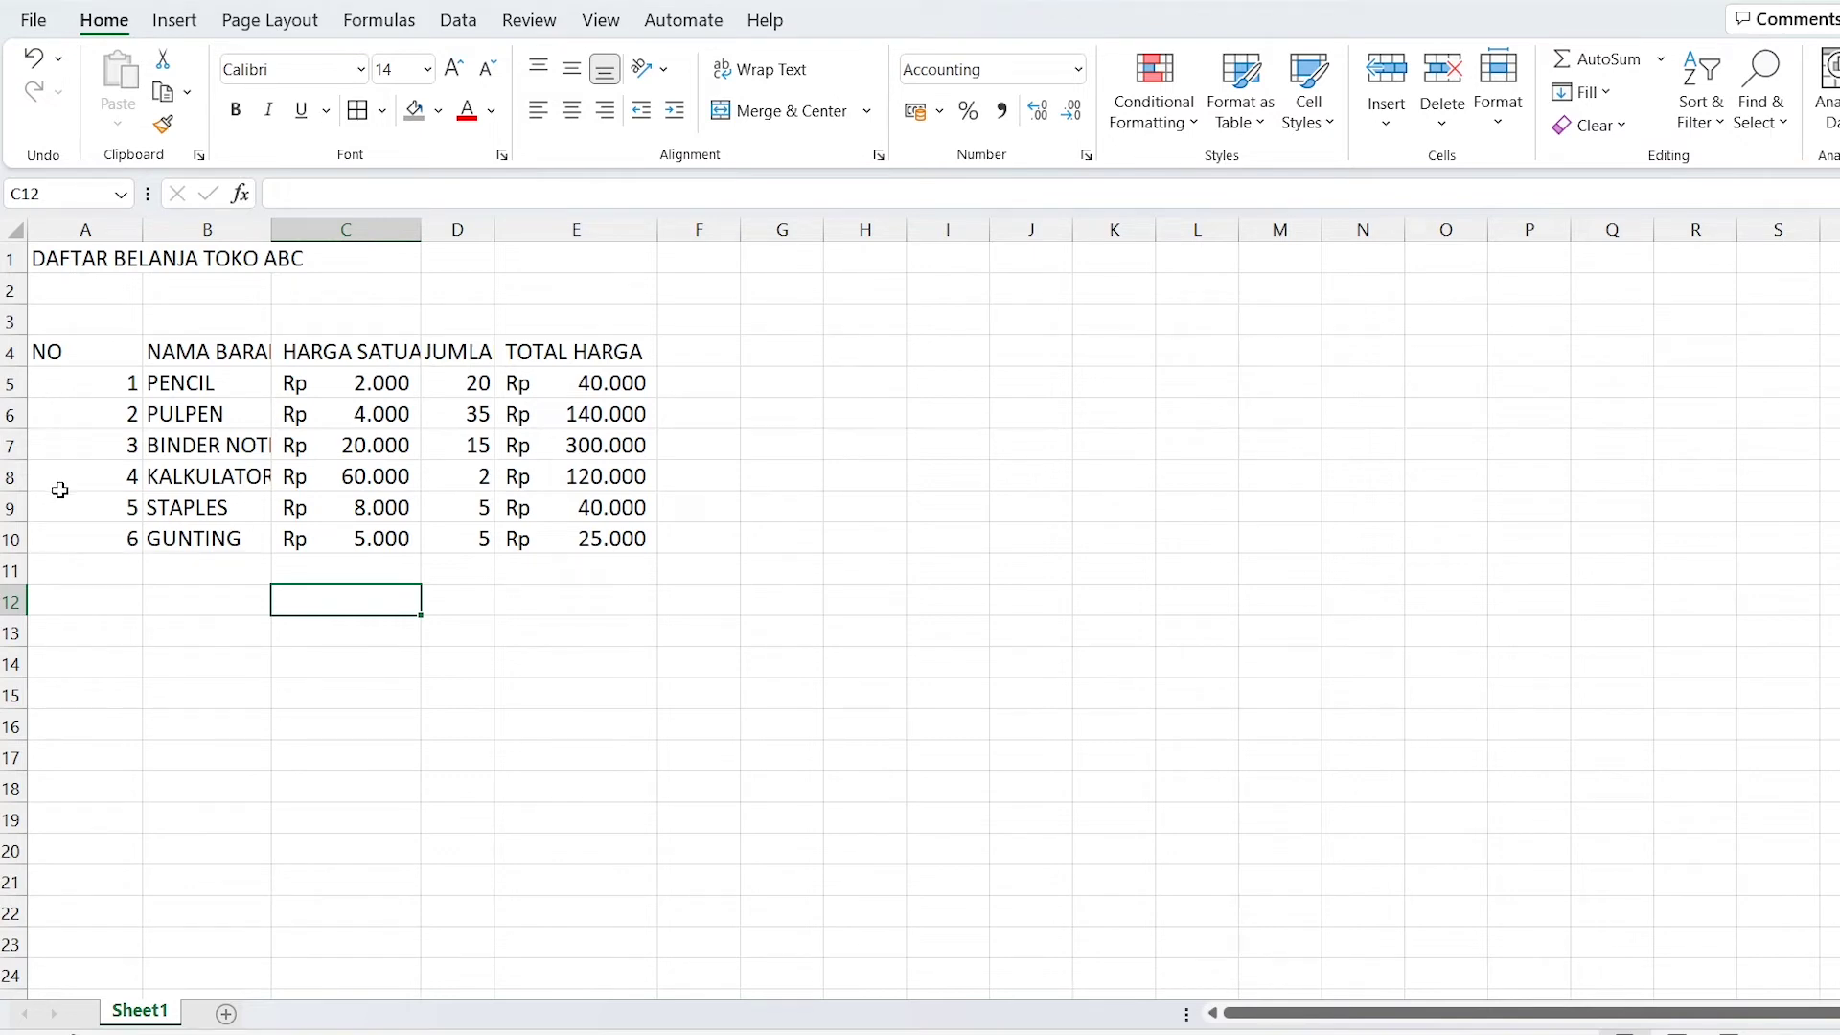
Apply All Borders to every cell of the table range A4:E10.
{"action": "mouse_move", "coordinate": [91, 353]}
{"action": "left_mouse_down"}
{"action": "mouse_move", "coordinate": [228, 360]}
{"action": "mouse_move", "coordinate": [598, 542]}
{"action": "left_mouse_up"}
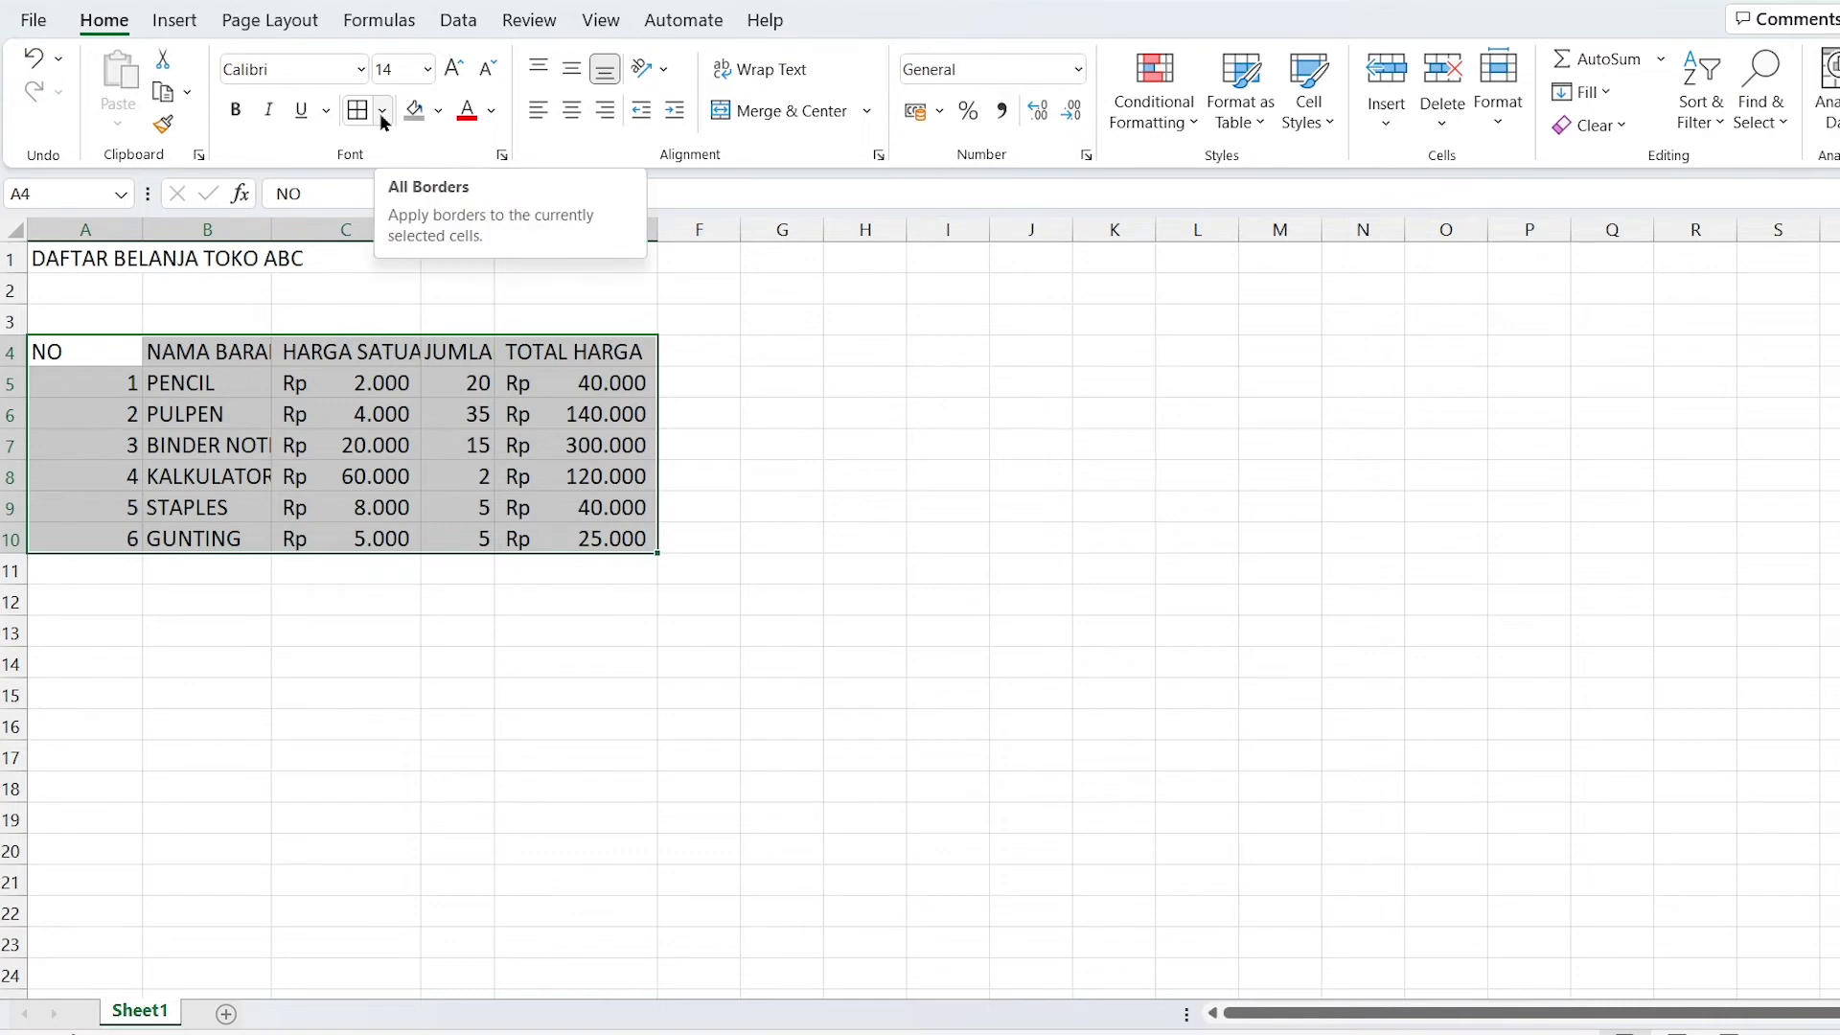
{"action": "left_click", "coordinate": [381, 113]}
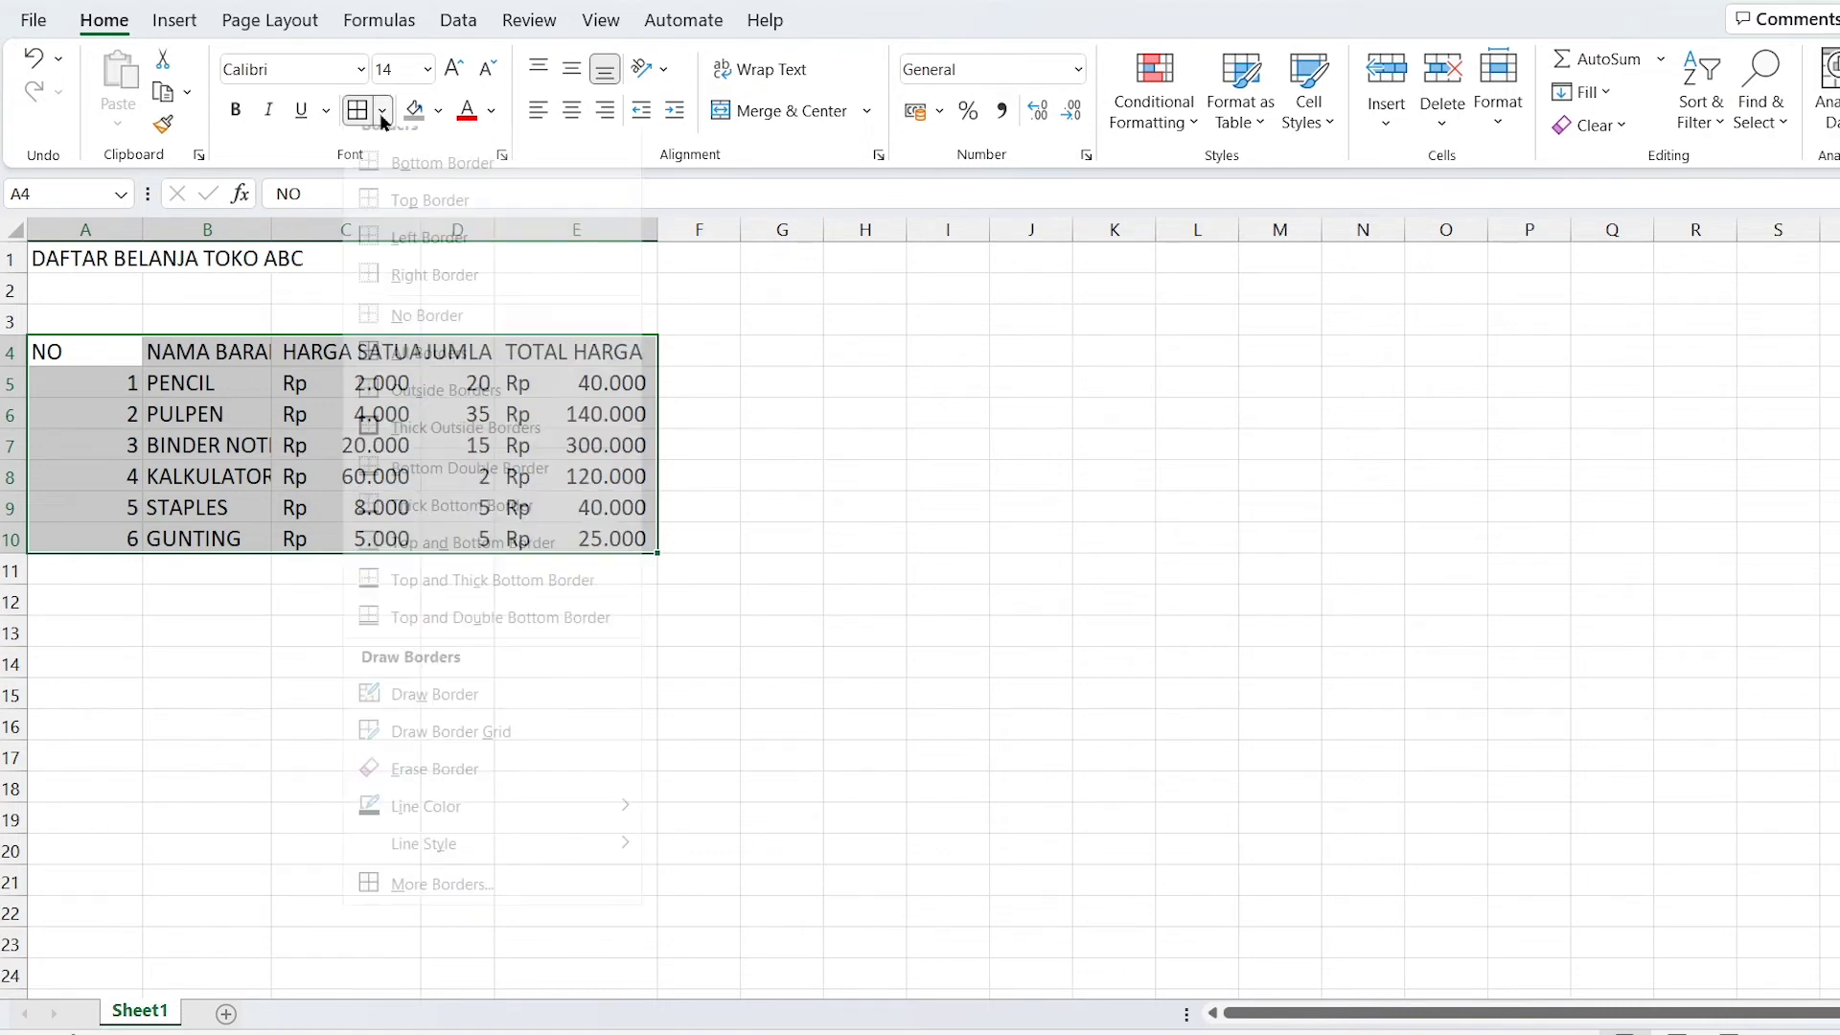
{"action": "left_click", "coordinate": [412, 372]}
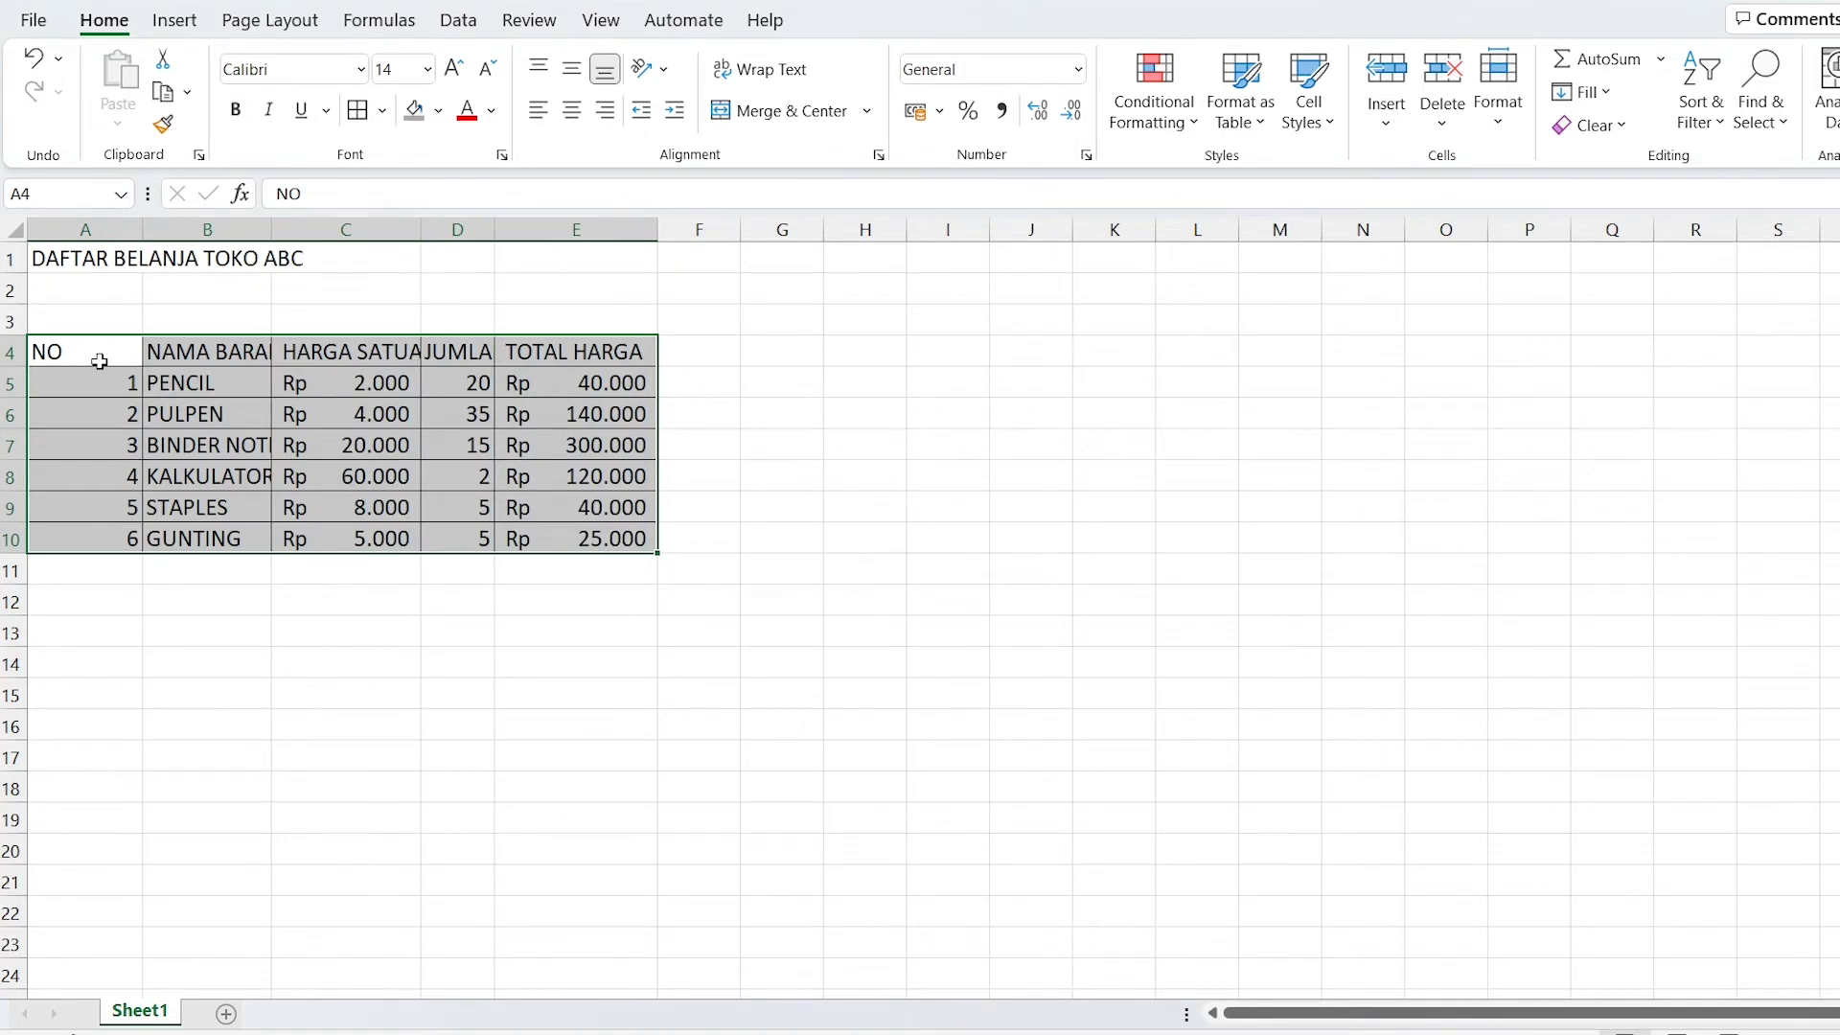
{"action": "left_click_drag", "start_coordinate": [47, 351], "coordinate": [604, 538]}
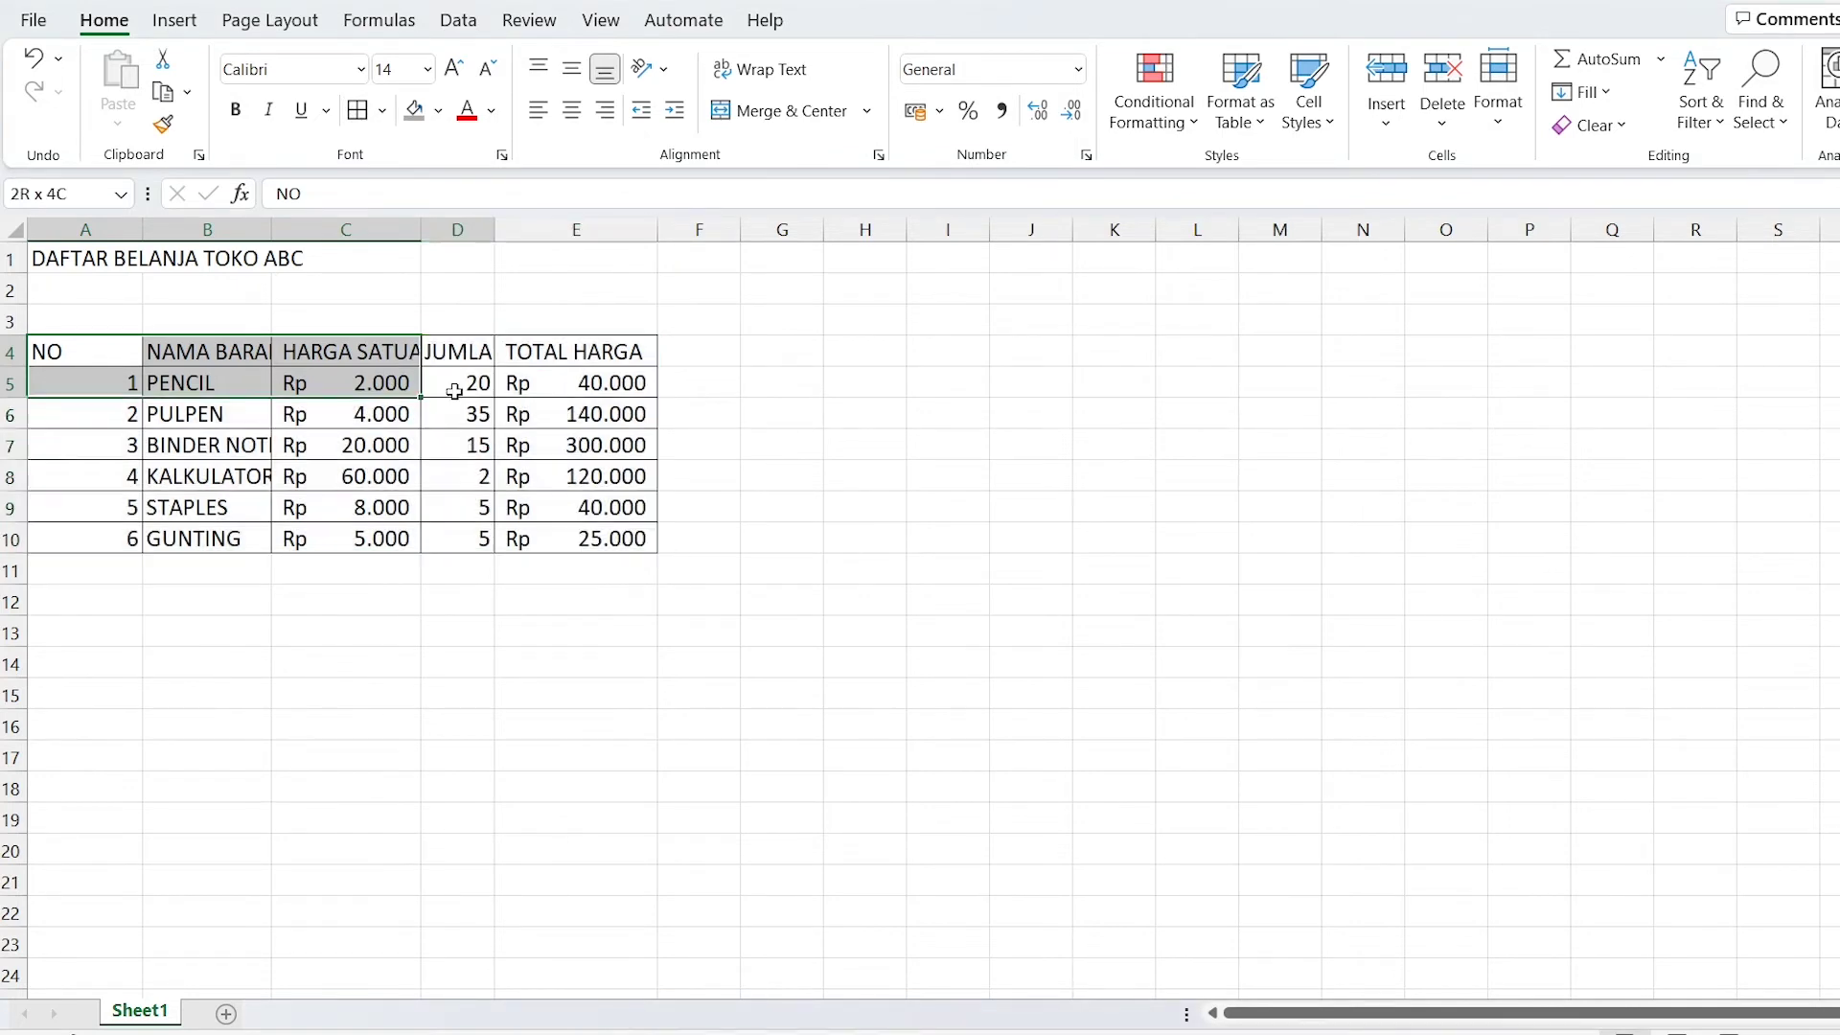
{"action": "left_click", "coordinate": [404, 640]}
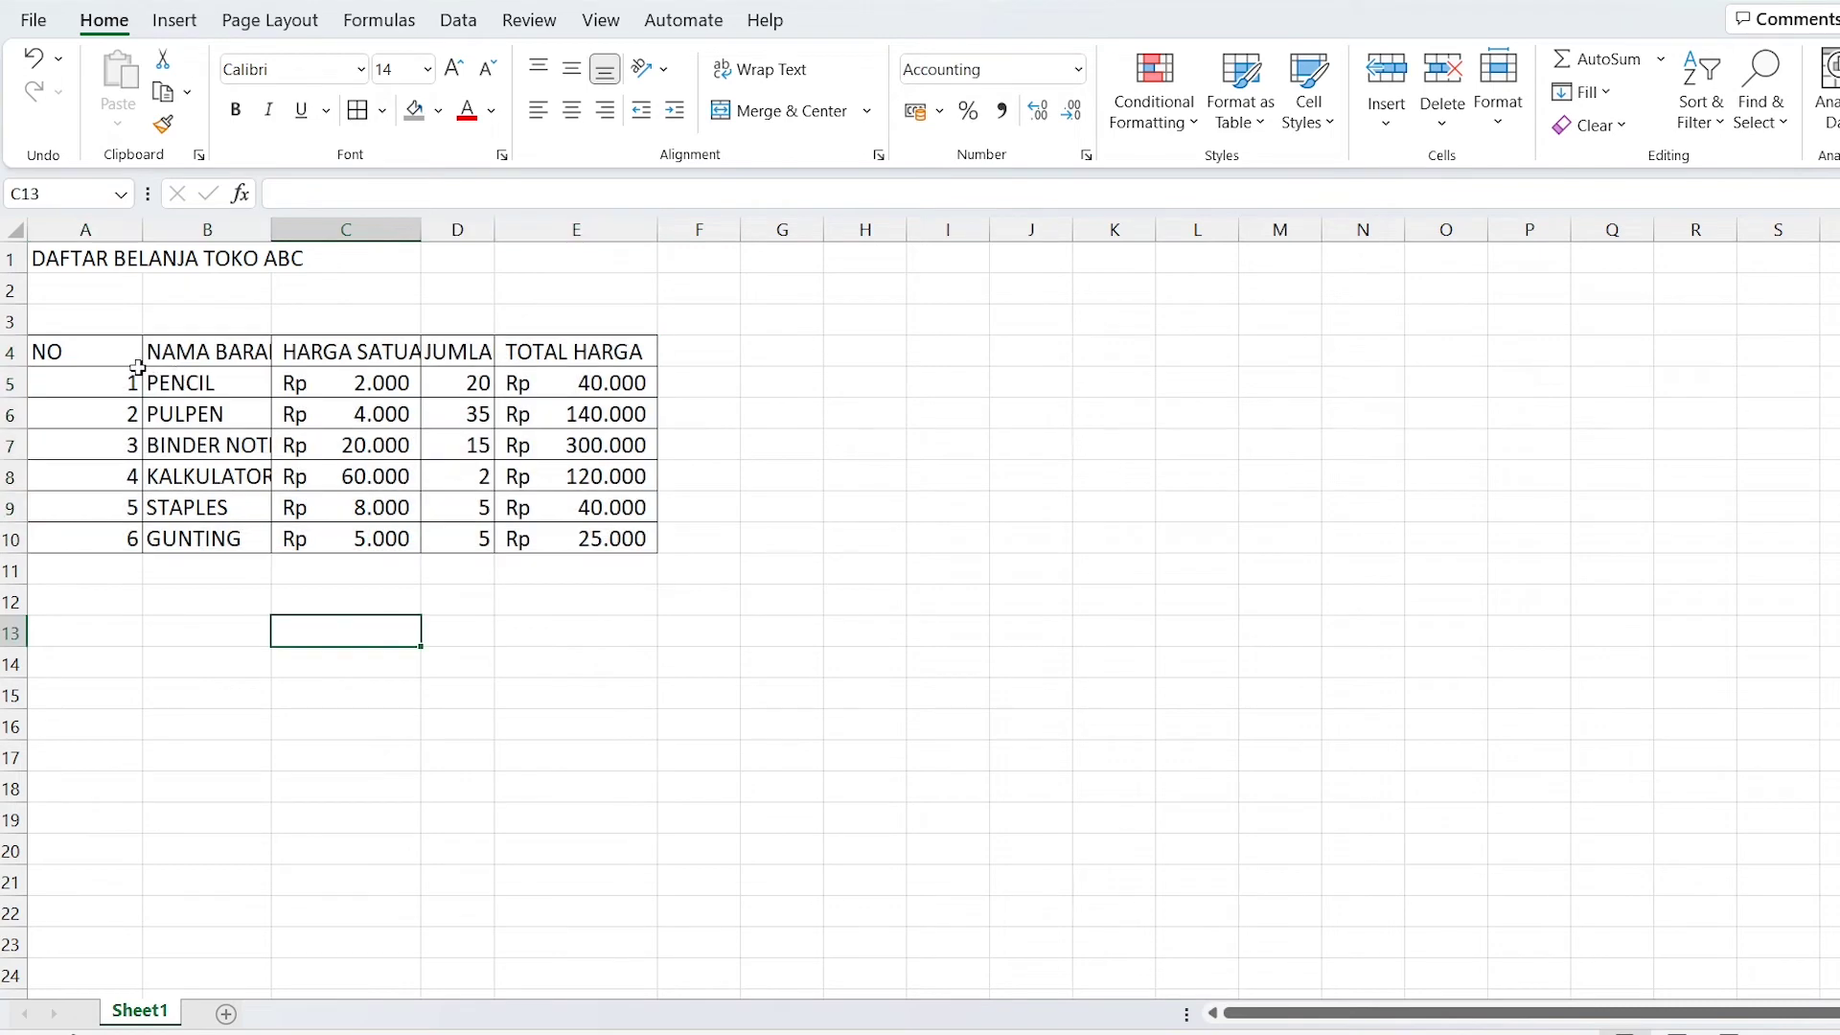
{"action": "key", "text": "ctrl+Left"}
{"action": "key", "text": "ctrl+Up"}
{"action": "key", "text": "ctrl+Up"}
{"action": "key", "text": "Up"}
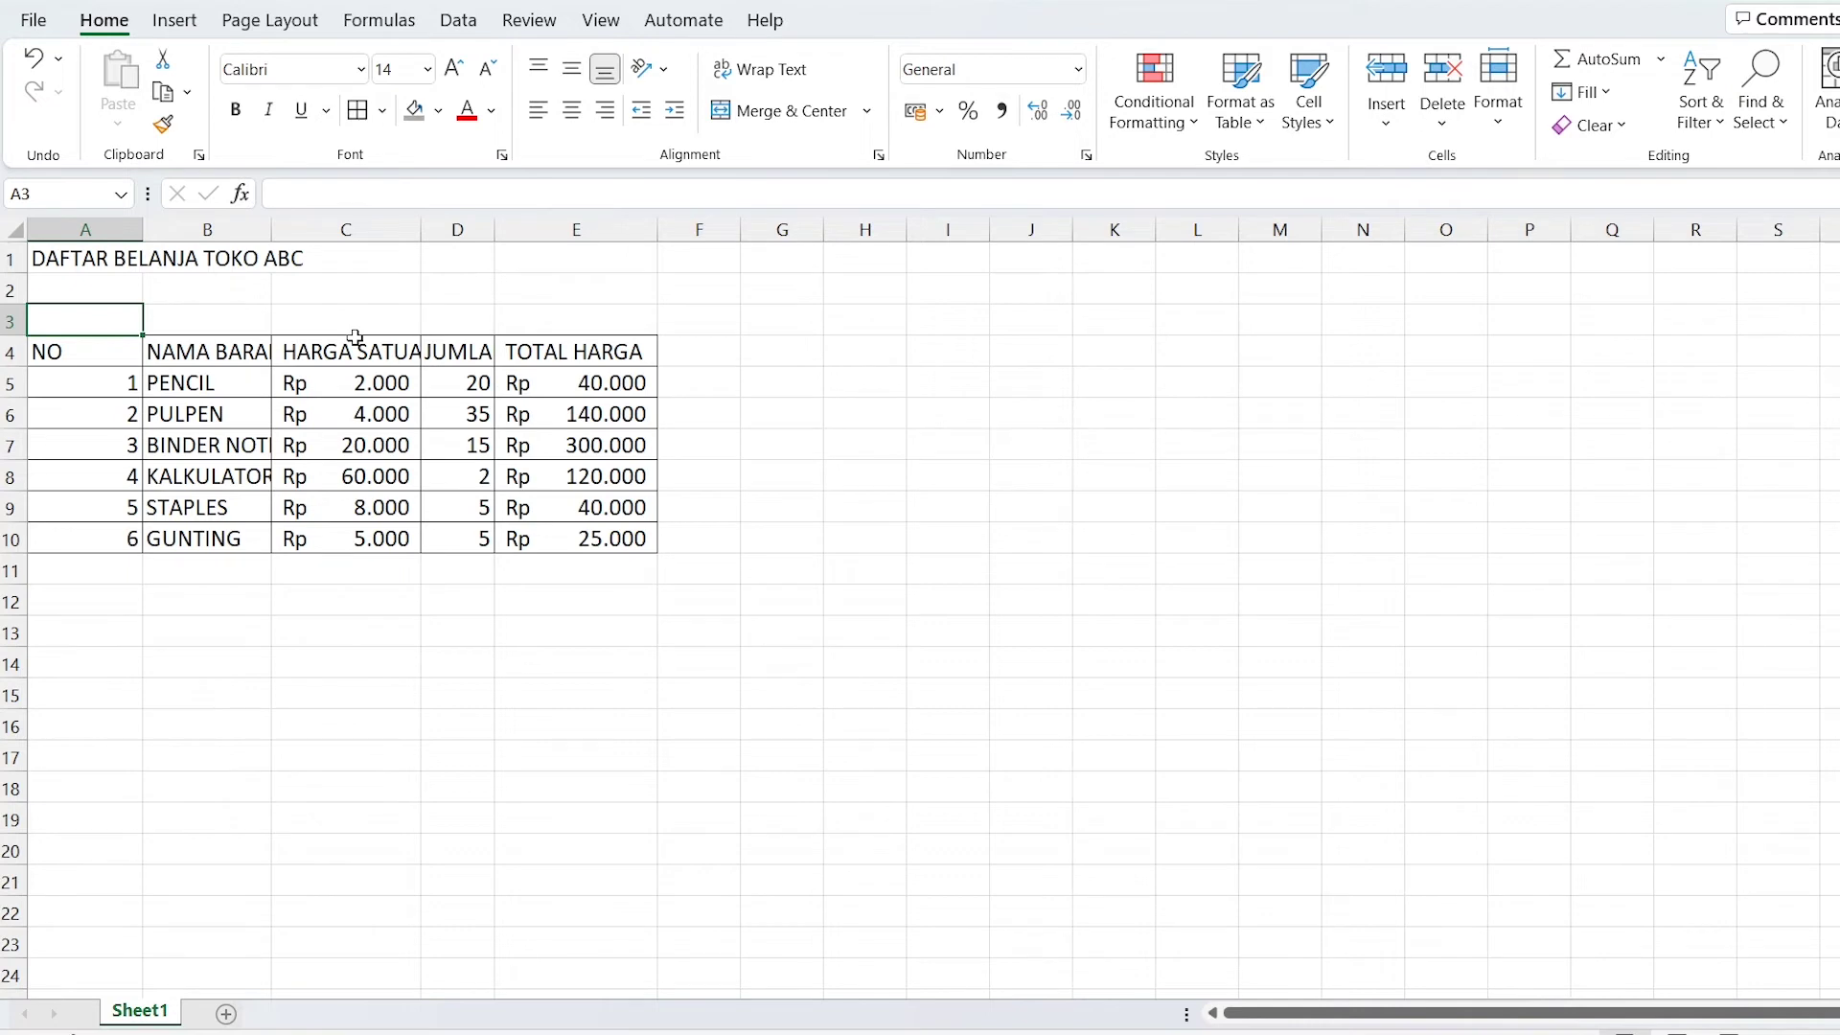
Enter 'TANGGAL BELANJA' in cell A3.
{"action": "type", "text": "TANGGAL"}
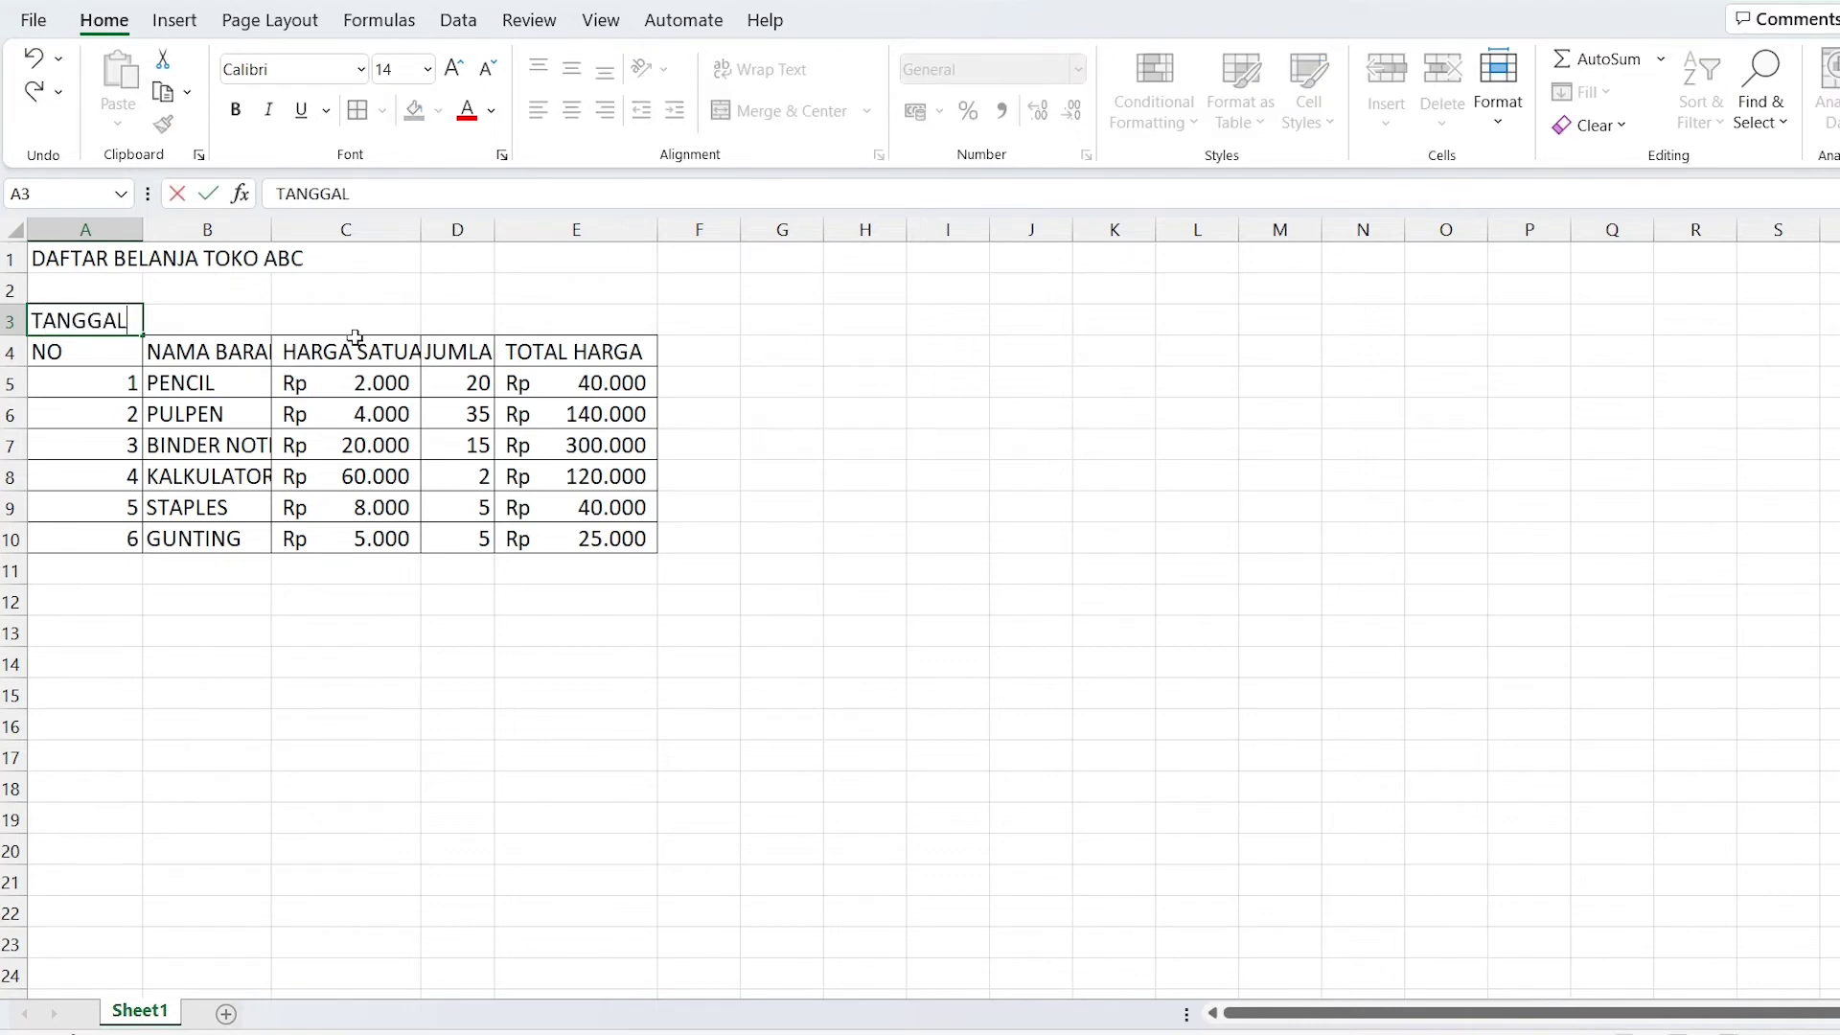
{"action": "type", "text": " BELANJA"}
{"action": "key", "text": "Return"}
{"action": "left_click", "coordinate": [239, 411]}
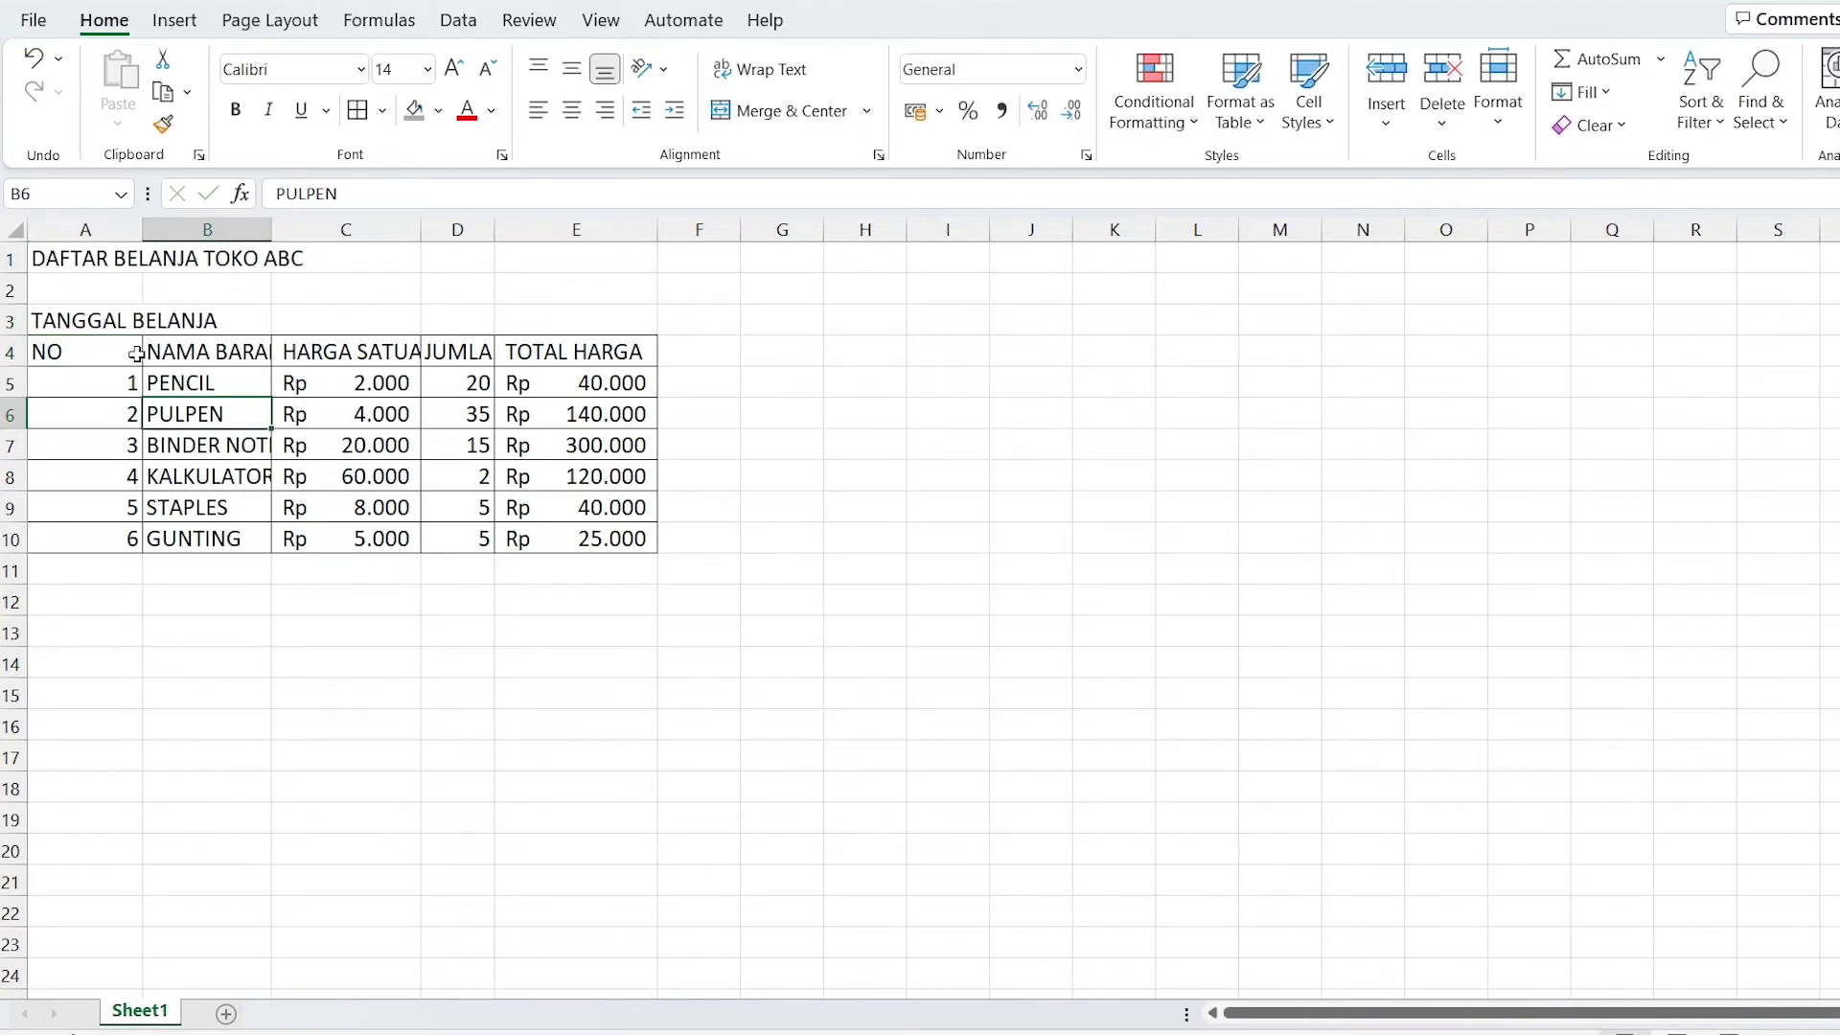
{"action": "left_click", "coordinate": [125, 350]}
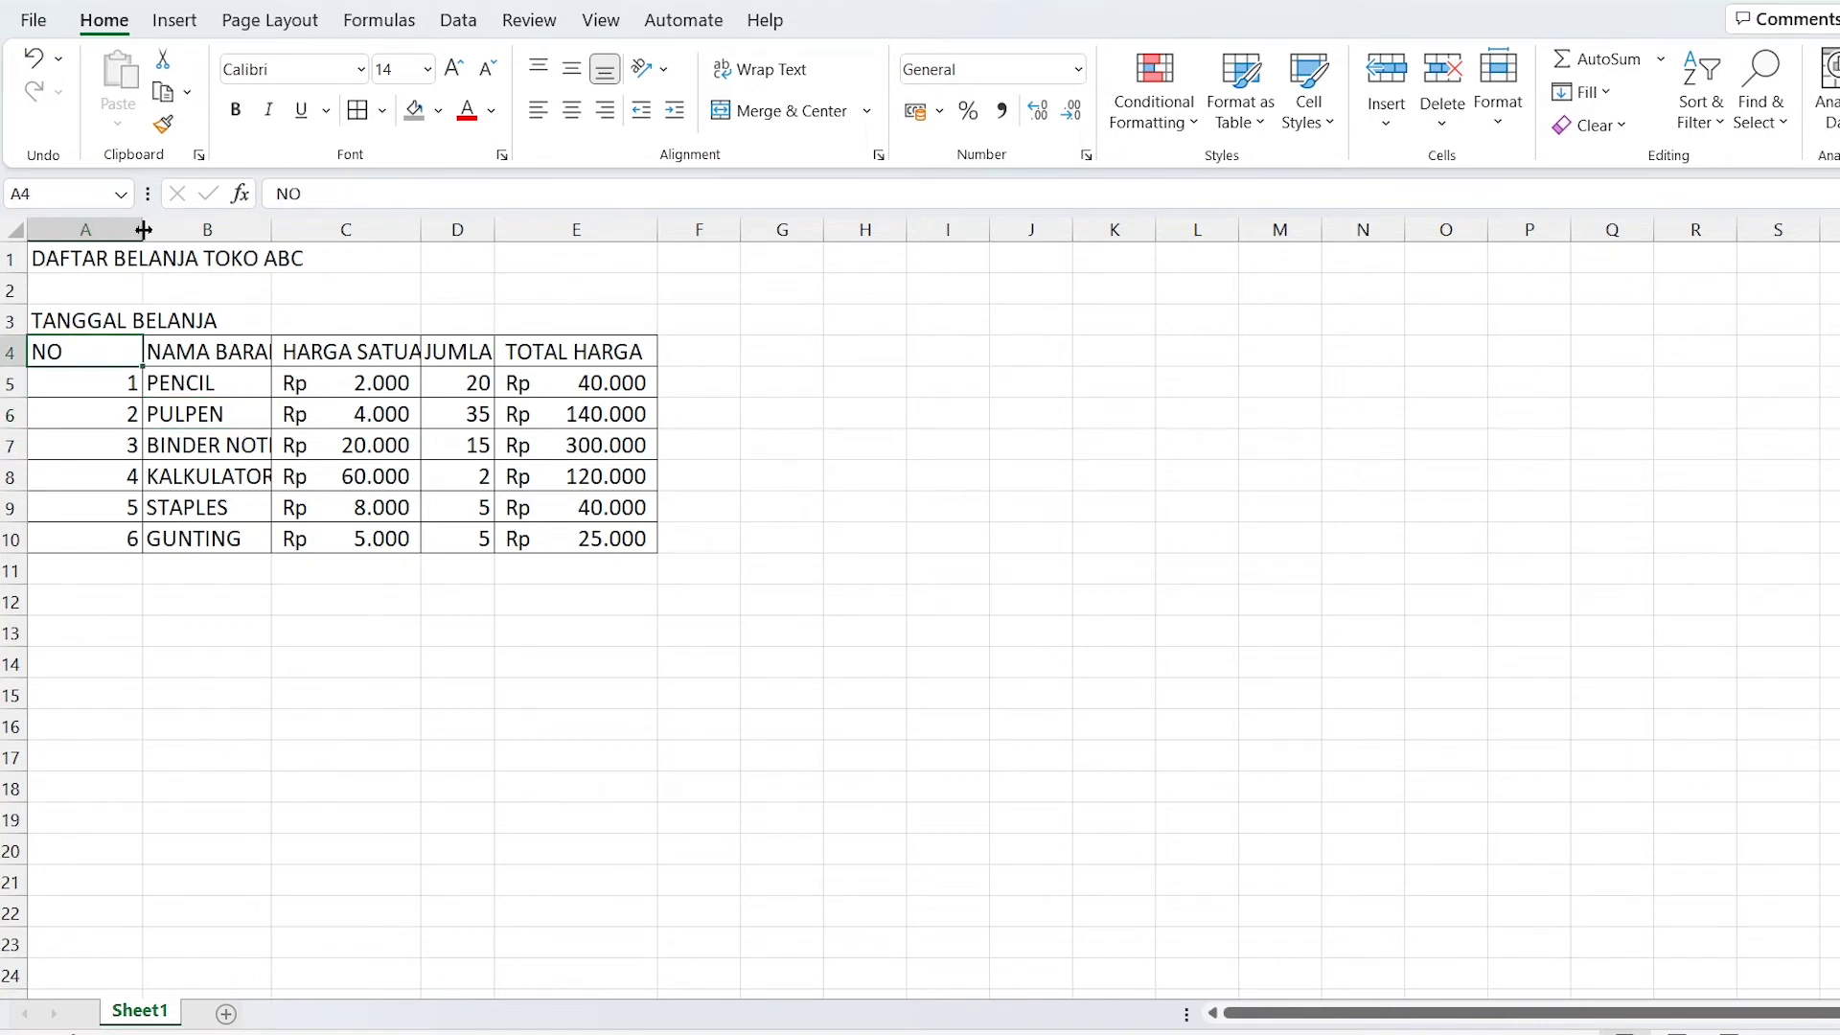
Narrow the NO column A to fit its numbers.
{"action": "left_click_drag", "start_coordinate": [143, 230], "coordinate": [71, 225]}
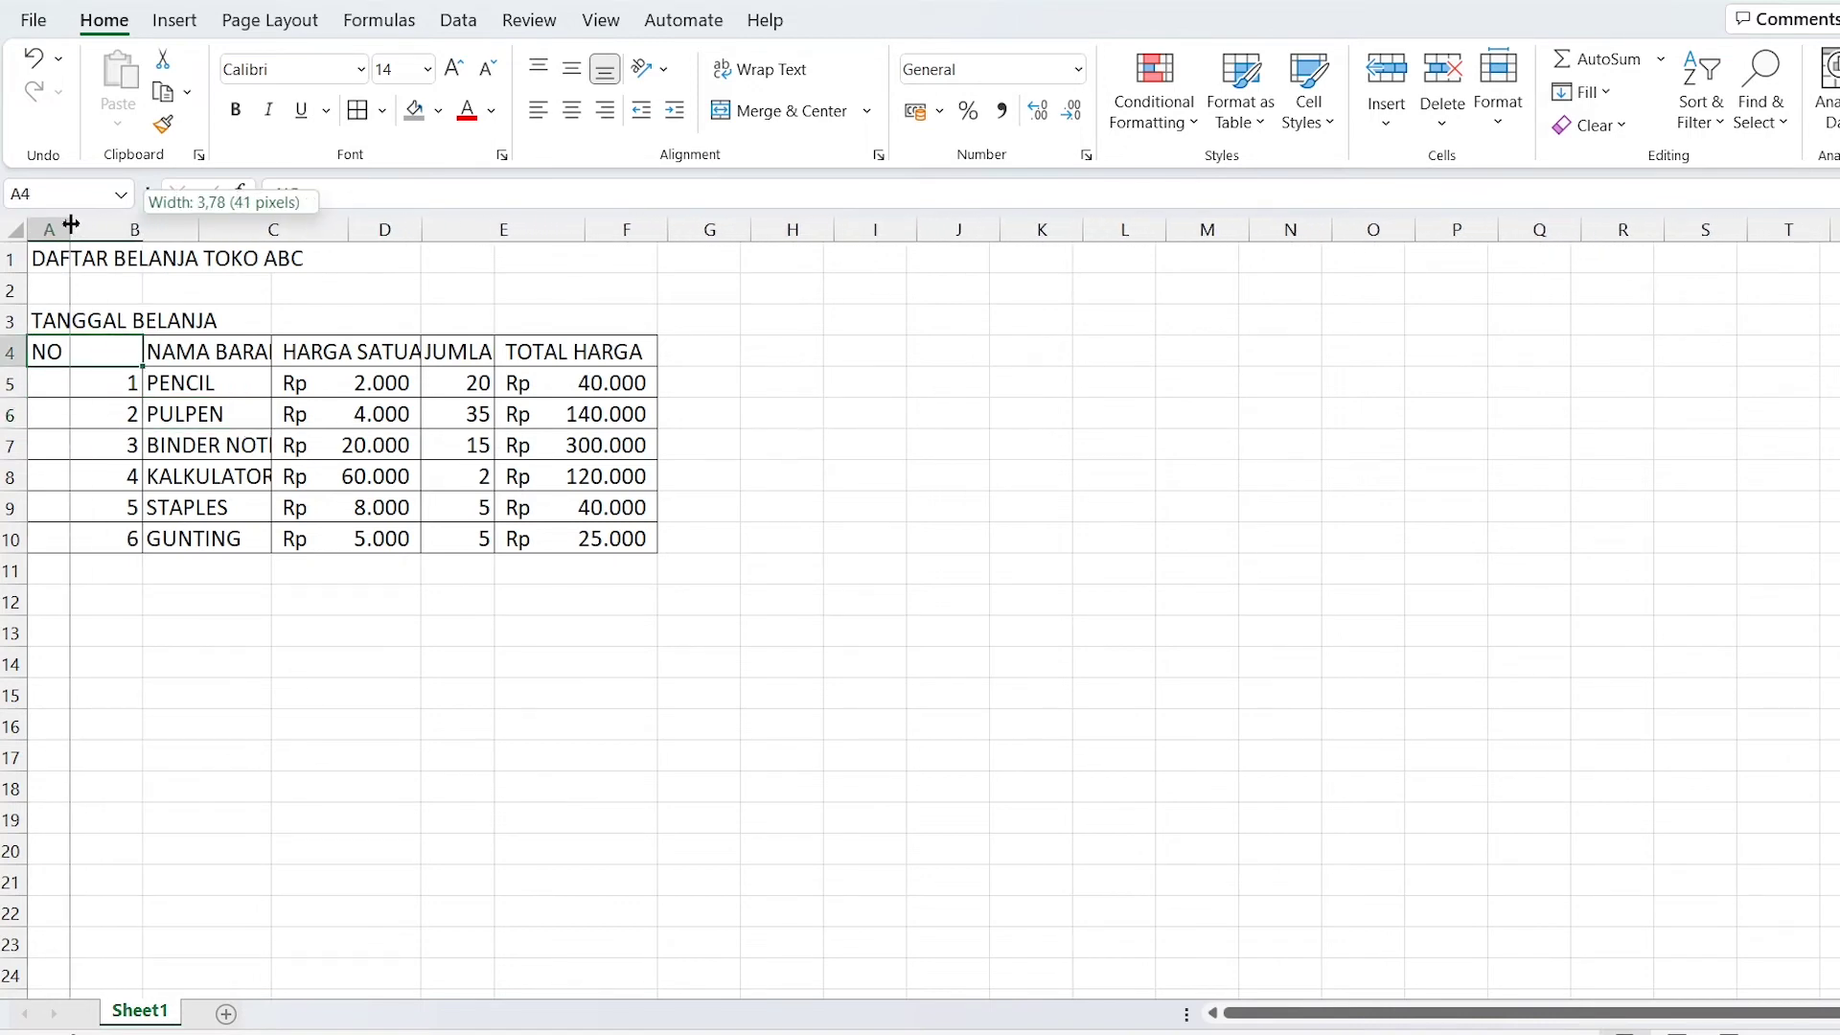
{"action": "left_click_drag", "start_coordinate": [71, 224], "coordinate": [79, 226]}
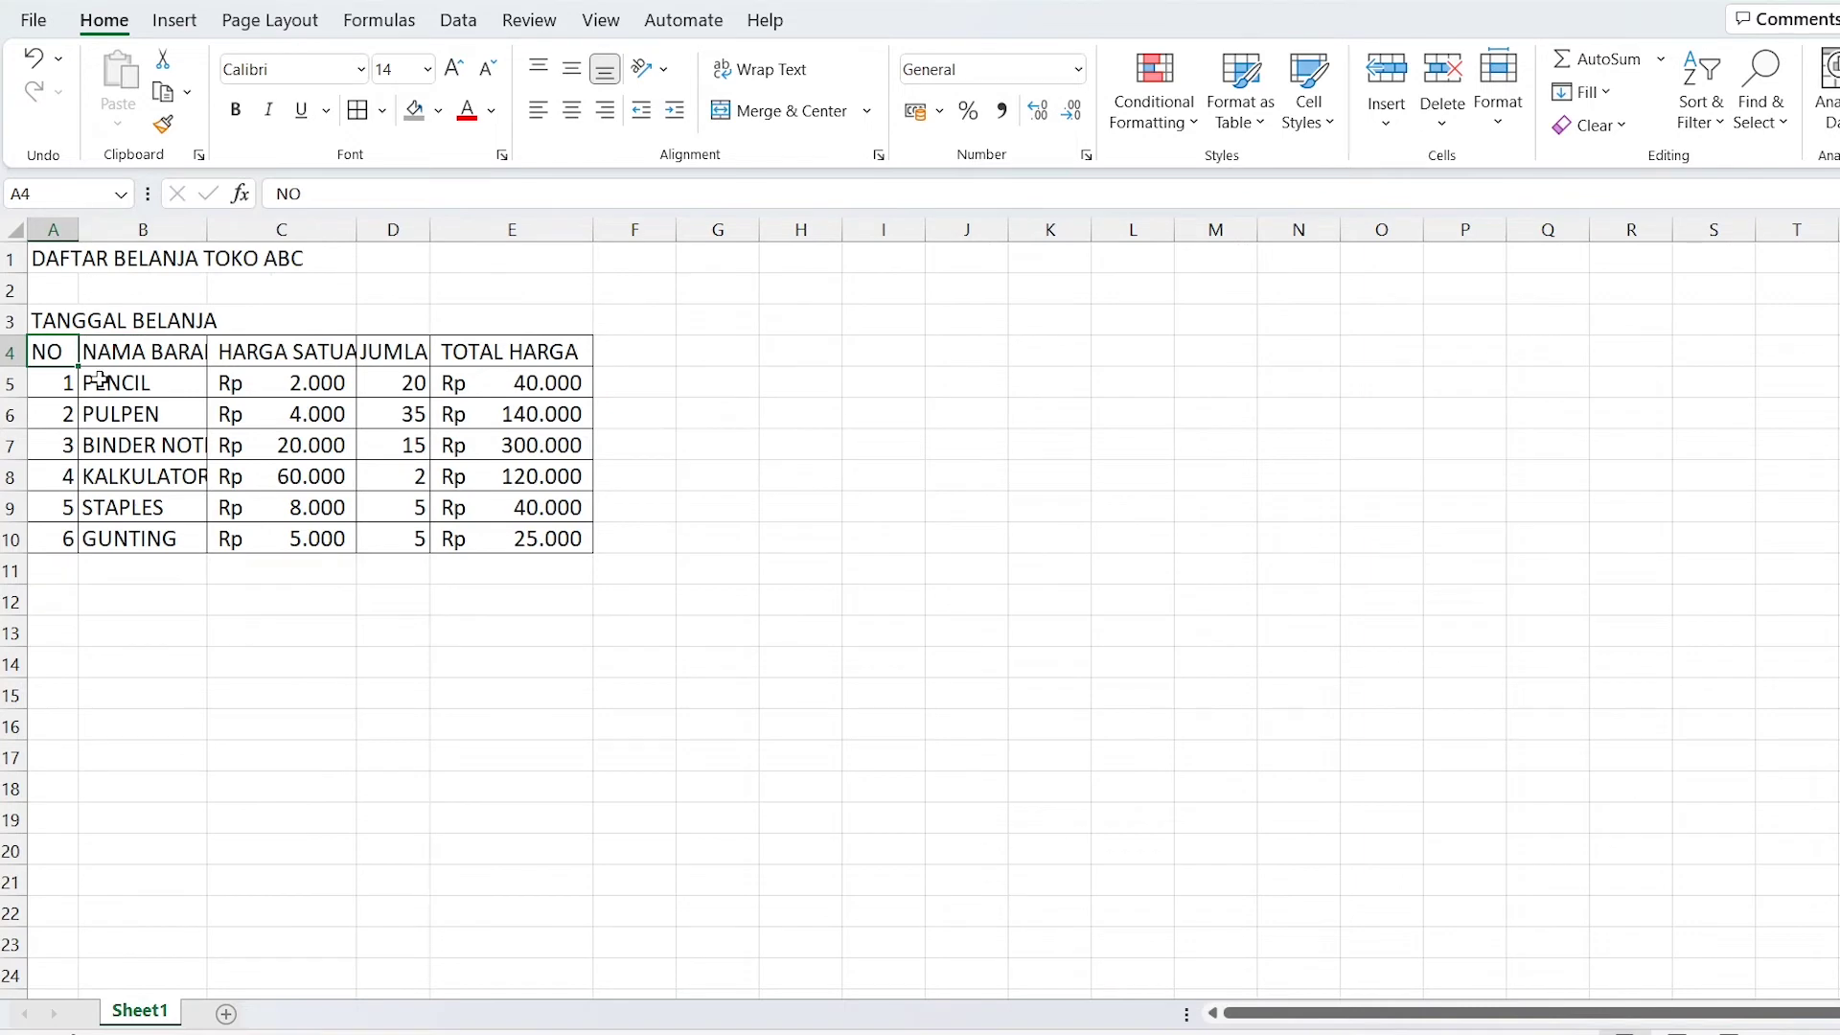
{"action": "left_click", "coordinate": [104, 434]}
{"action": "left_click", "coordinate": [150, 323]}
{"action": "left_click", "coordinate": [242, 326]}
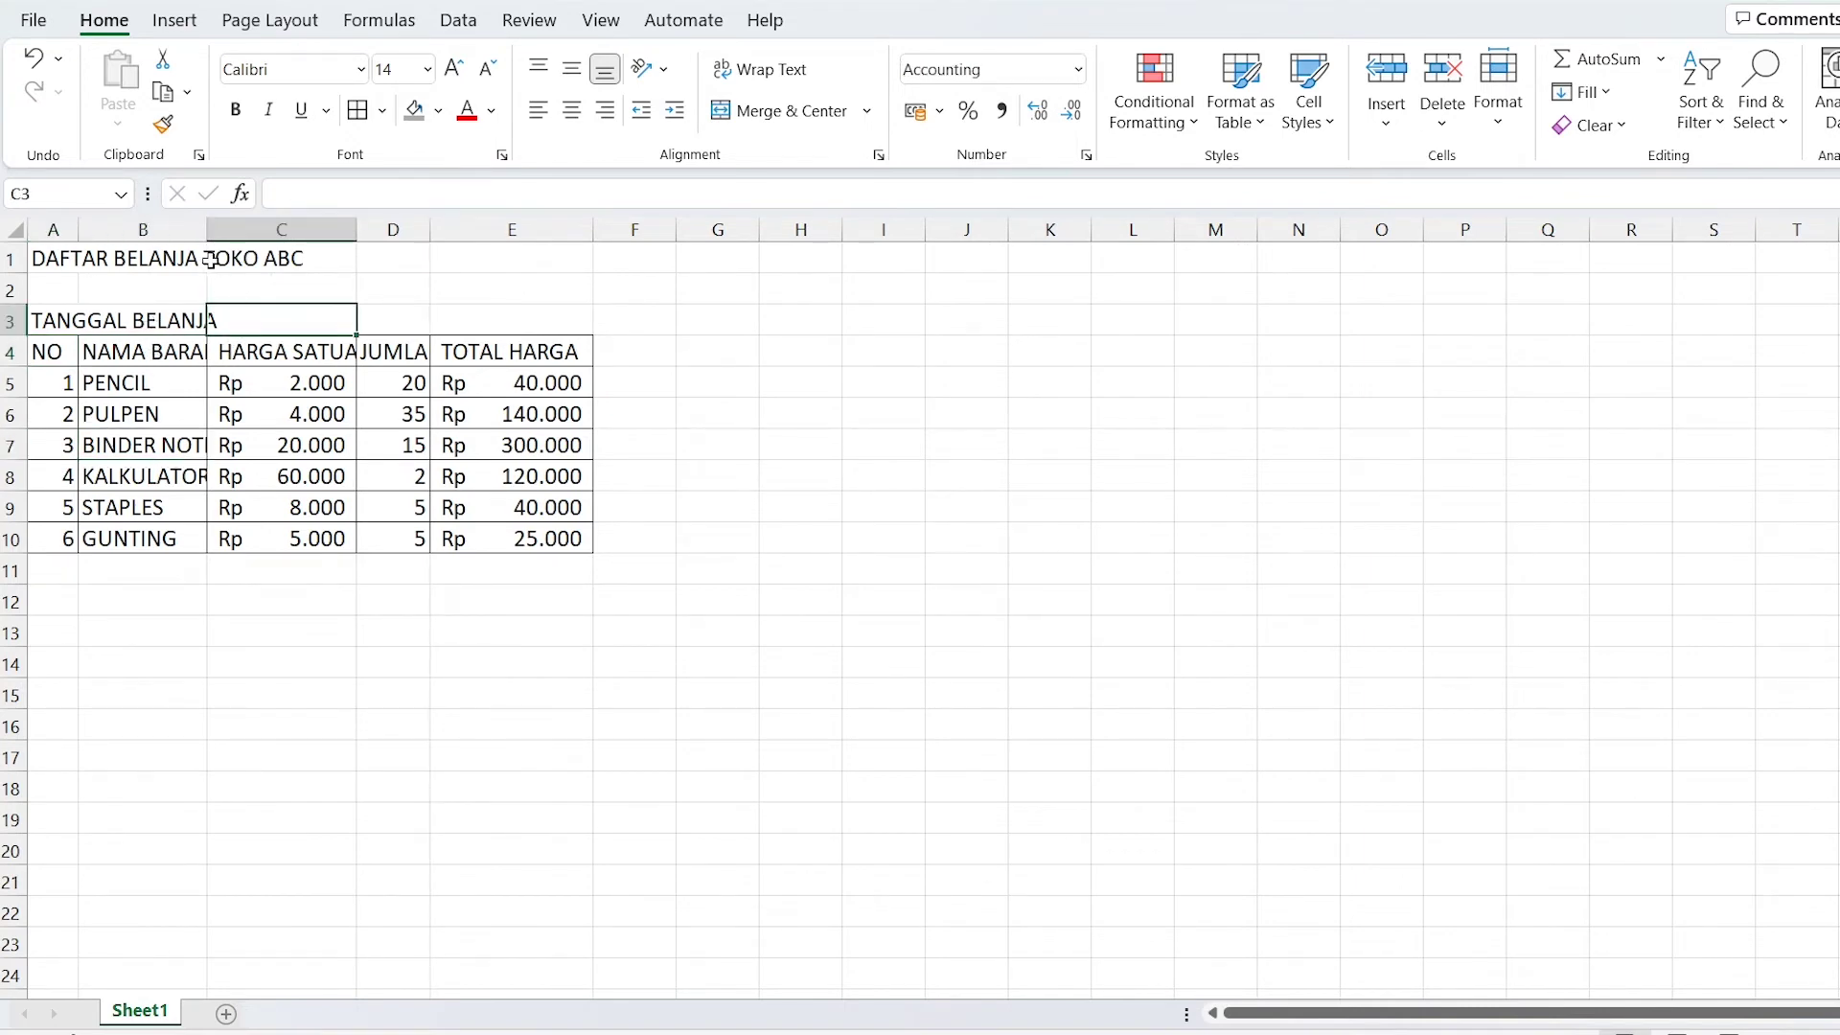
Widen columns B through E to one equal width so all headers fit.
{"action": "left_click_drag", "start_coordinate": [161, 230], "coordinate": [498, 246]}
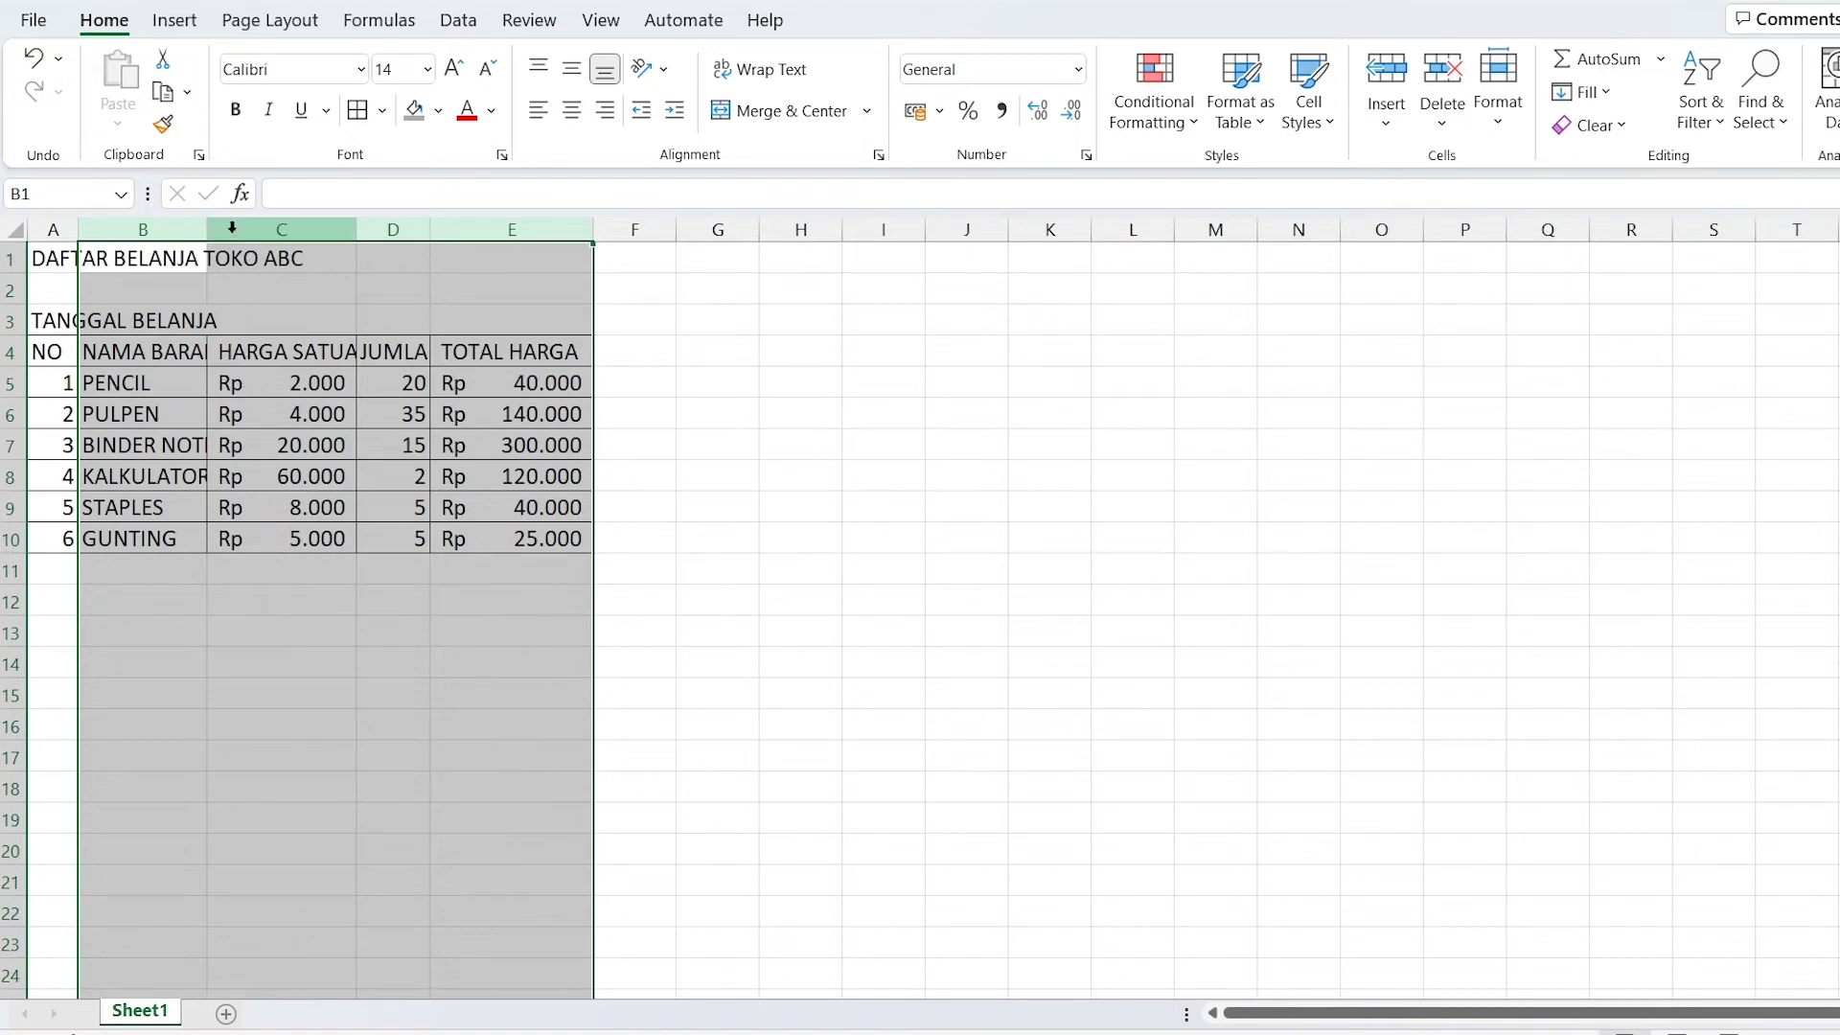
{"action": "left_click_drag", "start_coordinate": [213, 234], "coordinate": [241, 234]}
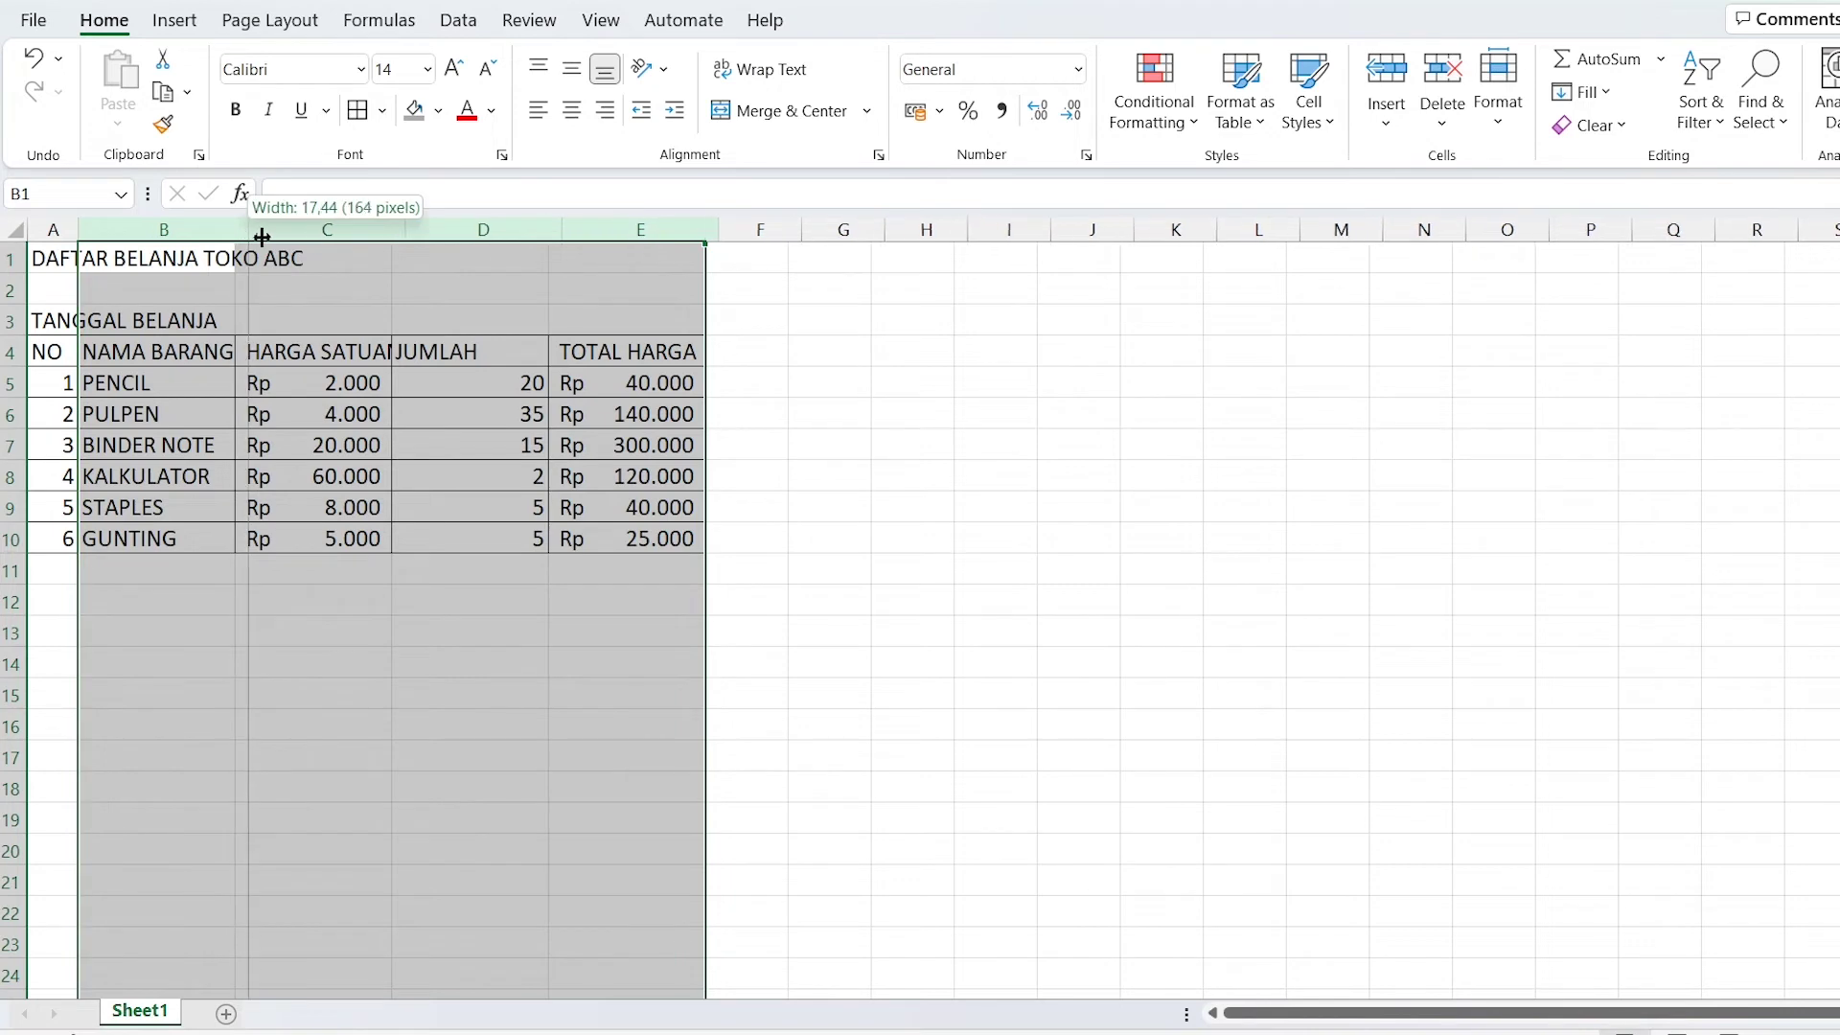
{"action": "left_click_drag", "start_coordinate": [247, 234], "coordinate": [251, 234]}
{"action": "left_click", "coordinate": [238, 614]}
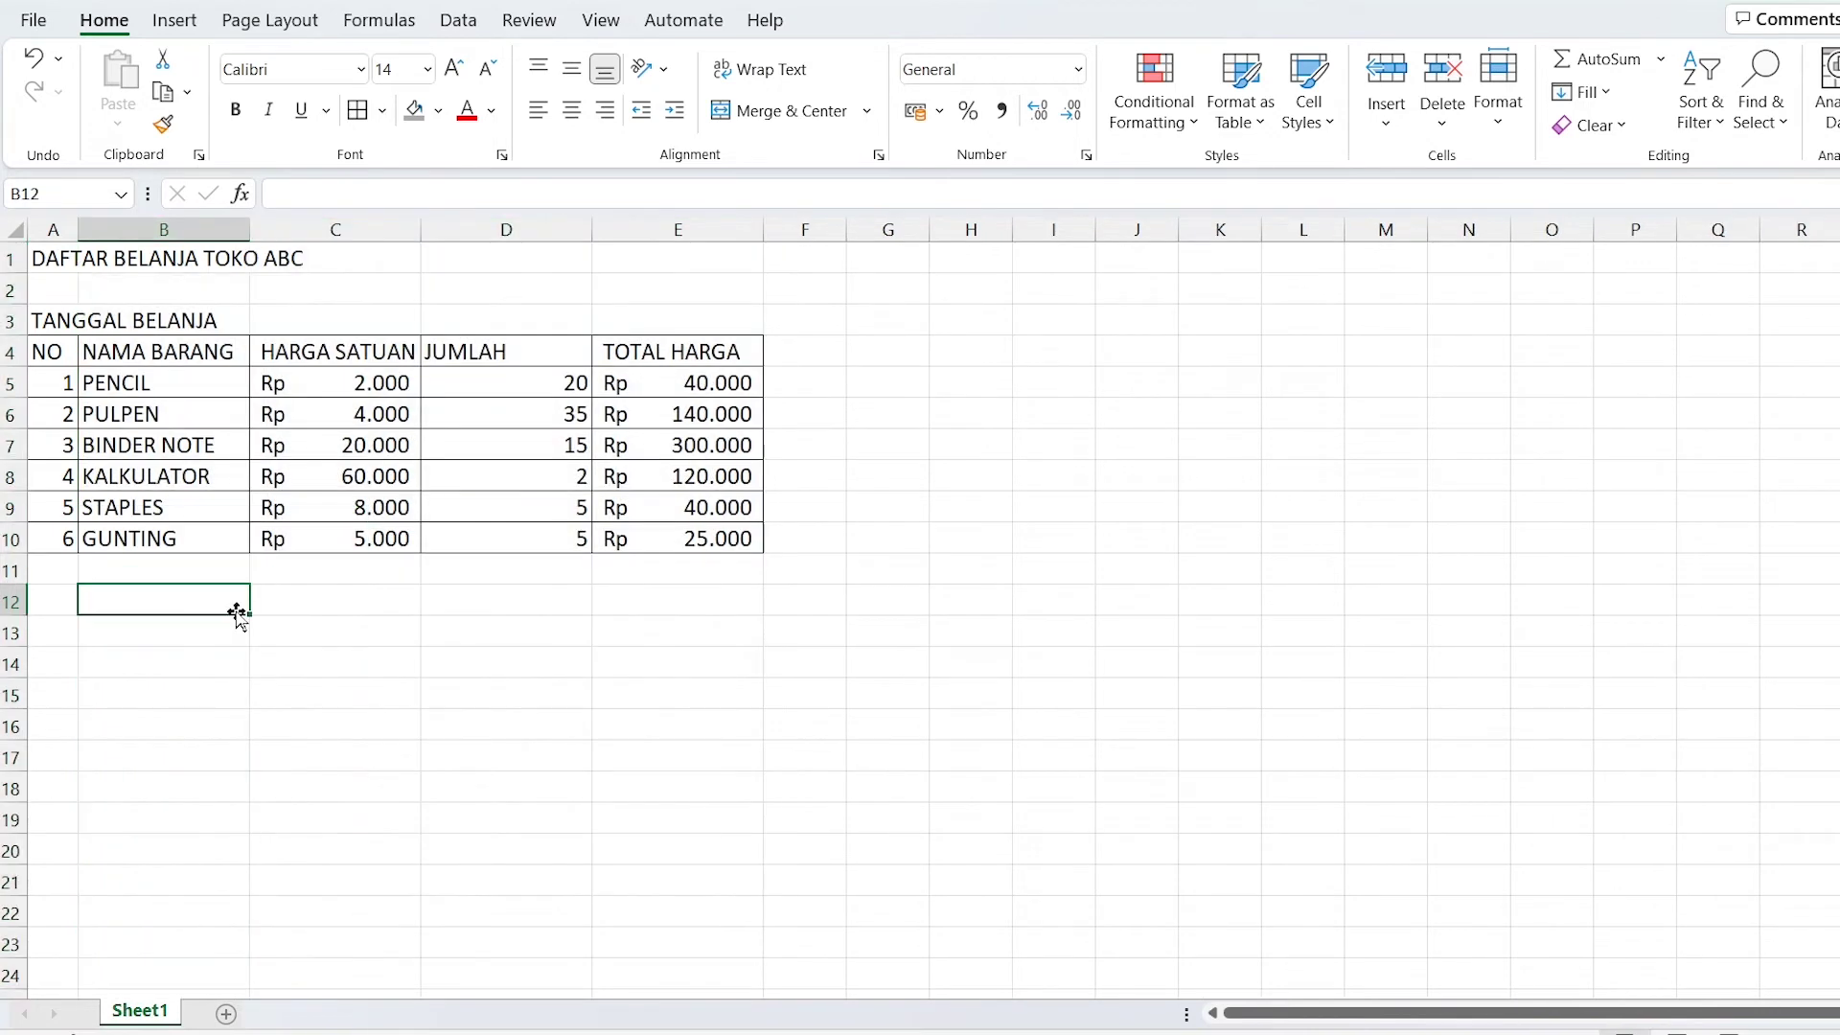
{"action": "left_click", "coordinate": [254, 508]}
{"action": "left_click", "coordinate": [326, 414]}
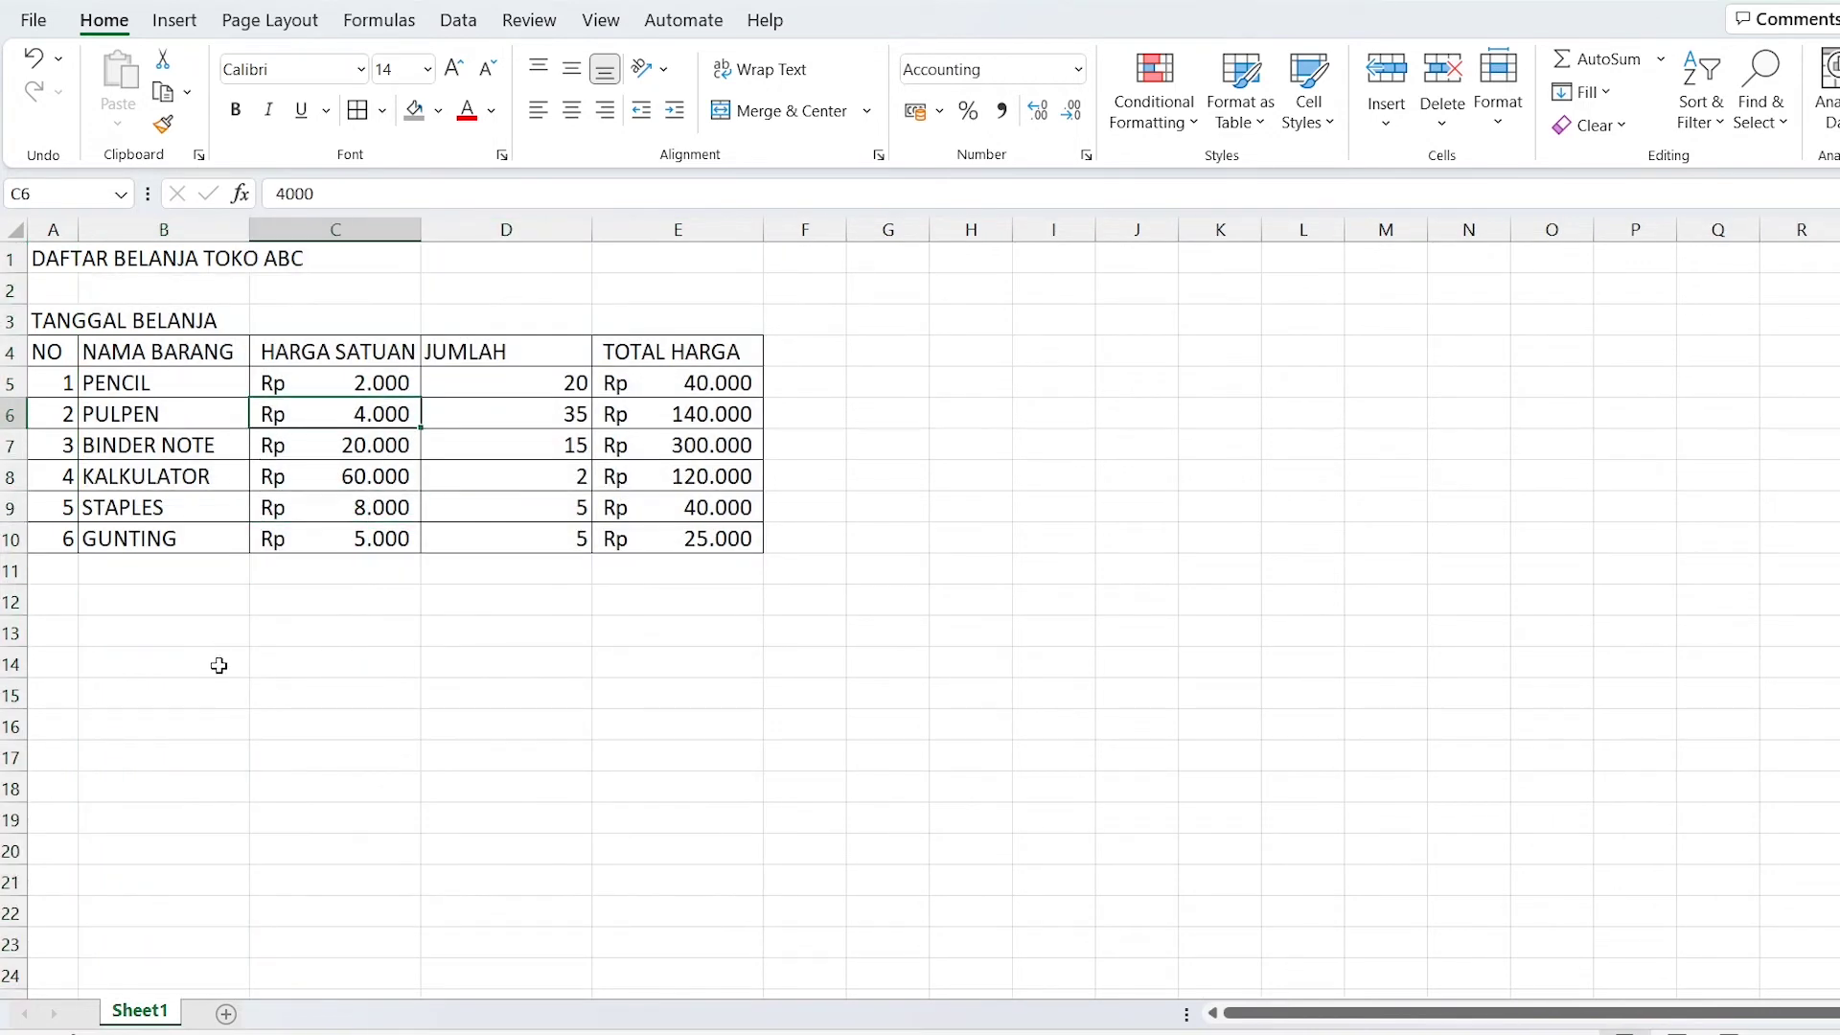
{"action": "left_click", "coordinate": [212, 573]}
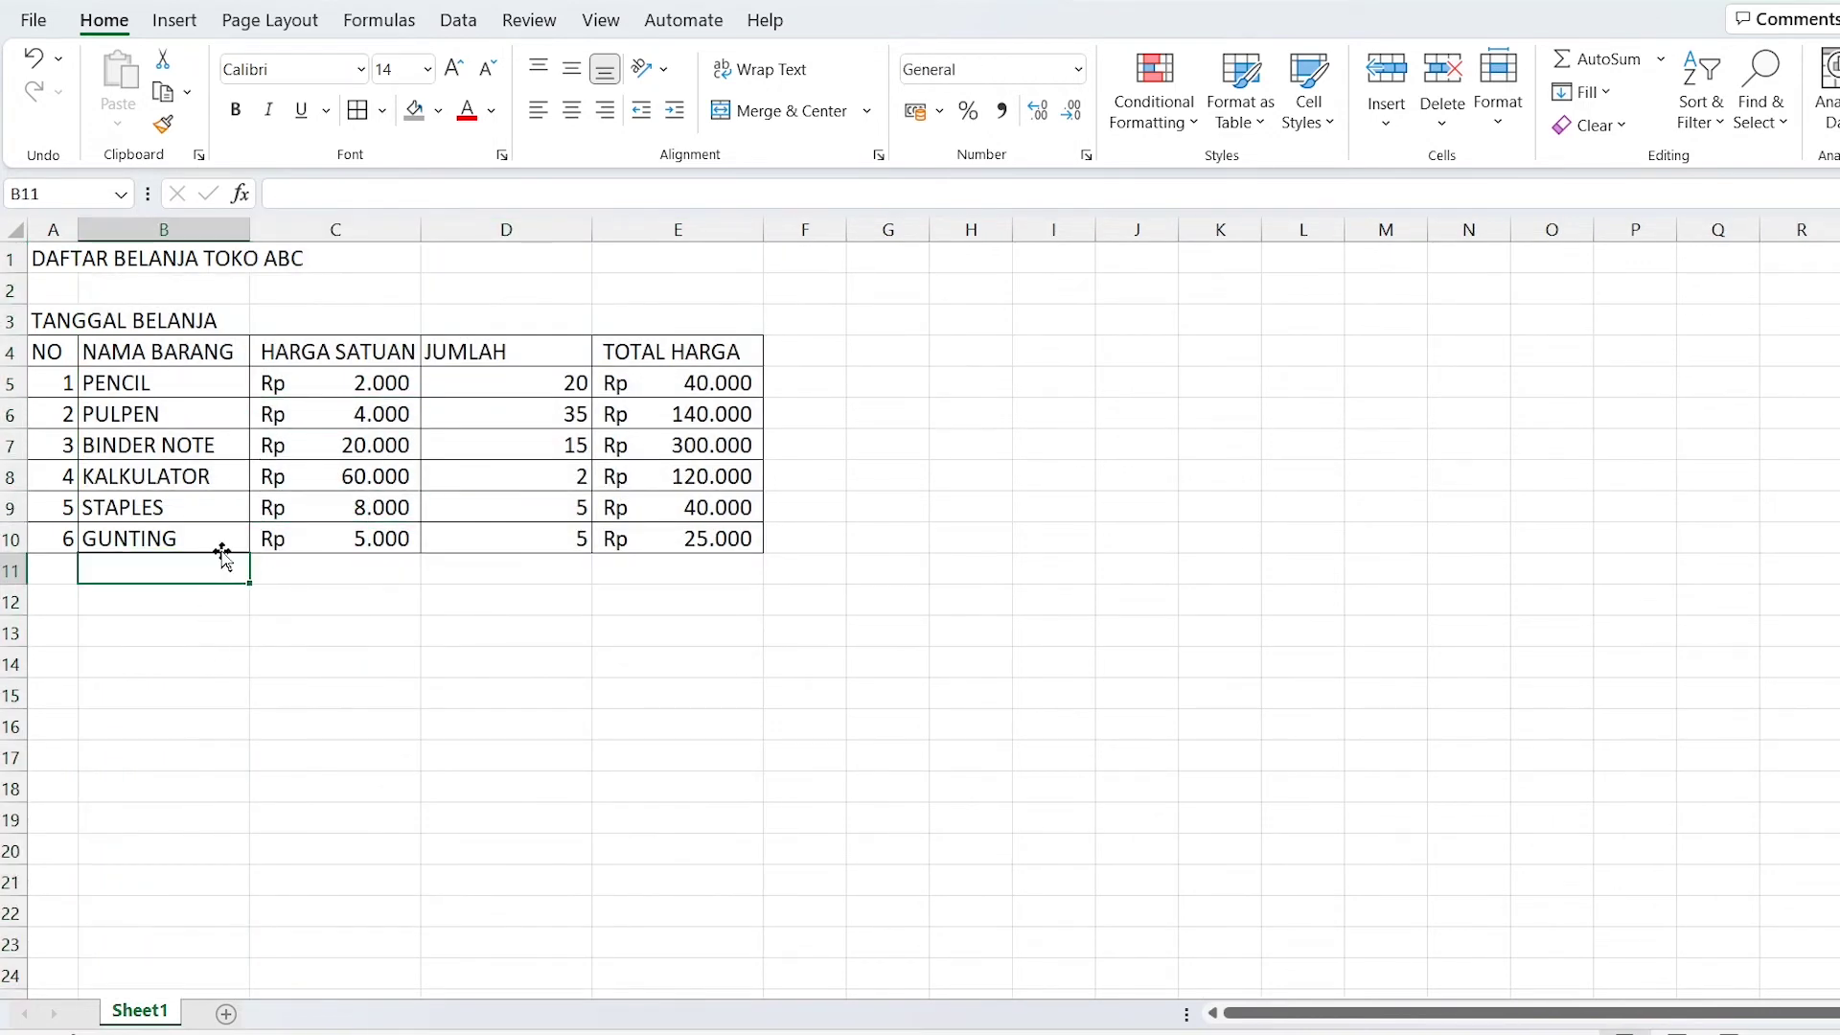
Enter the shopping date in C3 and format it as Short Date, showing 25/11/2022.
{"action": "left_click", "coordinate": [281, 322]}
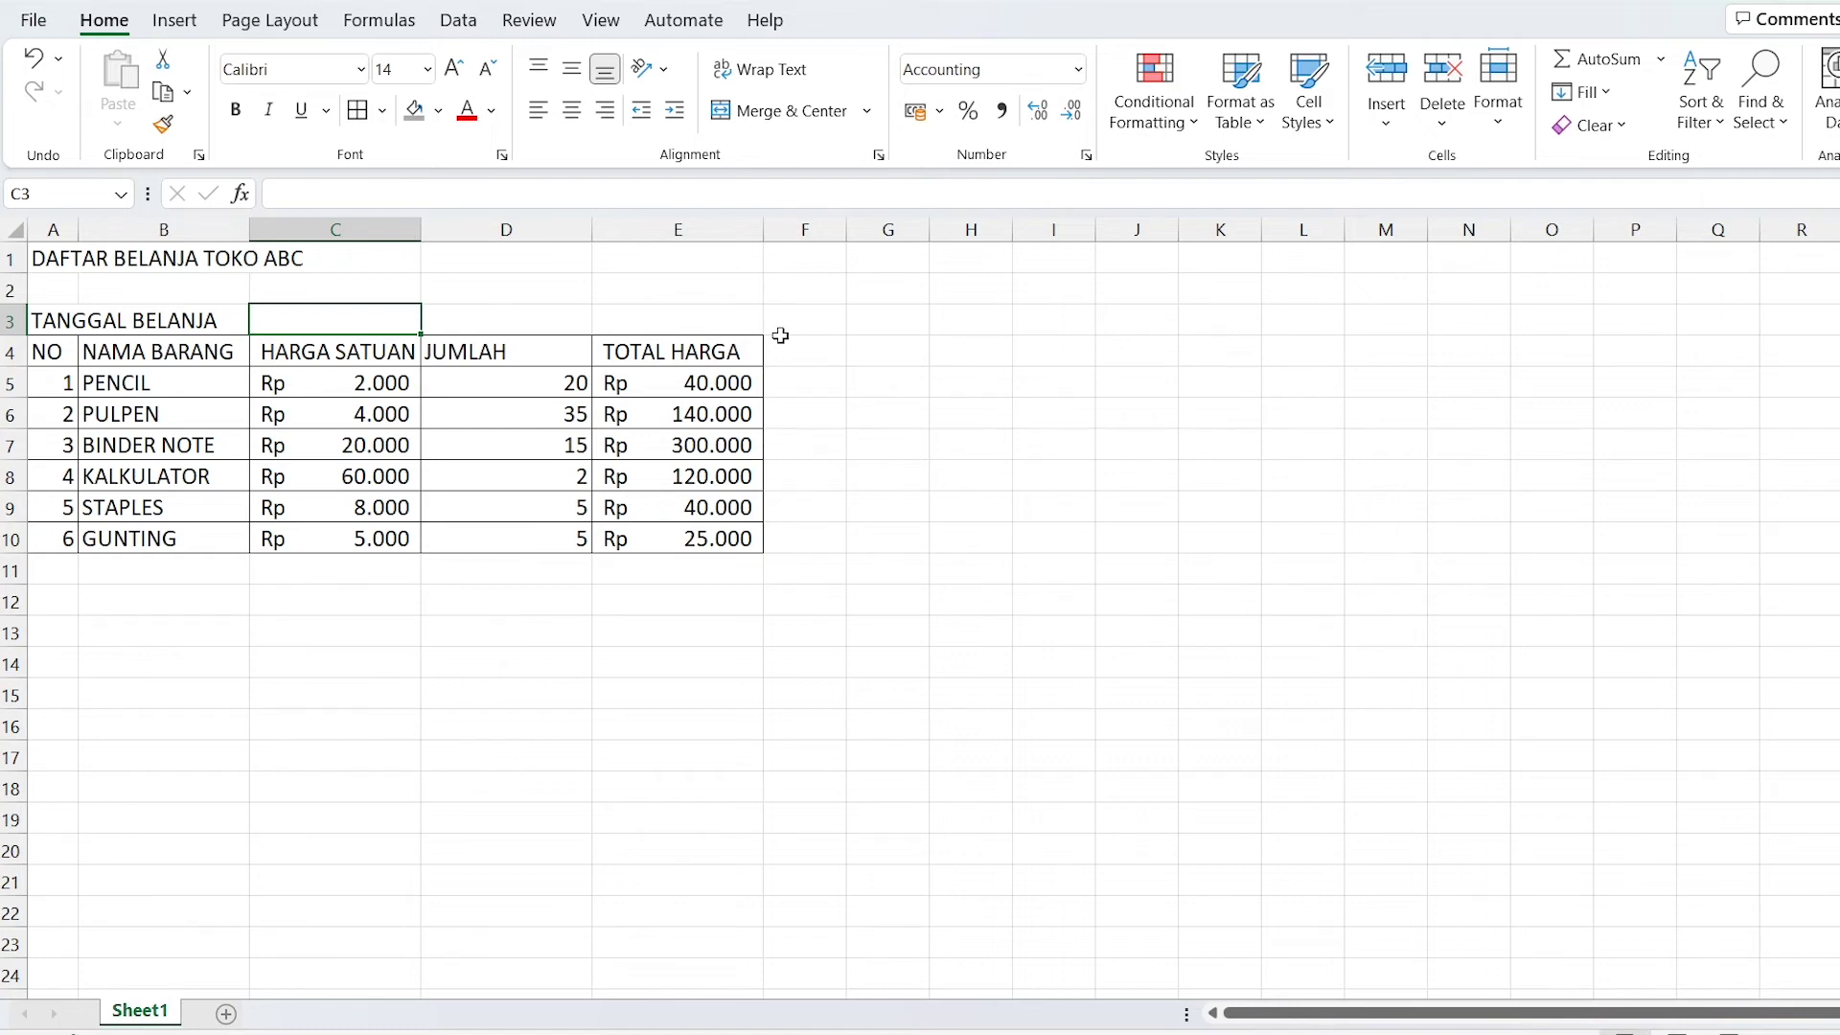
{"action": "type", "text": "25-1"}
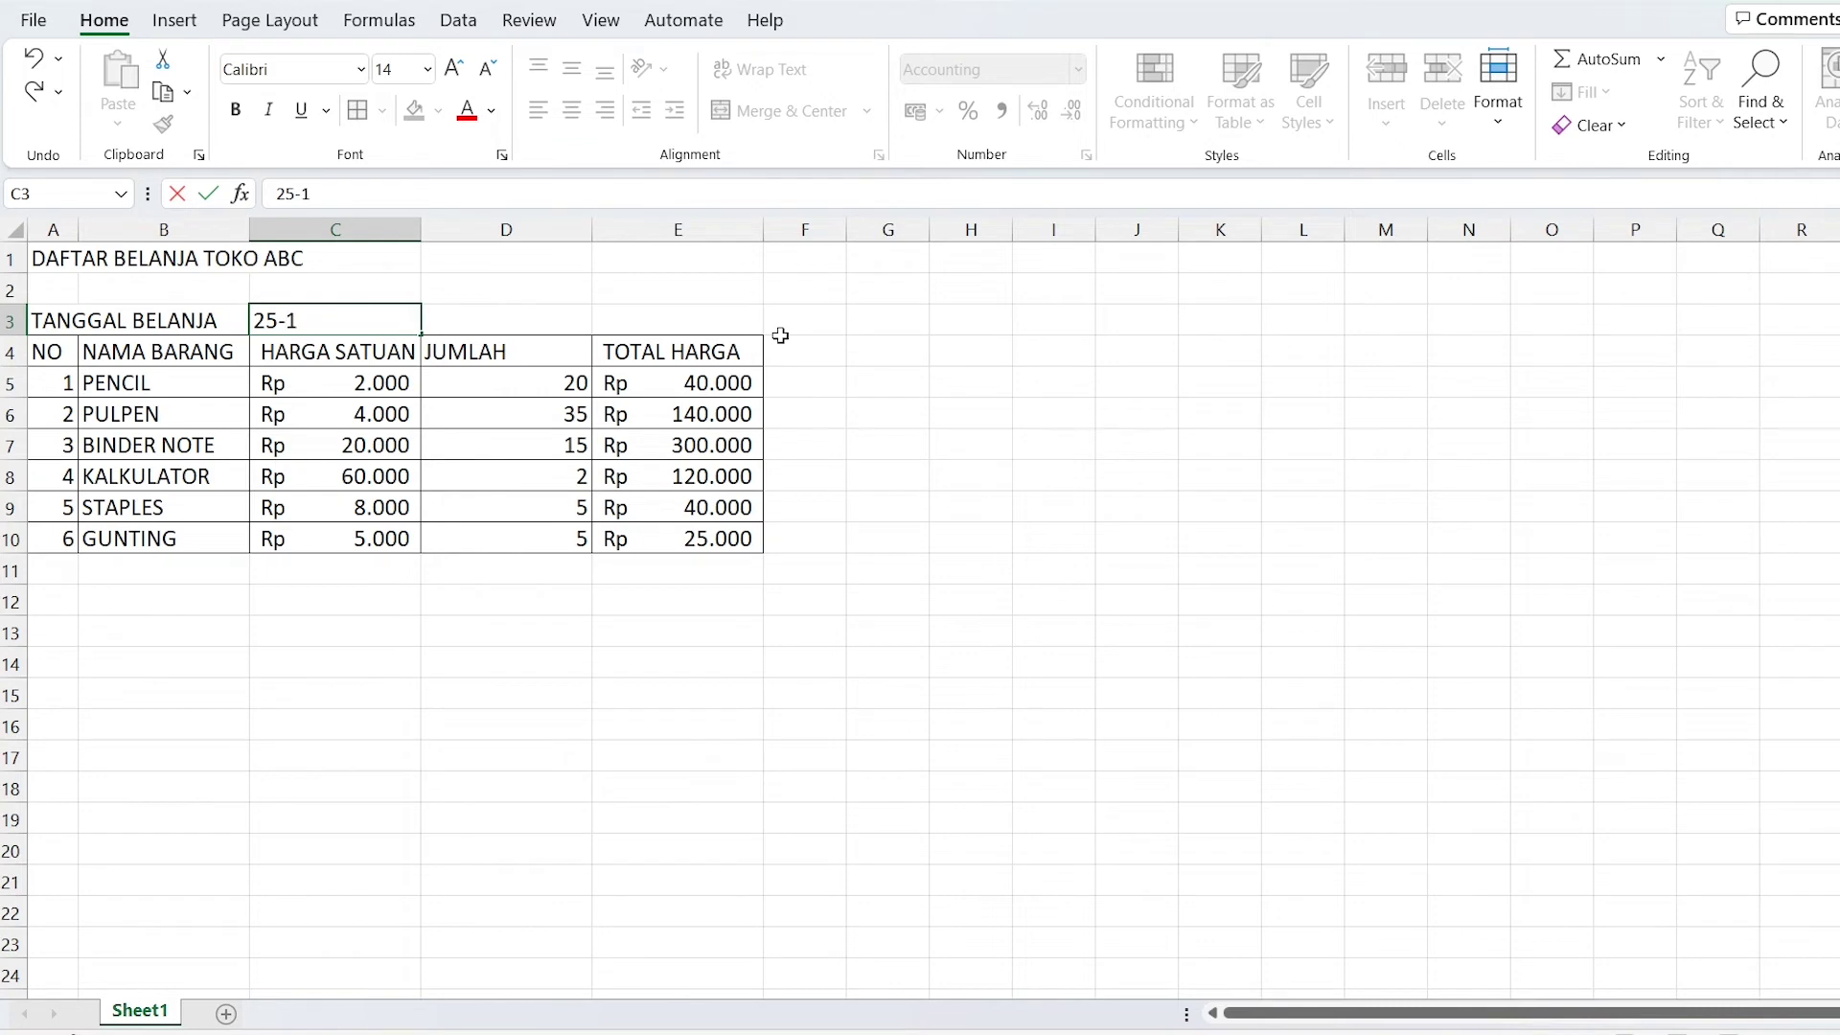
{"action": "type", "text": "202"}
{"action": "type", "text": "2"}
{"action": "key", "text": "Return"}
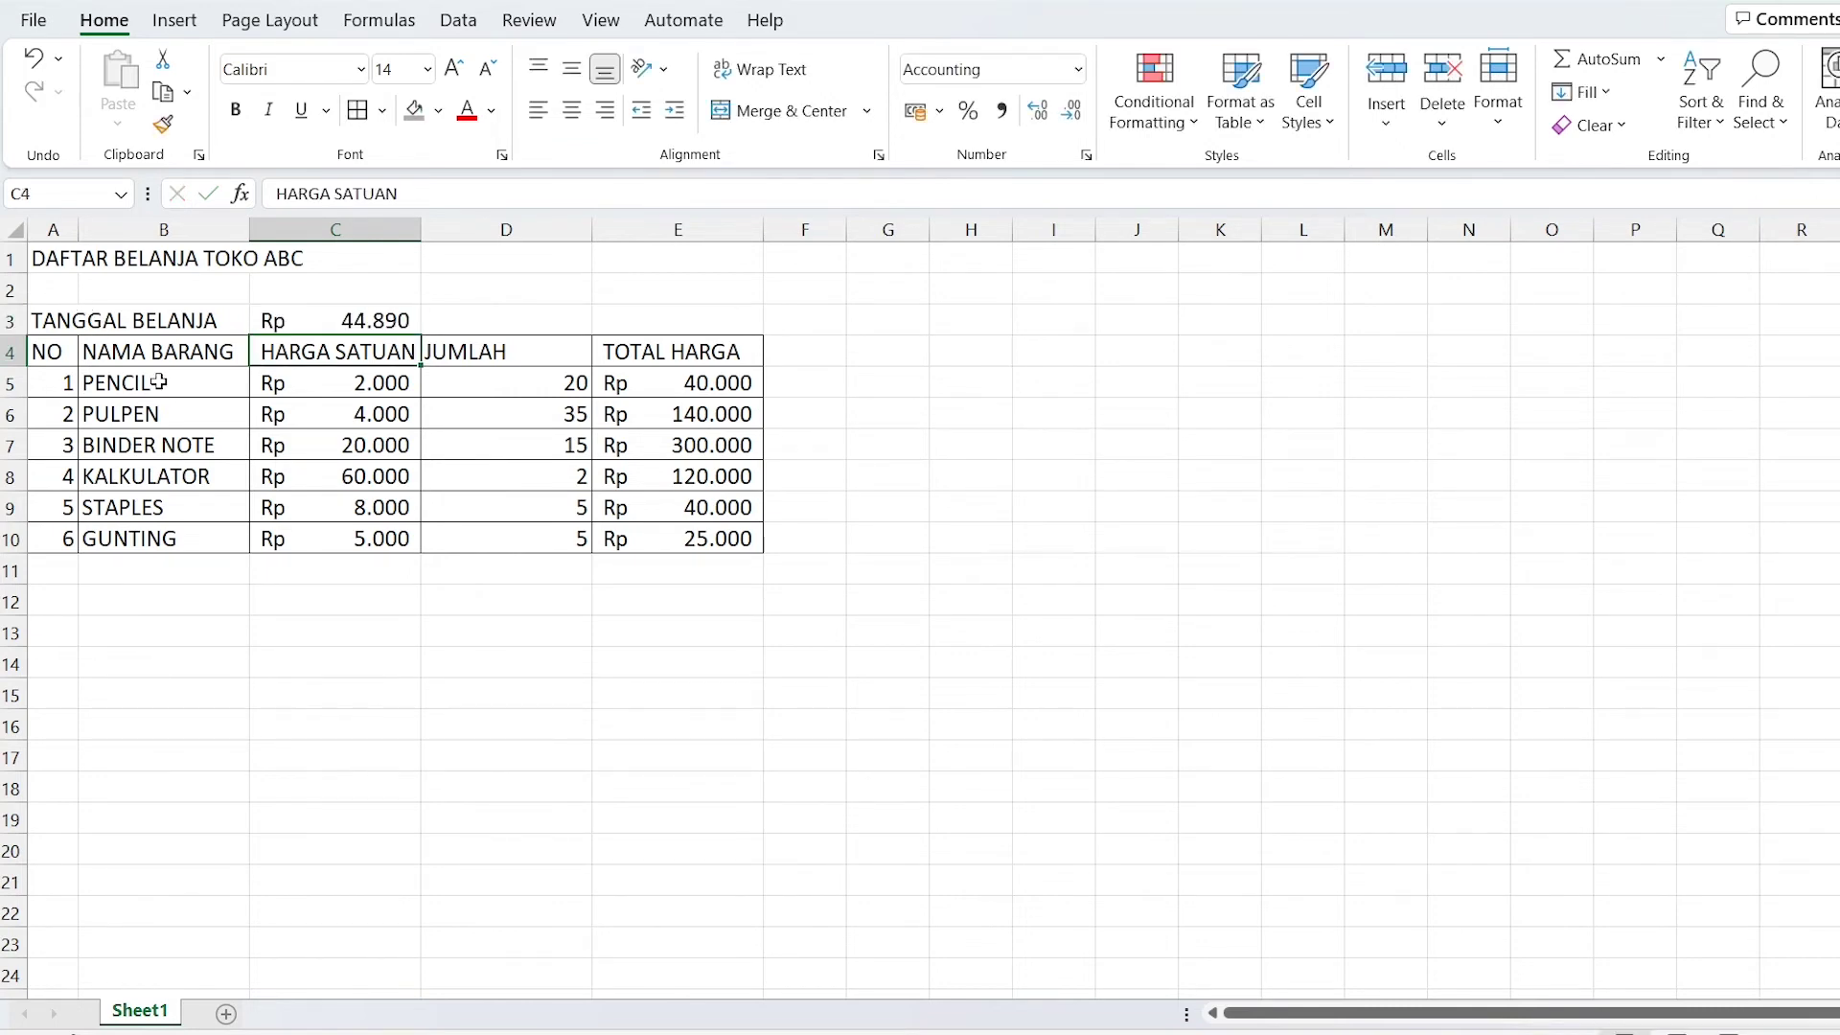
{"action": "left_click", "coordinate": [400, 321]}
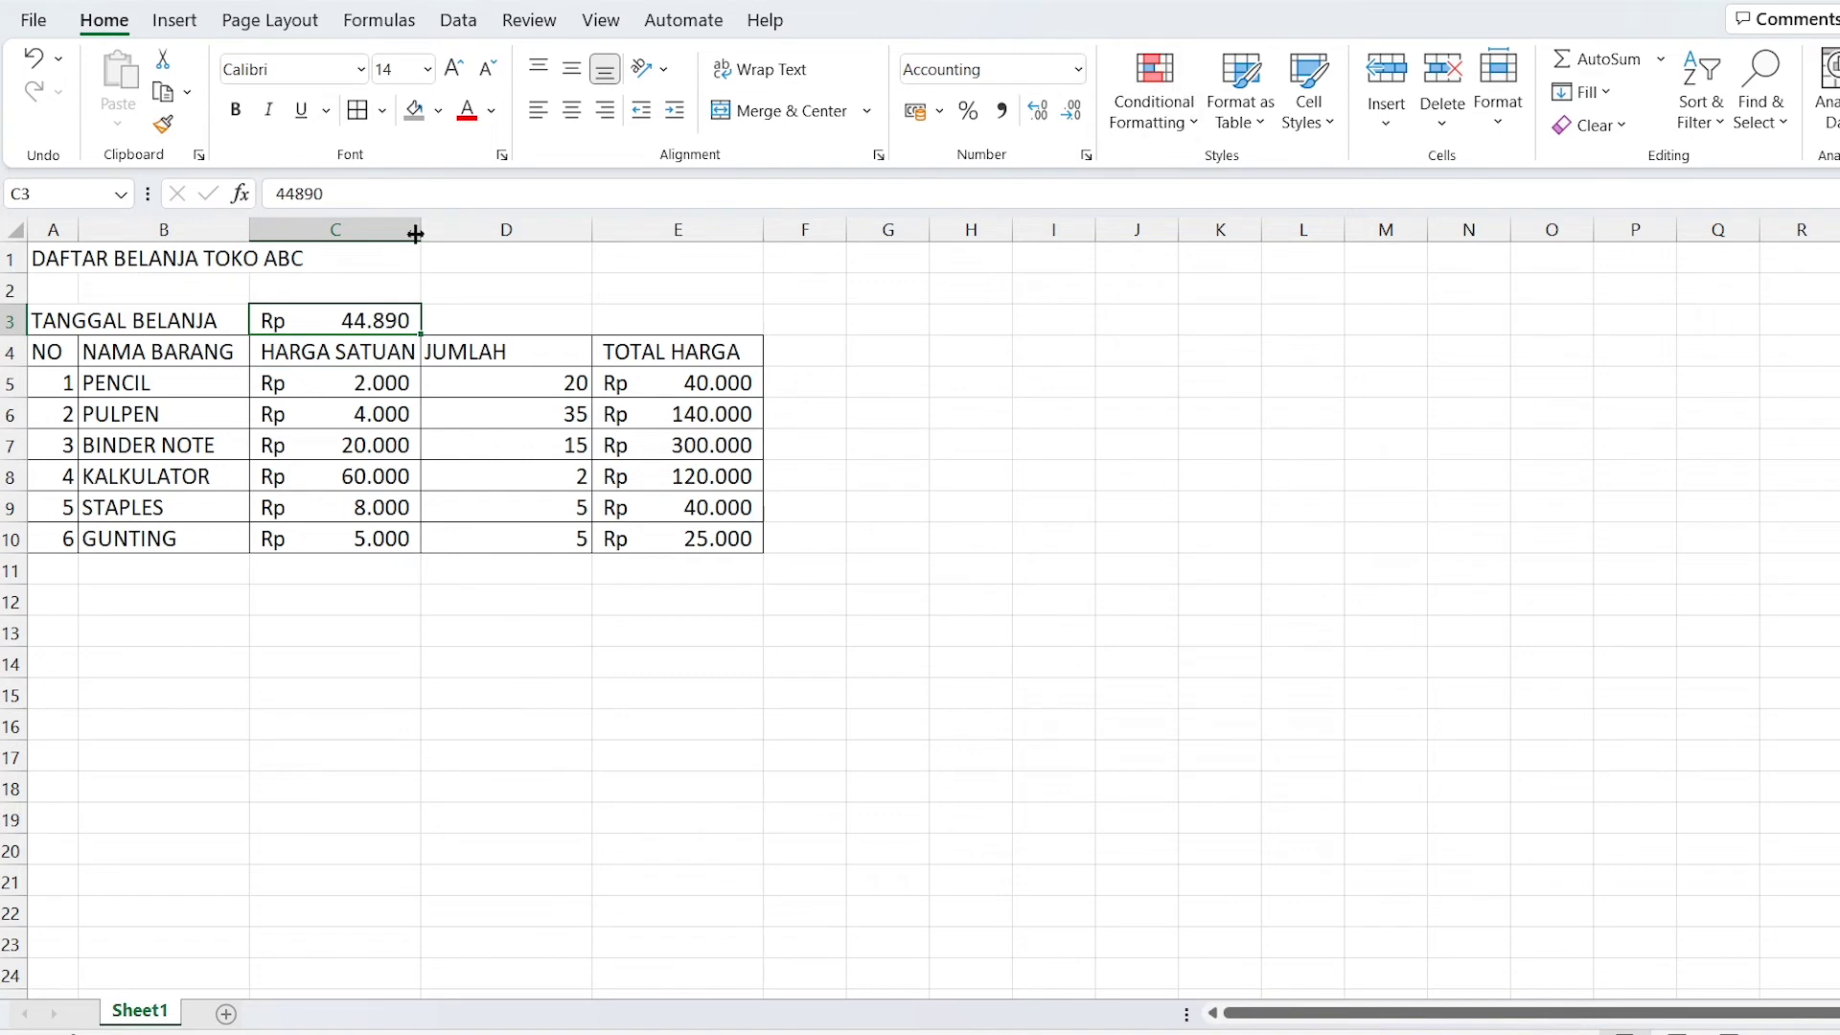
{"action": "left_click", "coordinate": [1030, 69]}
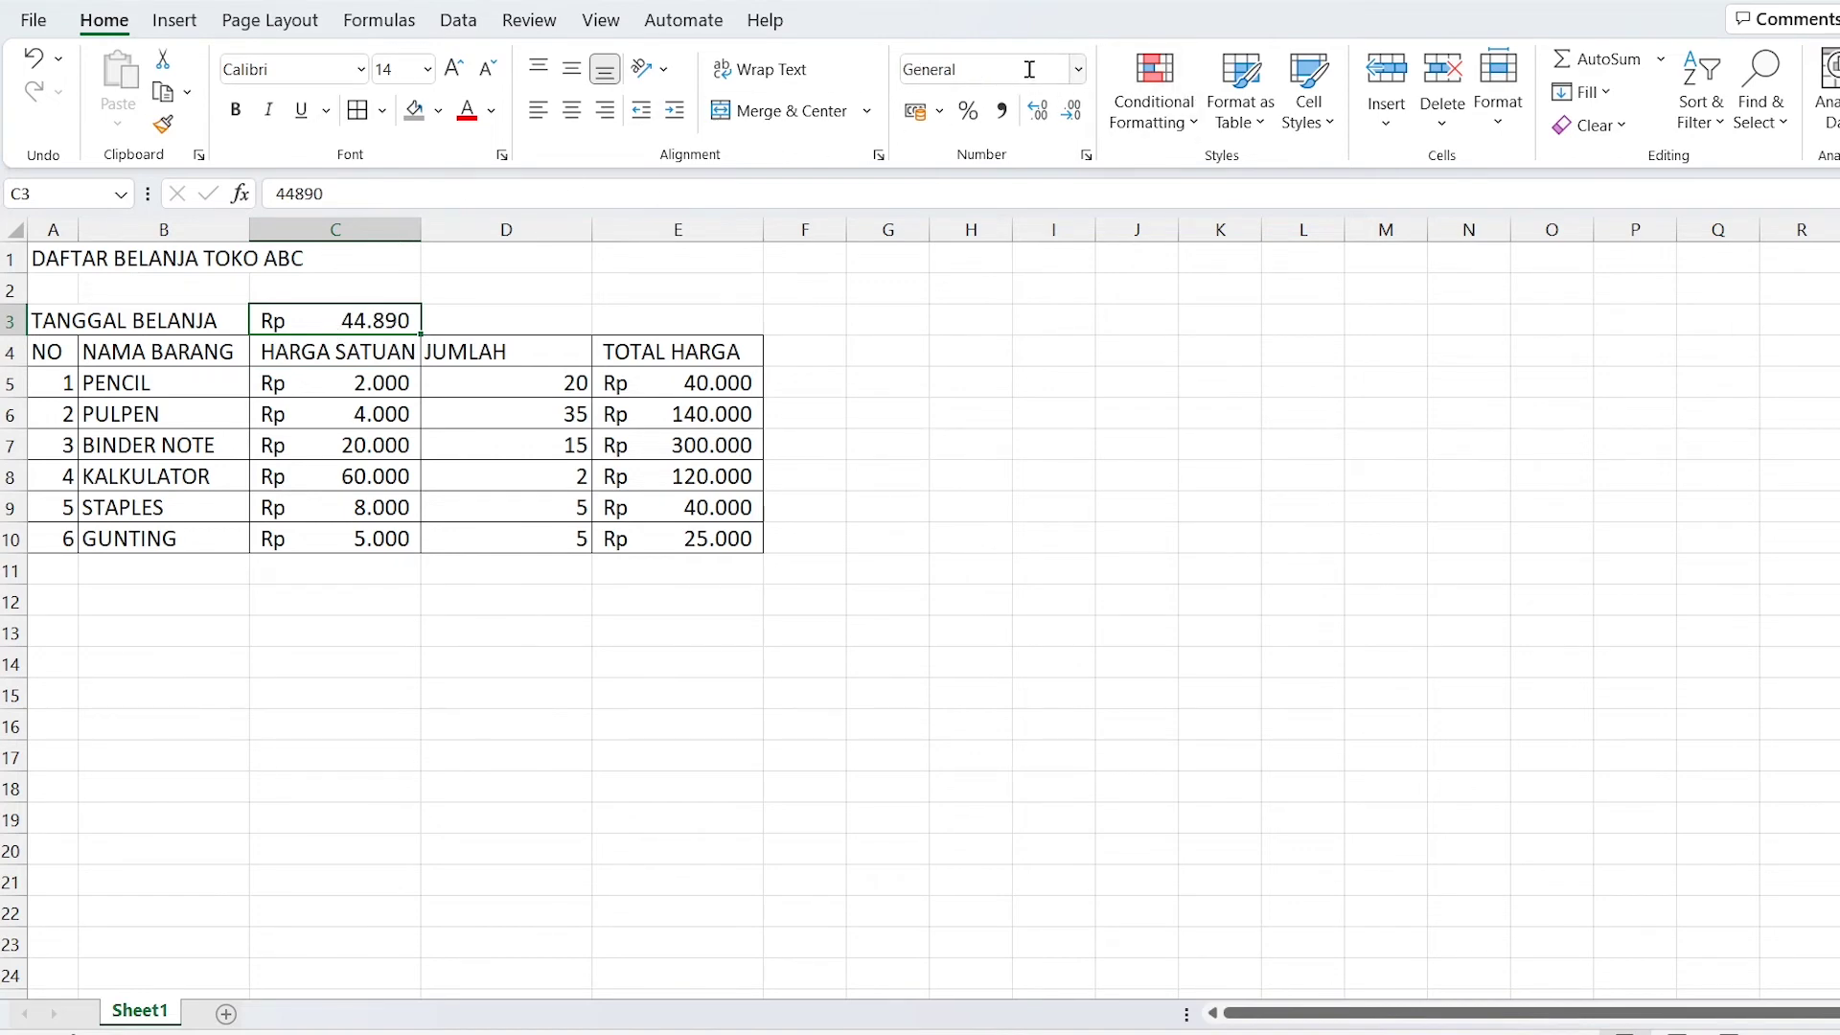
{"action": "left_click", "coordinate": [1080, 69]}
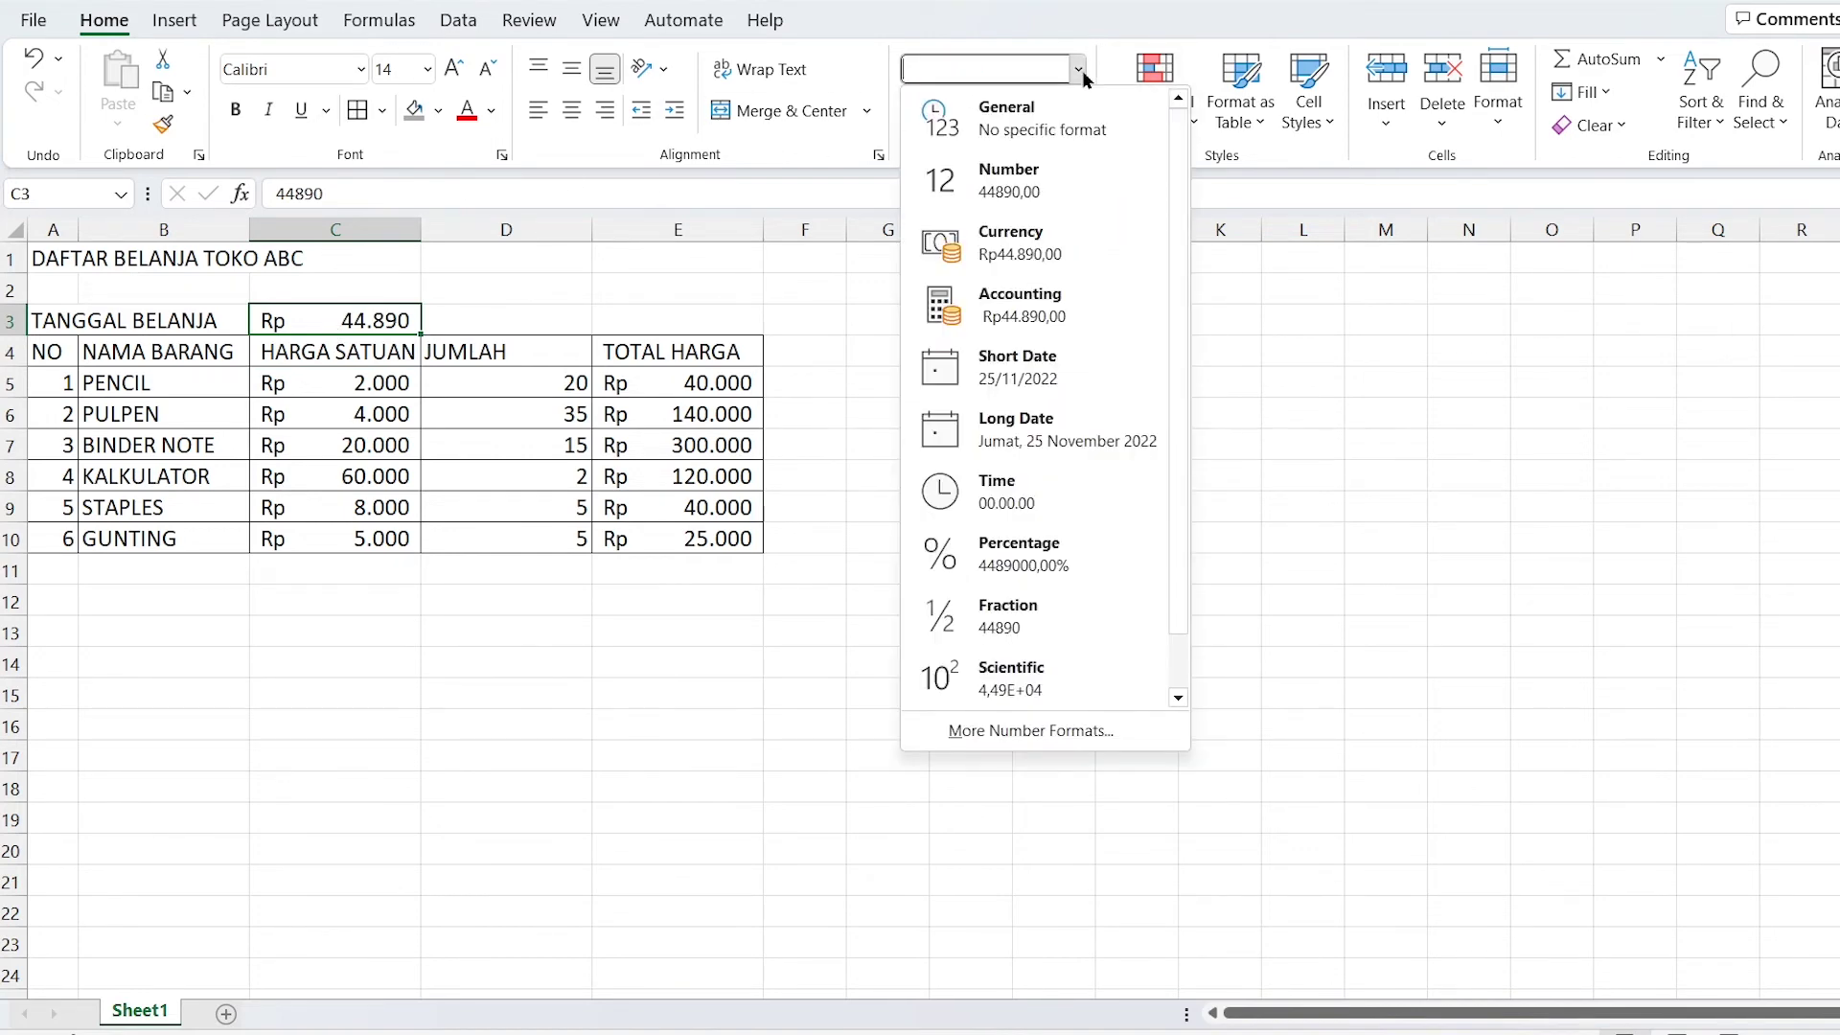
{"action": "left_click", "coordinate": [1035, 367]}
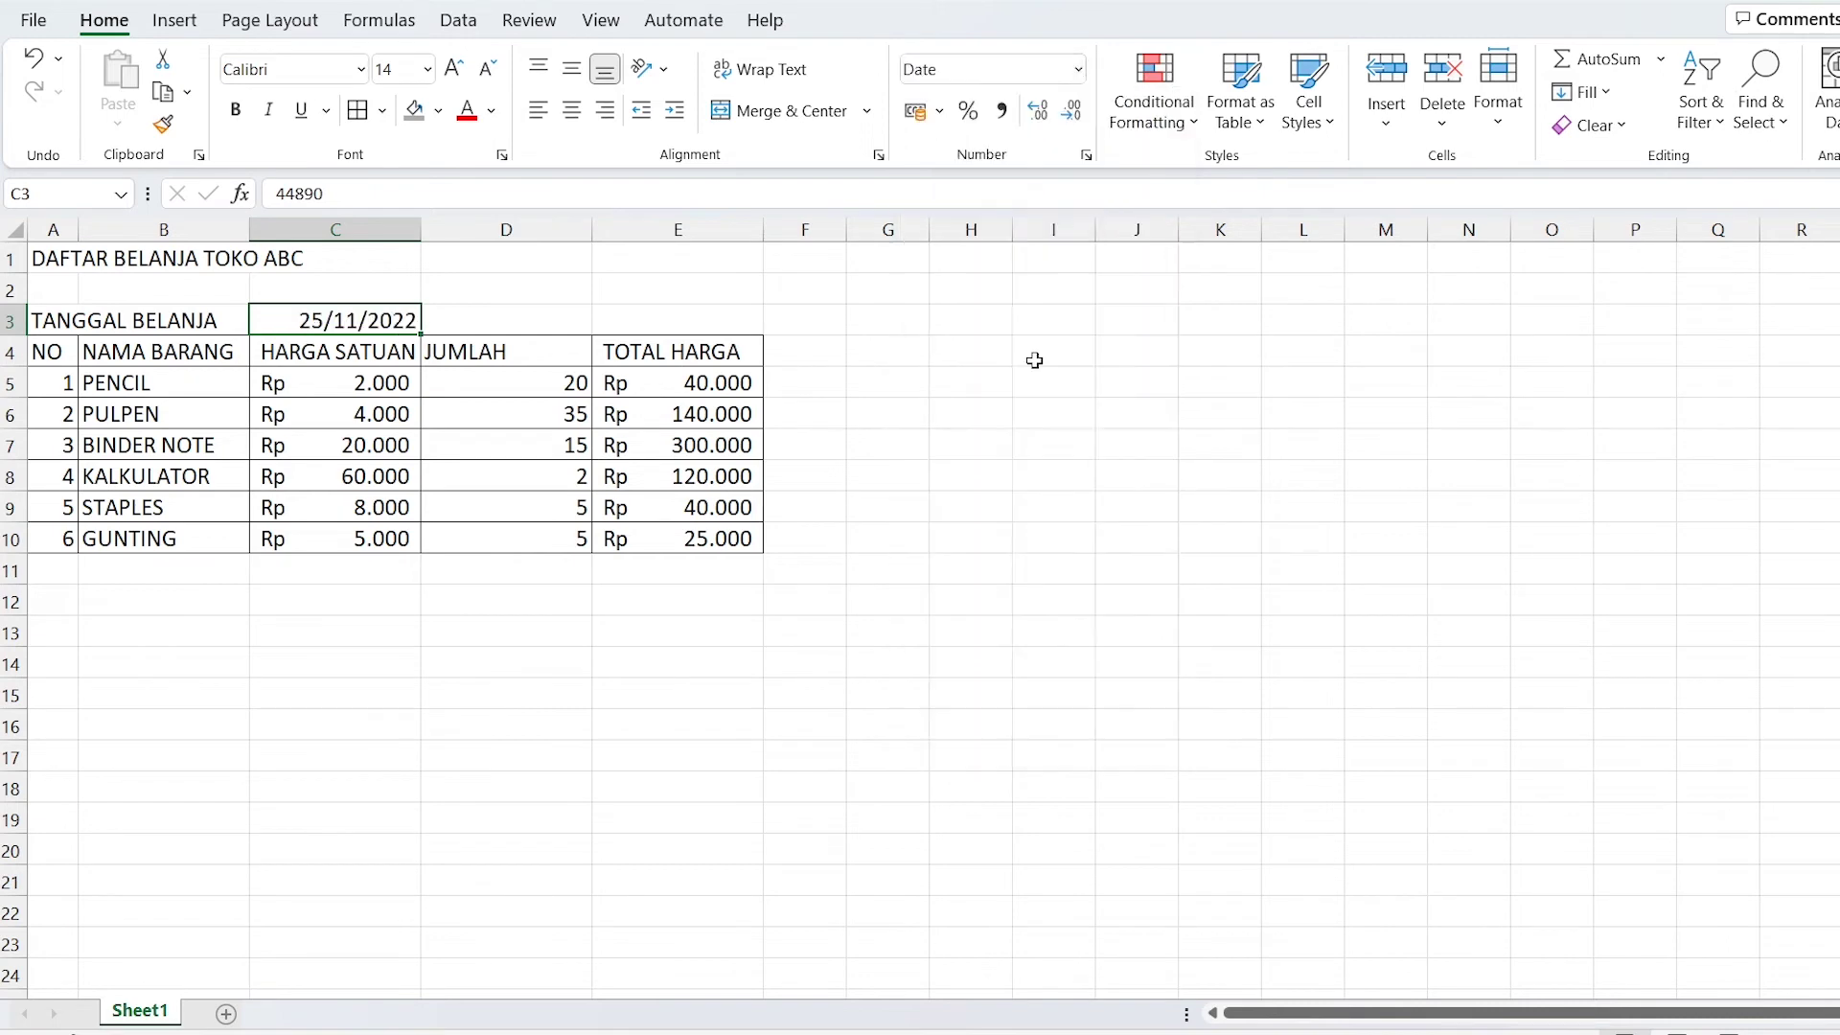
{"action": "left_click", "coordinate": [330, 464]}
{"action": "left_click", "coordinate": [329, 320]}
Select cells in the table, including the header row A4:E4.
{"action": "left_click", "coordinate": [307, 623]}
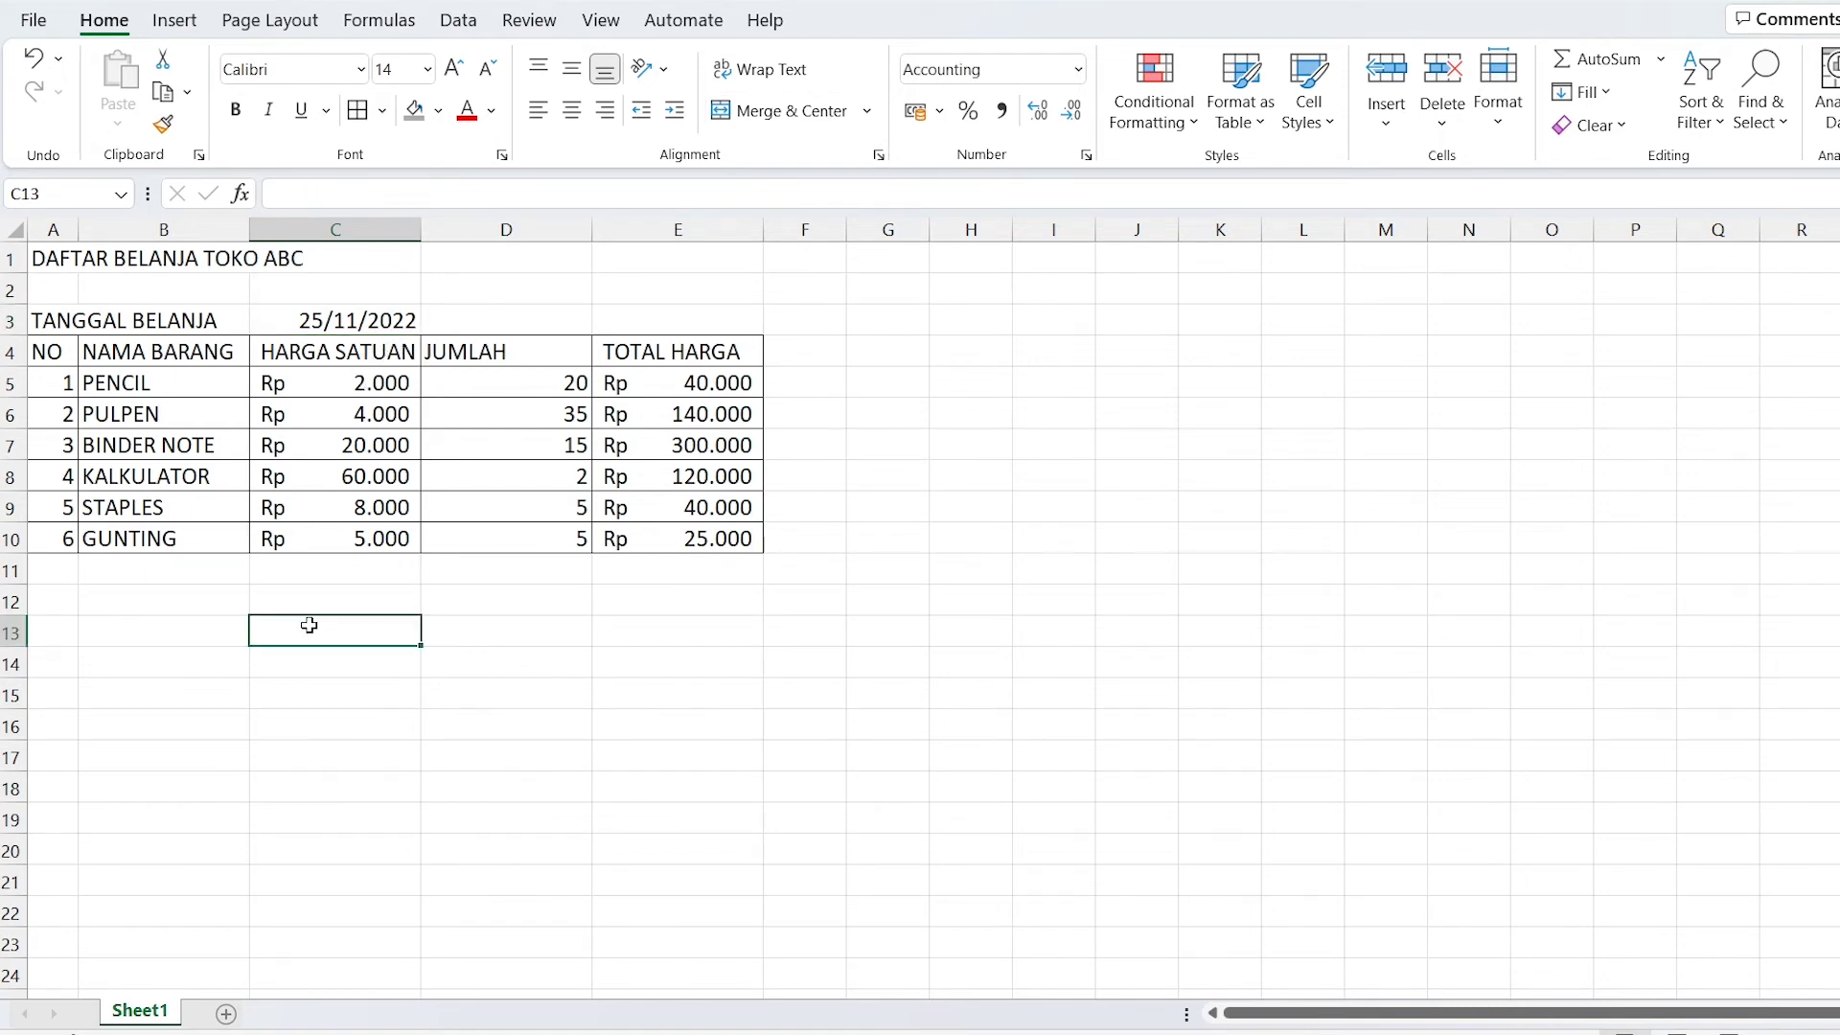
{"action": "left_click", "coordinate": [121, 570]}
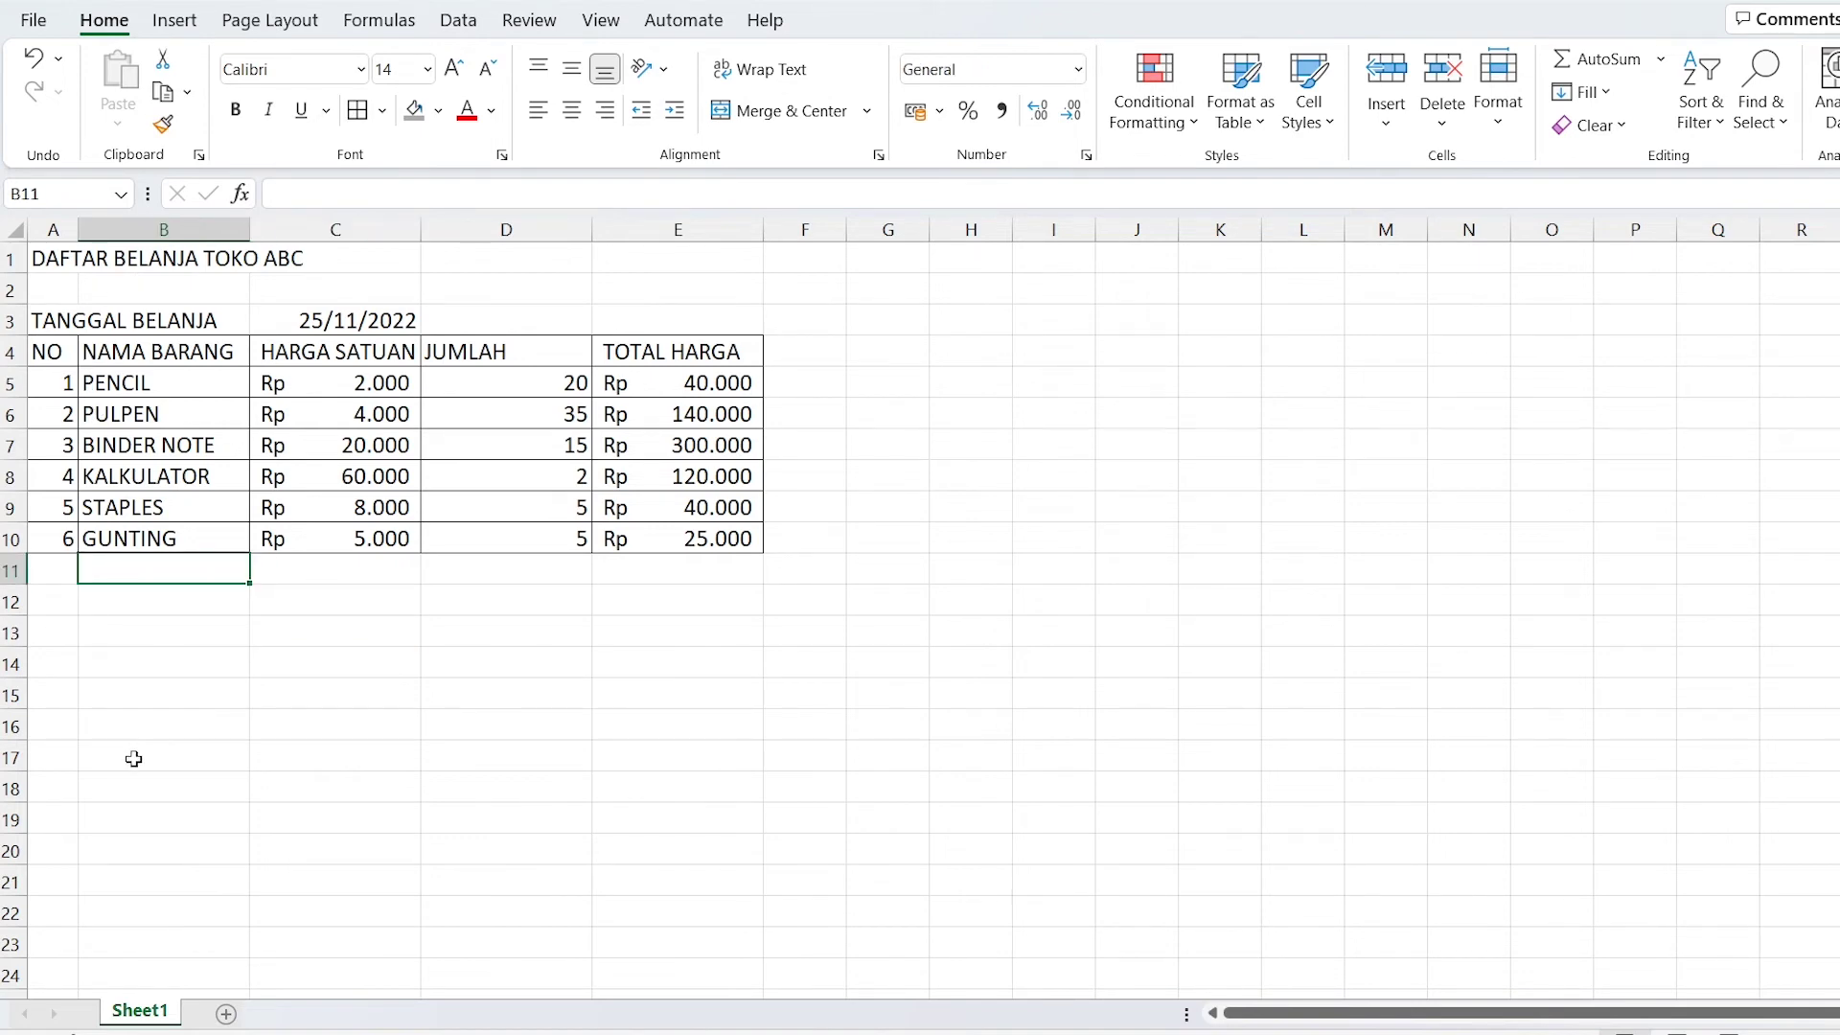
{"action": "left_click", "coordinate": [158, 614]}
{"action": "left_click", "coordinate": [148, 565]}
{"action": "left_click", "coordinate": [145, 448]}
{"action": "left_click_drag", "start_coordinate": [69, 352], "coordinate": [671, 352]}
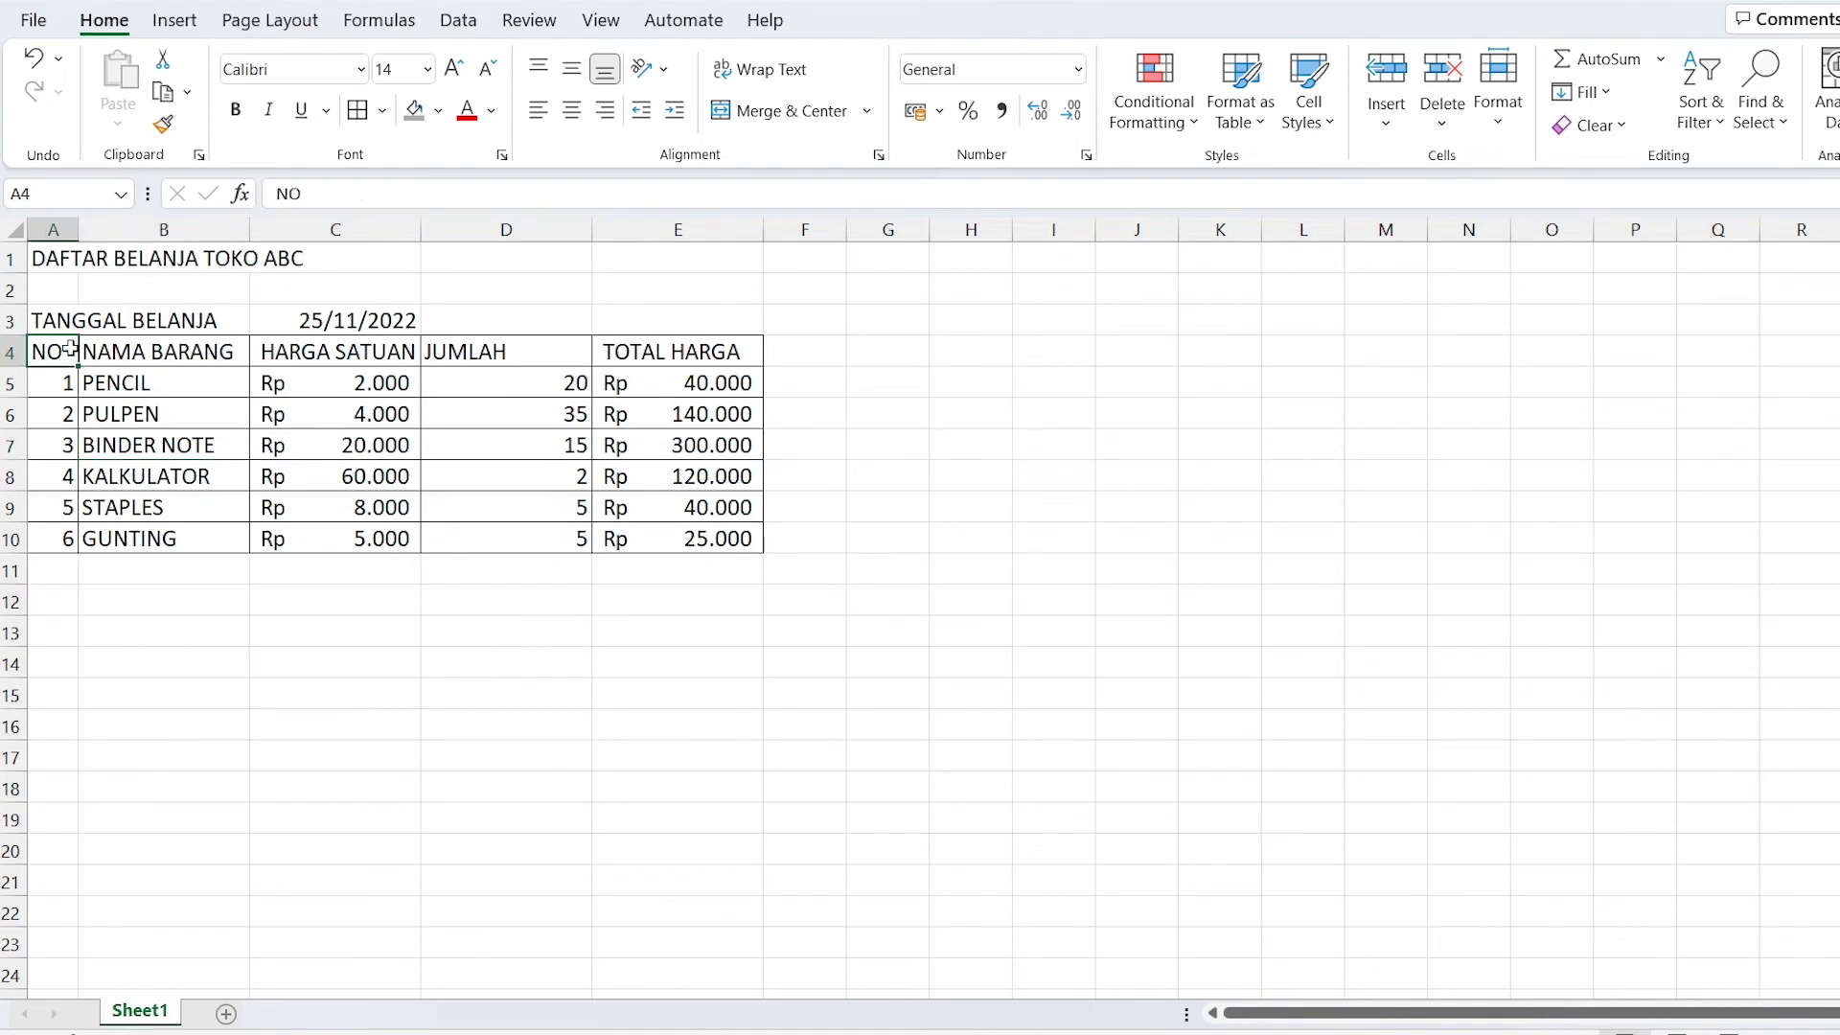
{"action": "left_click", "coordinate": [506, 446]}
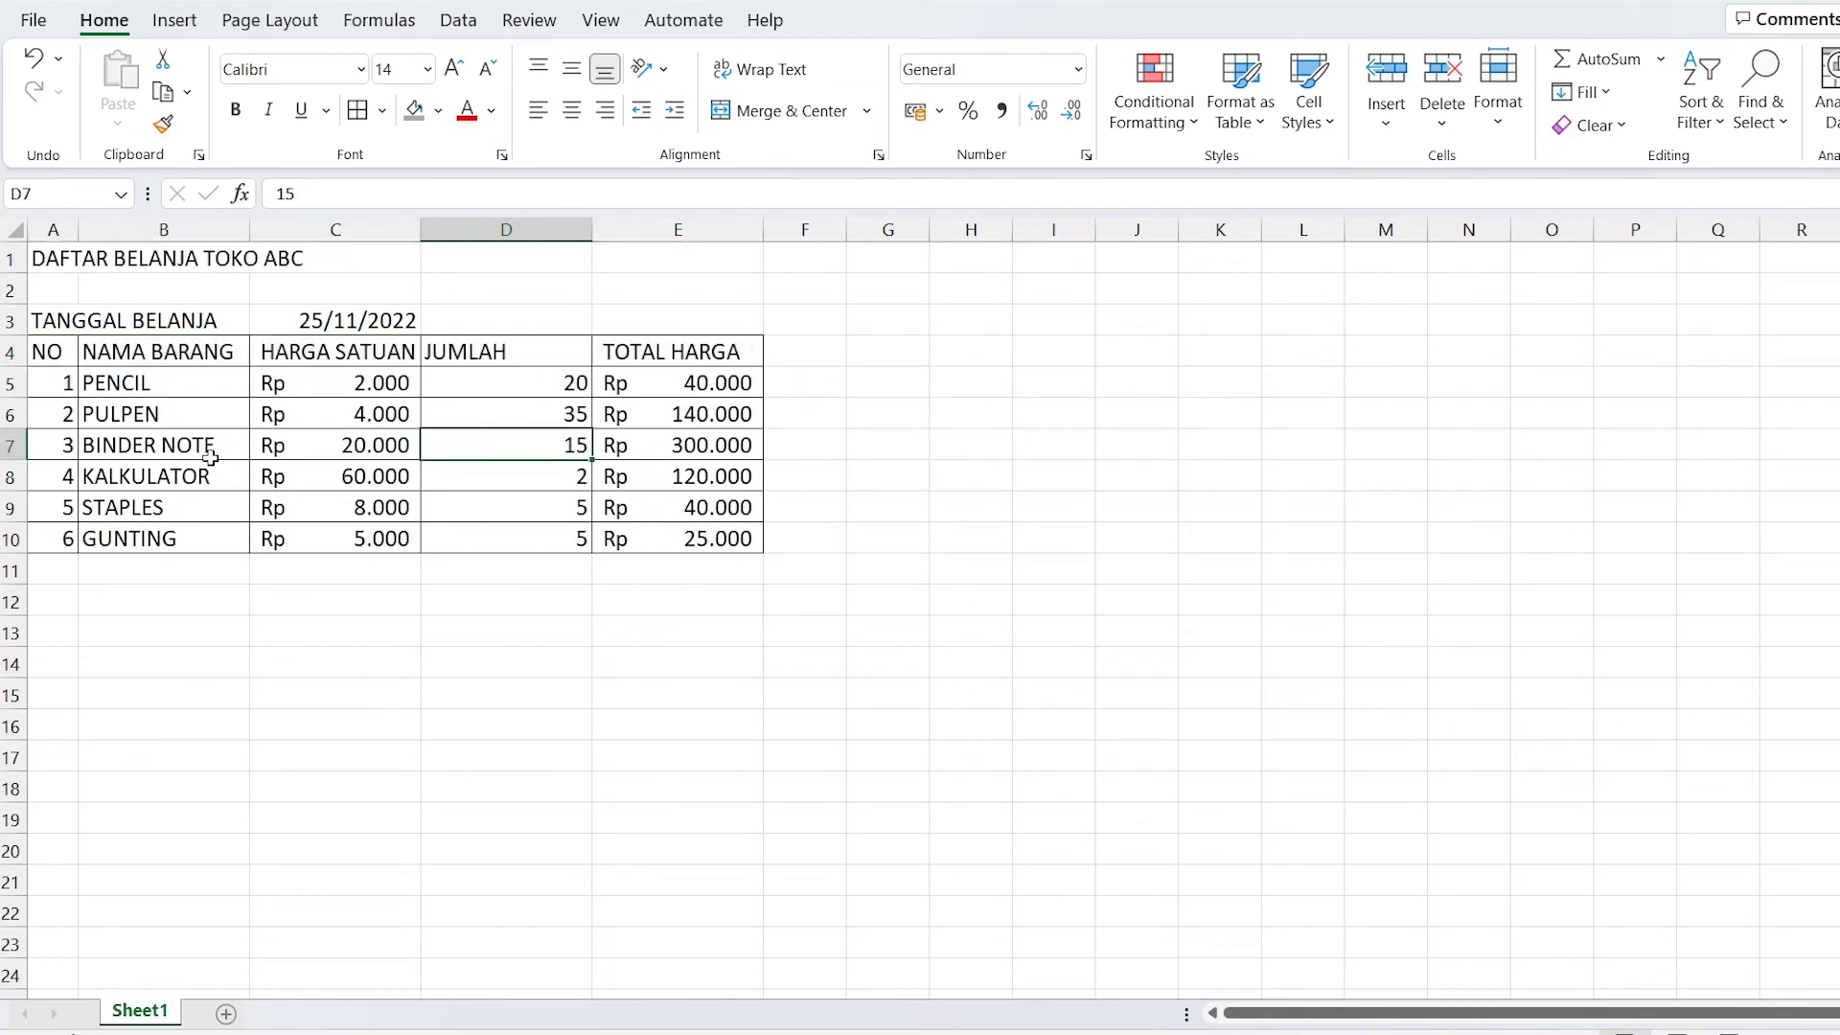
{"action": "left_click", "coordinate": [158, 477]}
{"action": "left_click", "coordinate": [139, 365]}
{"action": "left_click", "coordinate": [142, 507]}
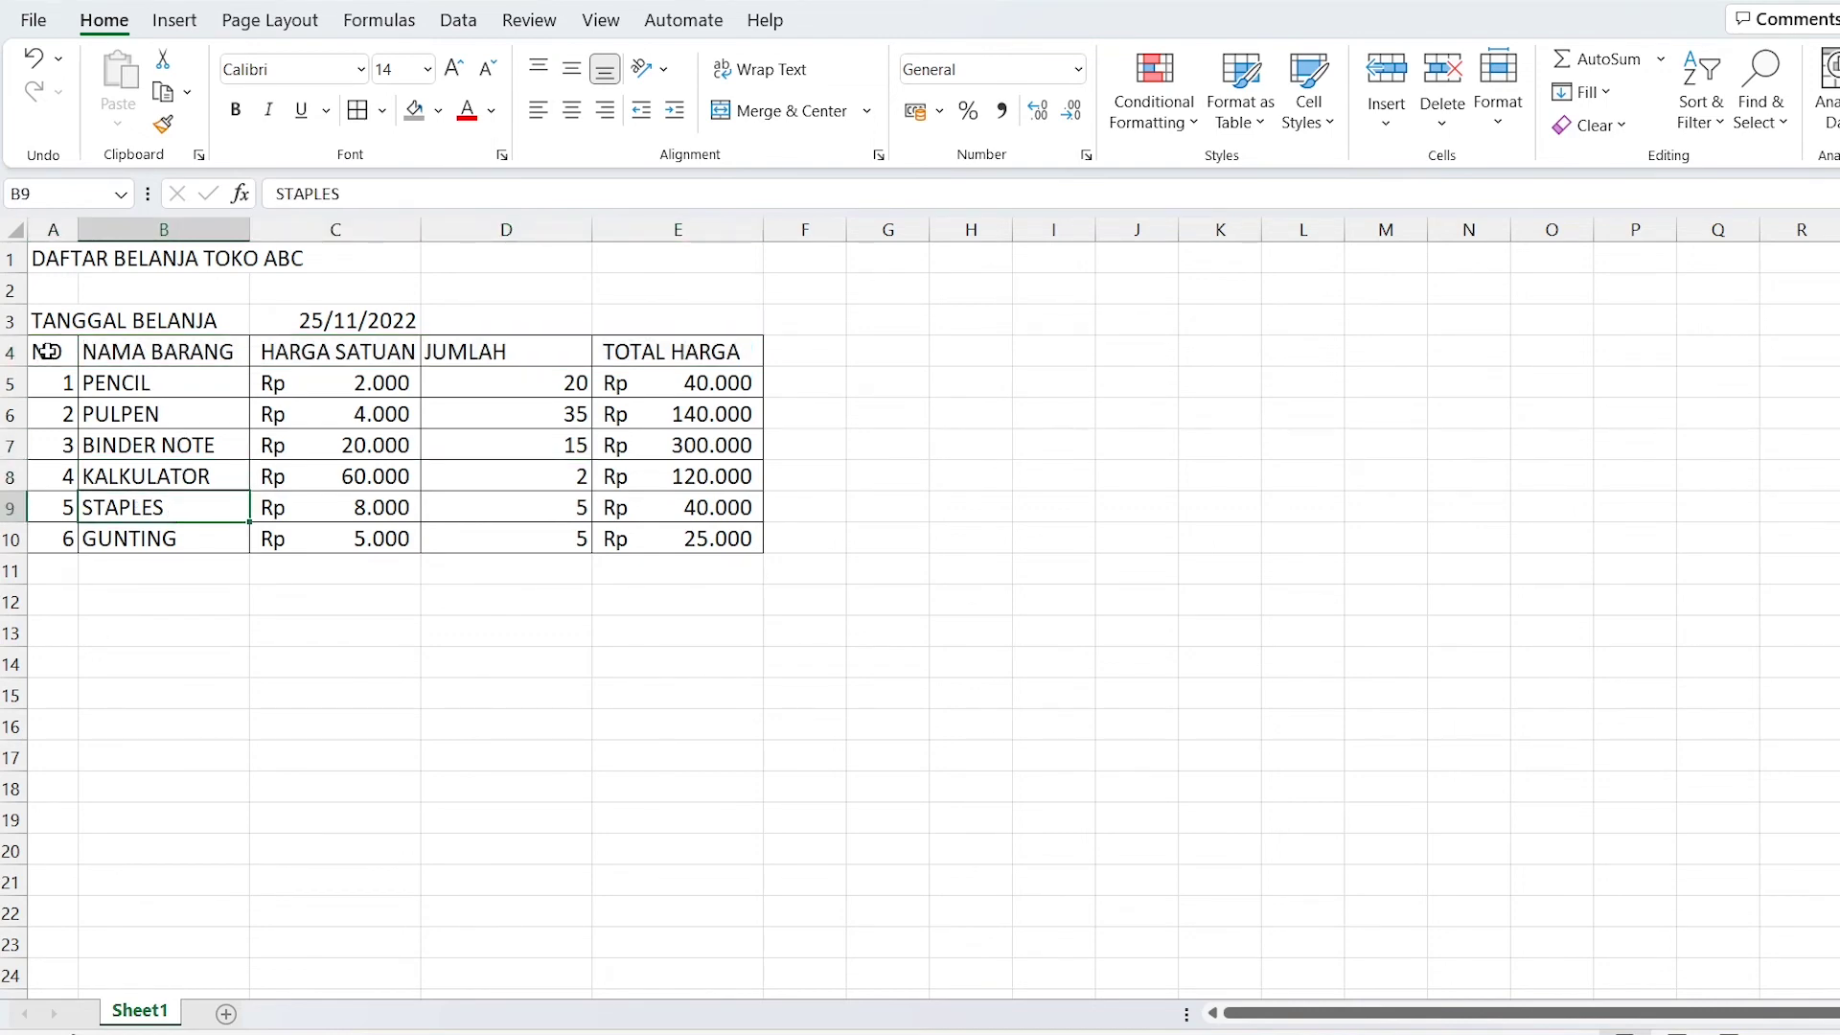
Apply Thick Outside Borders around the table range A4:E10.
{"action": "mouse_move", "coordinate": [47, 352]}
{"action": "left_mouse_down"}
{"action": "mouse_move", "coordinate": [460, 359]}
{"action": "mouse_move", "coordinate": [721, 537]}
{"action": "left_mouse_up"}
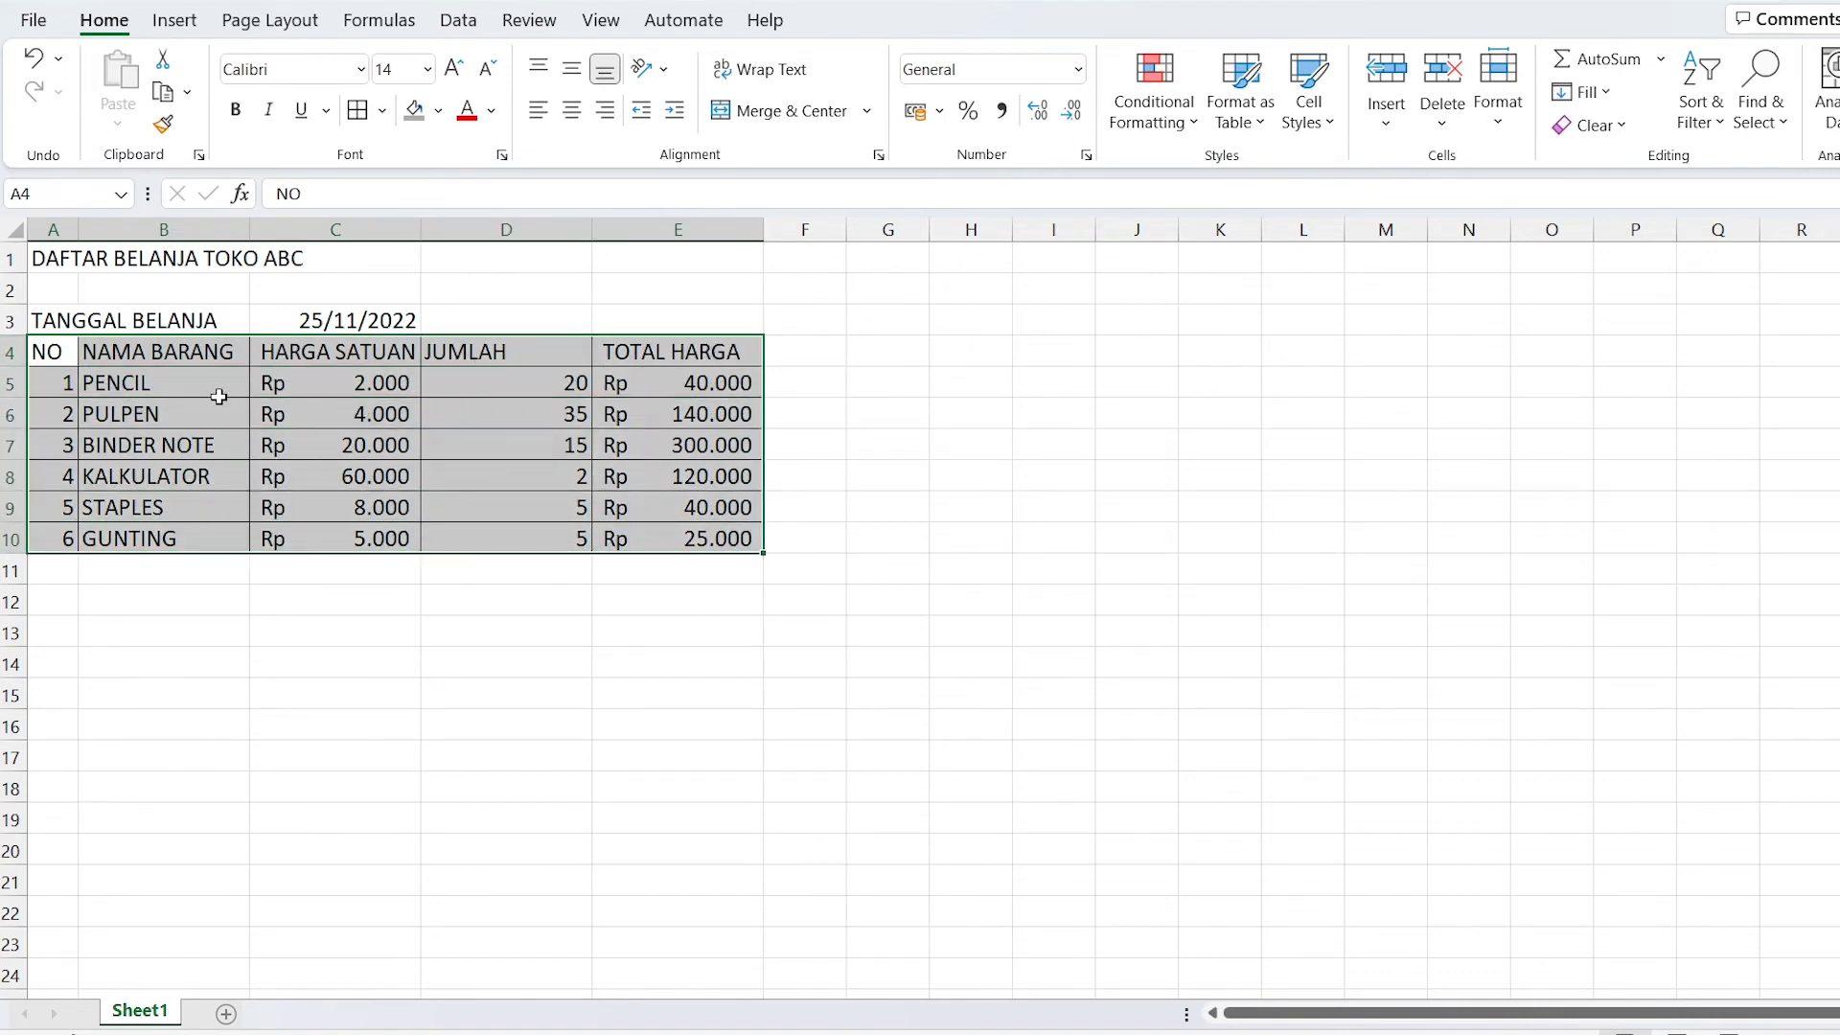
{"action": "left_click", "coordinate": [230, 565]}
{"action": "mouse_move", "coordinate": [48, 351]}
{"action": "left_mouse_down"}
{"action": "mouse_move", "coordinate": [575, 383]}
{"action": "mouse_move", "coordinate": [698, 537]}
{"action": "left_mouse_up"}
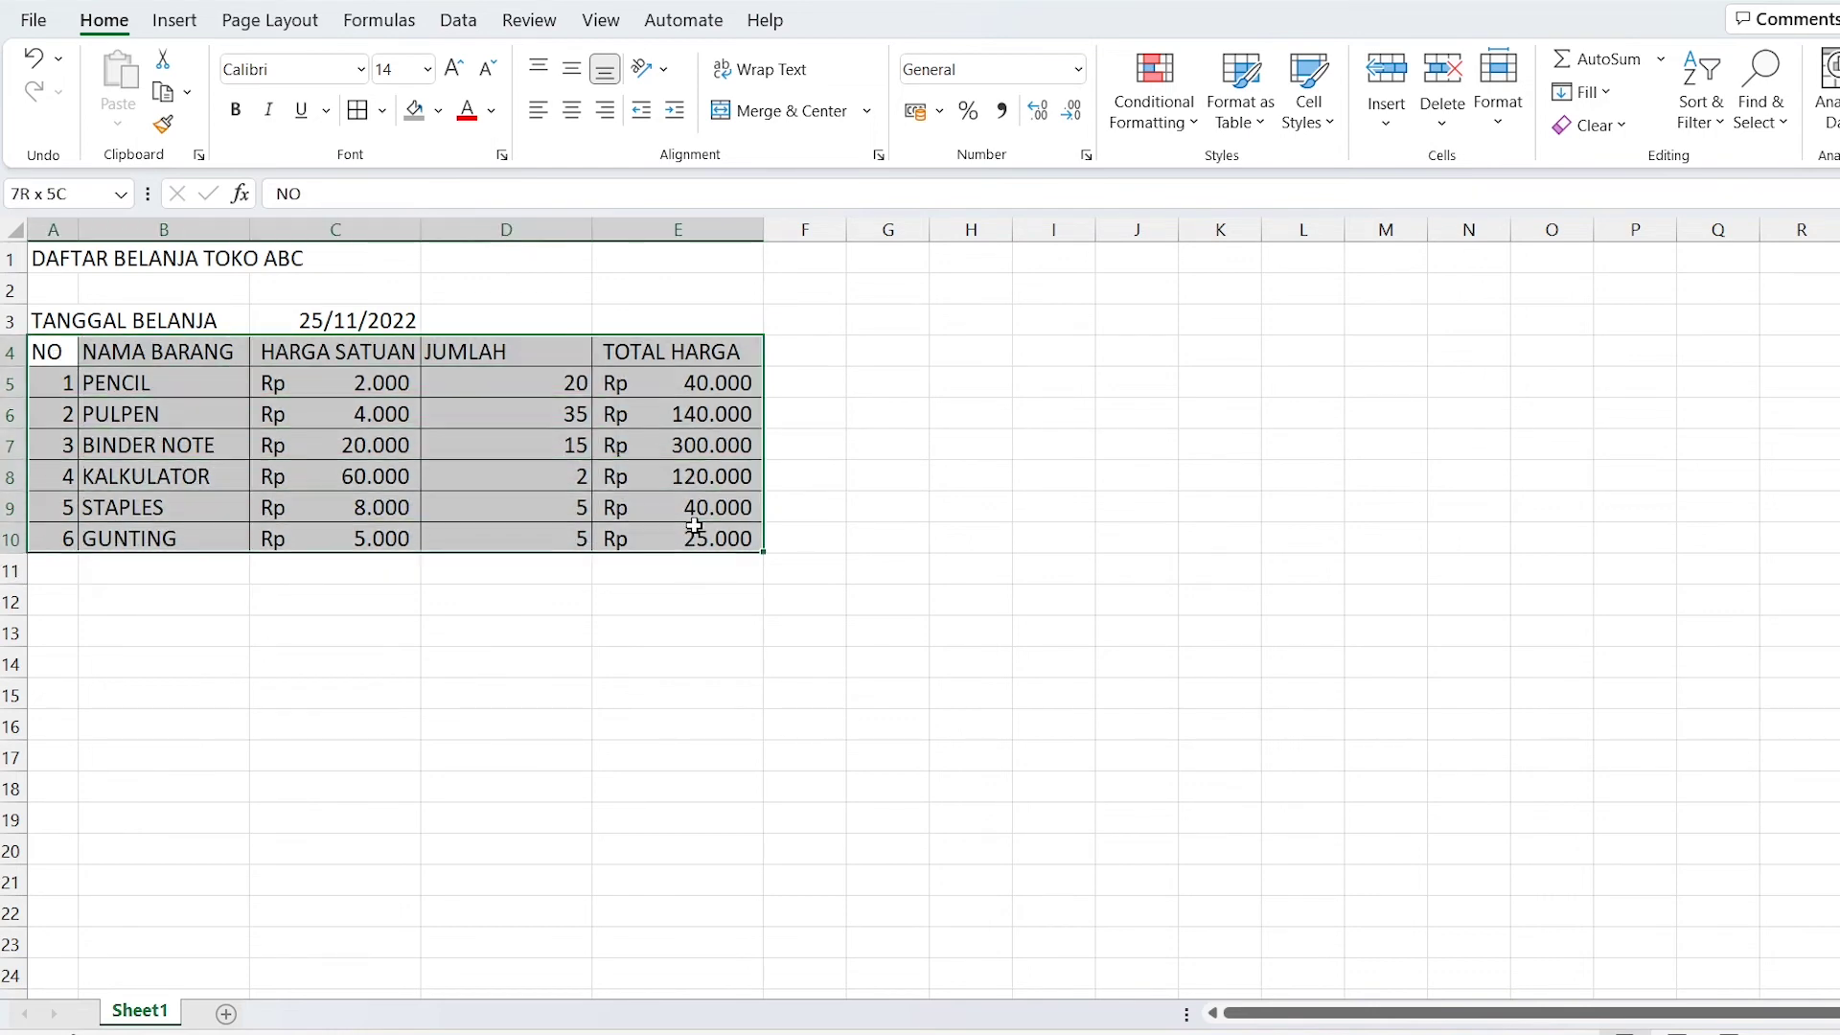
{"action": "left_click", "coordinate": [385, 110]}
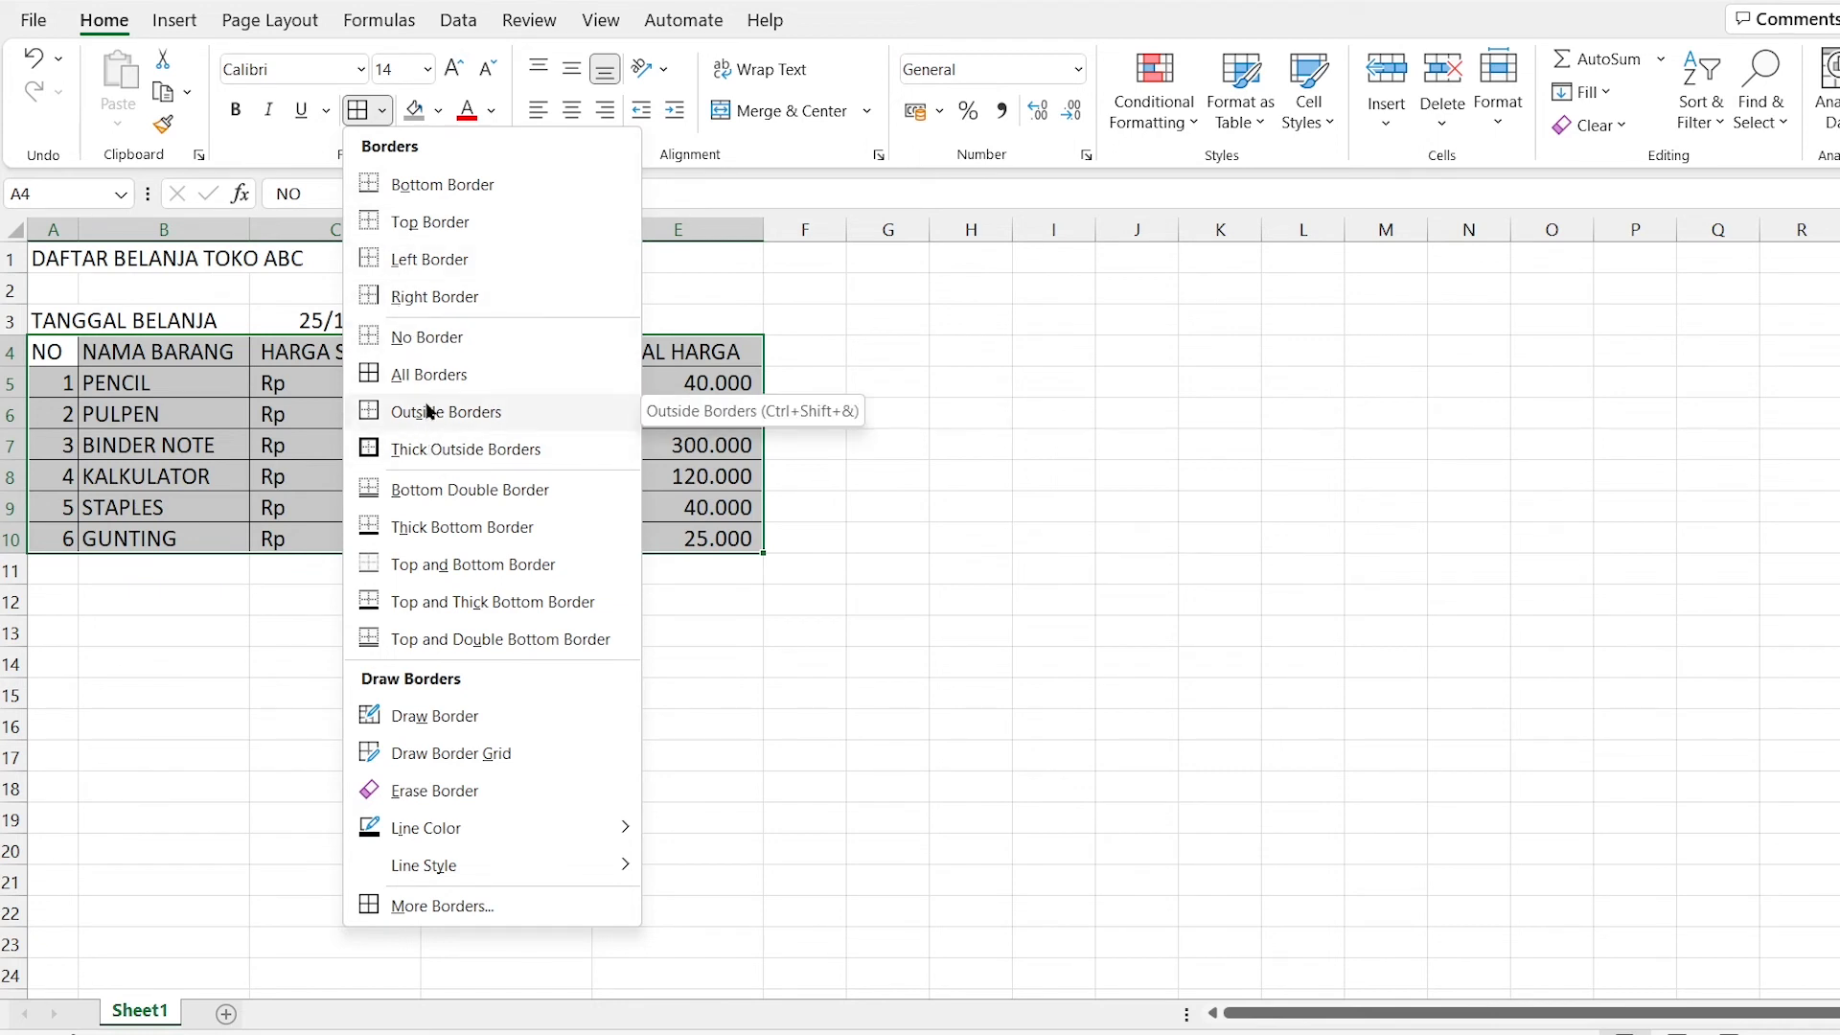
{"action": "left_click", "coordinate": [404, 457]}
{"action": "left_click", "coordinate": [360, 607]}
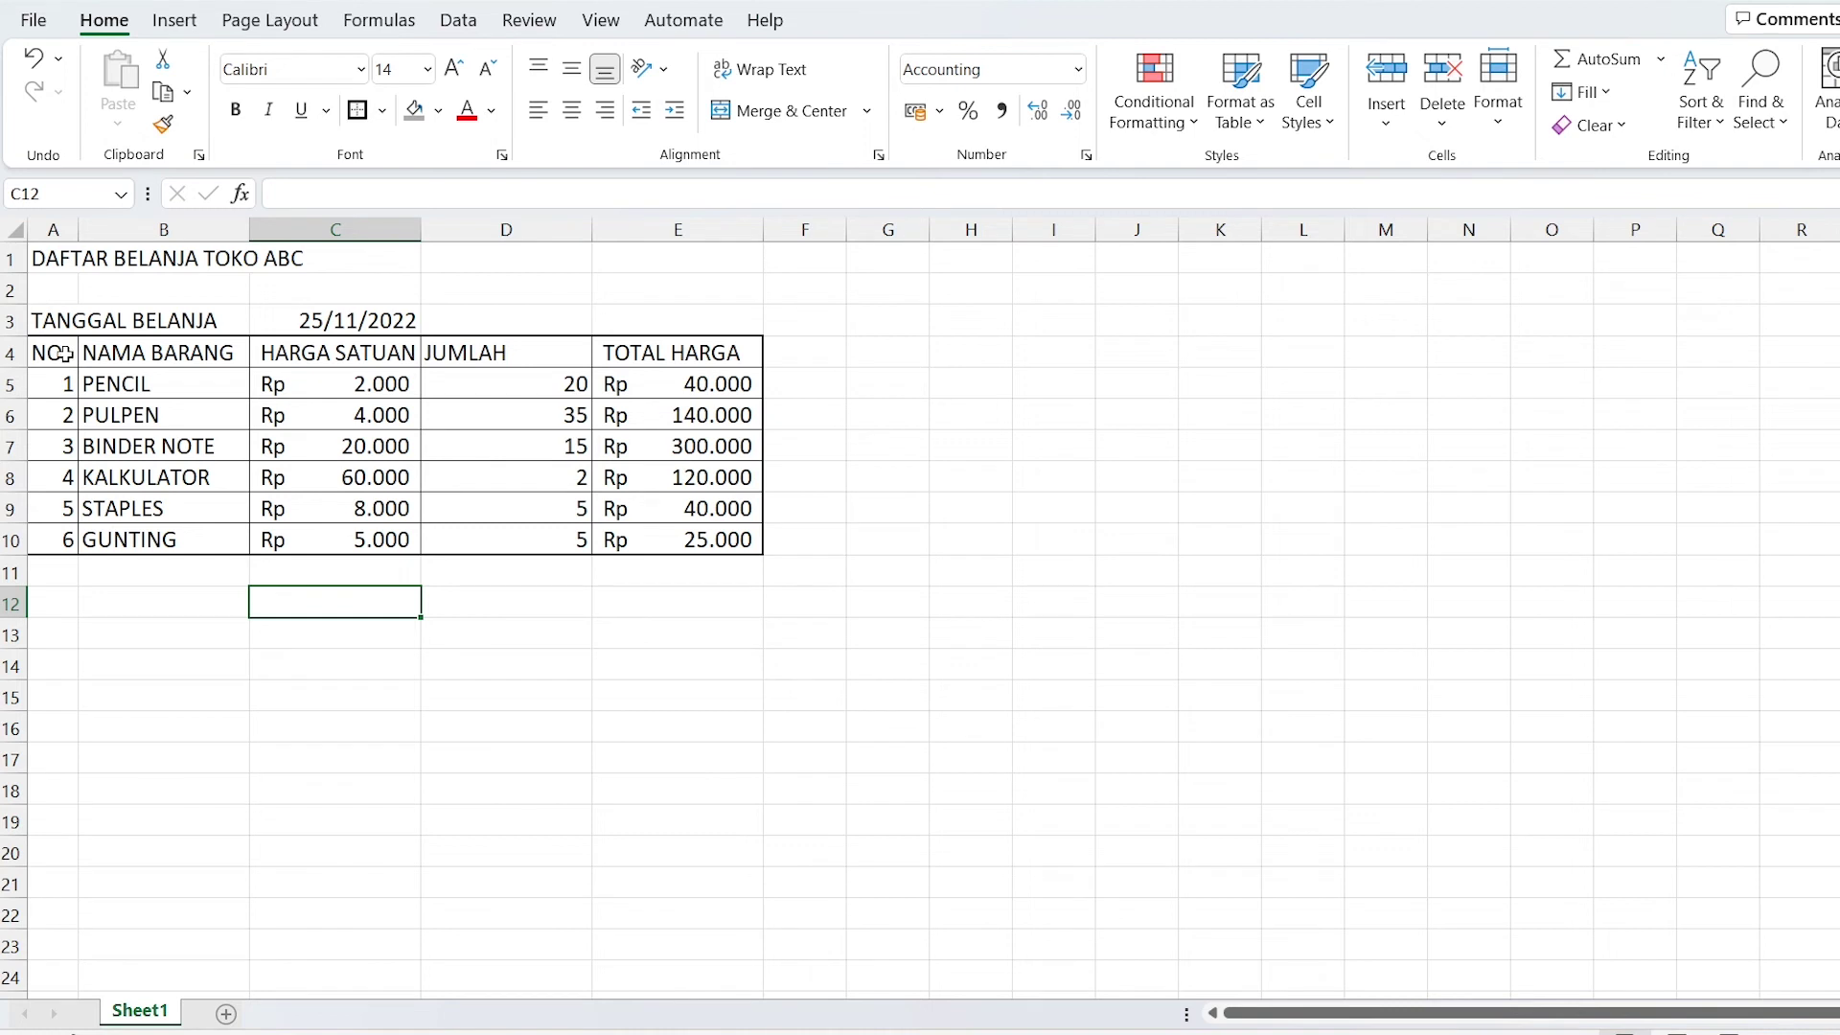
{"action": "left_click_drag", "start_coordinate": [63, 354], "coordinate": [723, 347]}
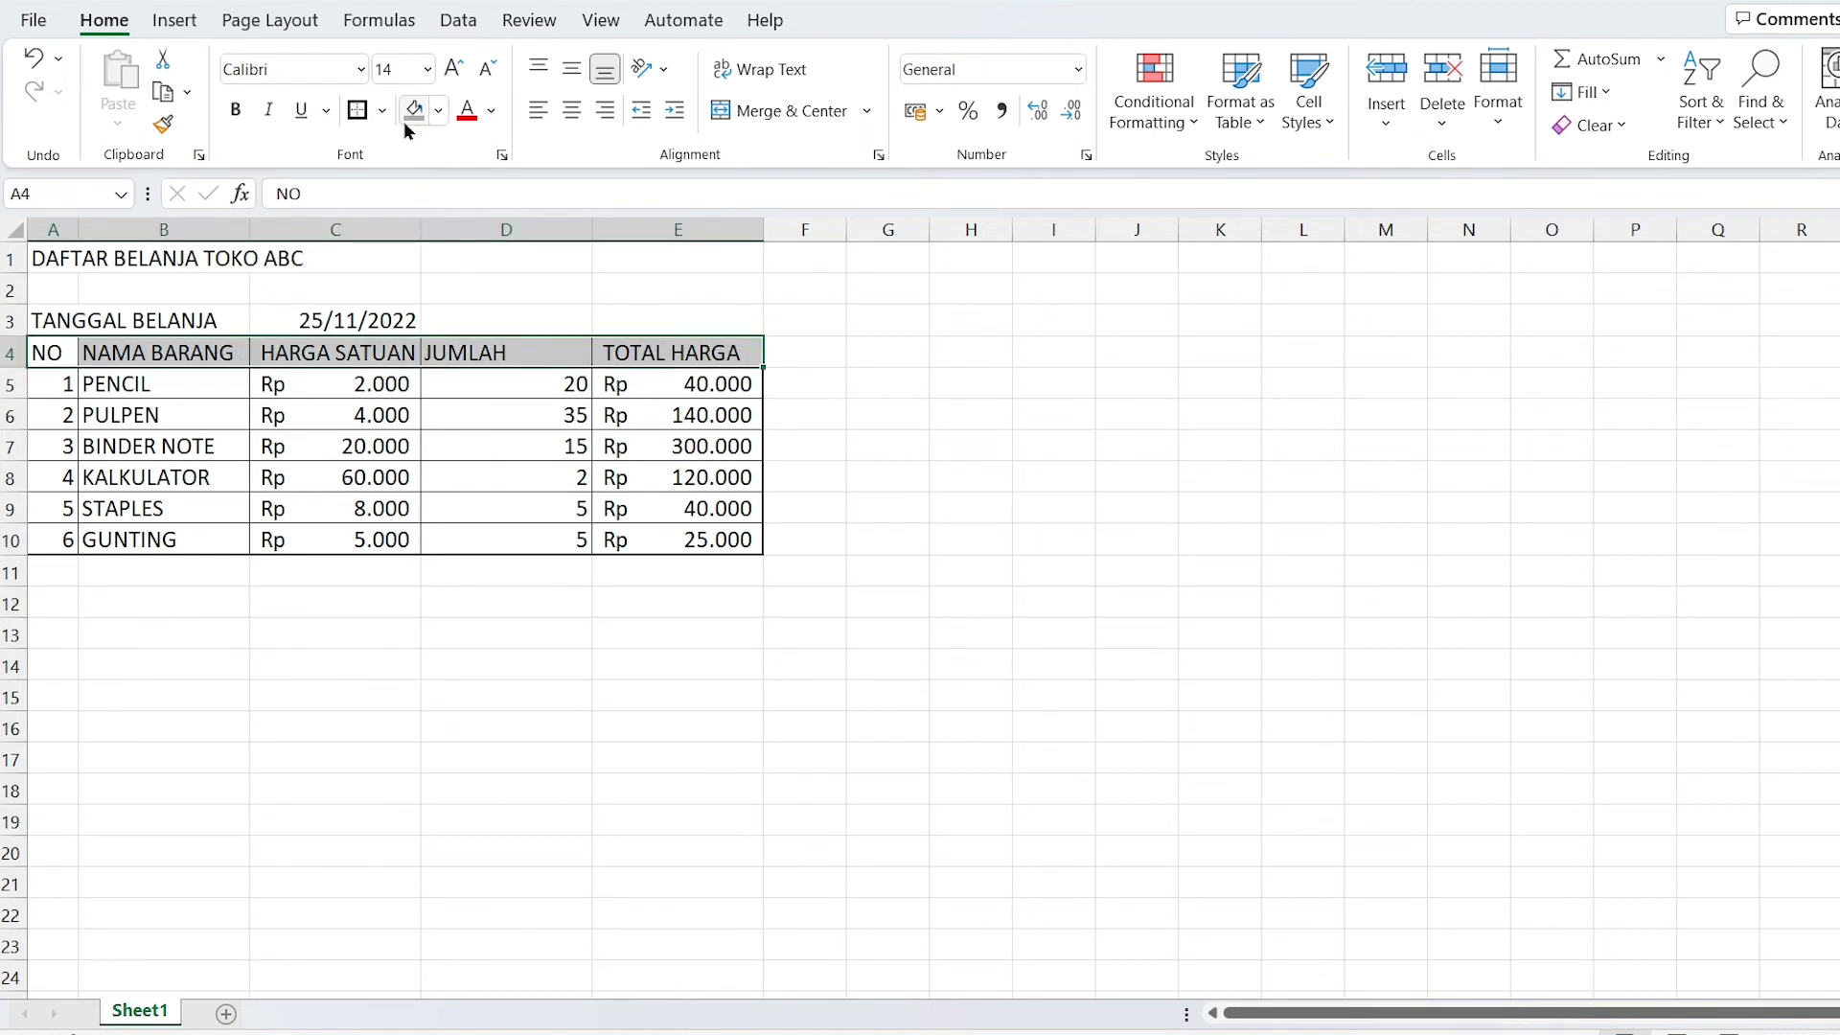
{"action": "left_click_drag", "start_coordinate": [63, 357], "coordinate": [710, 353]}
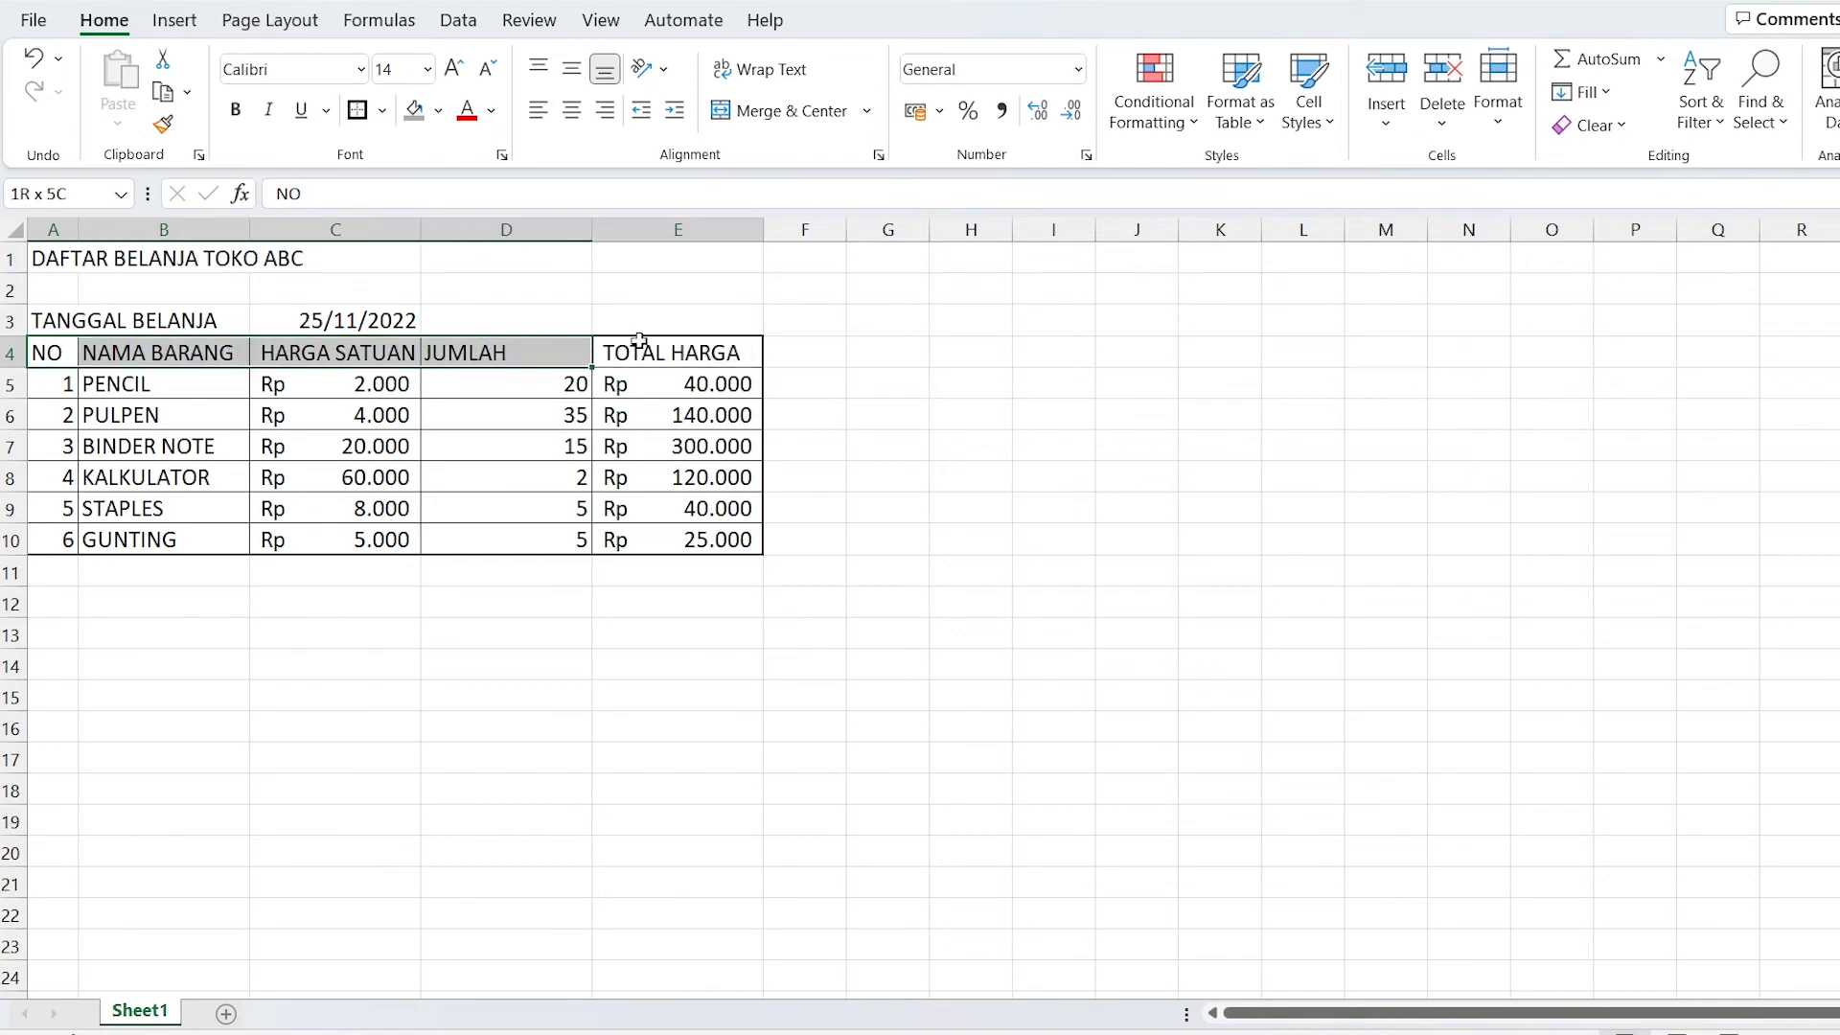
Apply a Thick Bottom Border under the header row A4:E4.
{"action": "left_click", "coordinate": [382, 112]}
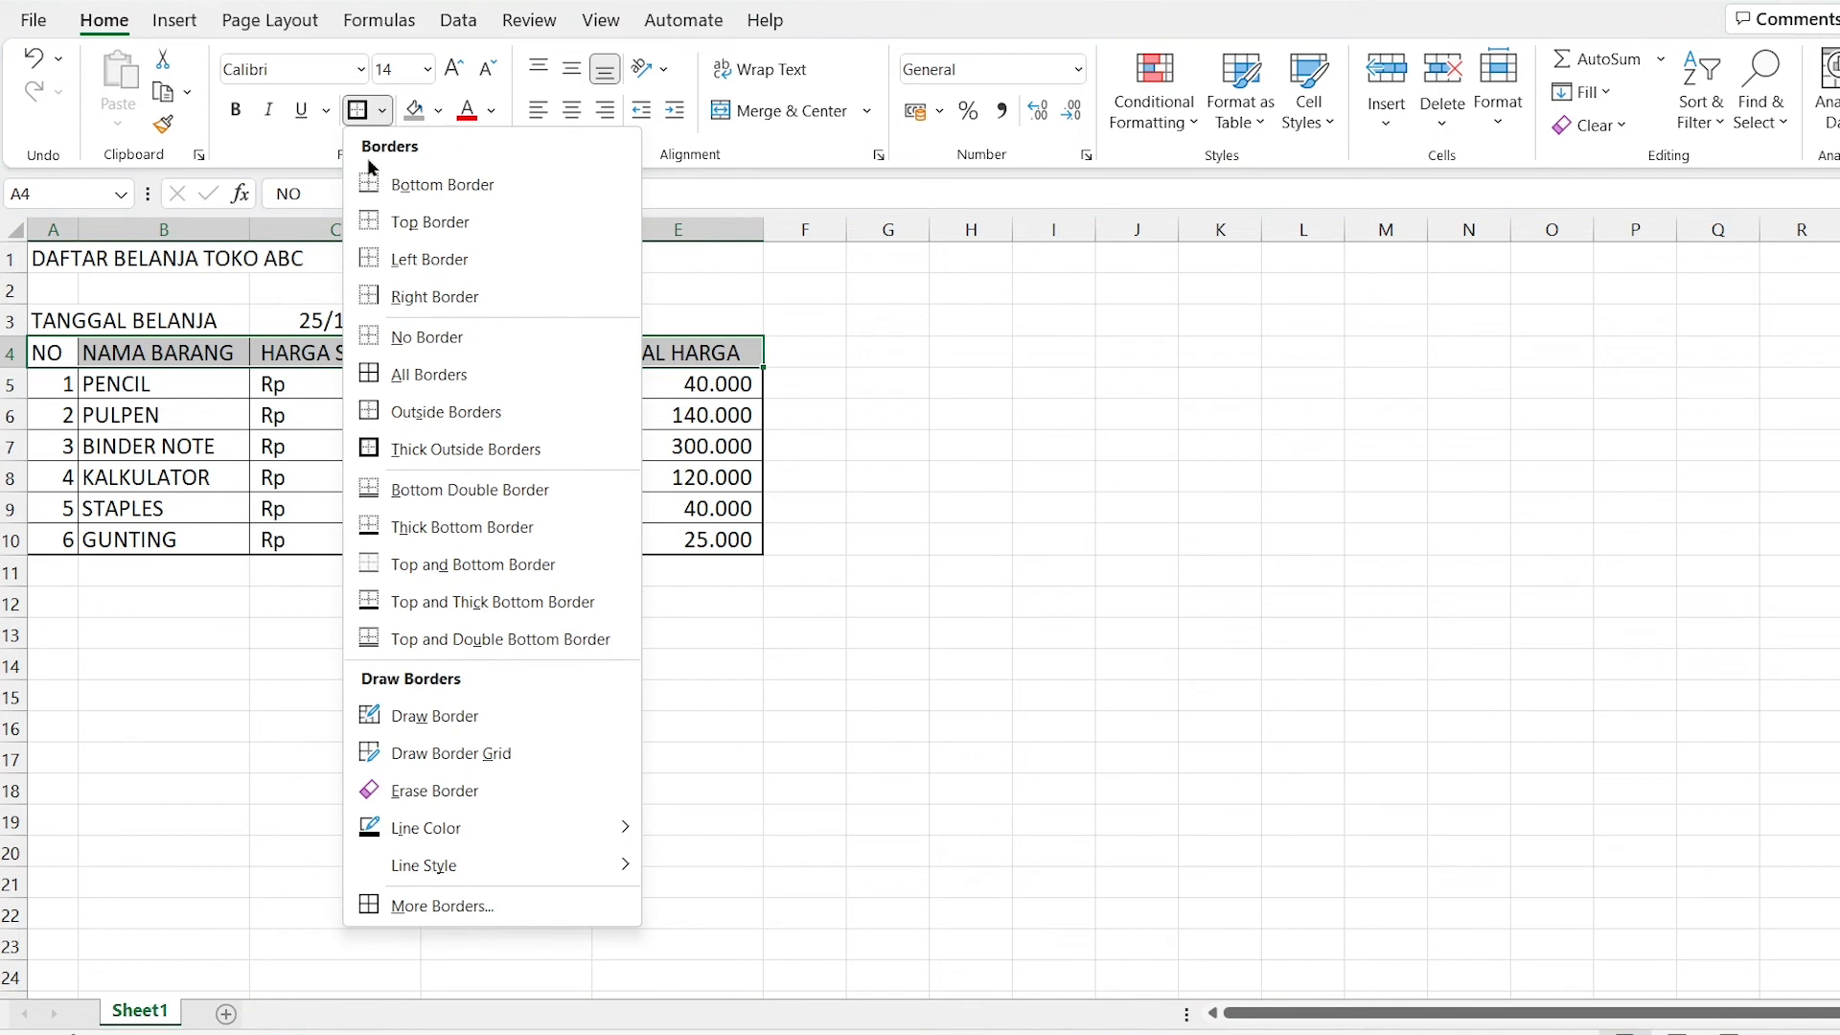
{"action": "left_click", "coordinate": [411, 526]}
{"action": "left_click", "coordinate": [311, 445]}
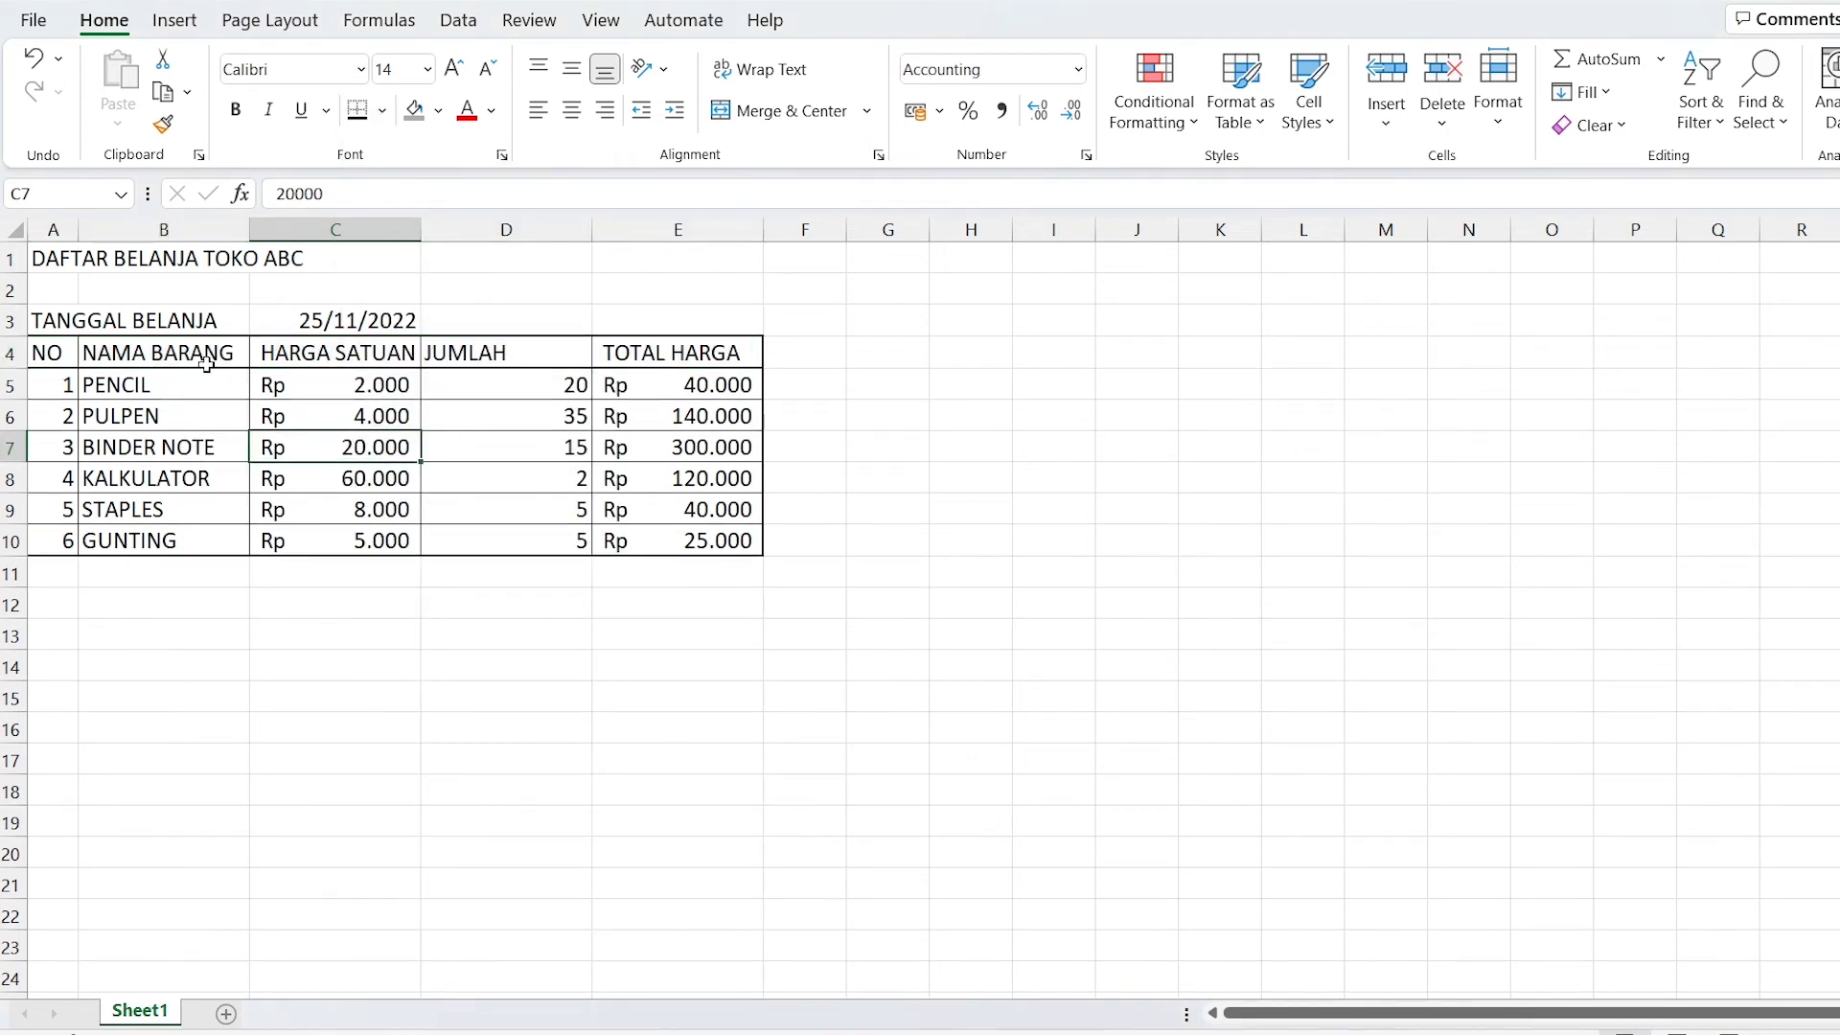
Reselect the header row A4:E4.
{"action": "left_click_drag", "start_coordinate": [455, 350], "coordinate": [690, 345]}
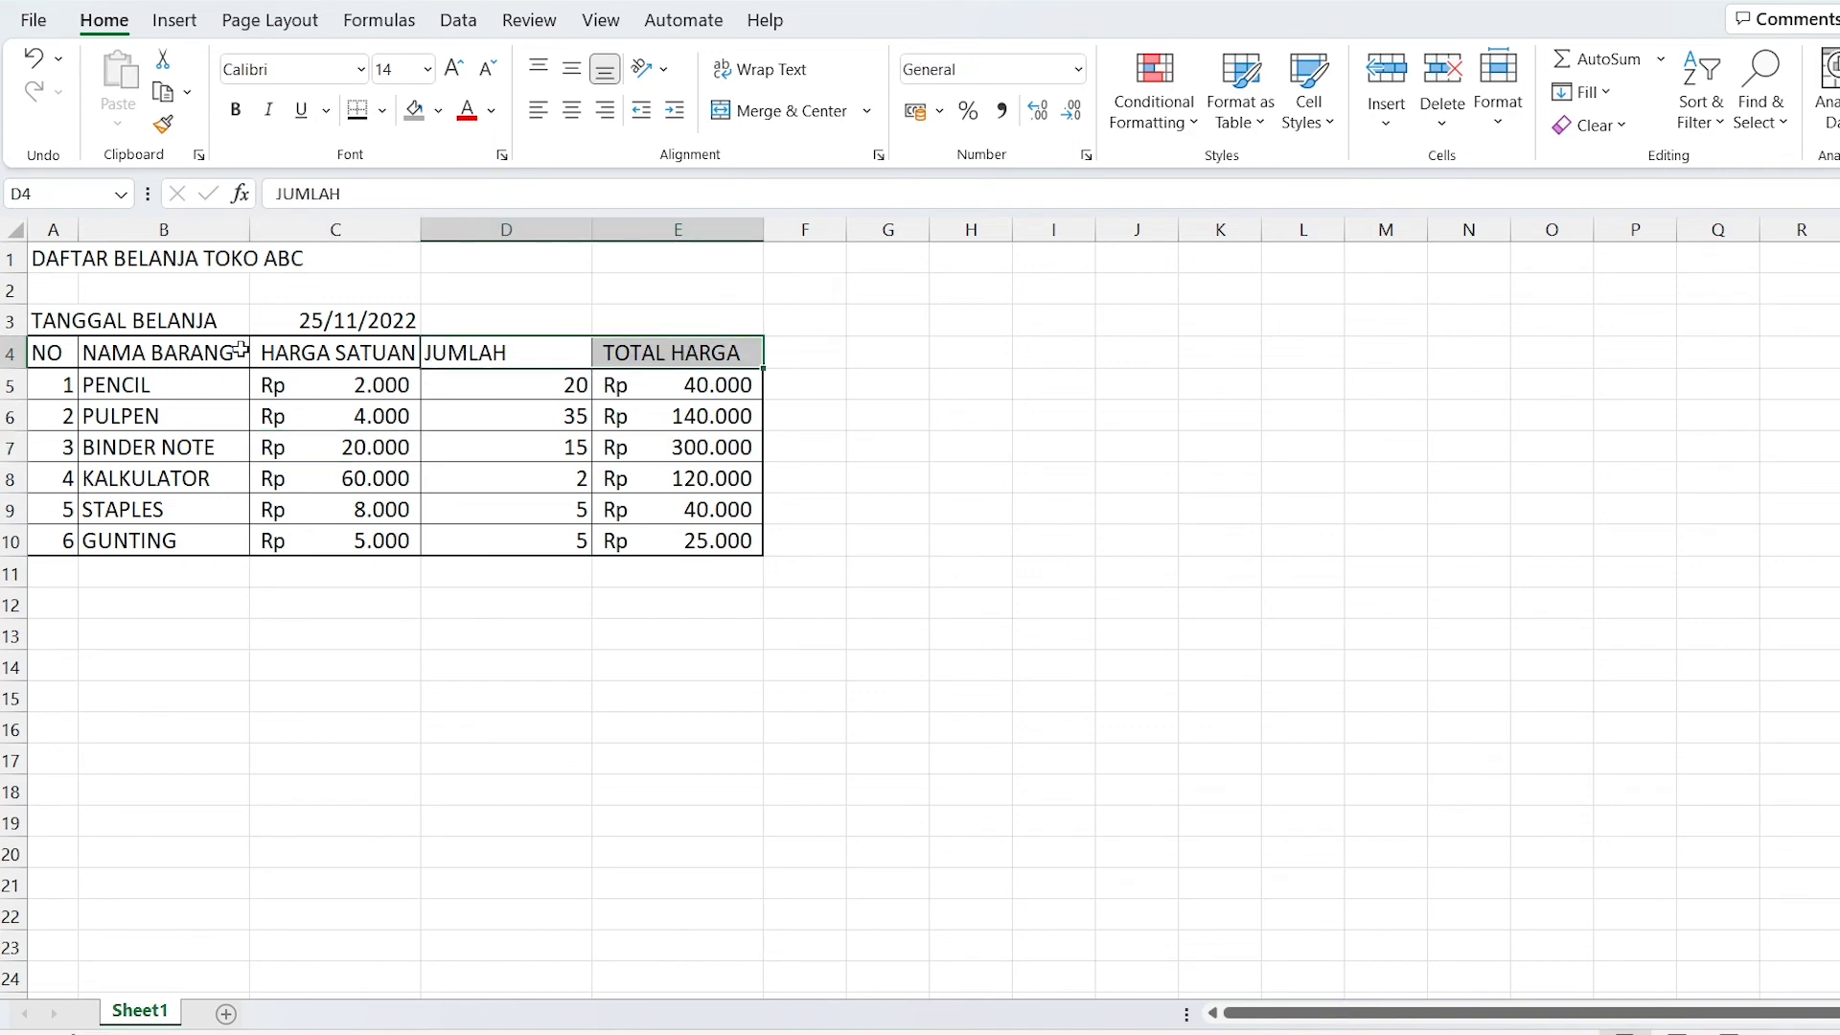
{"action": "left_click", "coordinate": [119, 384]}
{"action": "left_click_drag", "start_coordinate": [48, 353], "coordinate": [690, 353]}
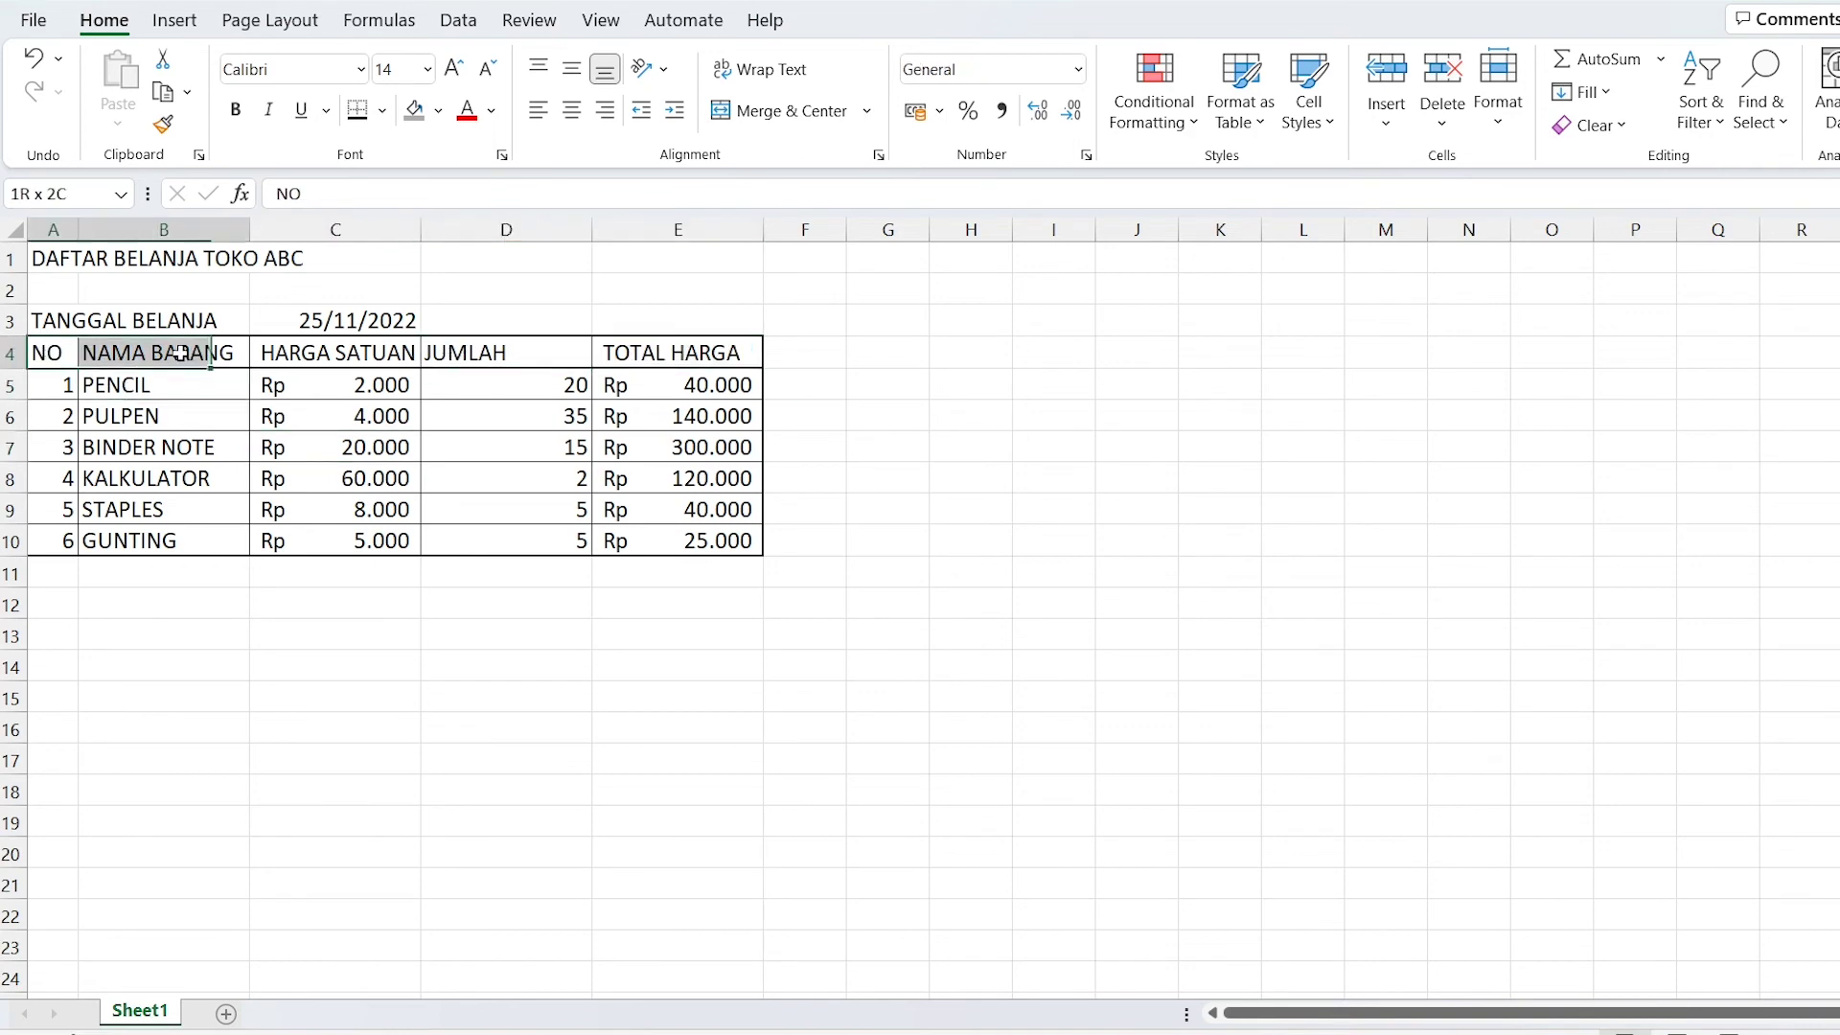
{"action": "left_click", "coordinate": [484, 452]}
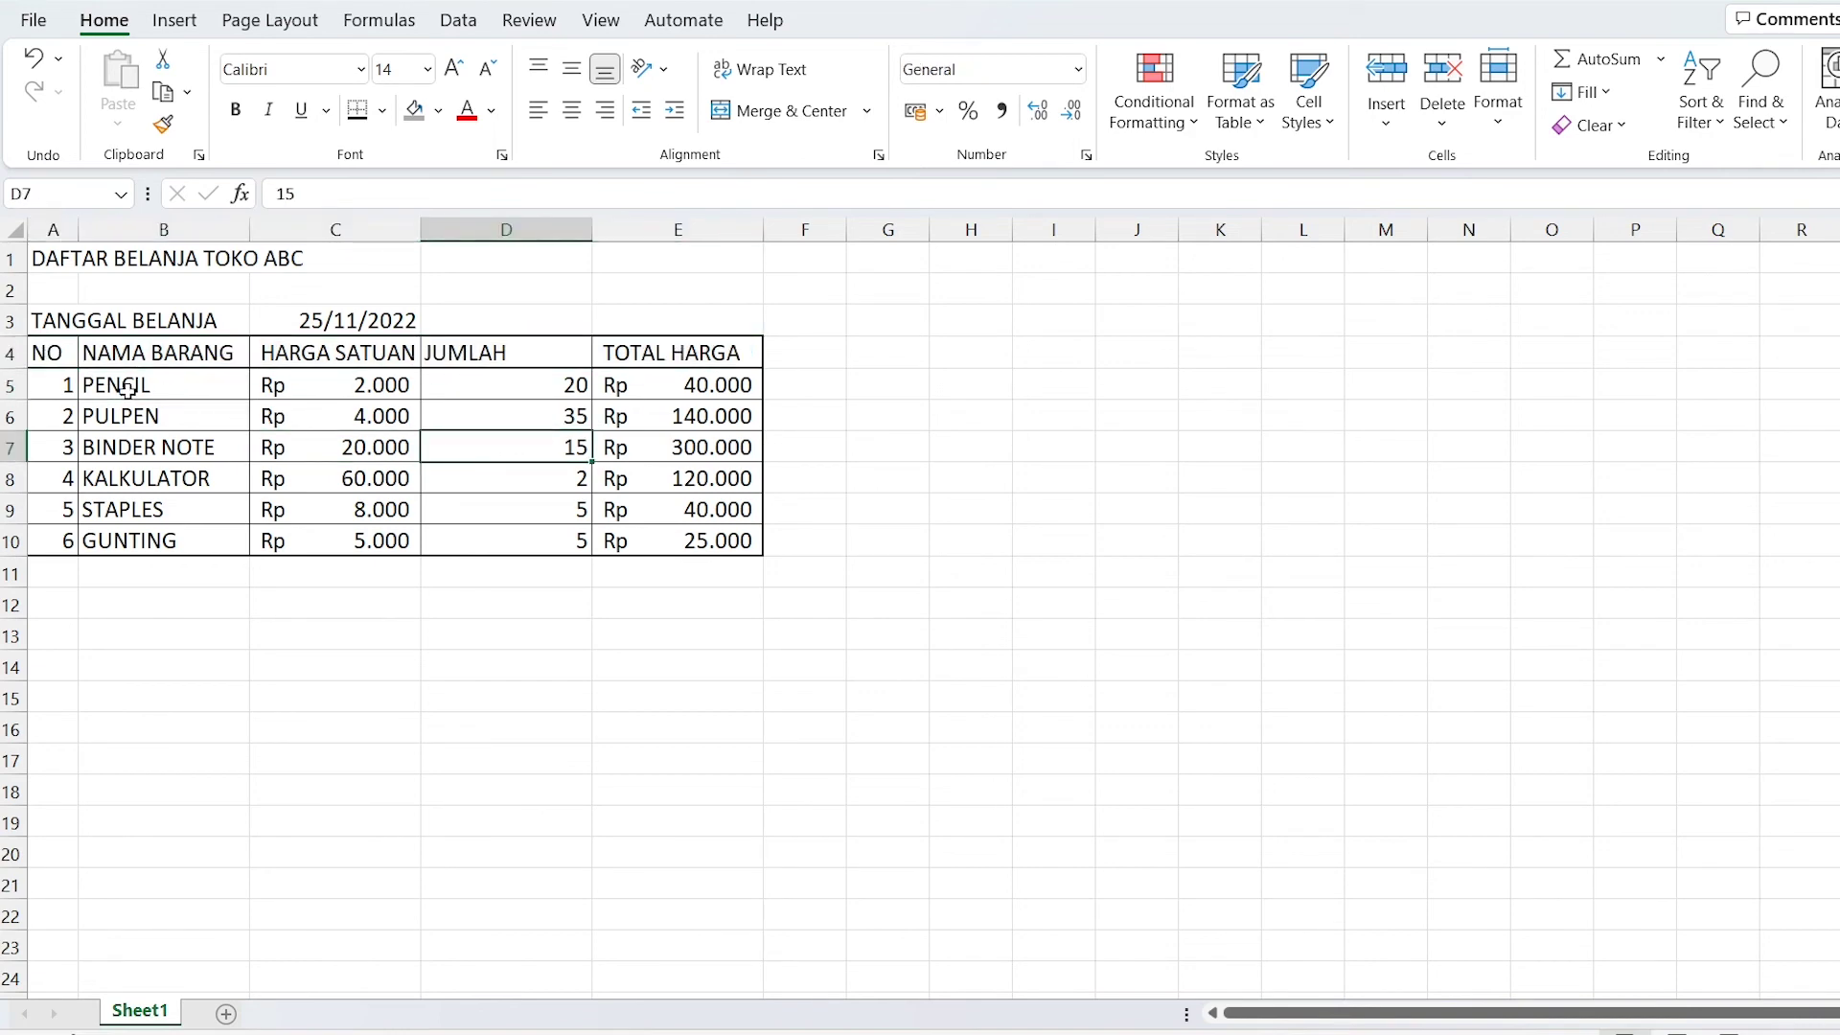
{"action": "left_click_drag", "start_coordinate": [67, 352], "coordinate": [706, 345]}
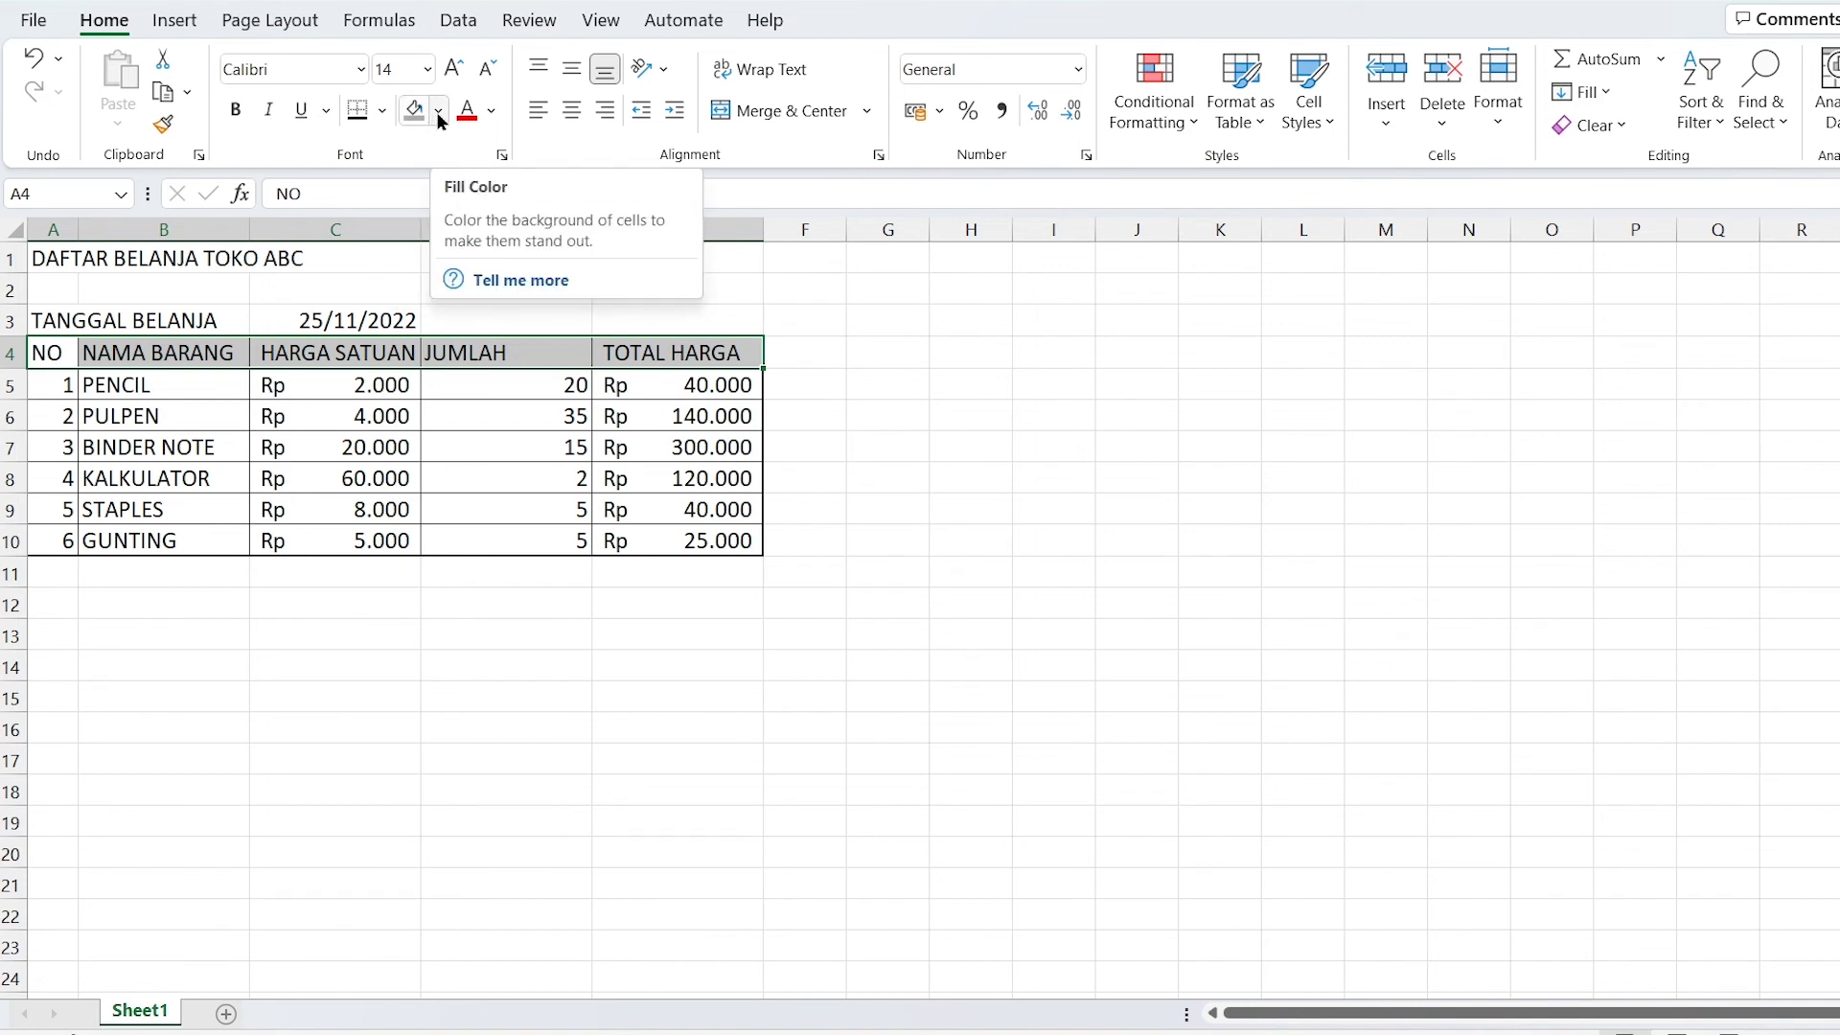
Fill header row A4:E4 yellow and widen column C to fit HARGA SATUAN.
{"action": "left_click", "coordinate": [440, 112]}
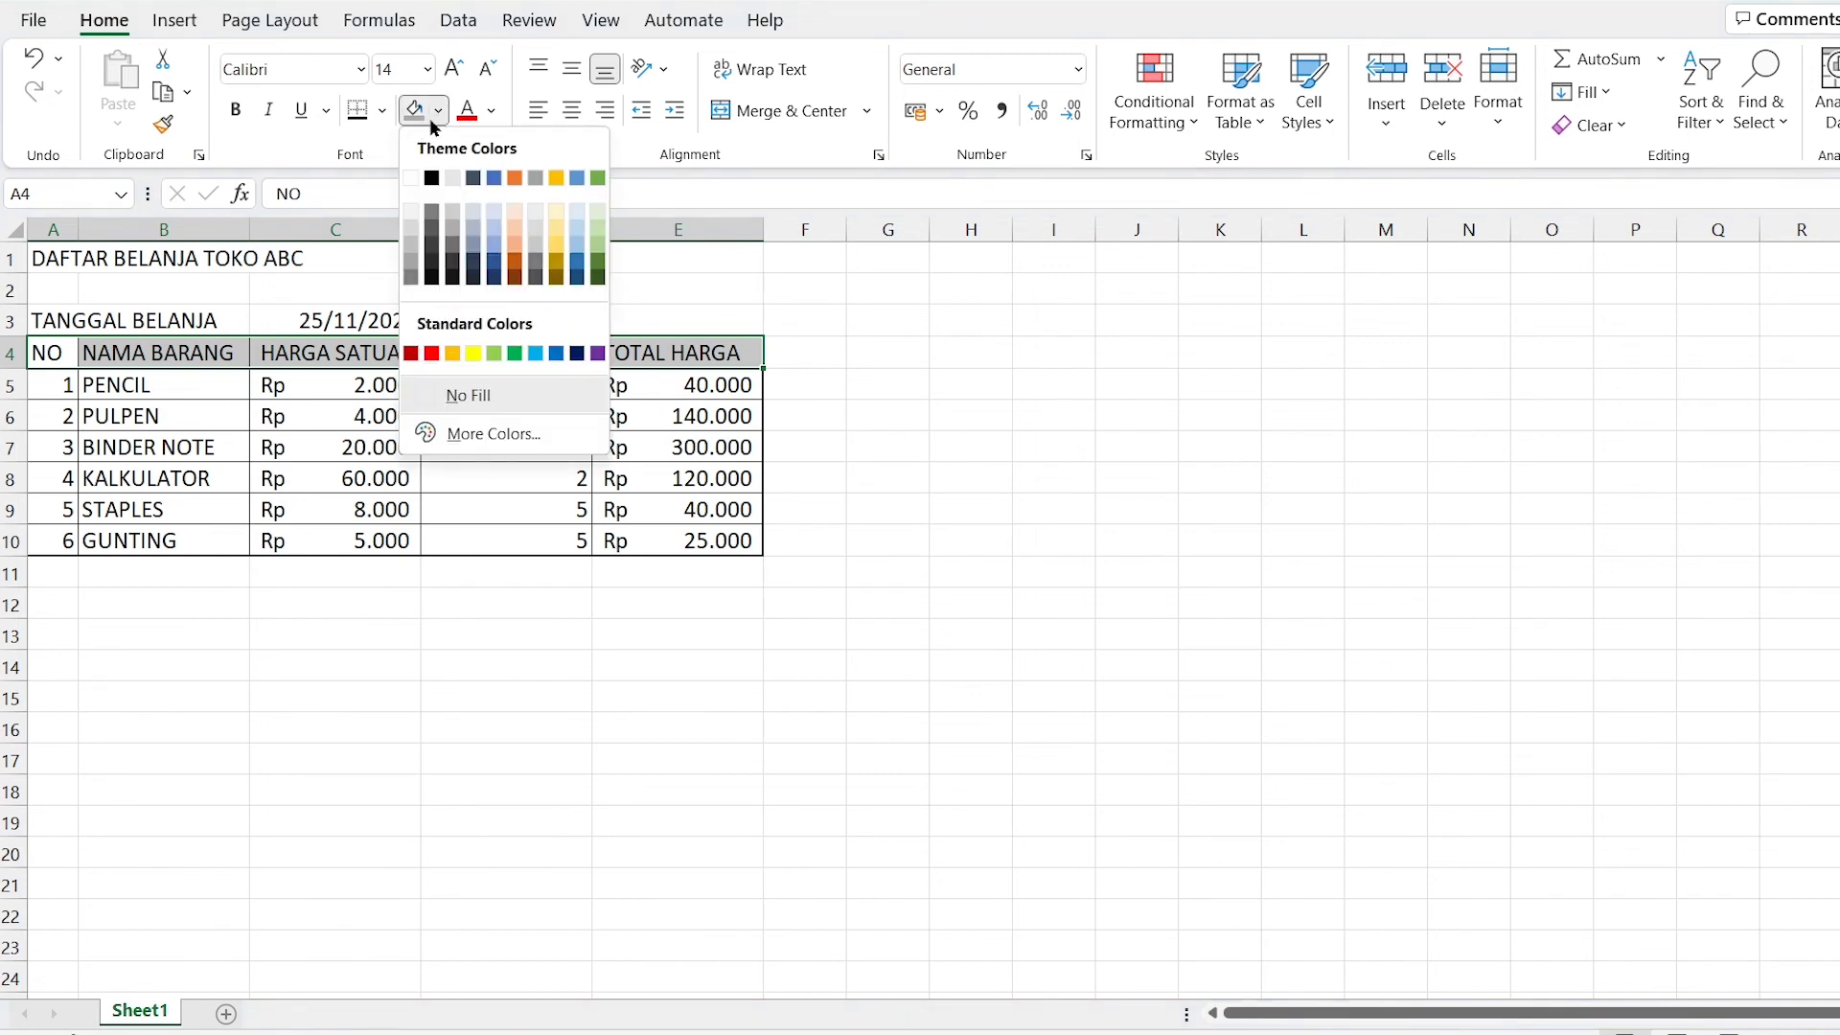
{"action": "left_click", "coordinate": [324, 157]}
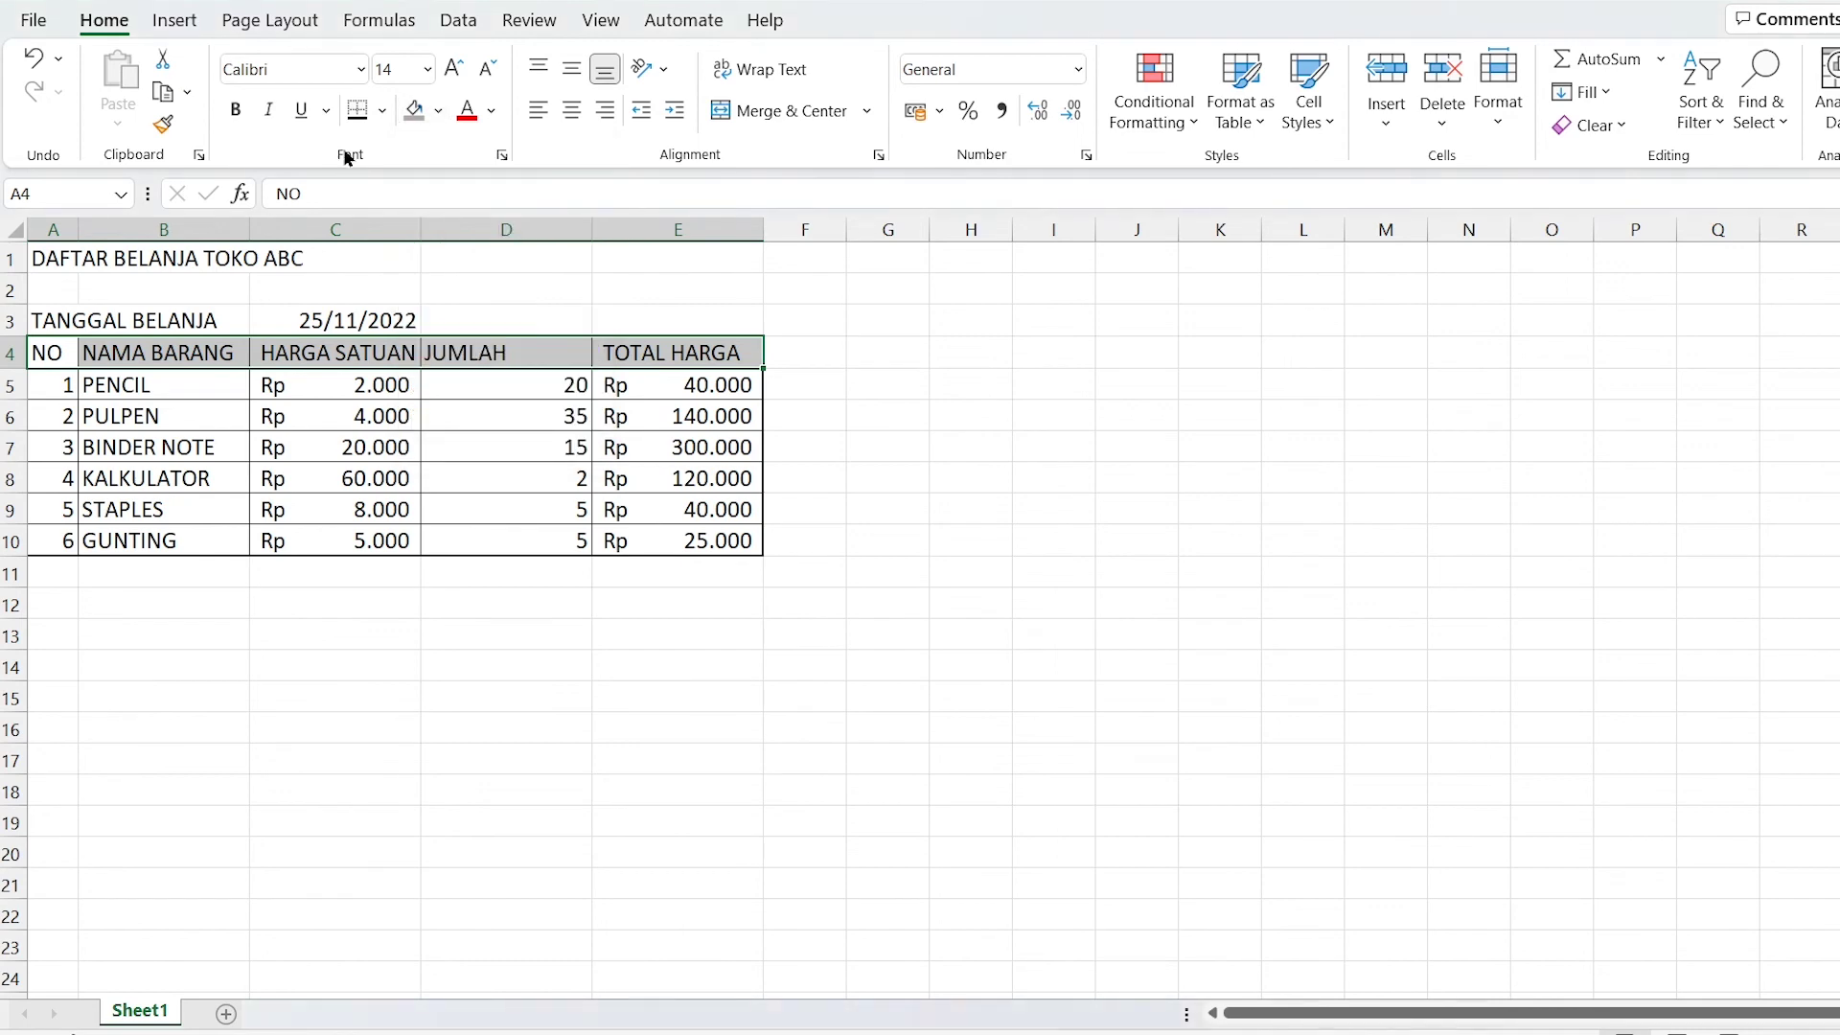
{"action": "left_click", "coordinate": [442, 112]}
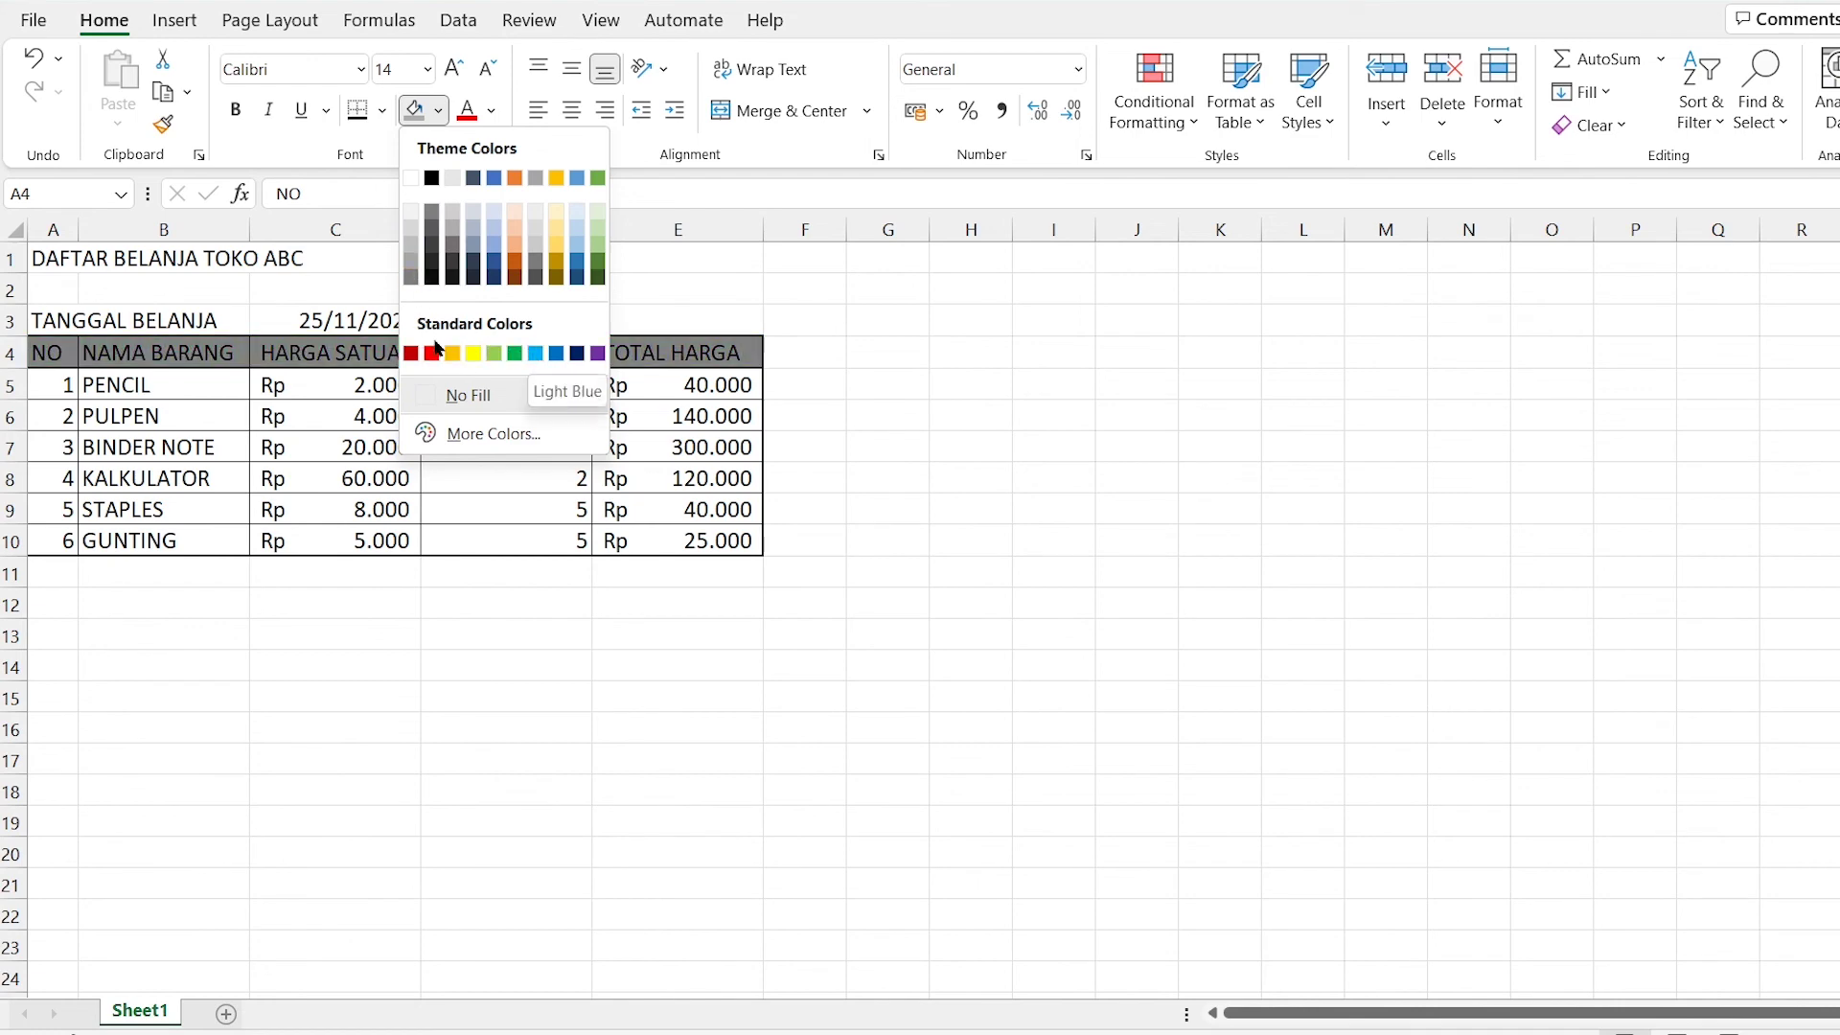
{"action": "left_click", "coordinate": [474, 354]}
{"action": "left_click", "coordinate": [479, 456]}
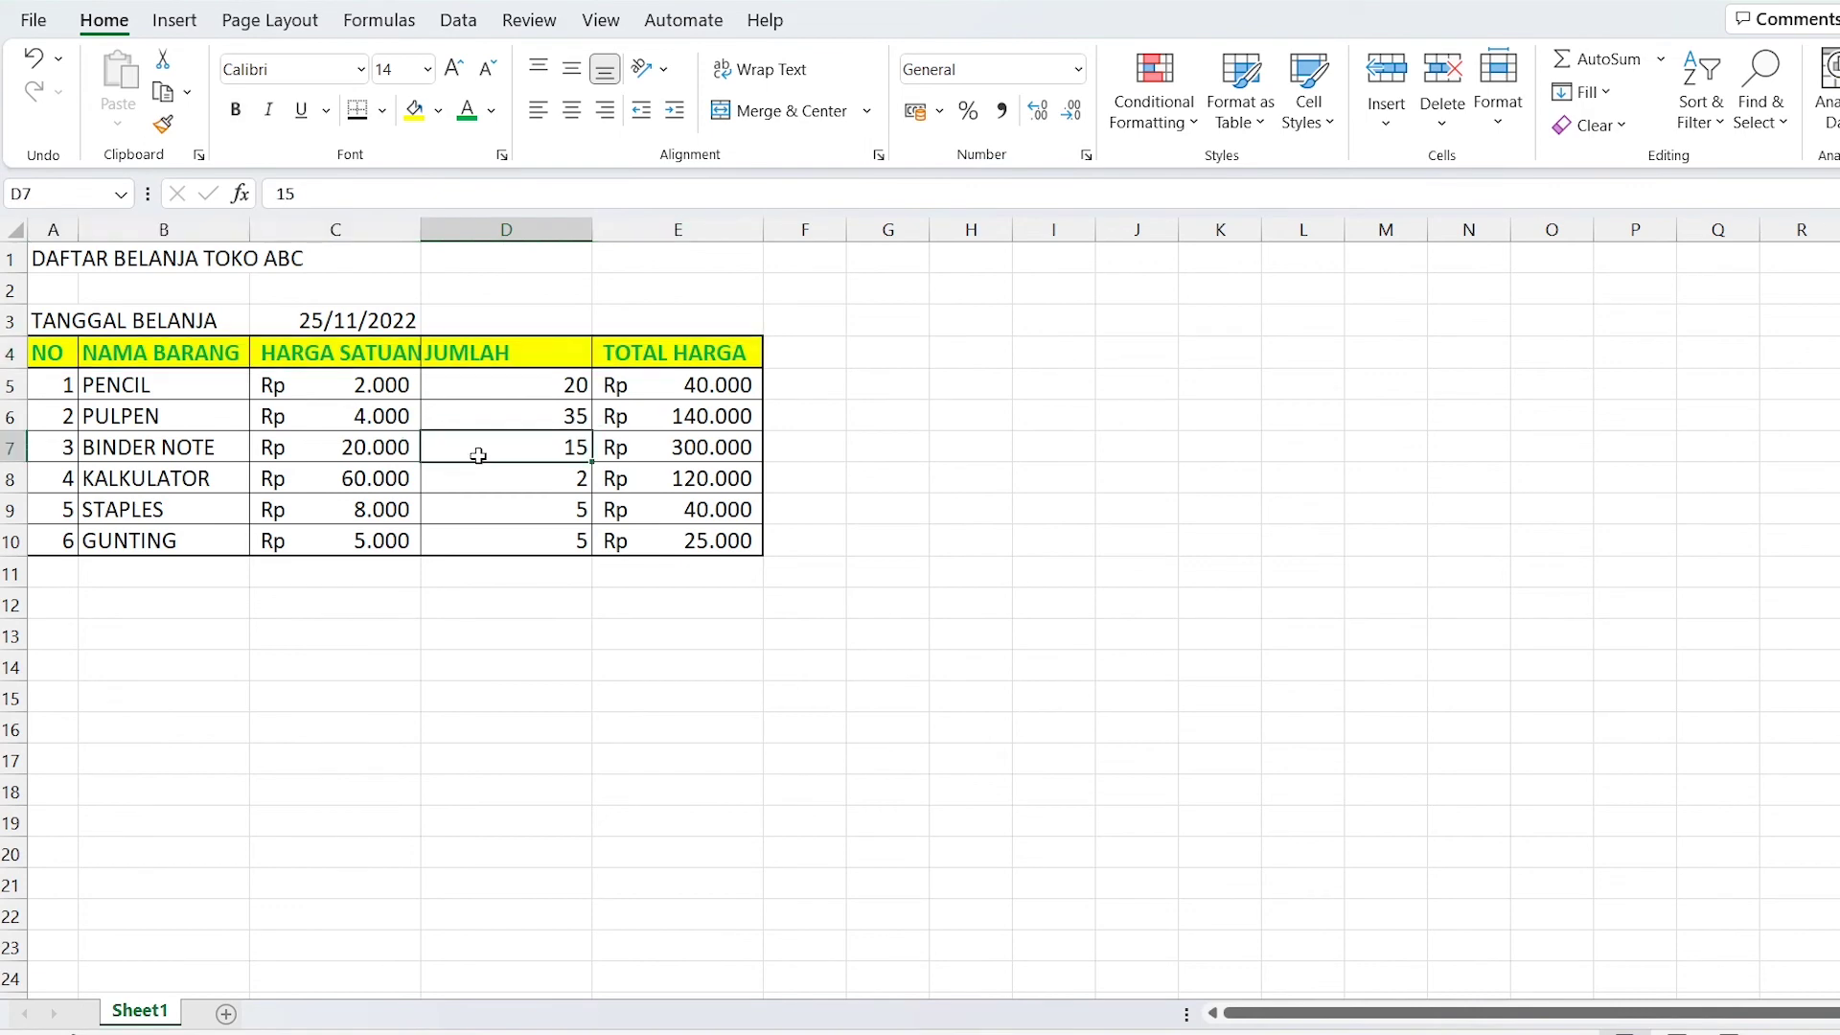
{"action": "left_click", "coordinate": [410, 465]}
{"action": "left_click_drag", "start_coordinate": [421, 230], "coordinate": [444, 246]}
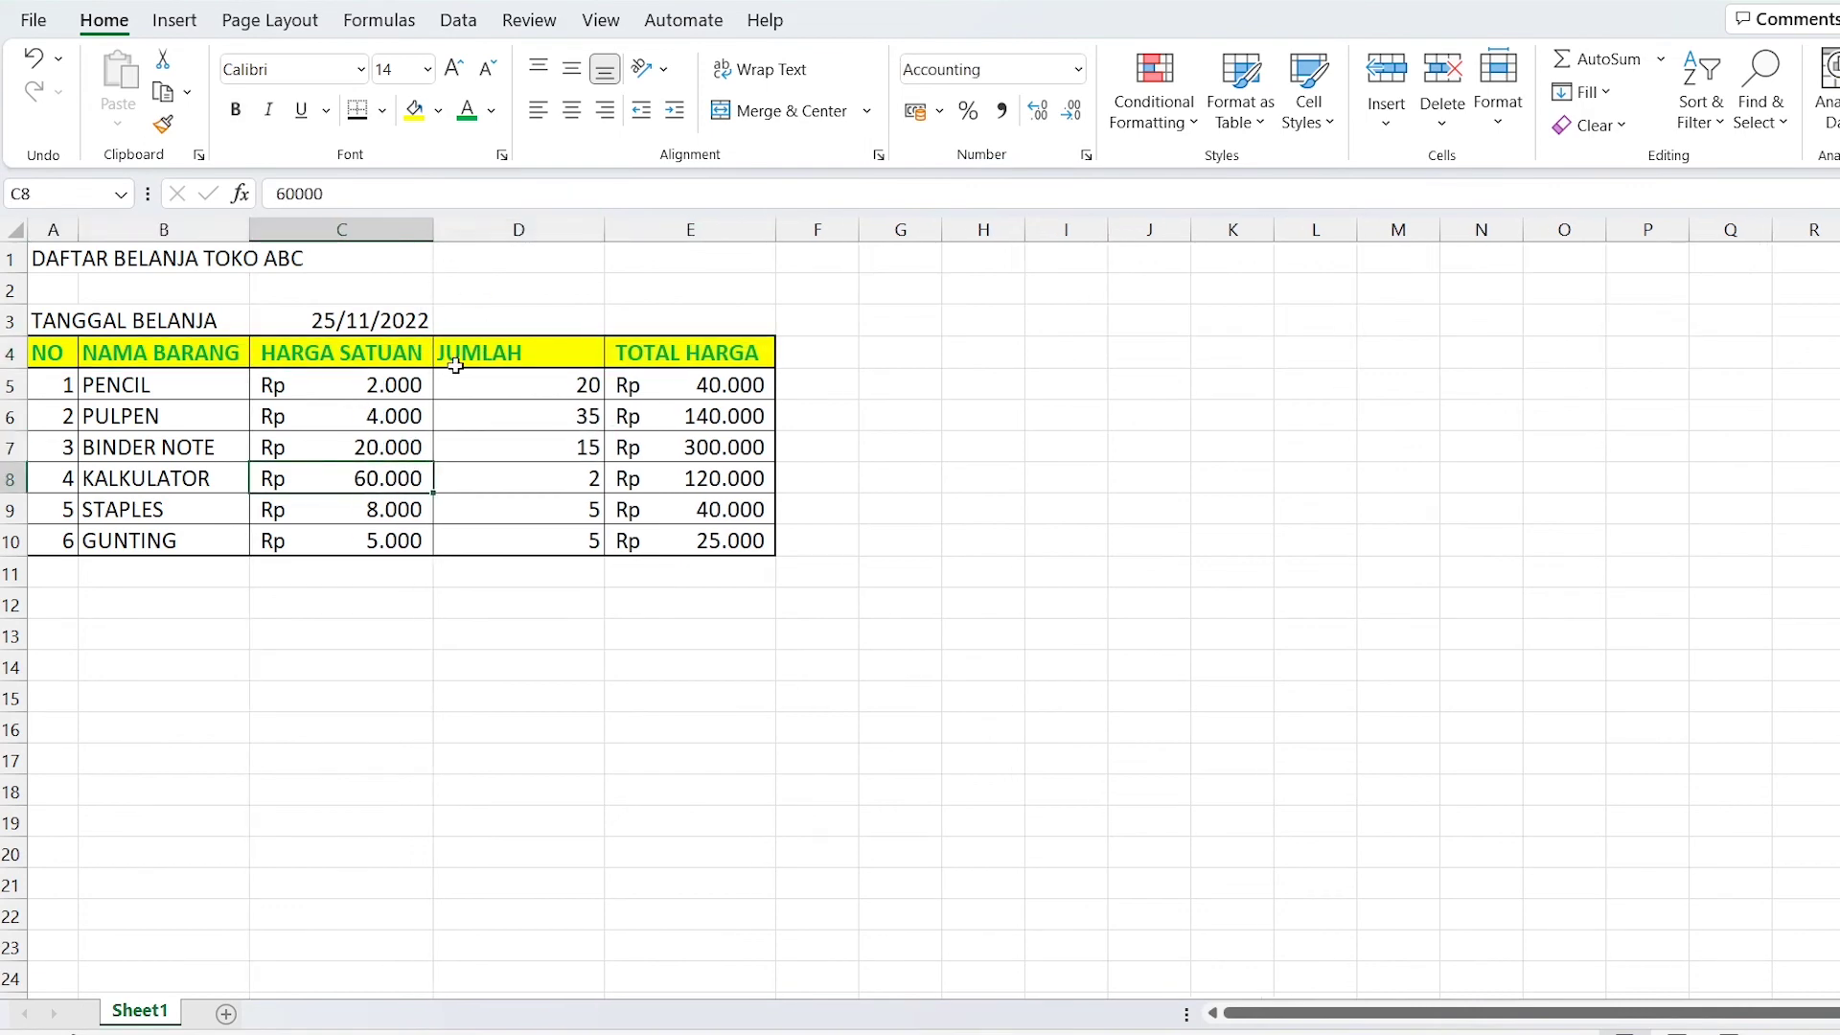
{"action": "left_click", "coordinate": [465, 482]}
{"action": "left_click", "coordinate": [197, 481]}
{"action": "left_click", "coordinate": [134, 354]}
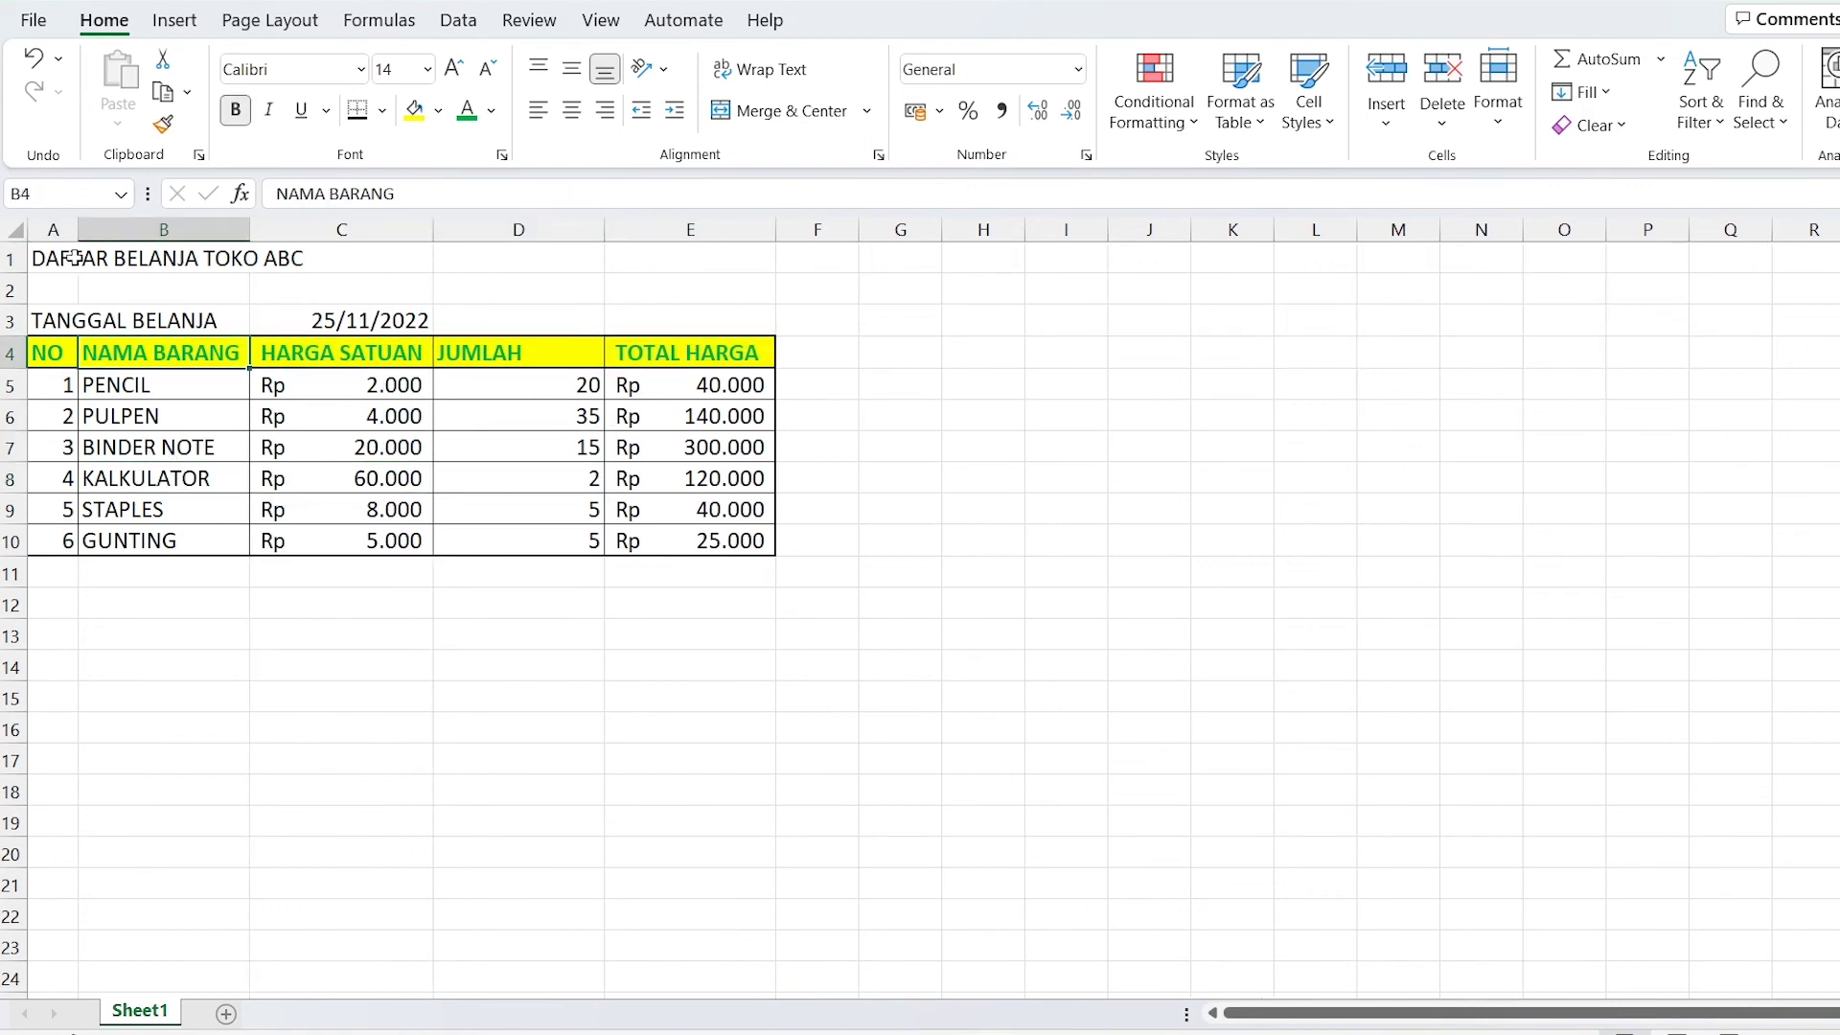
{"action": "left_click", "coordinate": [72, 257]}
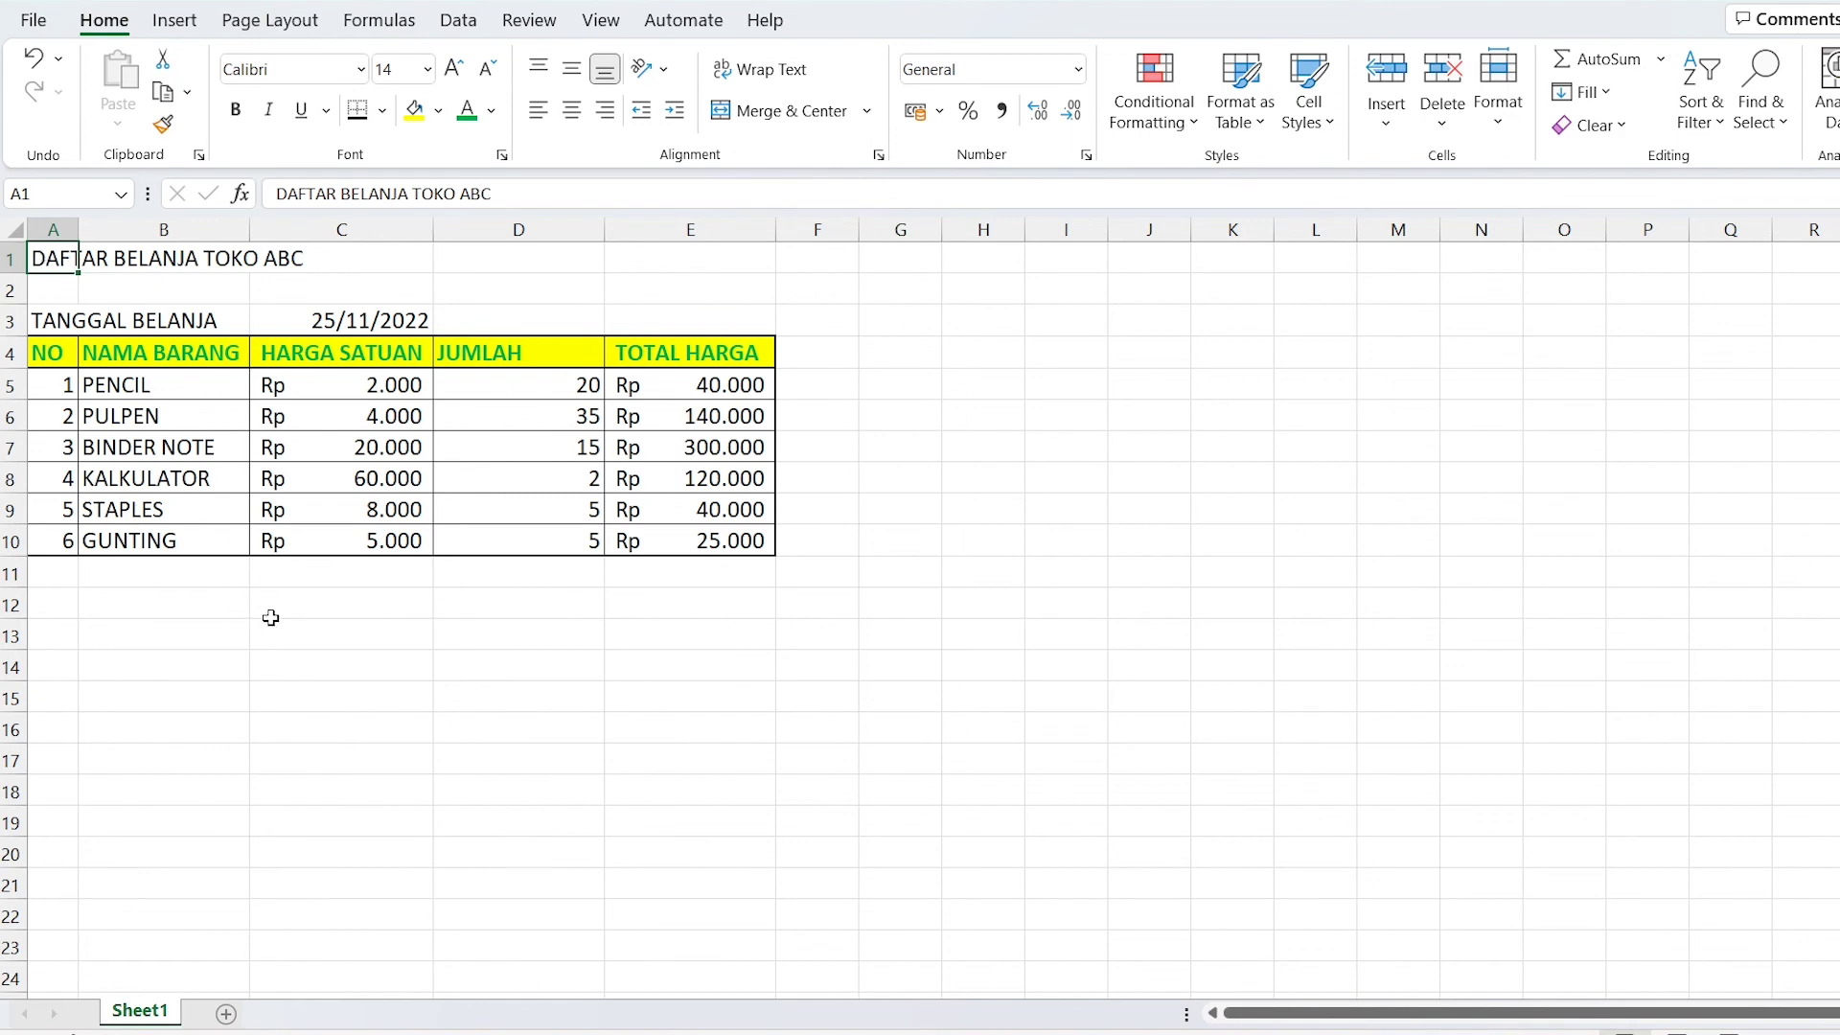
{"action": "left_click", "coordinate": [273, 479]}
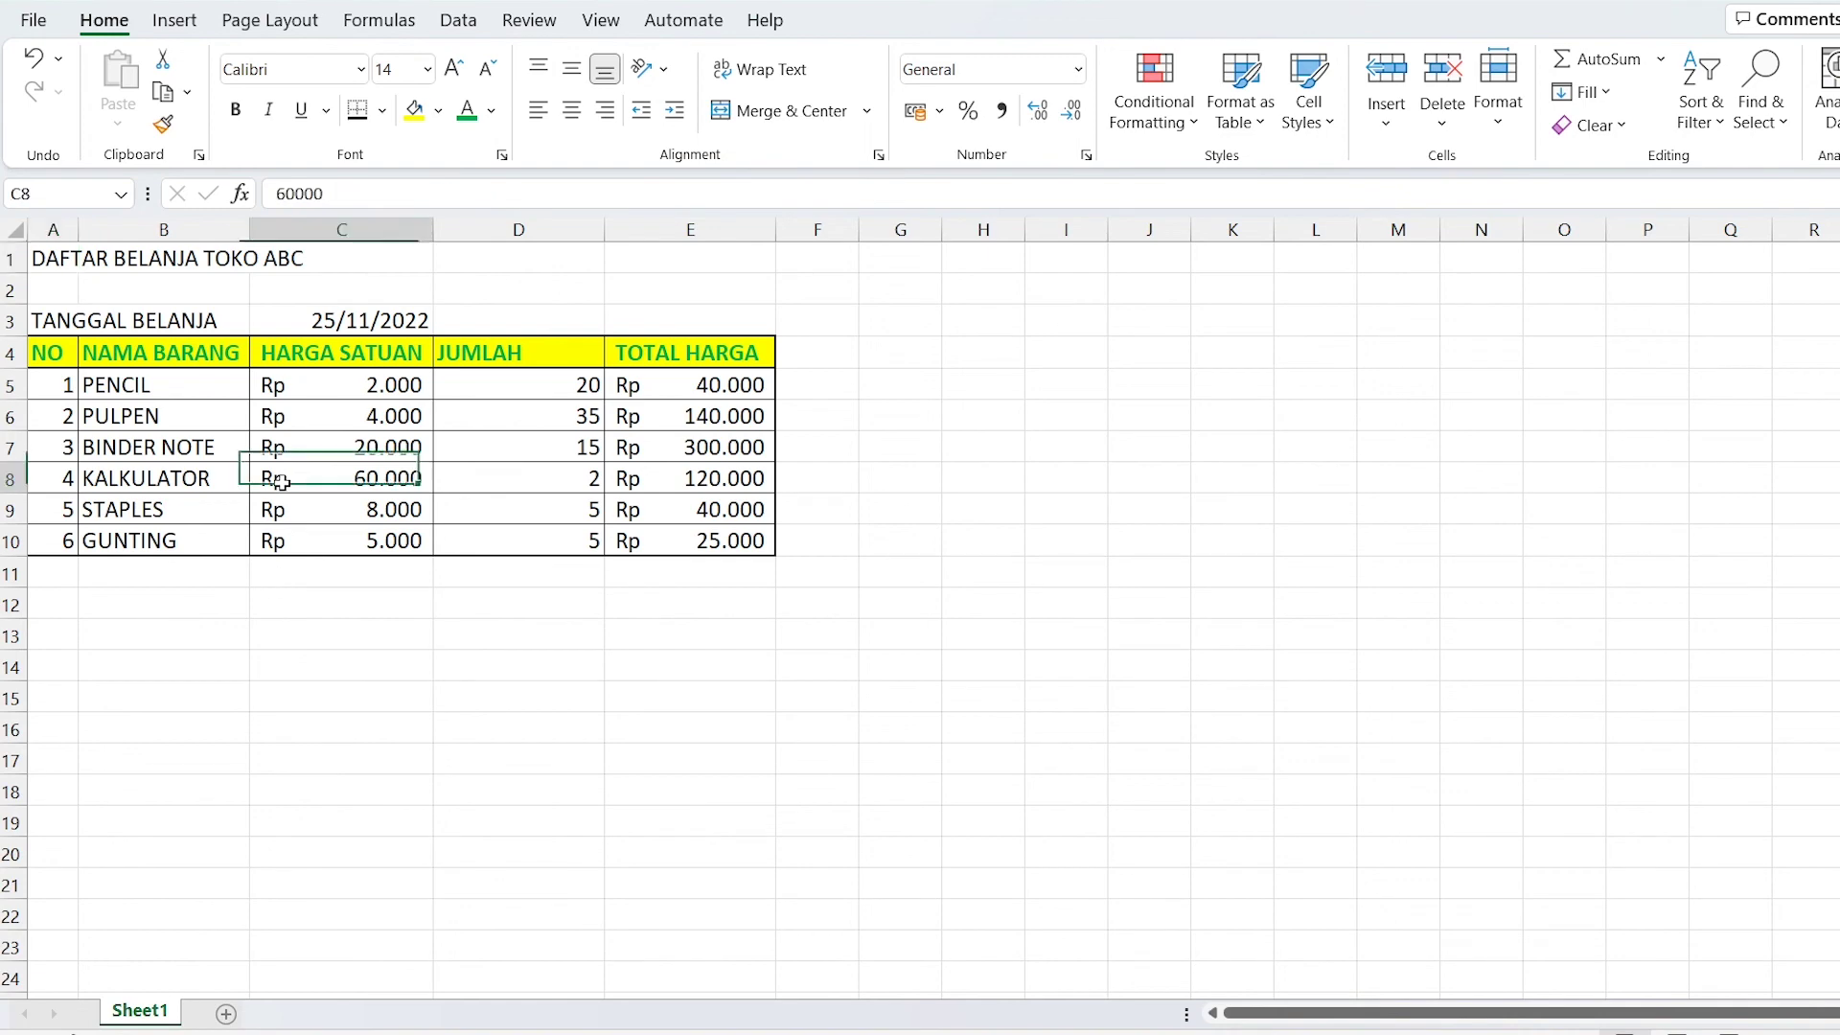
{"action": "left_click", "coordinate": [658, 483]}
{"action": "left_click", "coordinate": [67, 258]}
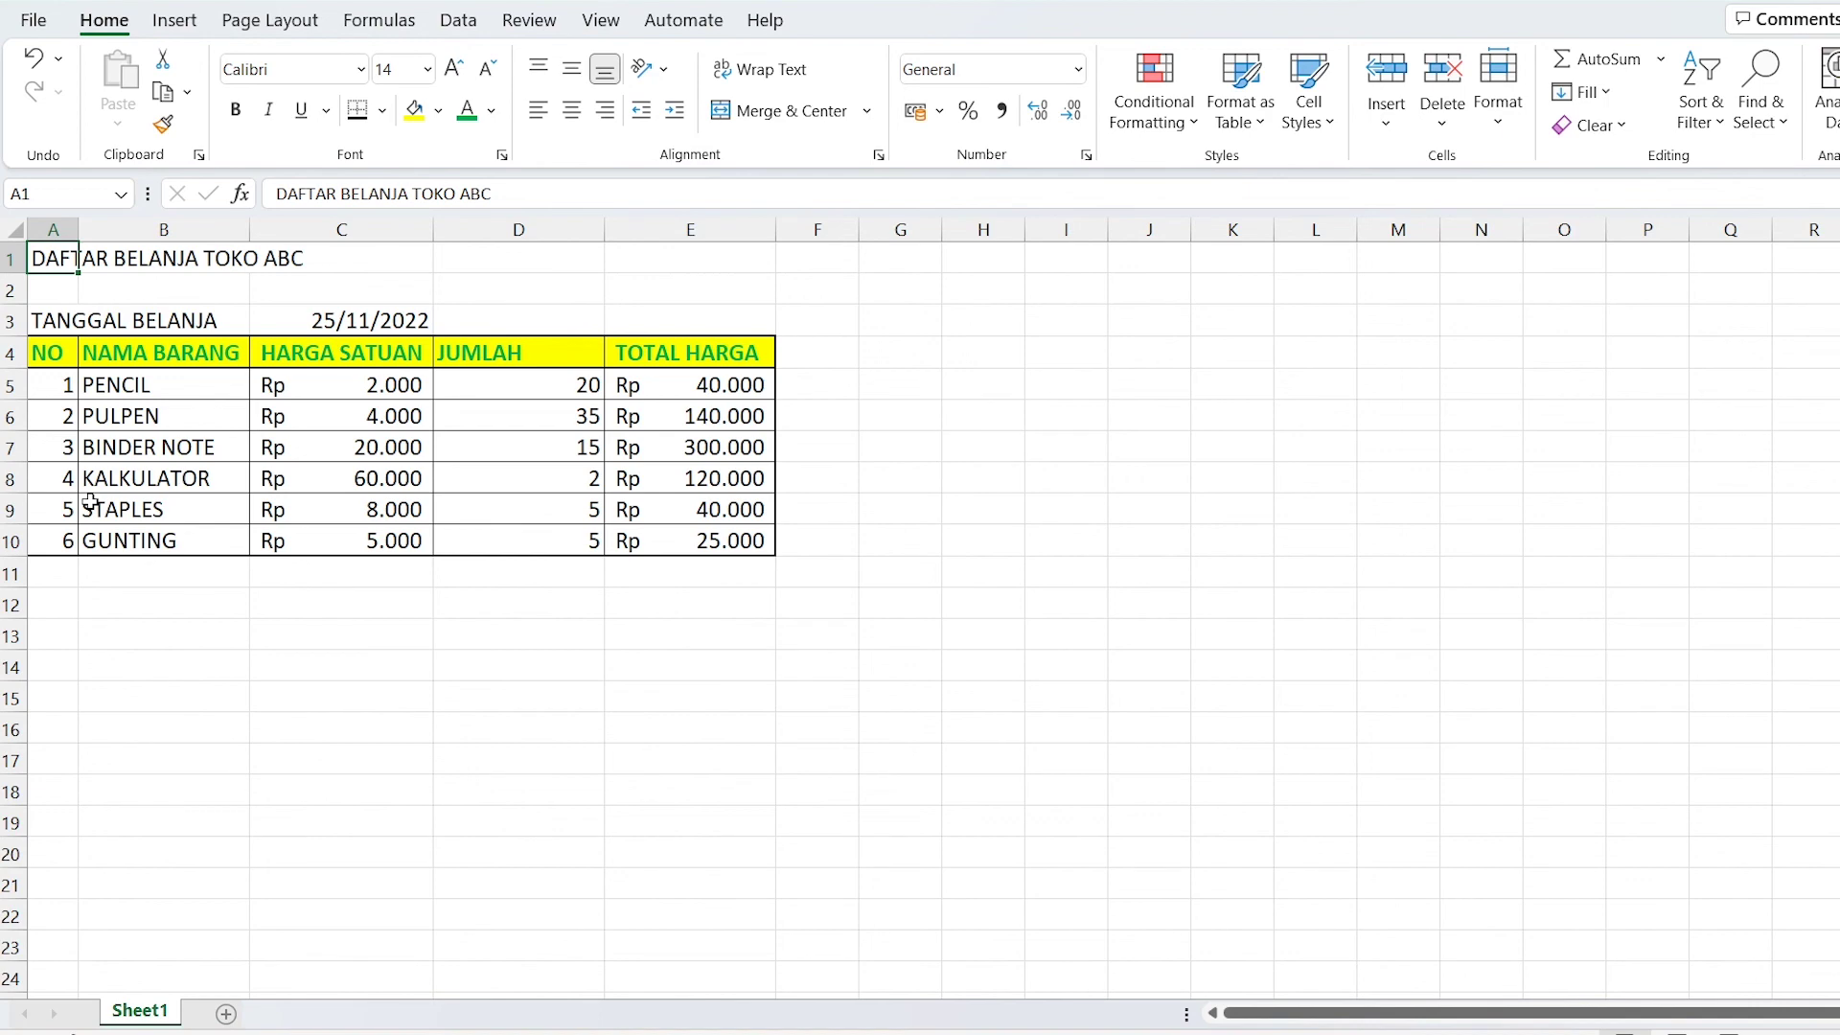
{"action": "left_click", "coordinate": [811, 412]}
{"action": "left_click", "coordinate": [710, 264]}
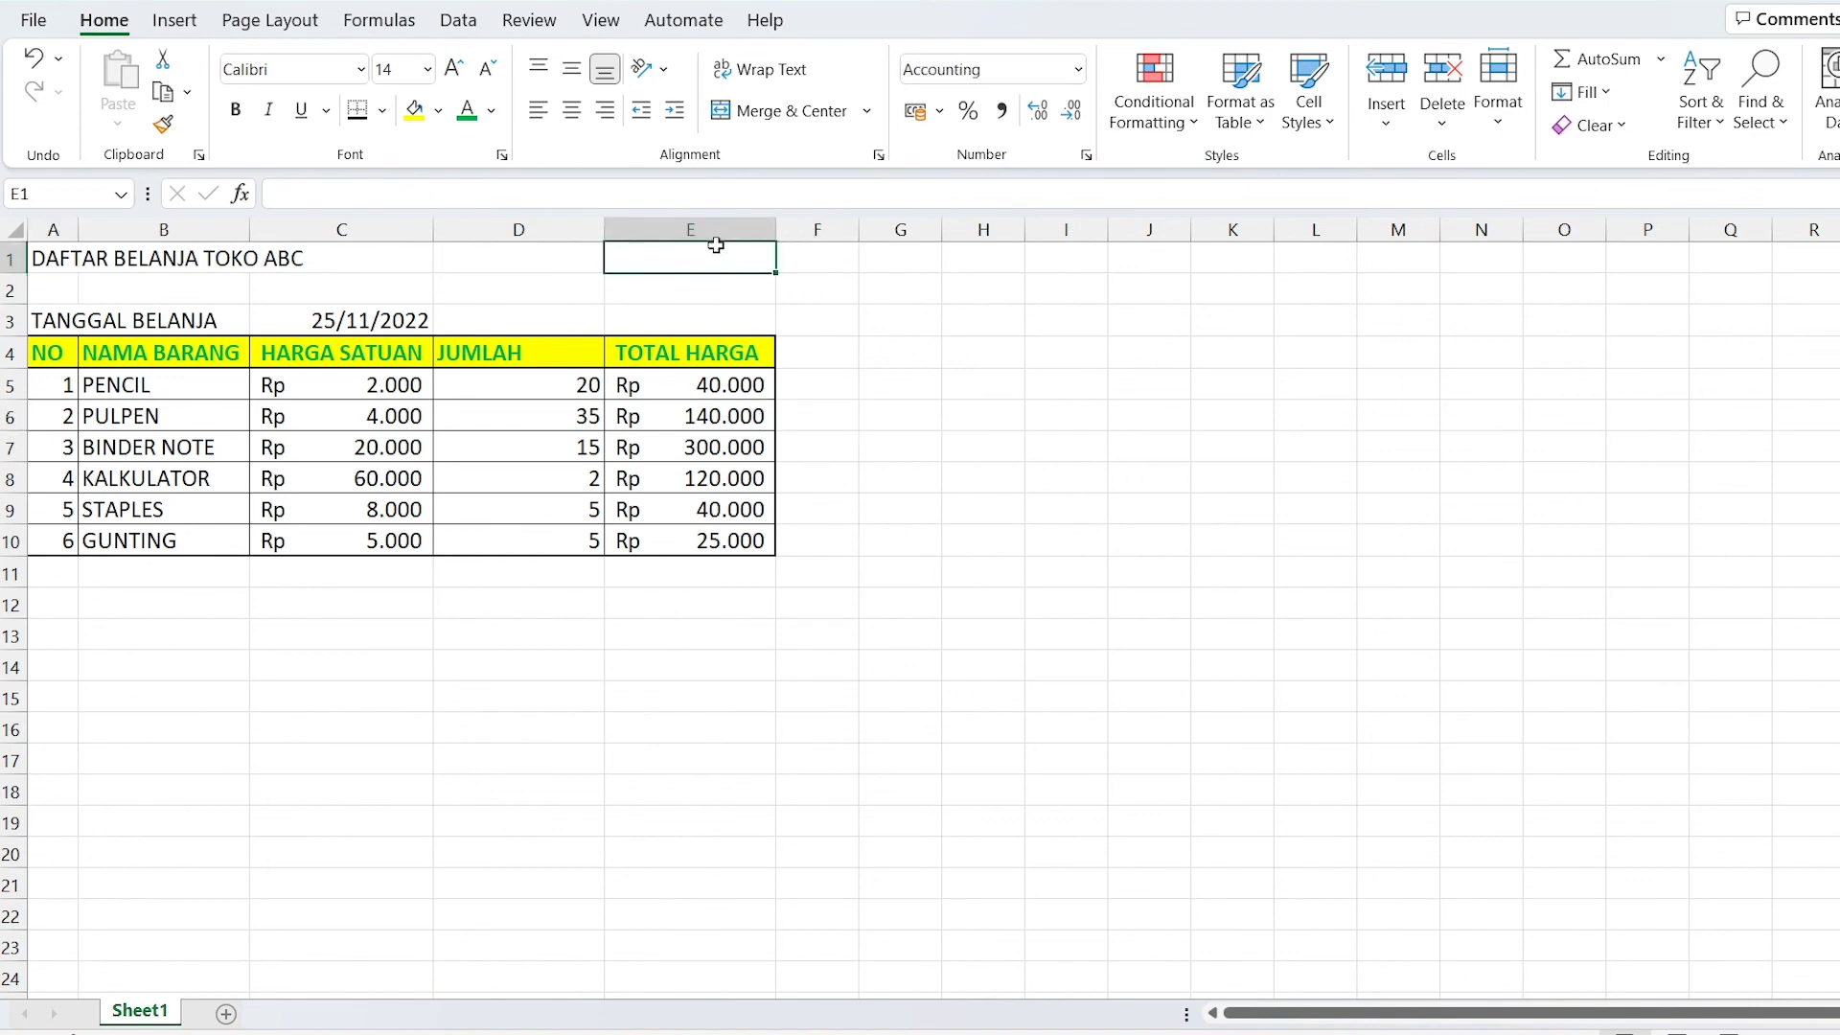
{"action": "left_click", "coordinate": [709, 230]}
{"action": "left_click_drag", "start_coordinate": [711, 242], "coordinate": [568, 356]}
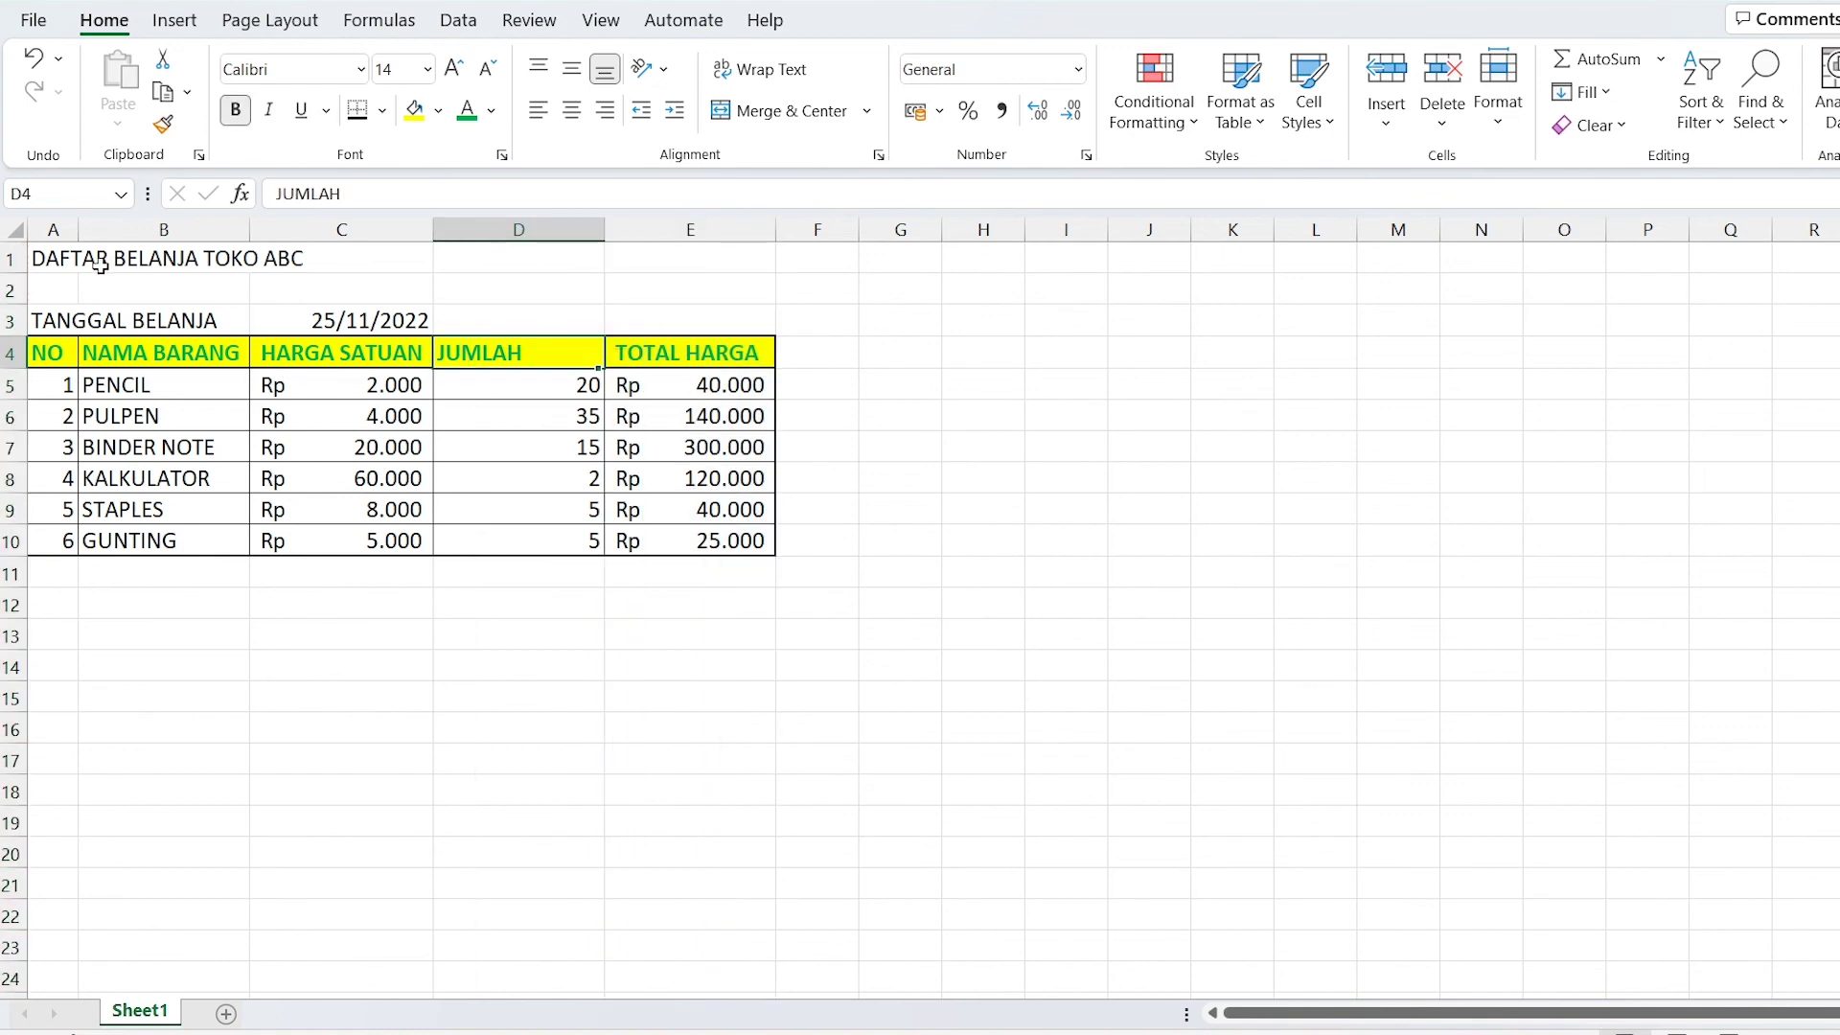
{"action": "left_click", "coordinate": [63, 255]}
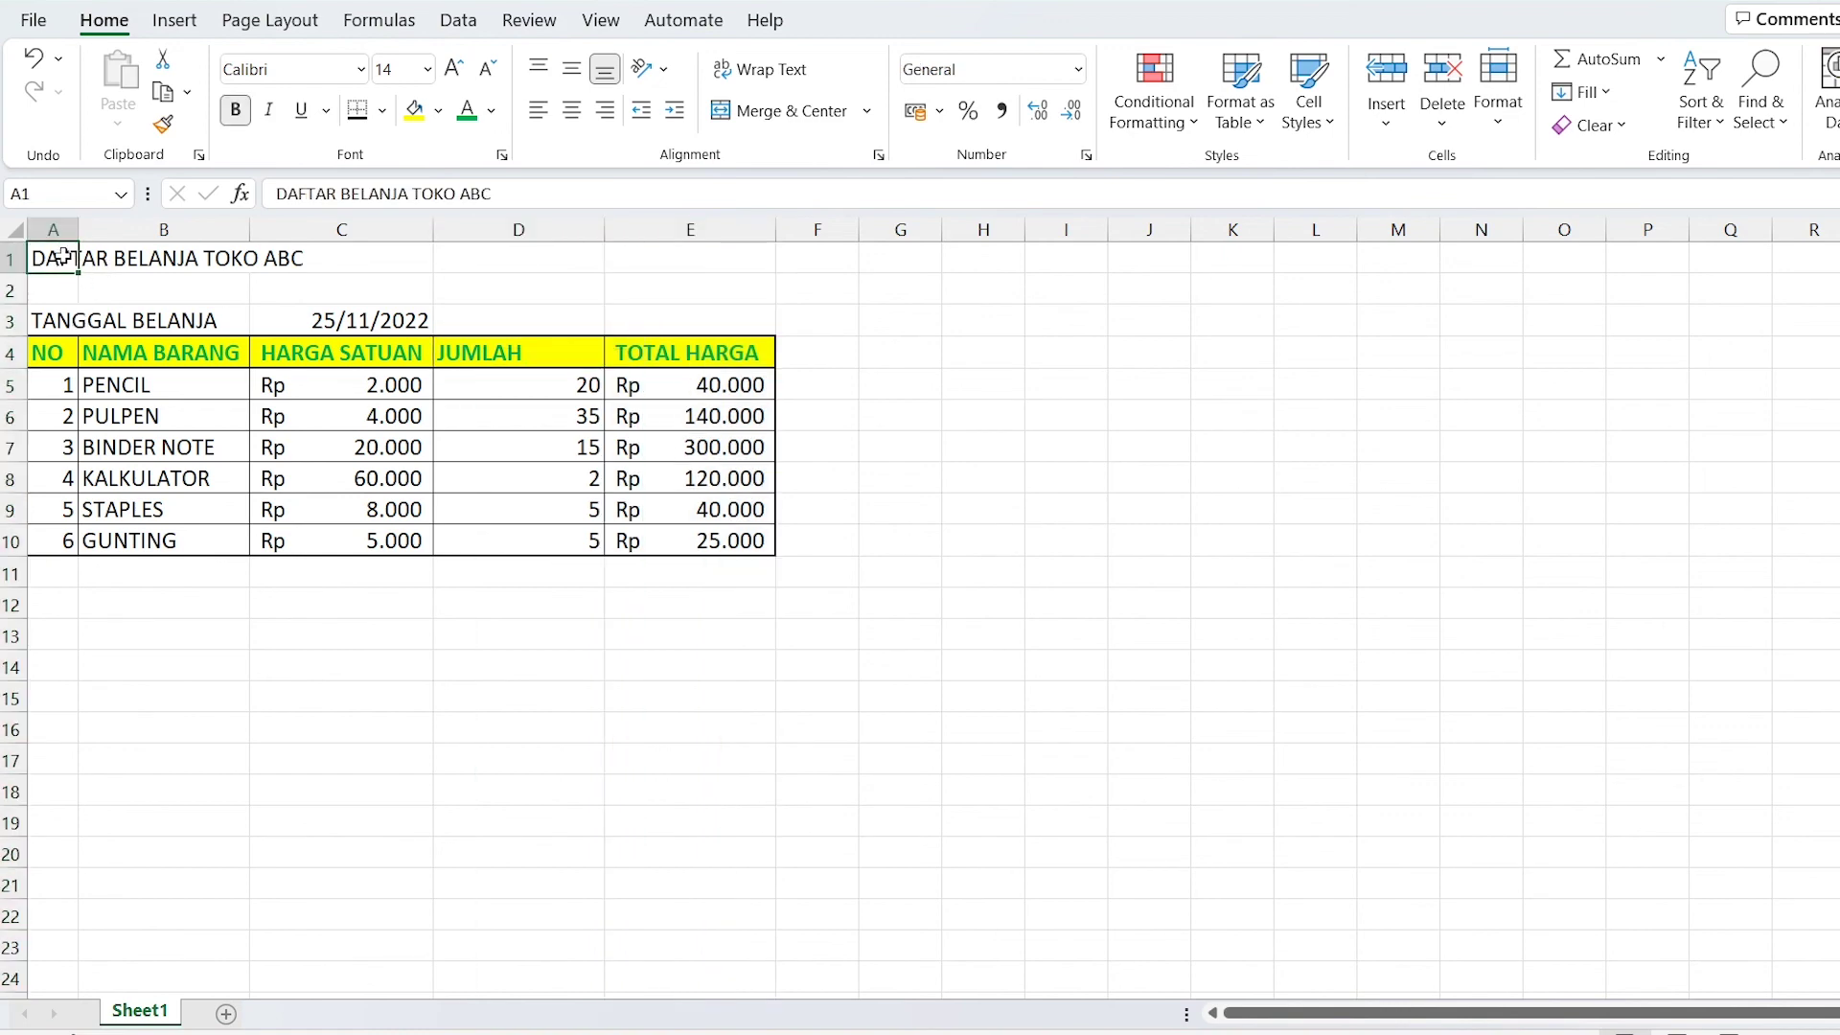
Merge and centre A1:E1 so 'DAFTAR BELANJA TOKO ABC' spans the table.
{"action": "left_click_drag", "start_coordinate": [62, 256], "coordinate": [730, 261]}
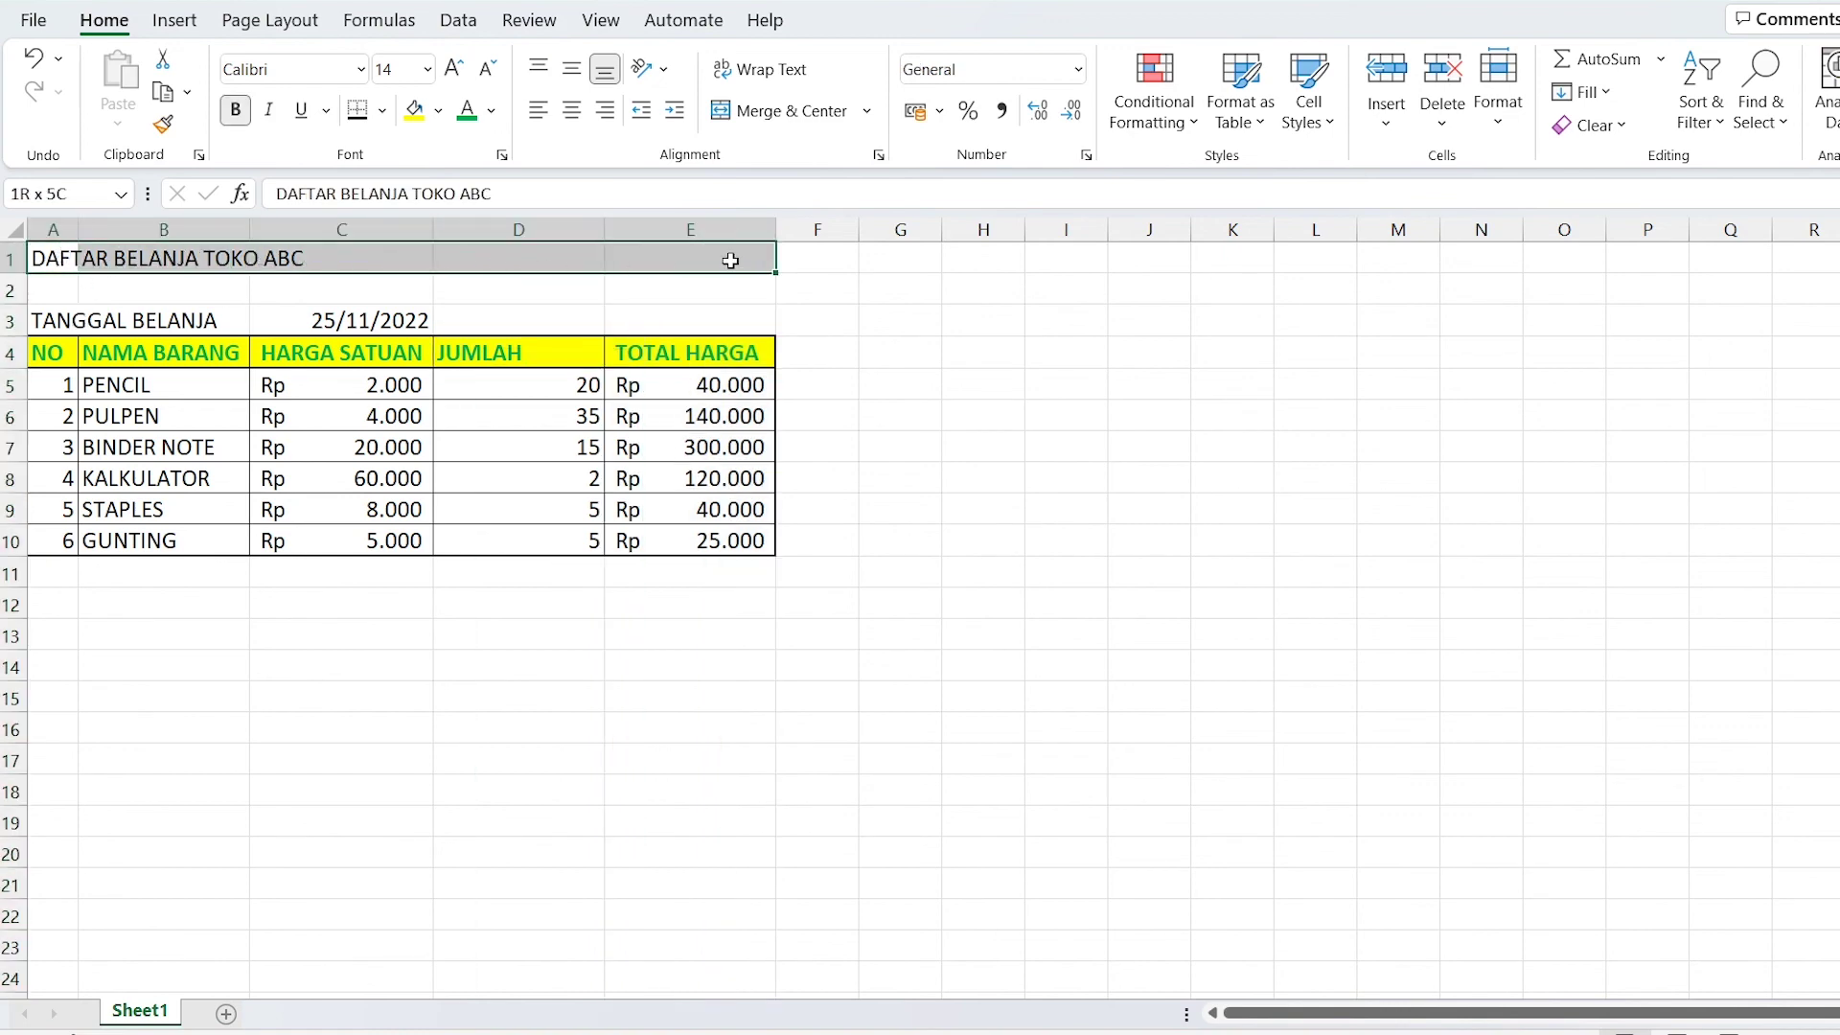
{"action": "left_click", "coordinate": [780, 111]}
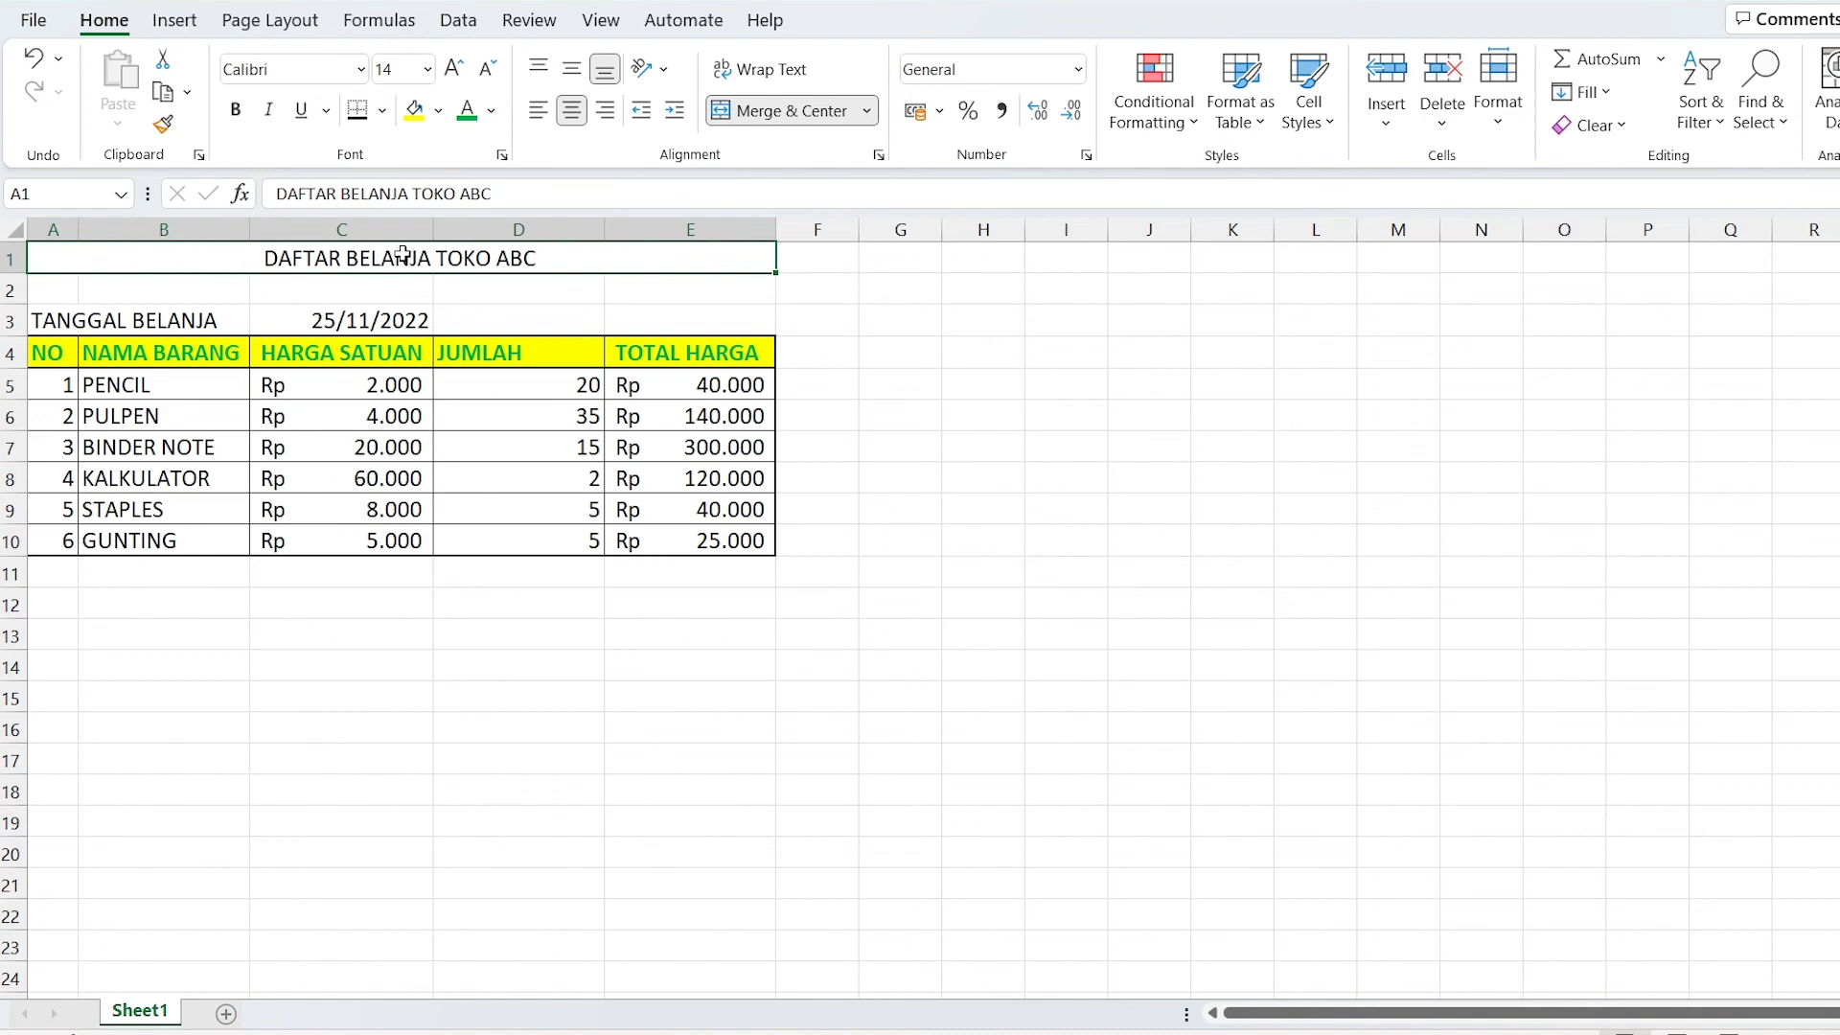
{"action": "left_click", "coordinate": [352, 450]}
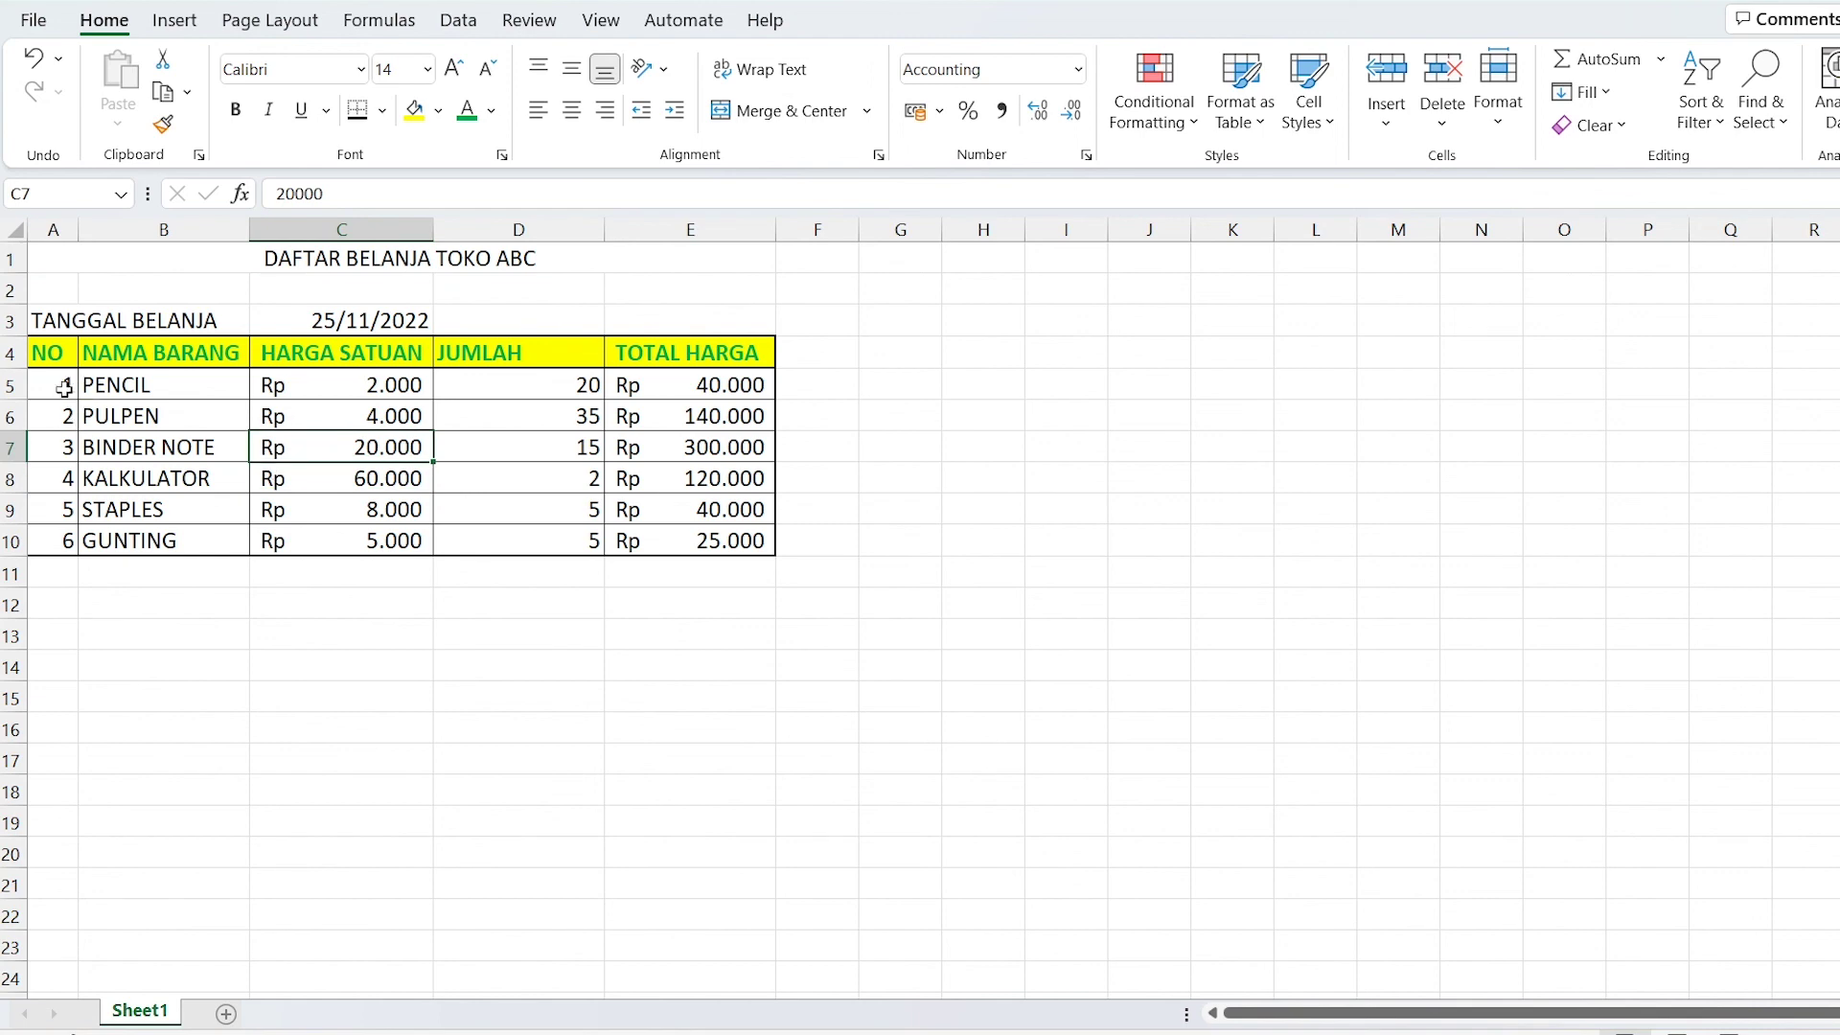
Fill the item rows A5:E10 light green.
{"action": "mouse_move", "coordinate": [67, 383]}
{"action": "left_mouse_down"}
{"action": "mouse_move", "coordinate": [743, 523]}
{"action": "mouse_move", "coordinate": [742, 542]}
{"action": "left_mouse_up"}
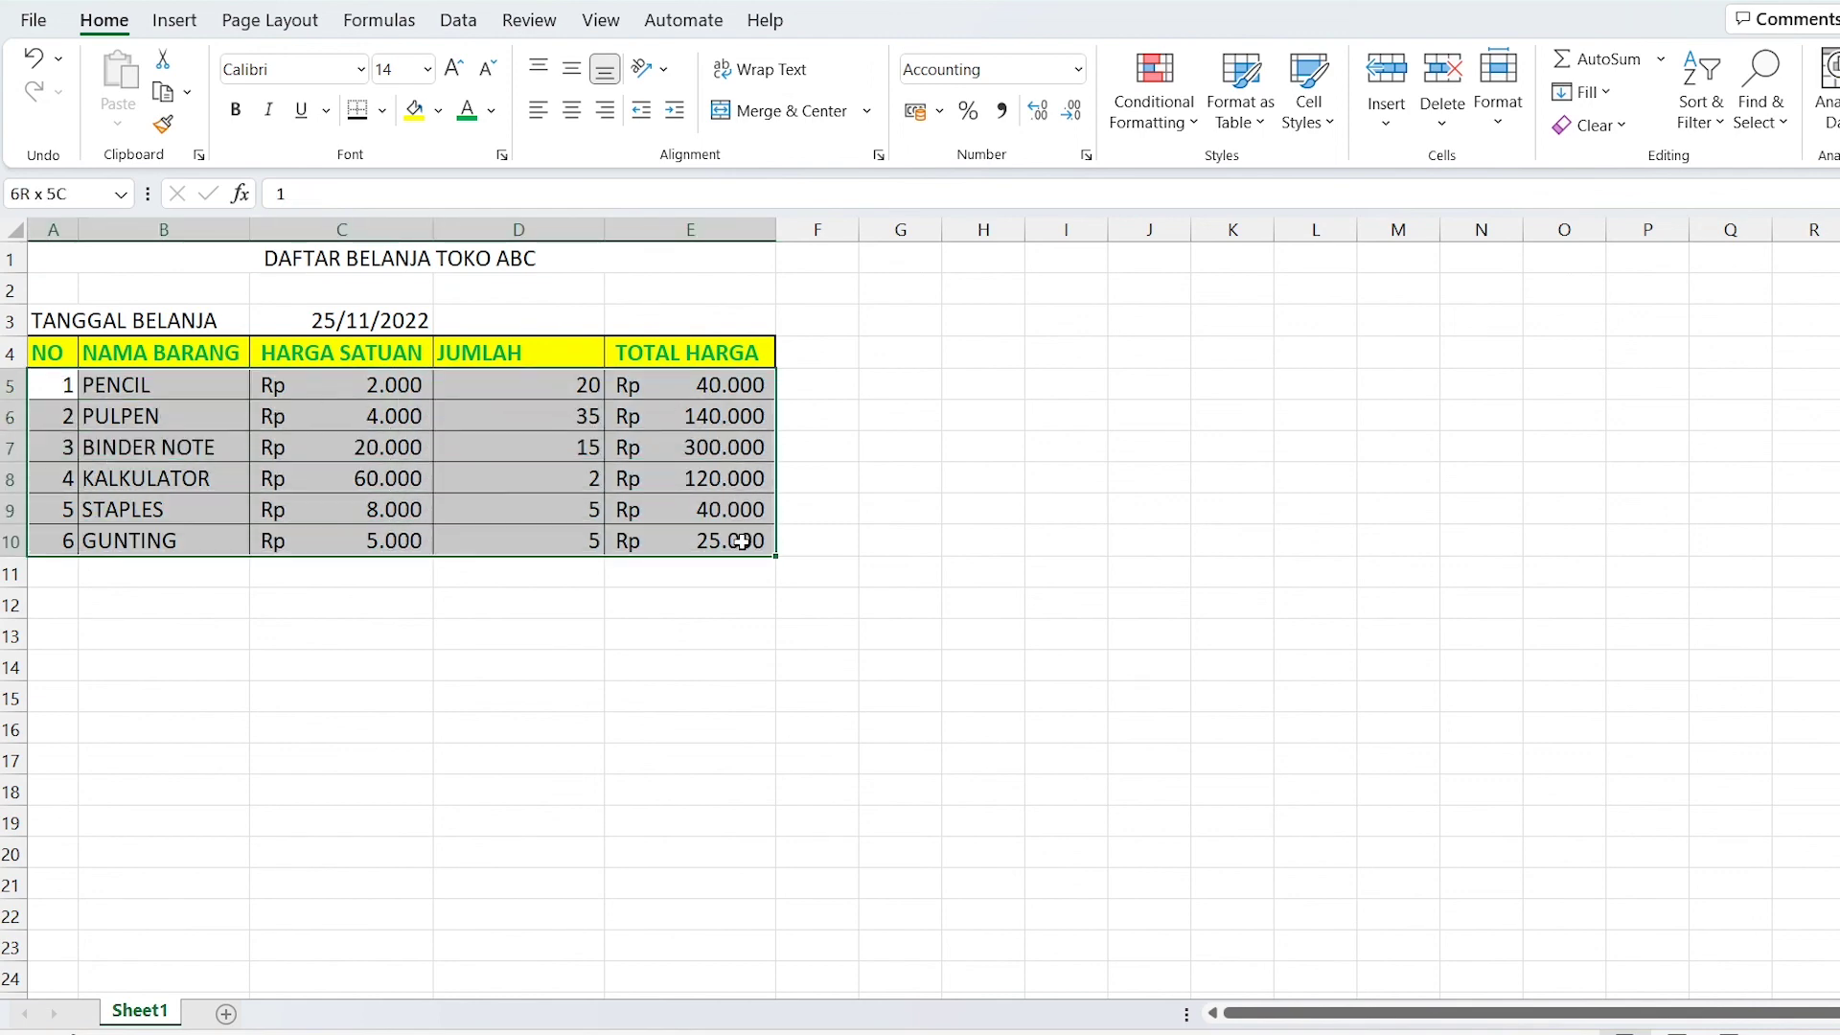
{"action": "left_click", "coordinate": [437, 112]}
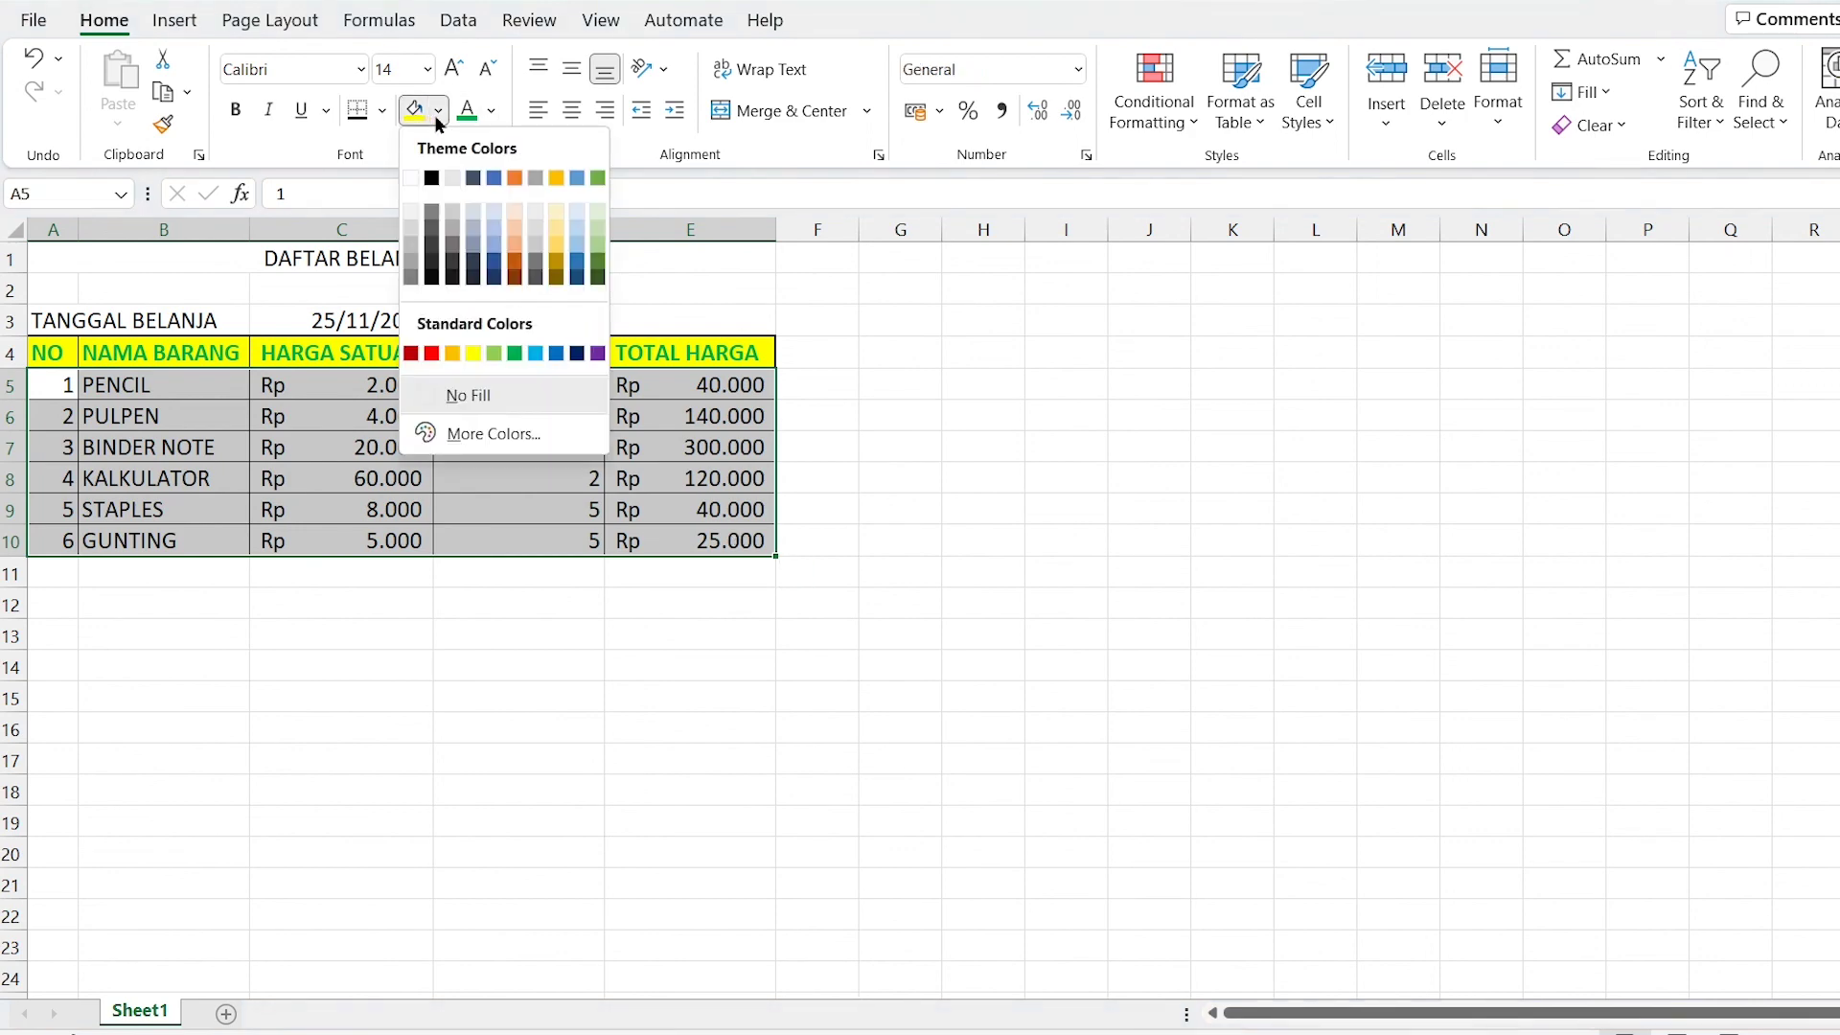
{"action": "left_click", "coordinate": [440, 112]}
{"action": "left_click", "coordinate": [440, 112]}
{"action": "left_click", "coordinate": [496, 354]}
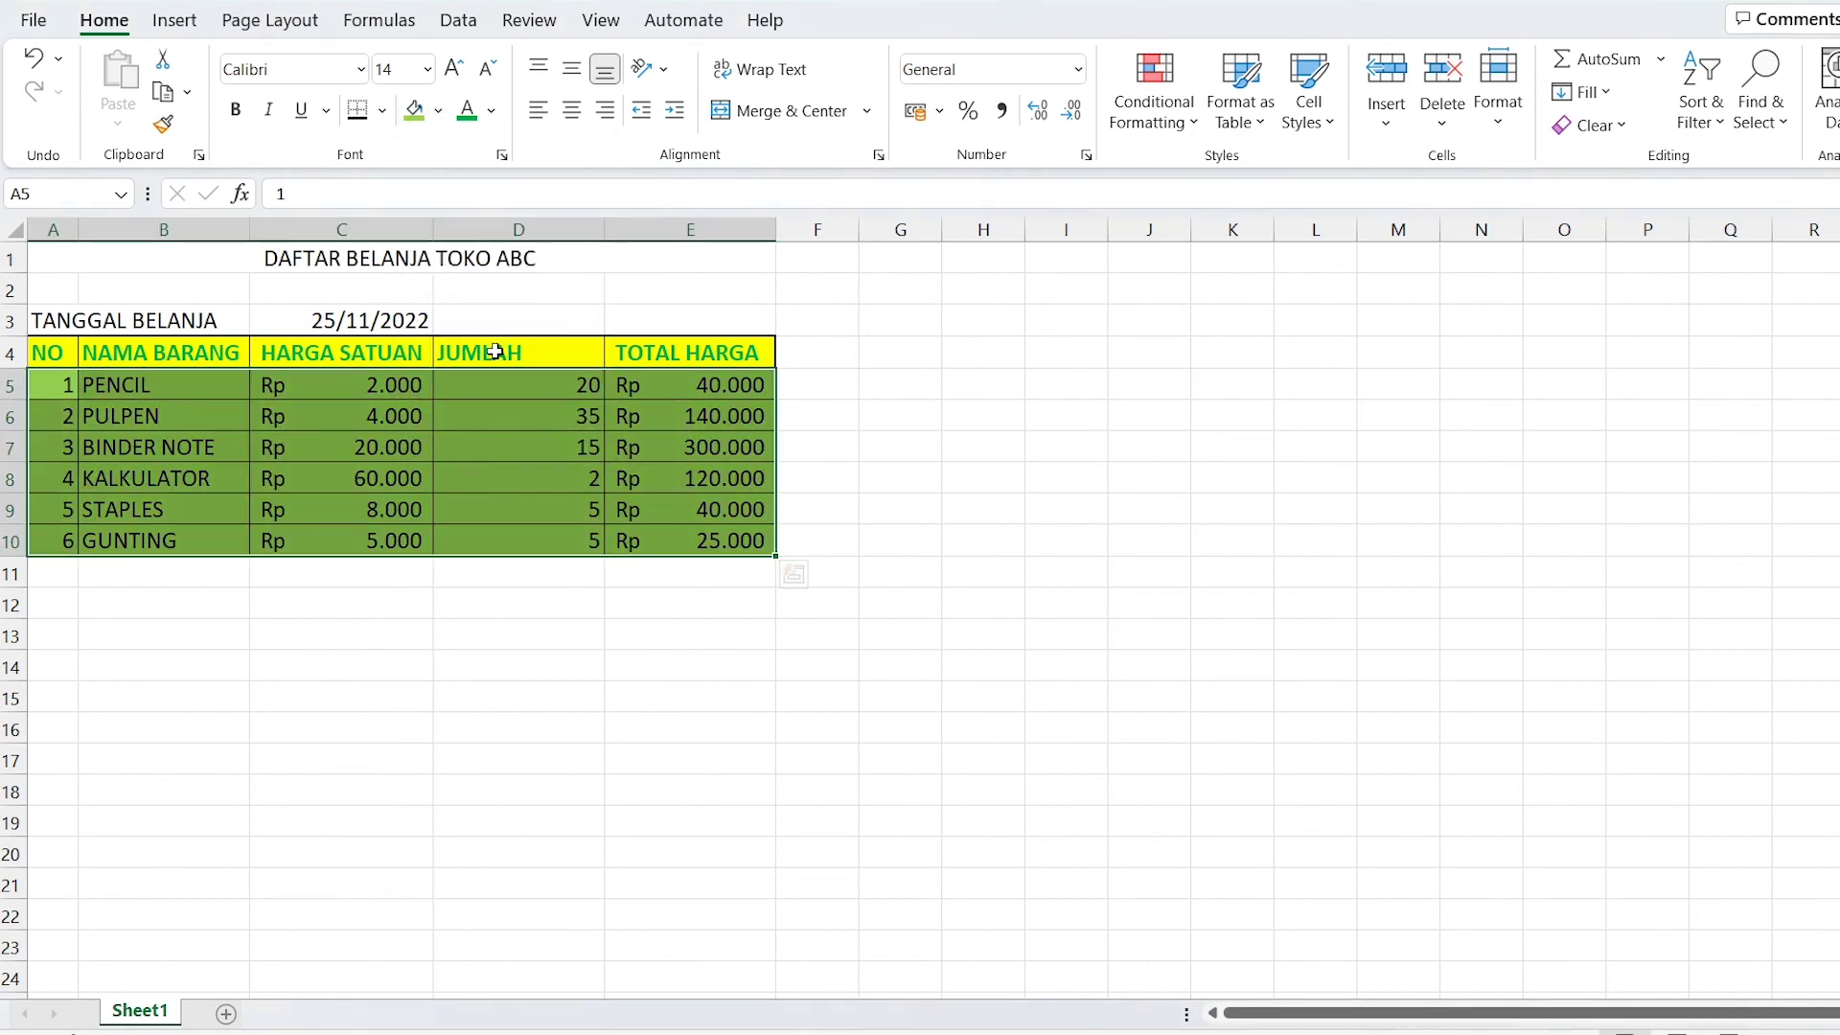
{"action": "left_click", "coordinate": [427, 428]}
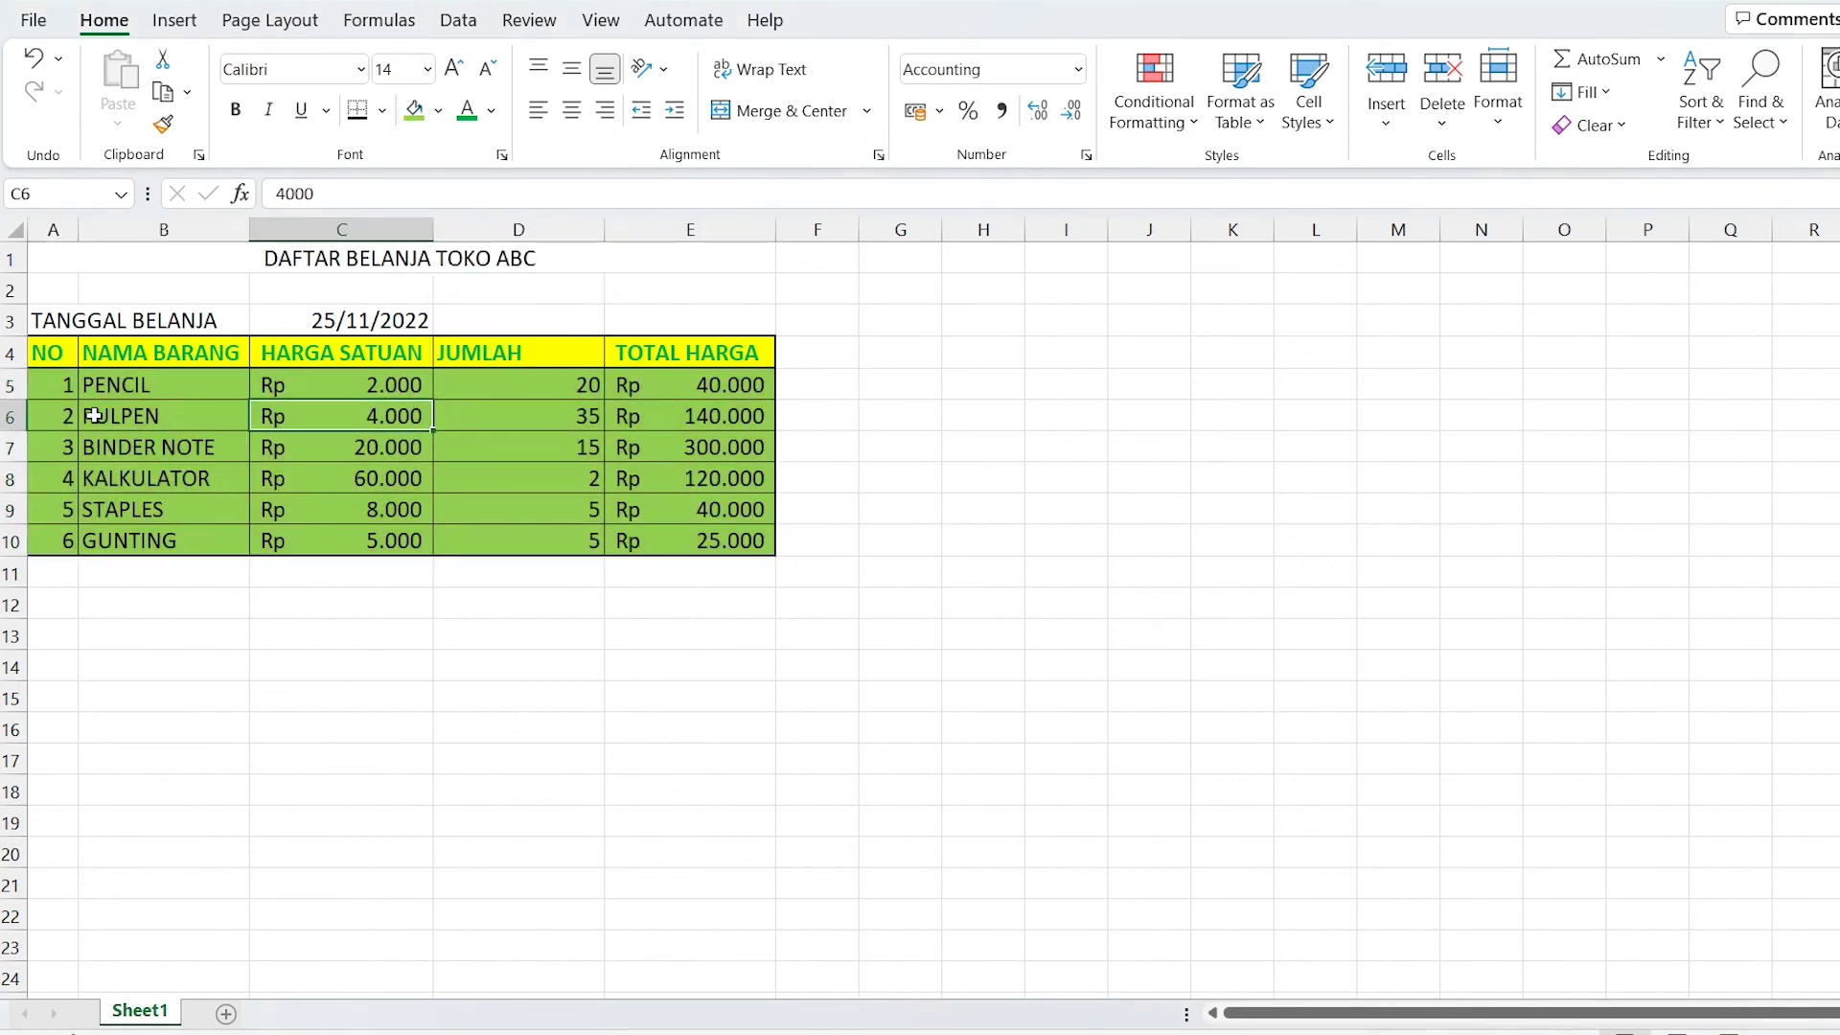
Set the font colour of the item rows A5:E10 to red.
{"action": "left_click_drag", "start_coordinate": [44, 392], "coordinate": [738, 542]}
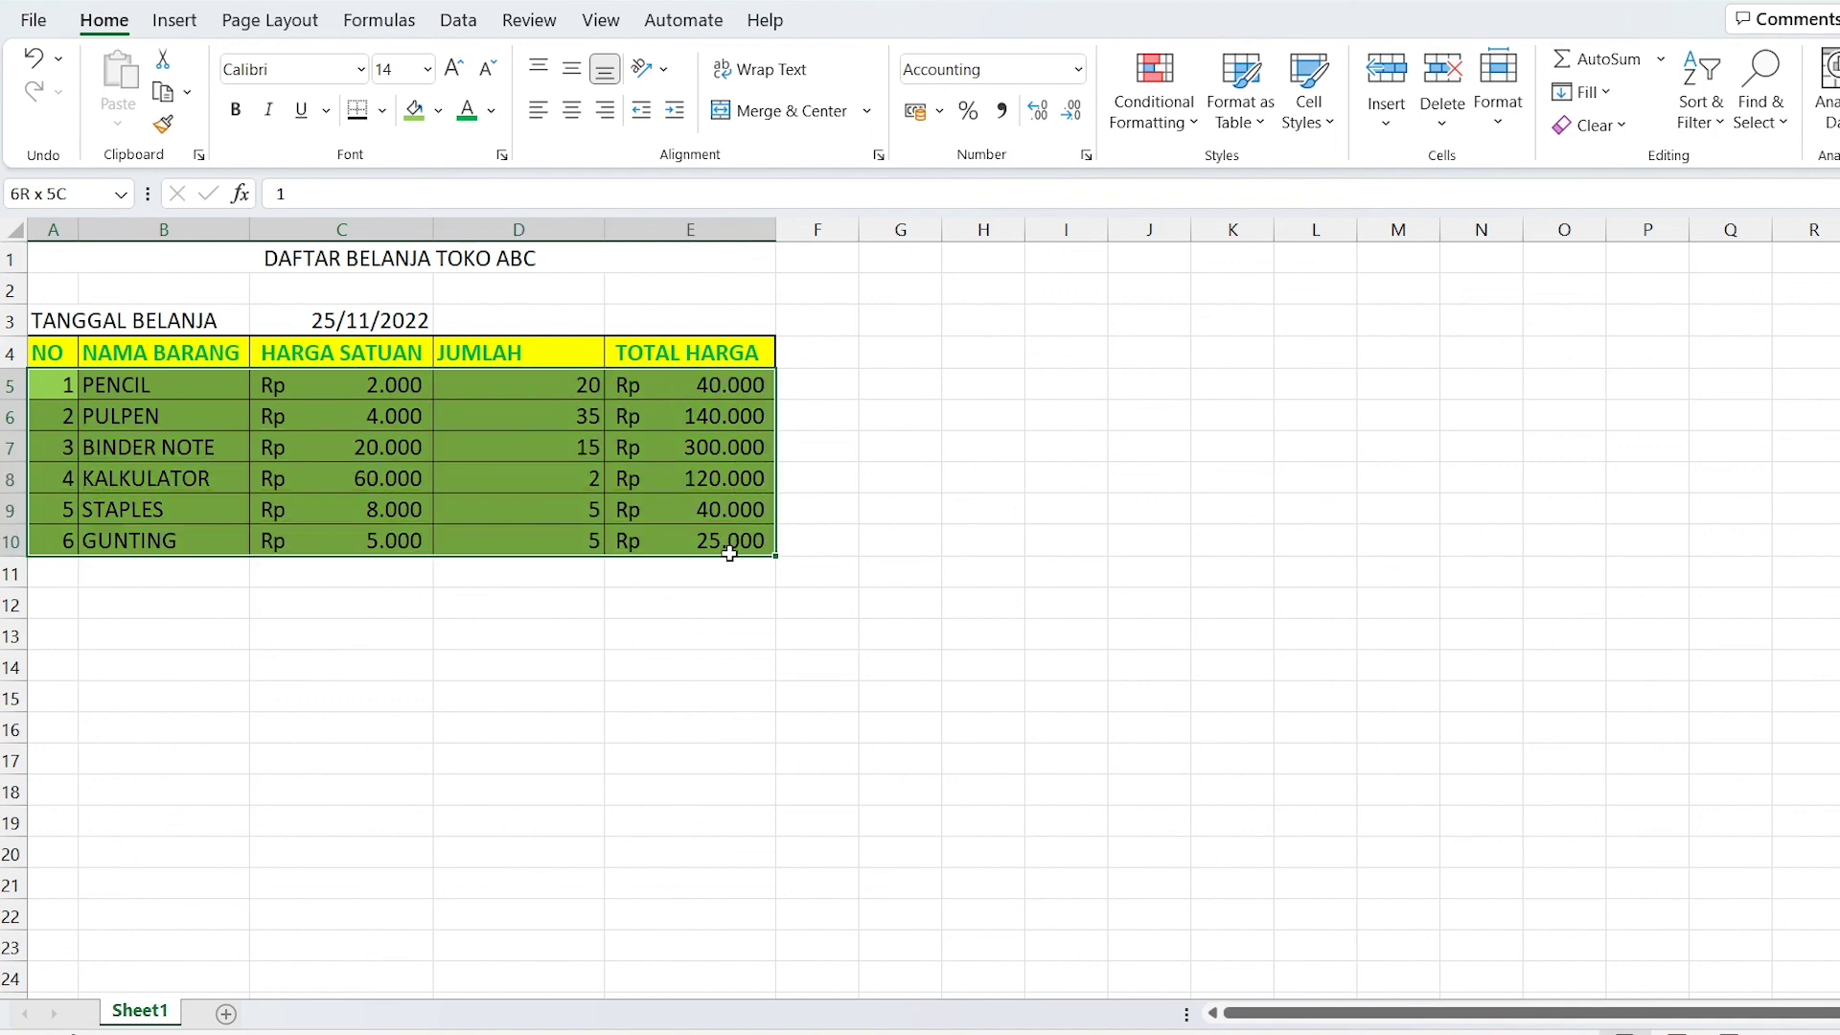
{"action": "left_click", "coordinate": [488, 111]}
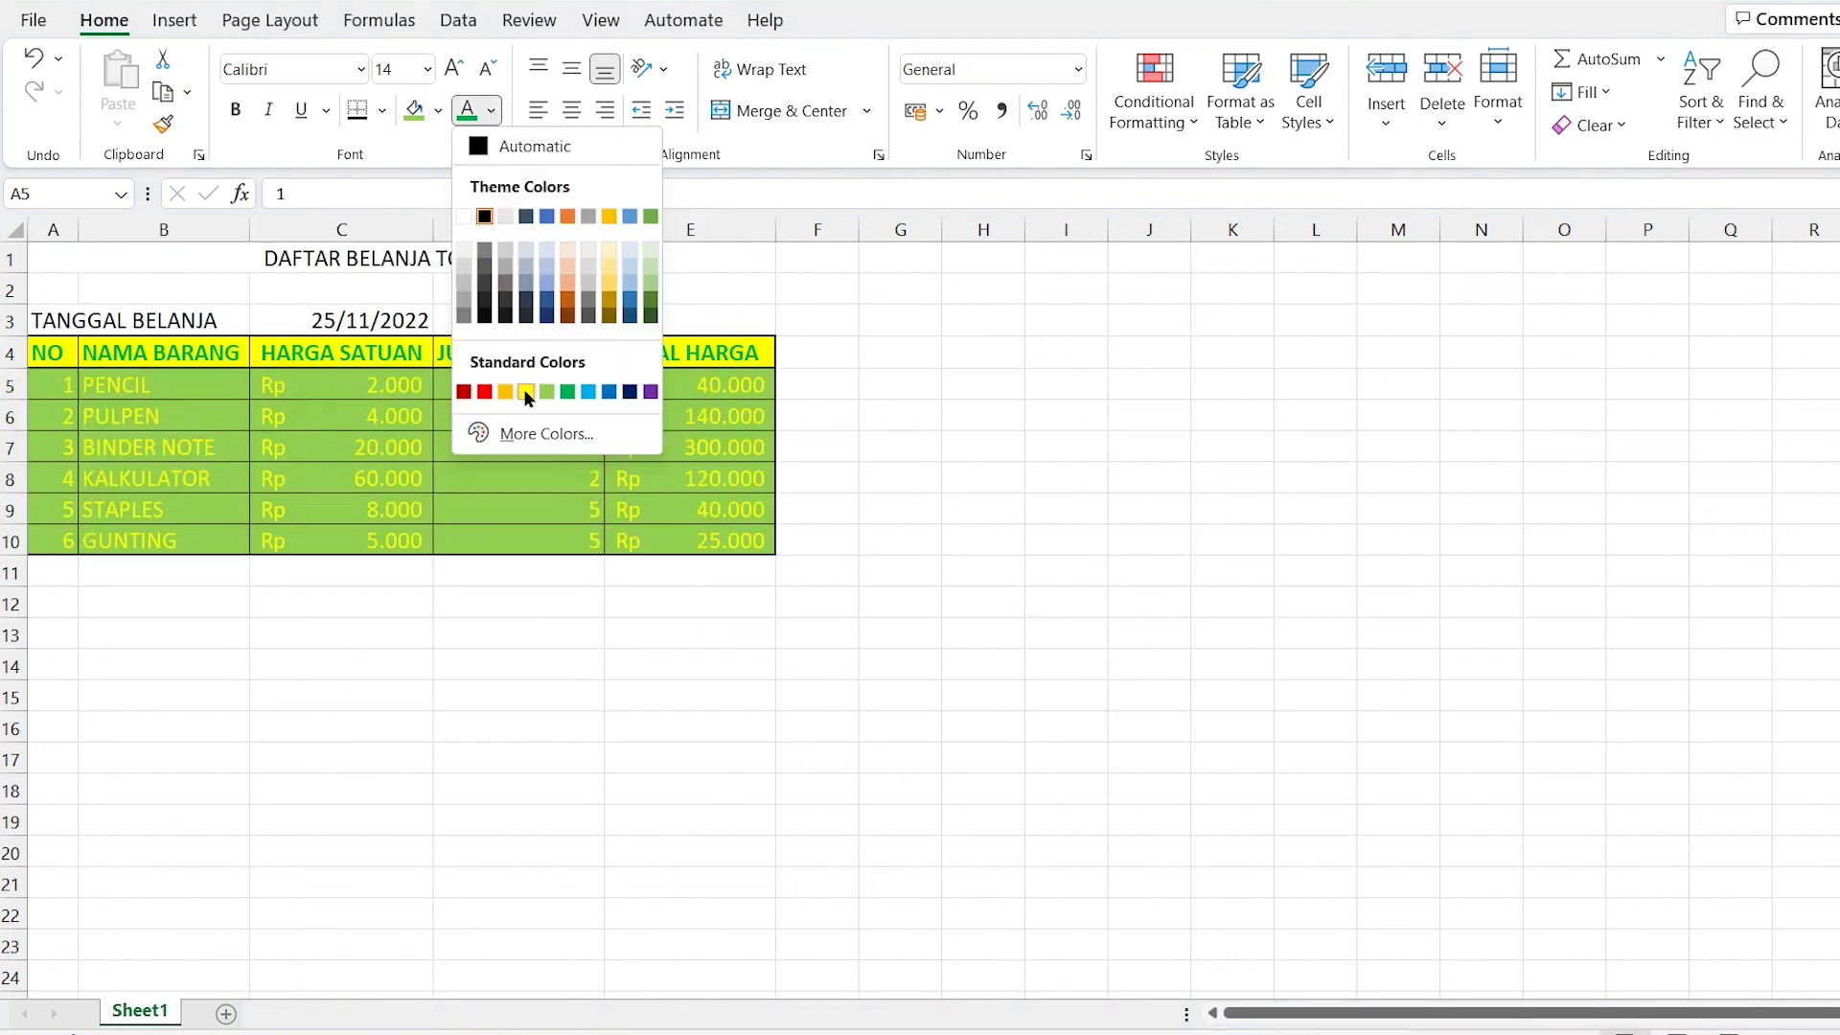
{"action": "left_click", "coordinate": [526, 392]}
{"action": "left_click", "coordinate": [492, 111]}
{"action": "left_click", "coordinate": [485, 392]}
{"action": "left_click", "coordinate": [476, 479]}
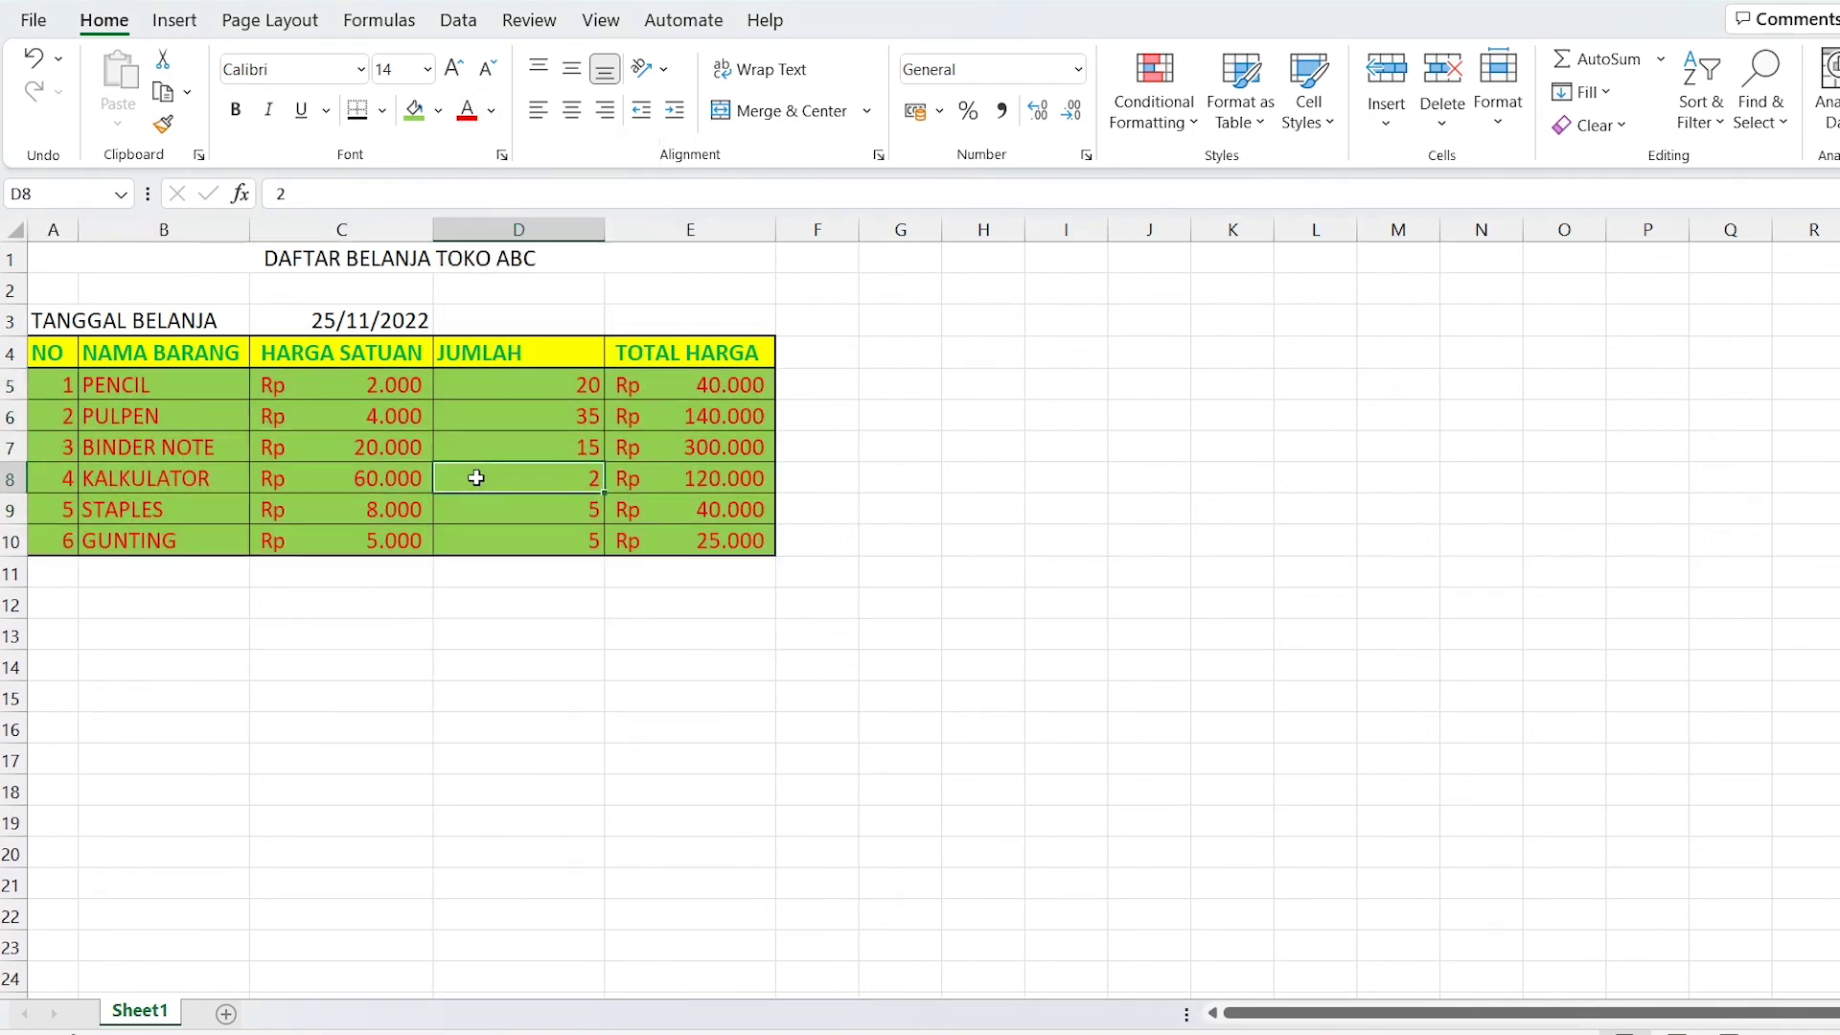
{"action": "left_click", "coordinate": [381, 576]}
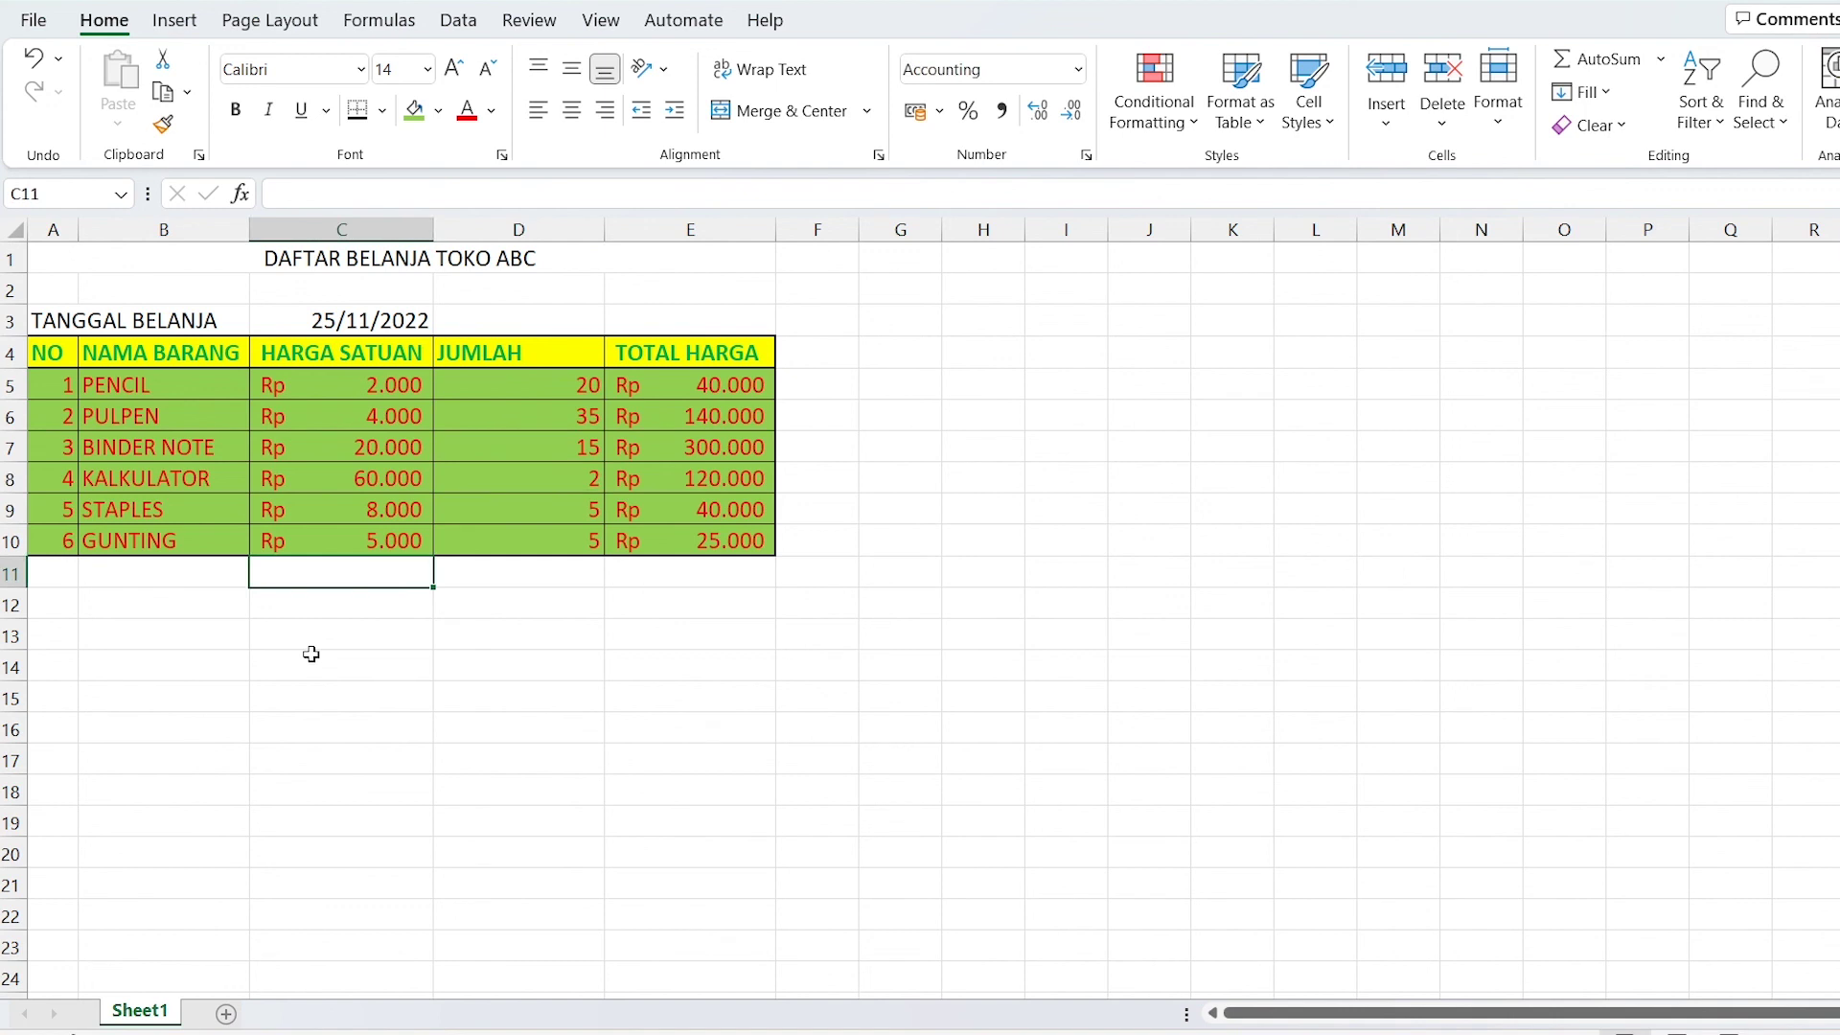
Make the merged title in A1 bold with a larger font size.
{"action": "left_click", "coordinate": [105, 257]}
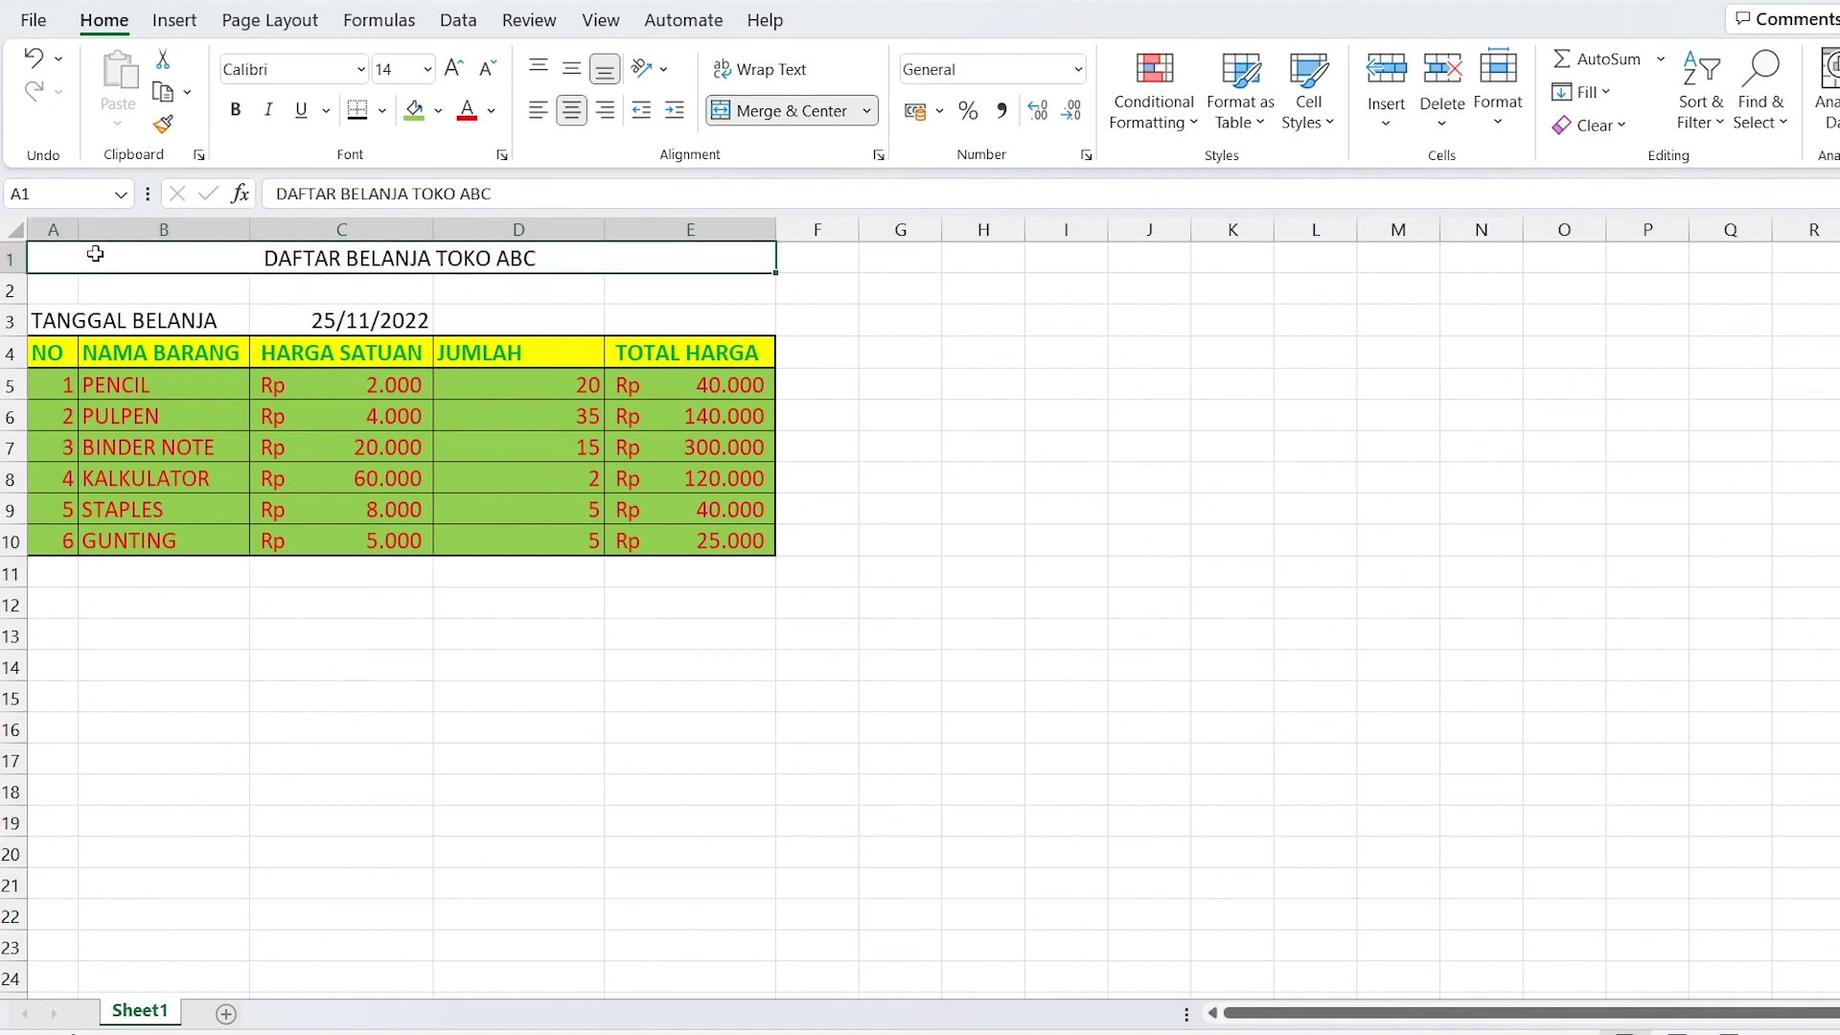
{"action": "left_click", "coordinate": [235, 112]}
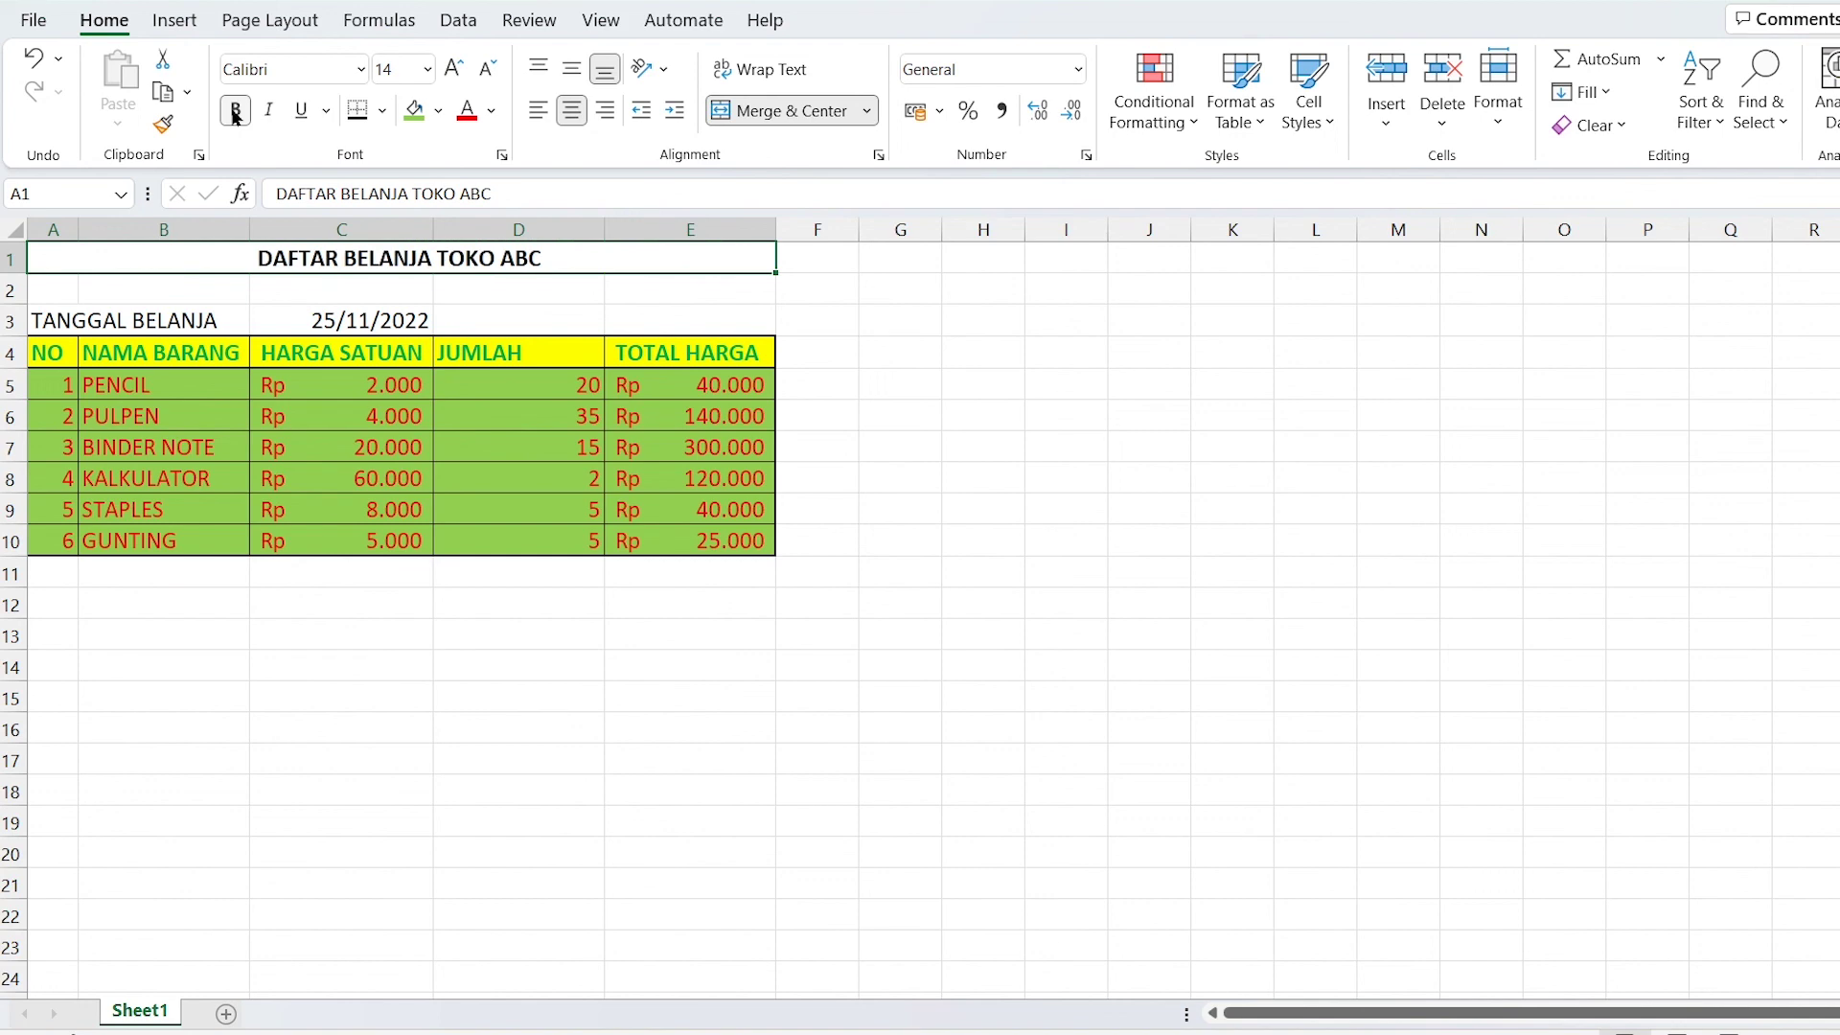
{"action": "left_click", "coordinate": [428, 70]}
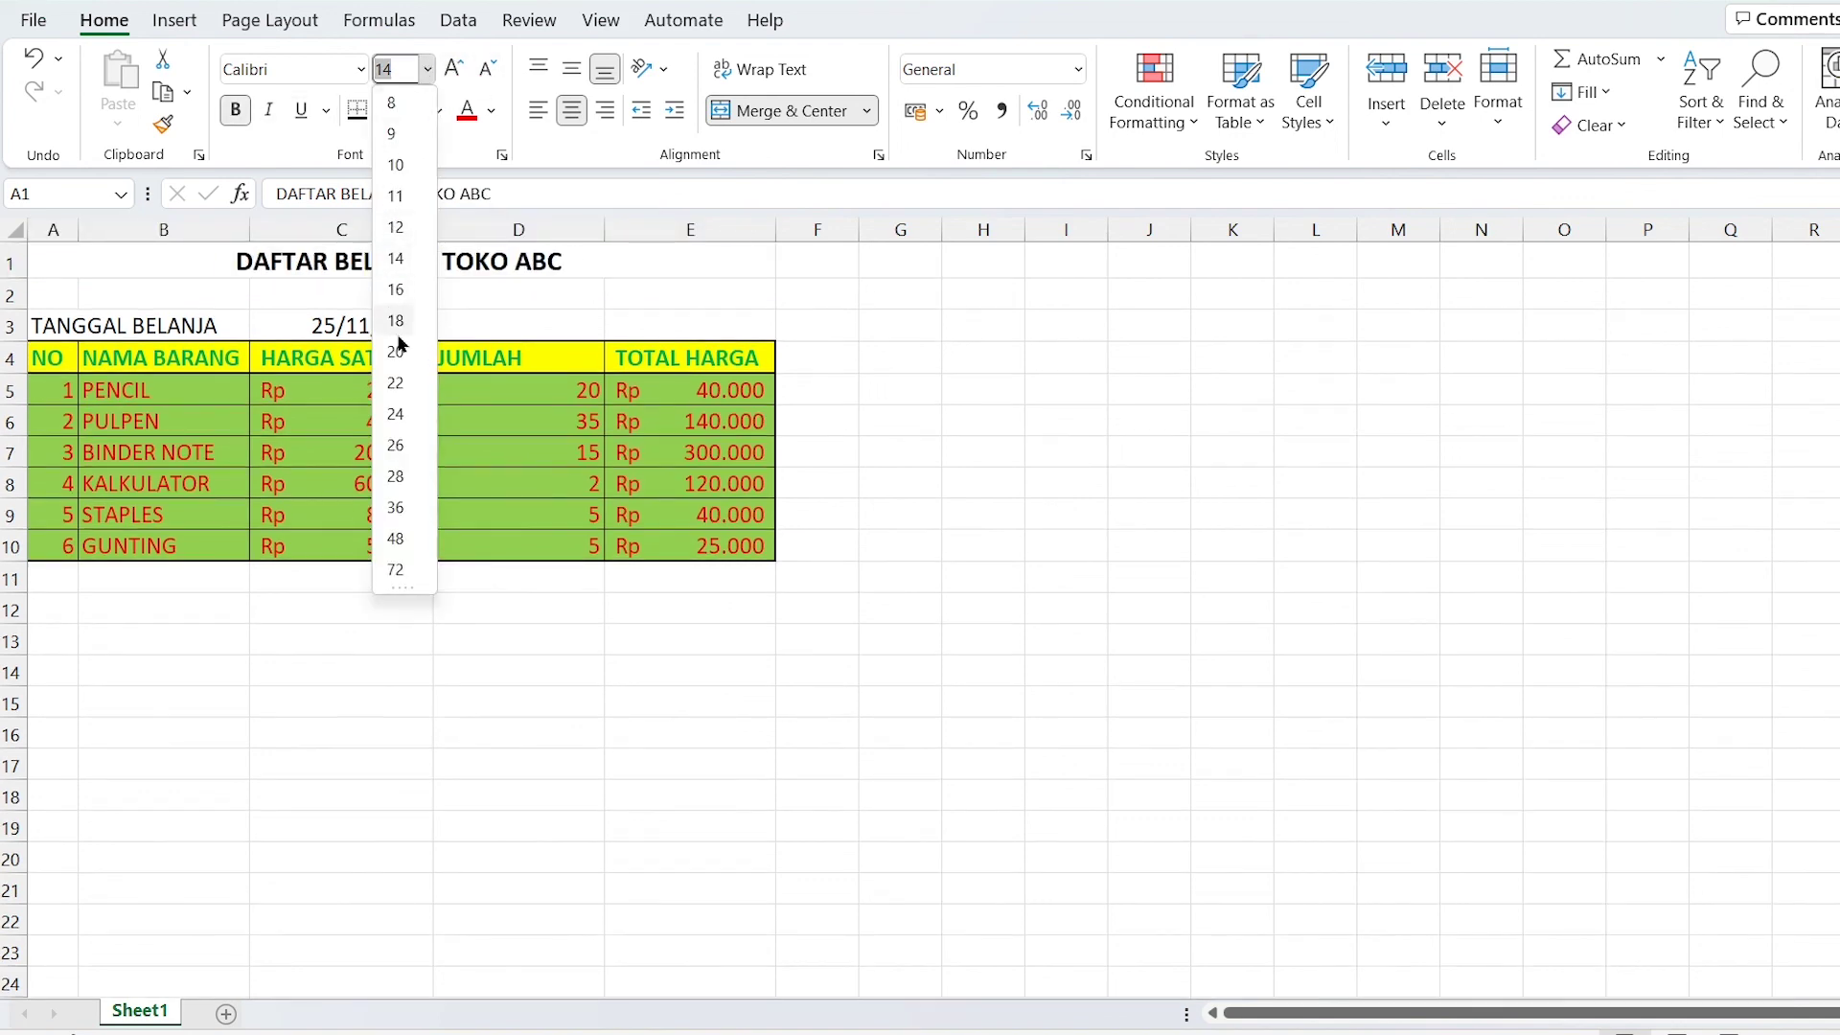
{"action": "left_click", "coordinate": [396, 320]}
{"action": "left_click", "coordinate": [378, 423]}
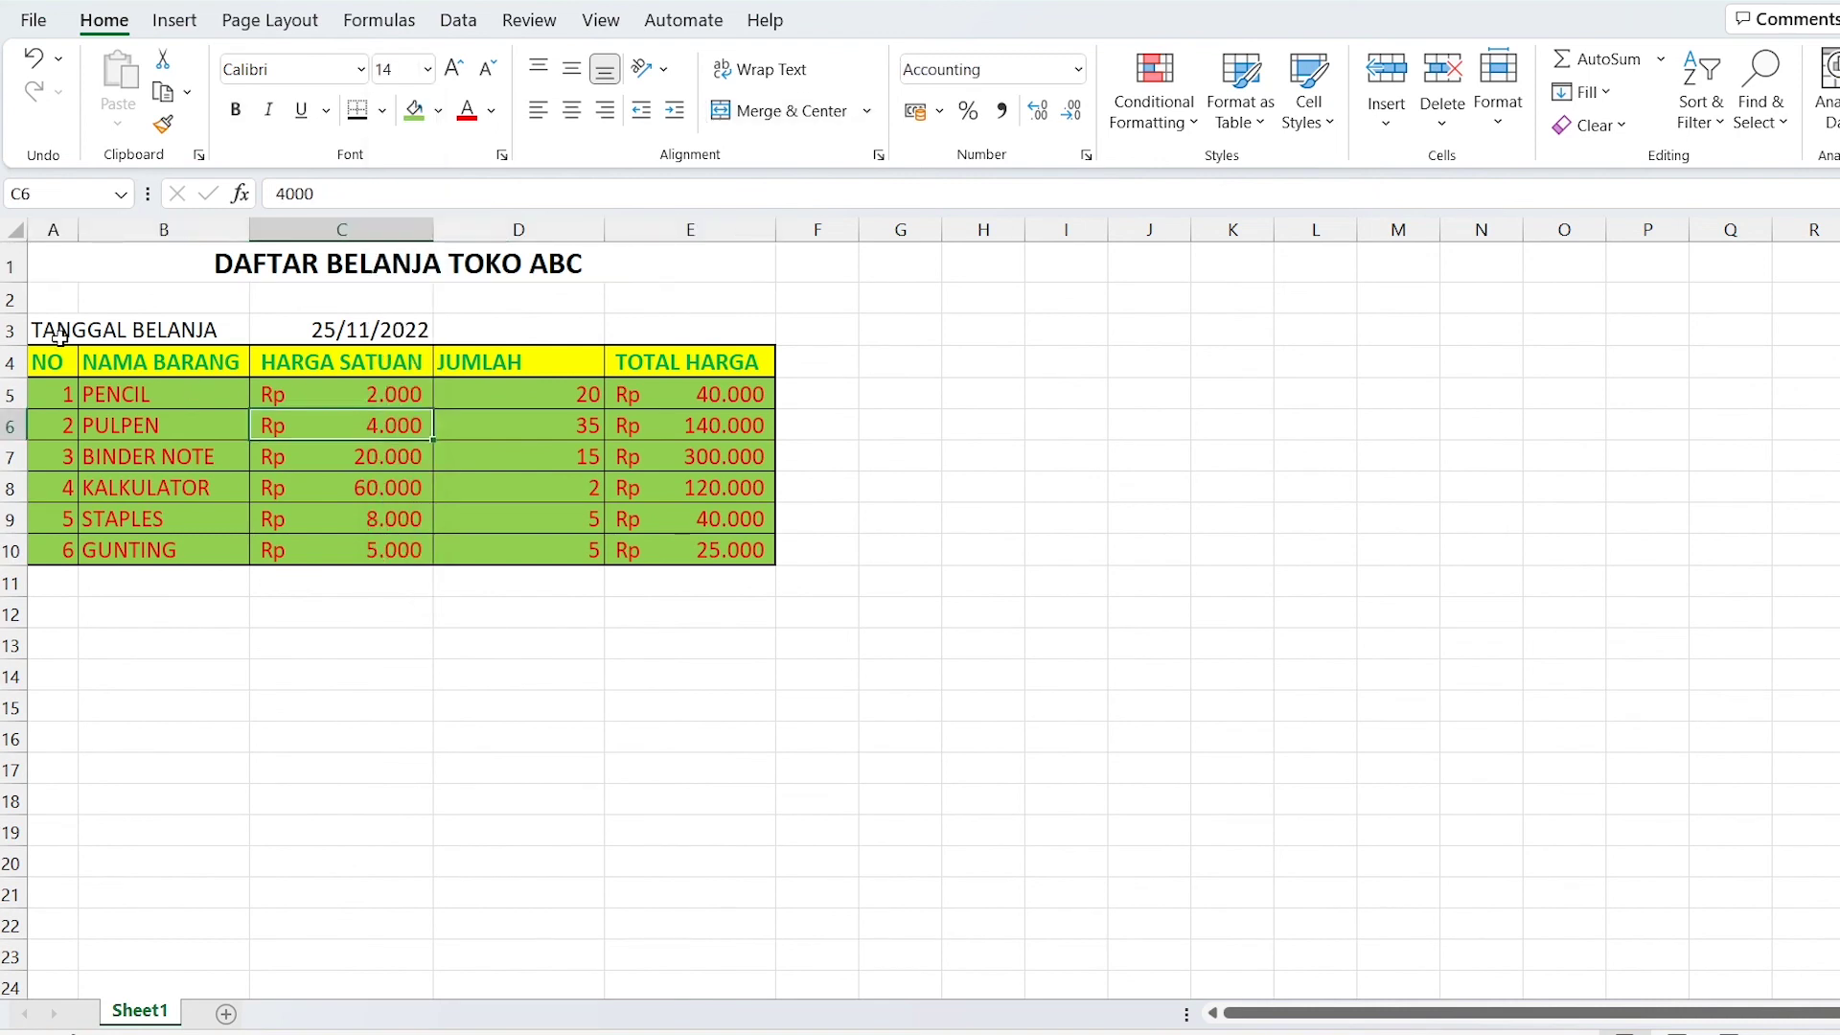
Make the date line A3:C3 bold.
{"action": "left_click_drag", "start_coordinate": [60, 331], "coordinate": [403, 330]}
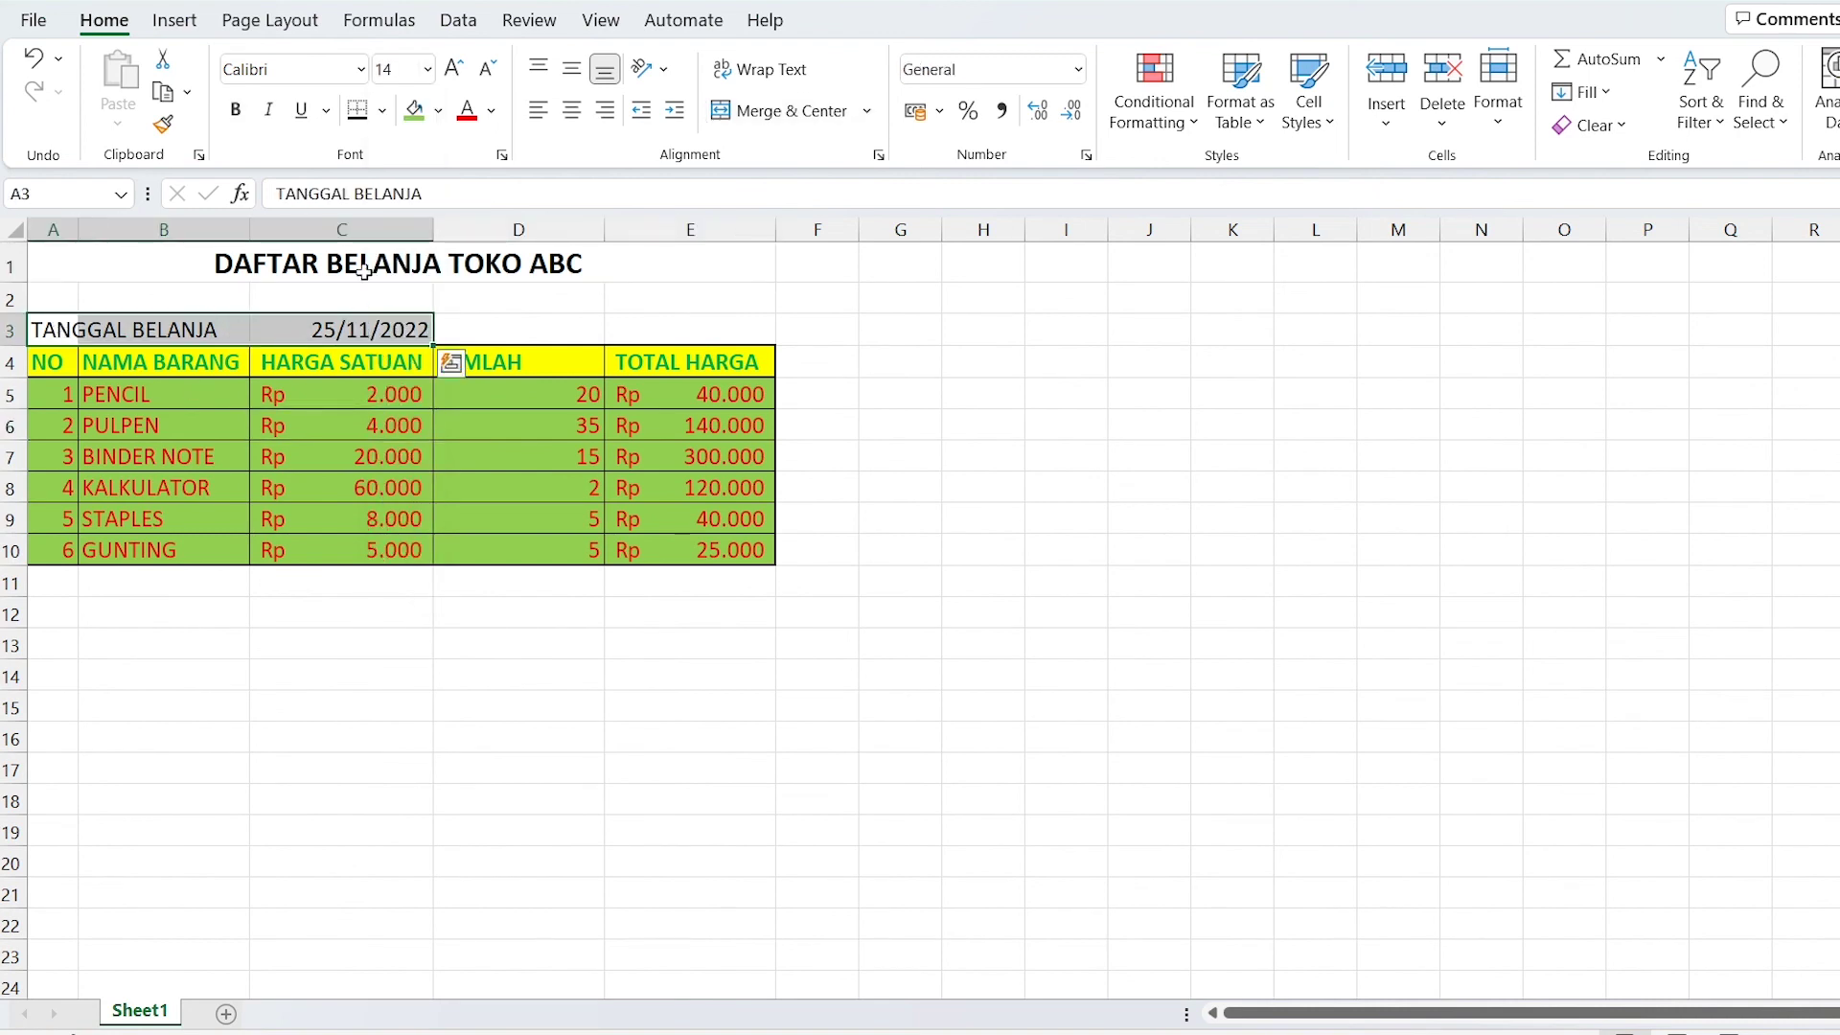
{"action": "left_click", "coordinate": [236, 110]}
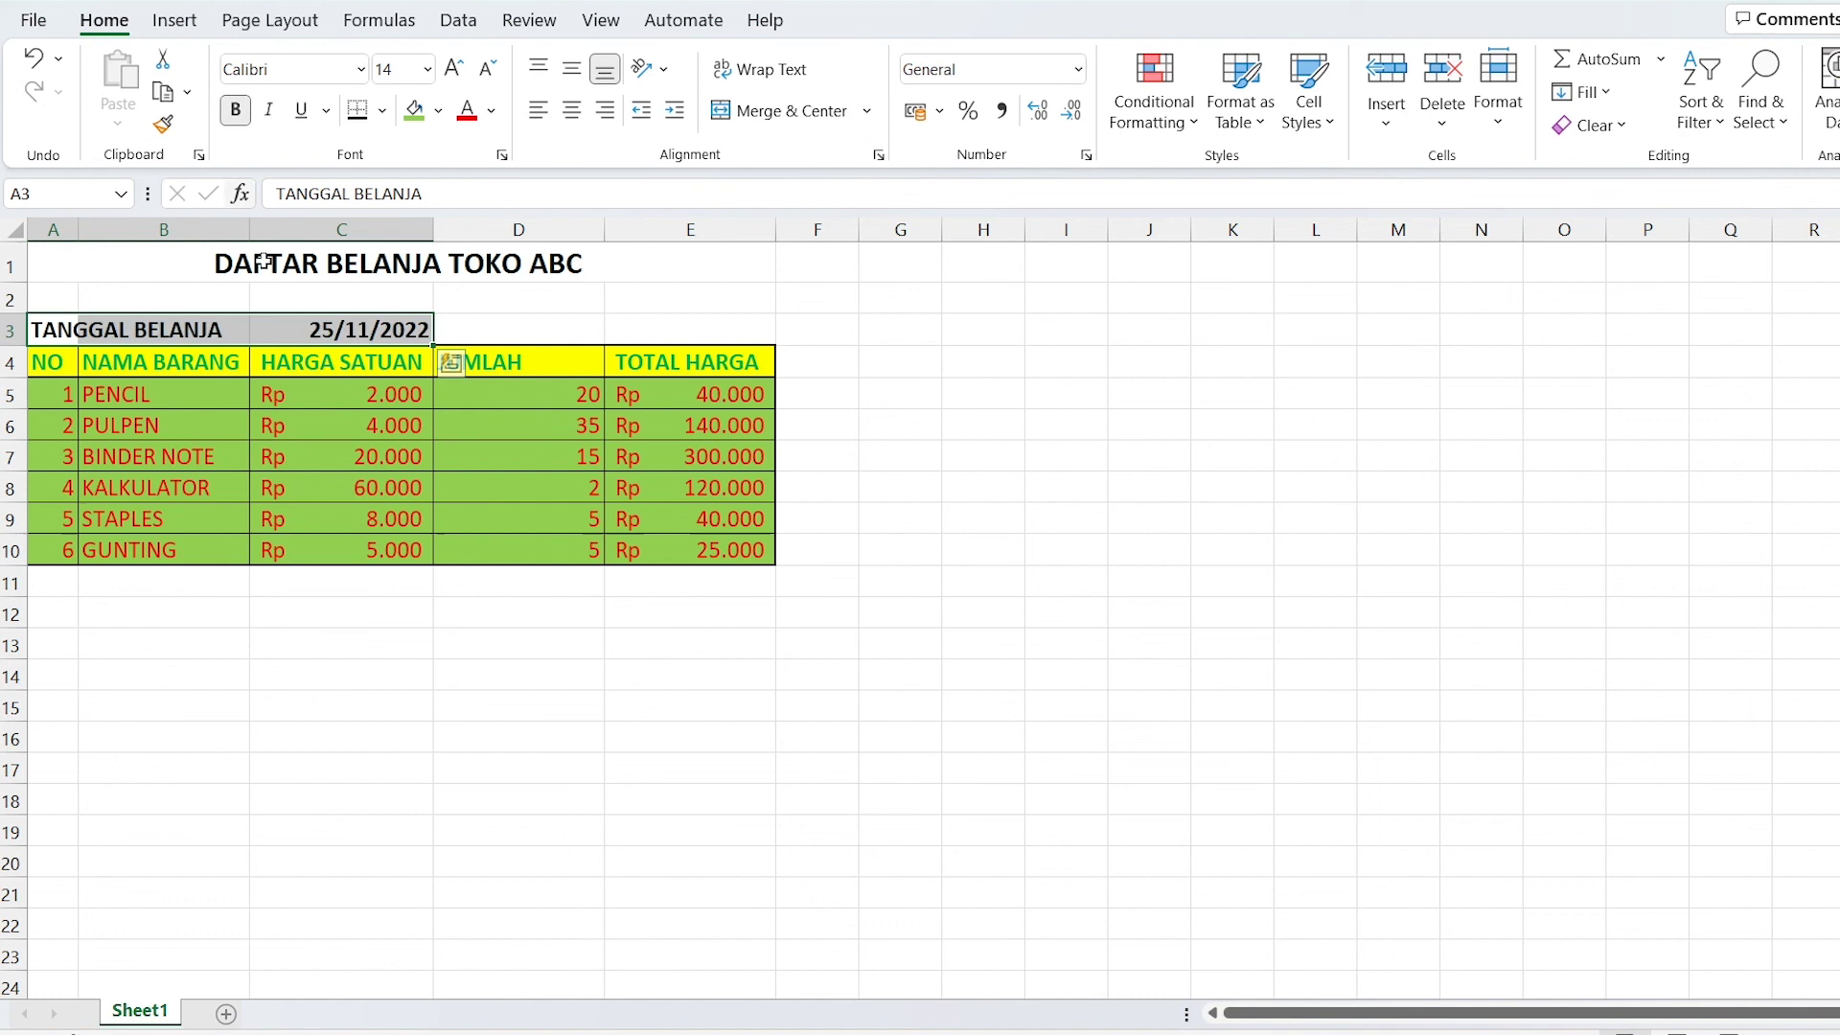
{"action": "left_click", "coordinate": [320, 458]}
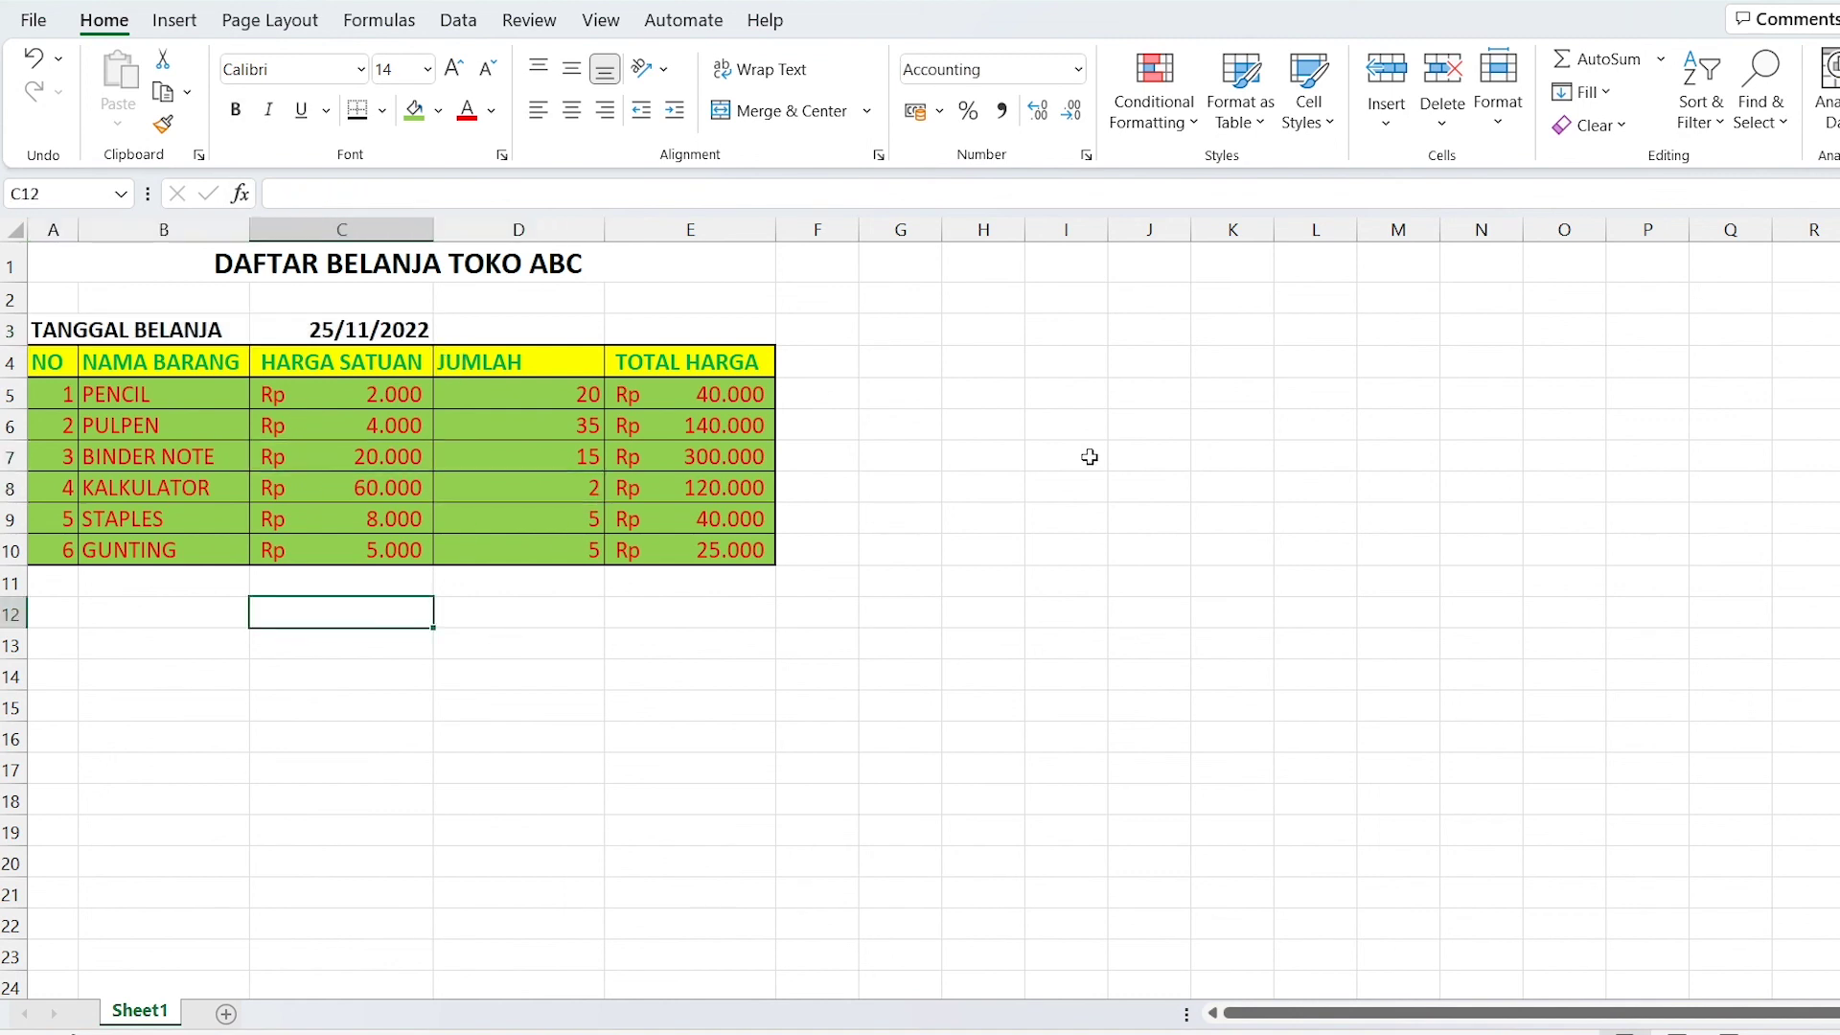